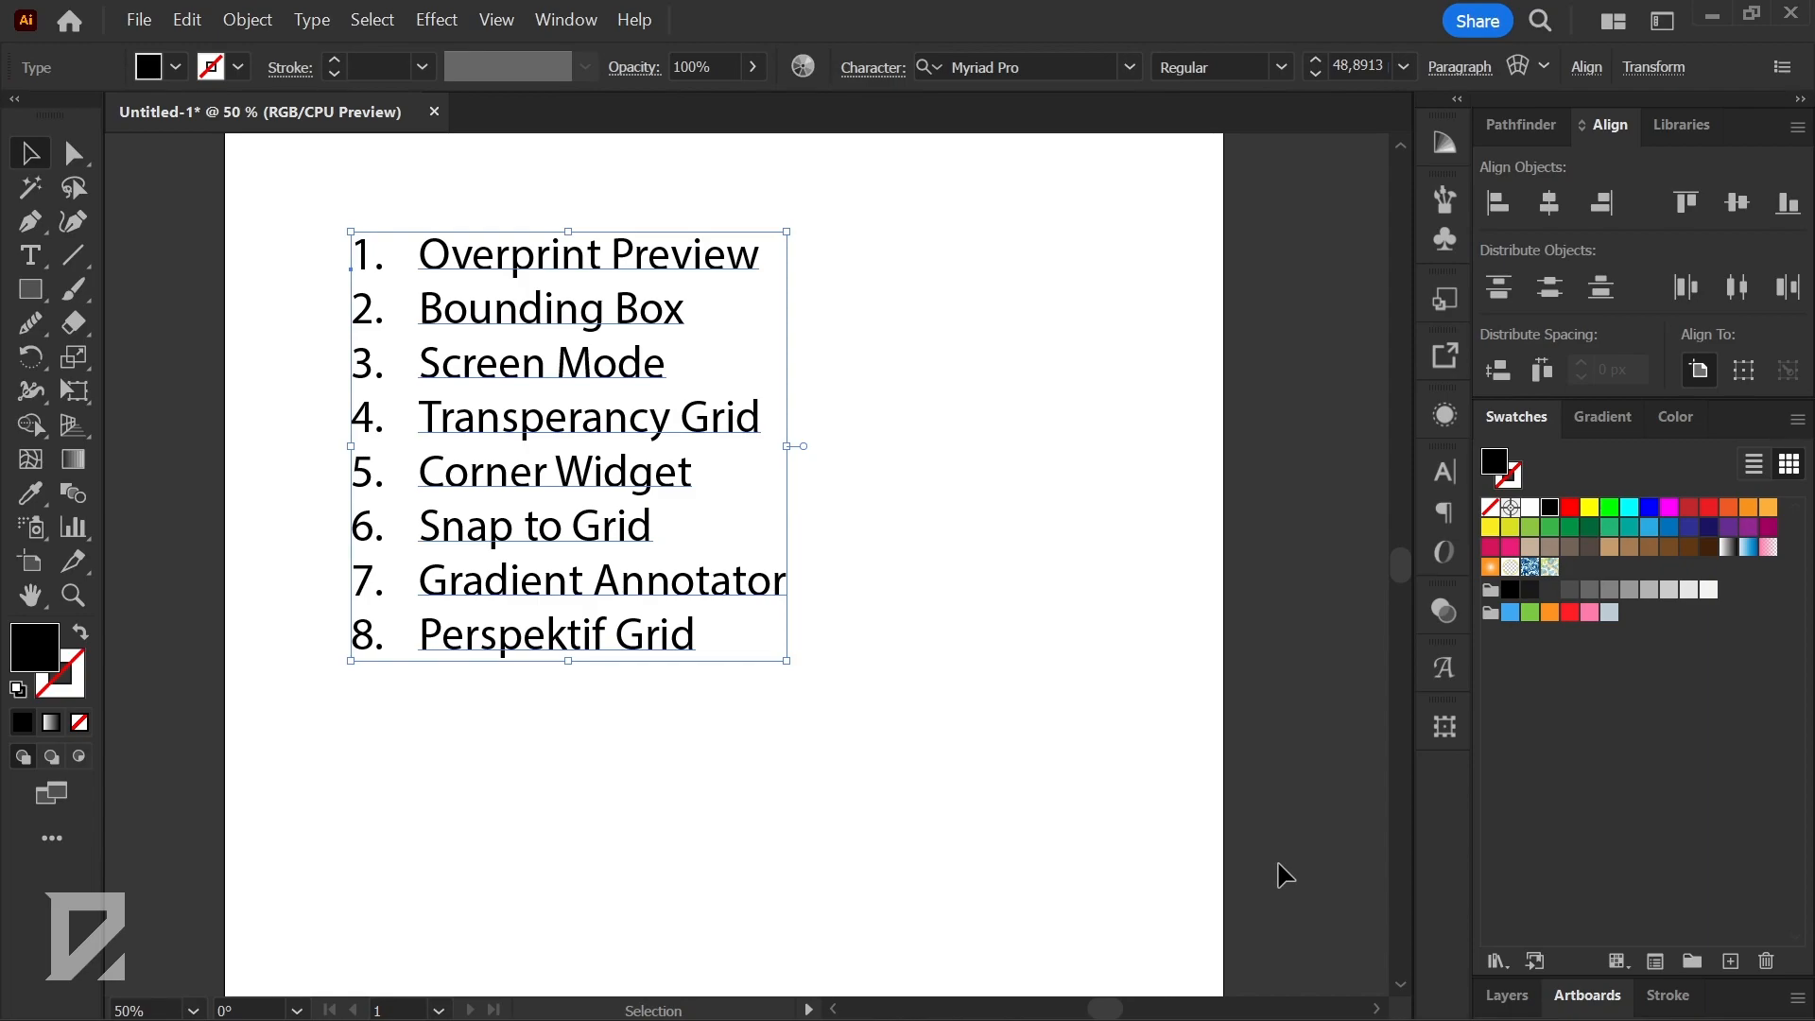
- Move the numbered text list so that it overlaps the artboard's left edge
{"action": "left_click", "coordinate": [477, 11]}
{"action": "left_click", "coordinate": [416, 662]}
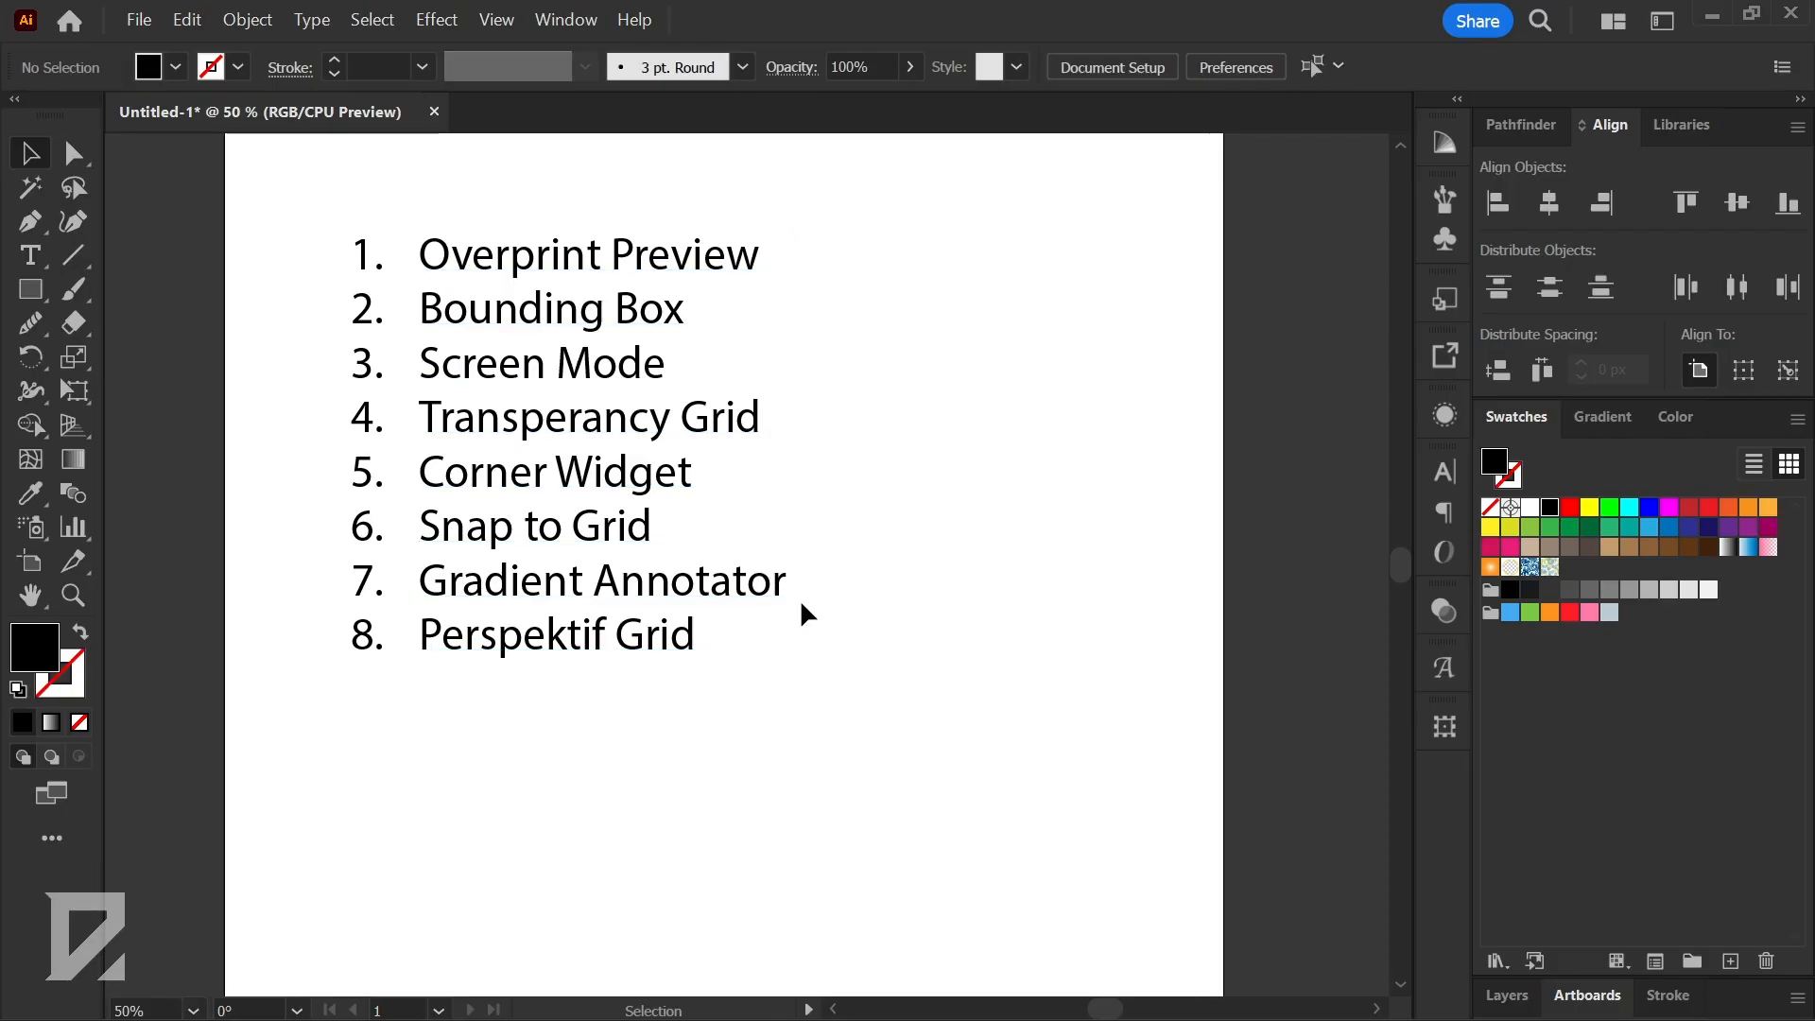
{"action": "scroll", "coordinate": [794, 571], "scroll_direction": "down", "scroll_amount": 1}
{"action": "scroll", "coordinate": [678, 448], "scroll_direction": "up", "scroll_amount": 2}
{"action": "left_click_drag", "start_coordinate": [728, 407], "coordinate": [619, 459]}
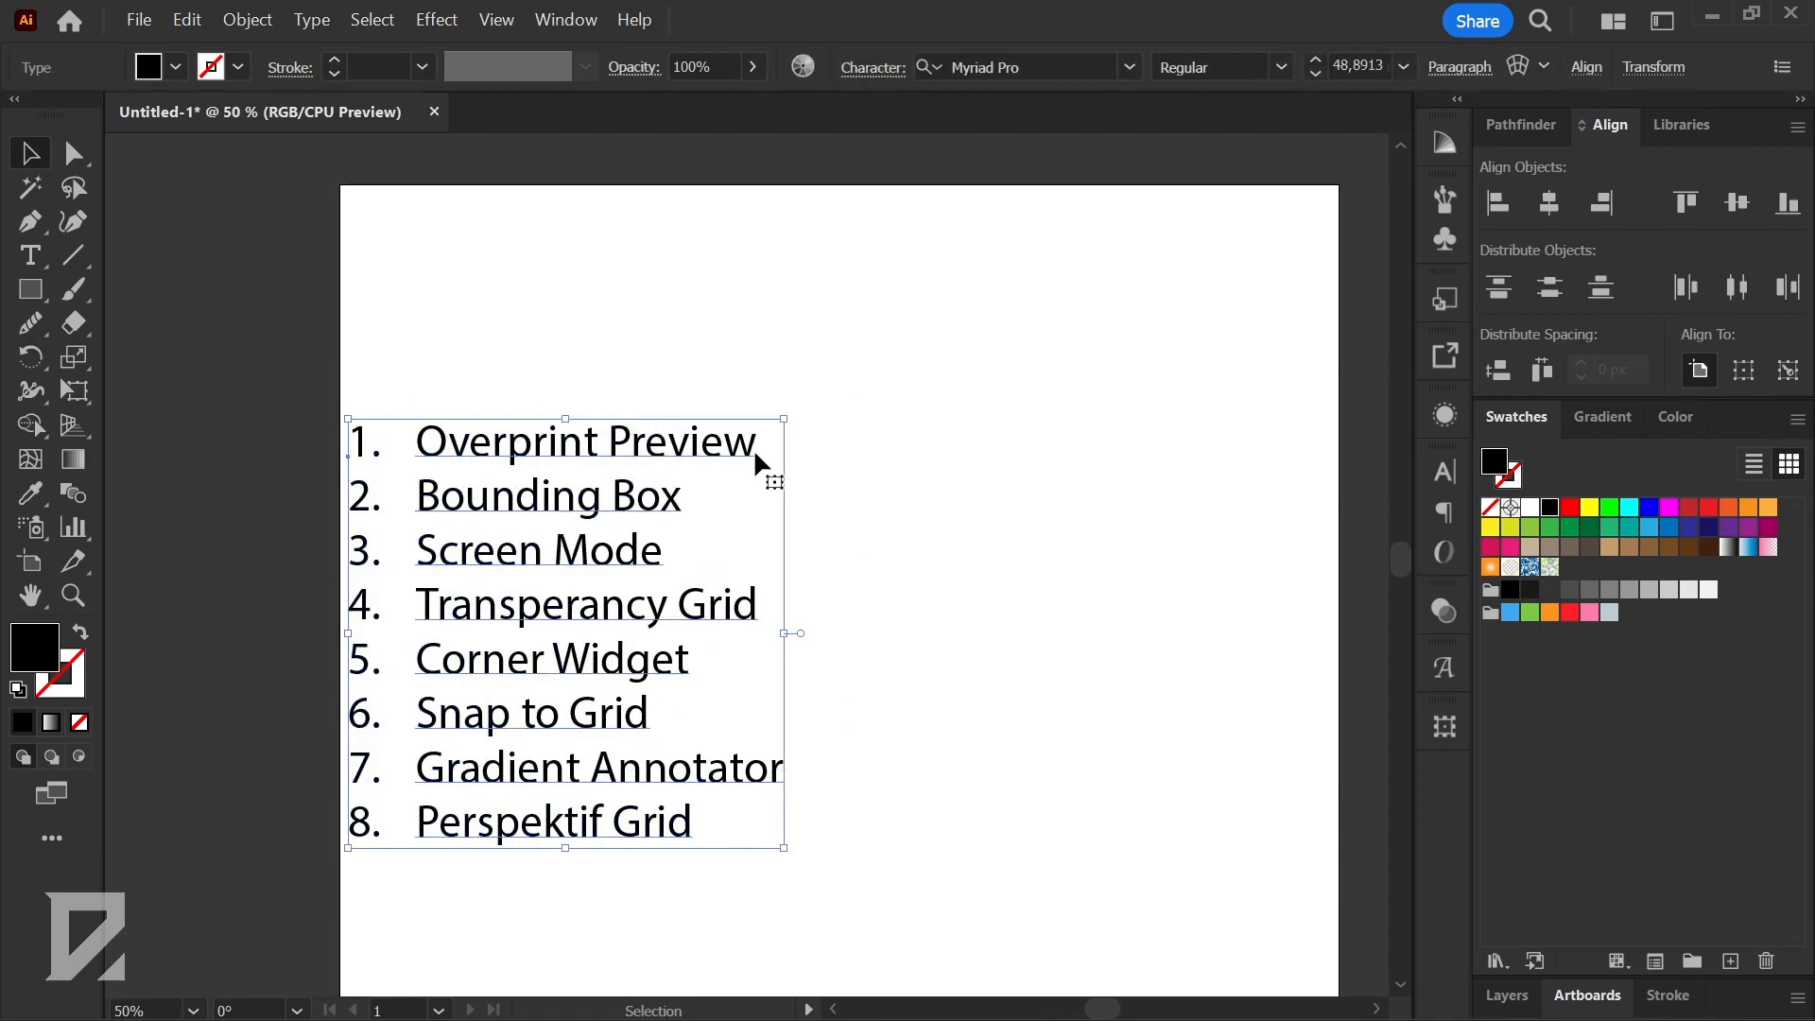
{"action": "scroll", "coordinate": [697, 457], "scroll_direction": "down", "scroll_amount": 1}
{"action": "left_click_drag", "start_coordinate": [695, 454], "coordinate": [625, 466]}
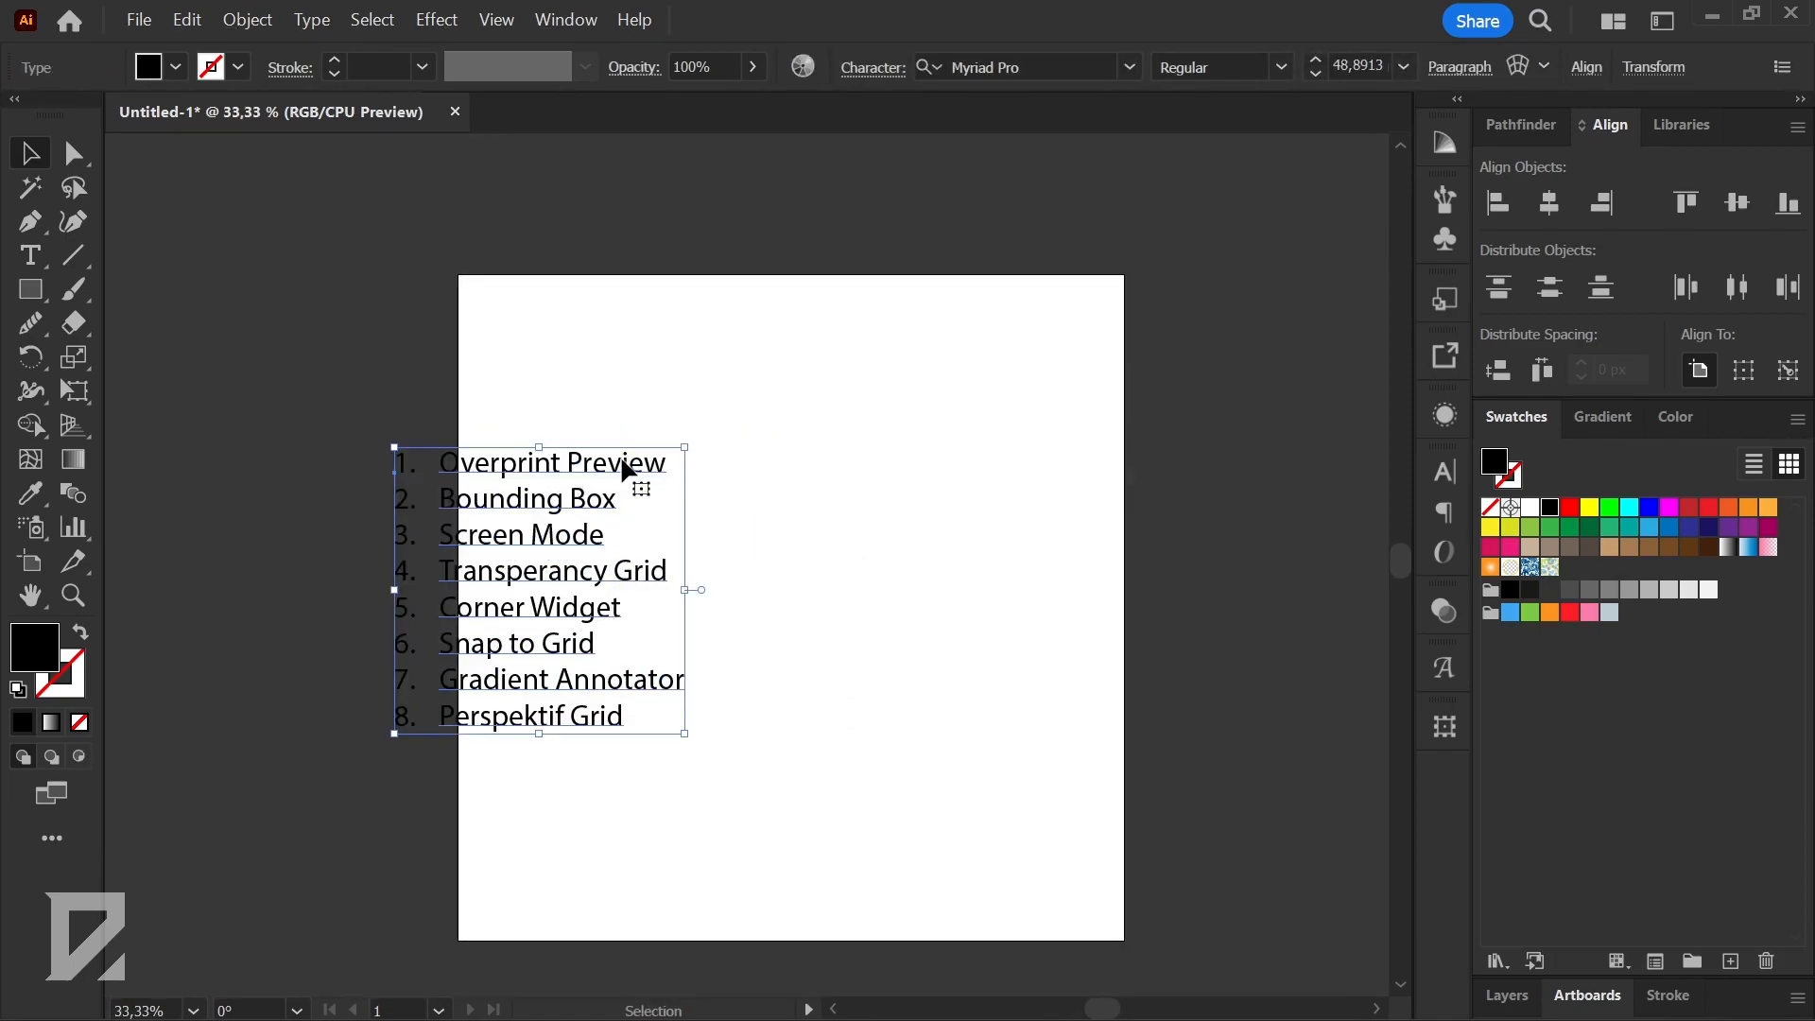
- Turn on Overprint Preview for the document to inspect the list across the artboard edge
{"action": "left_click", "coordinate": [496, 20]}
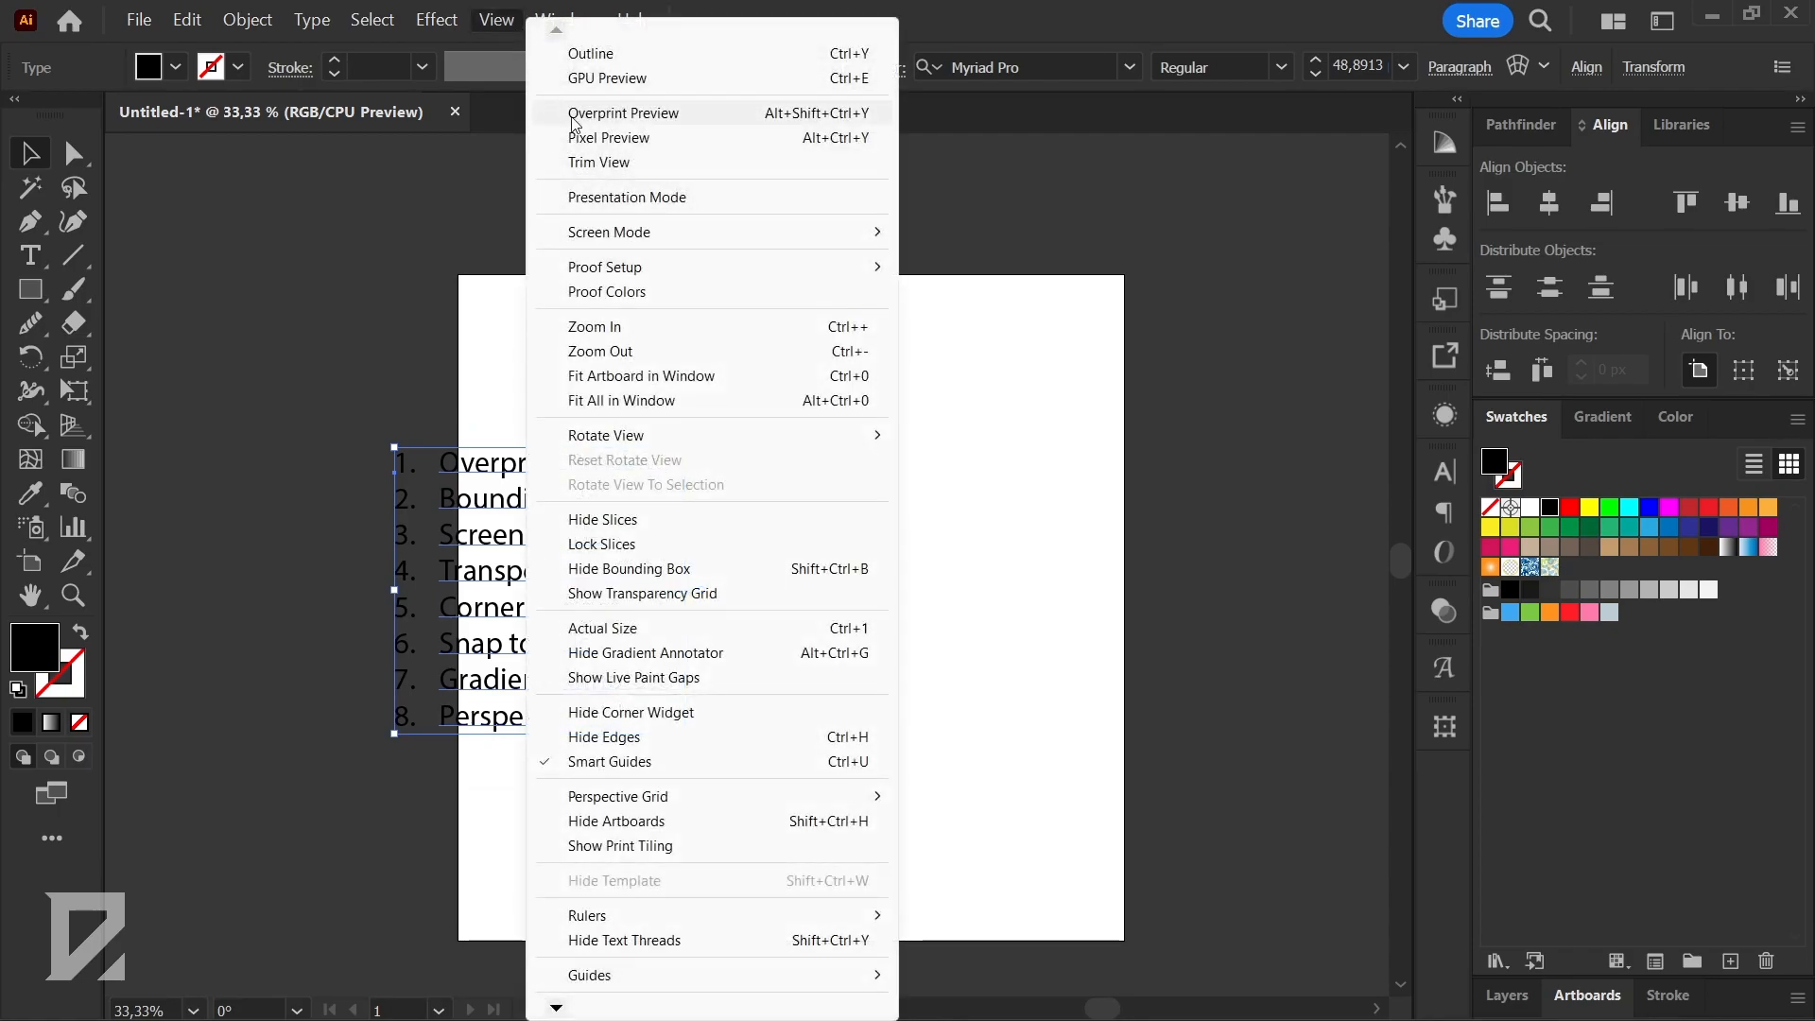
{"action": "left_click", "coordinate": [652, 113]}
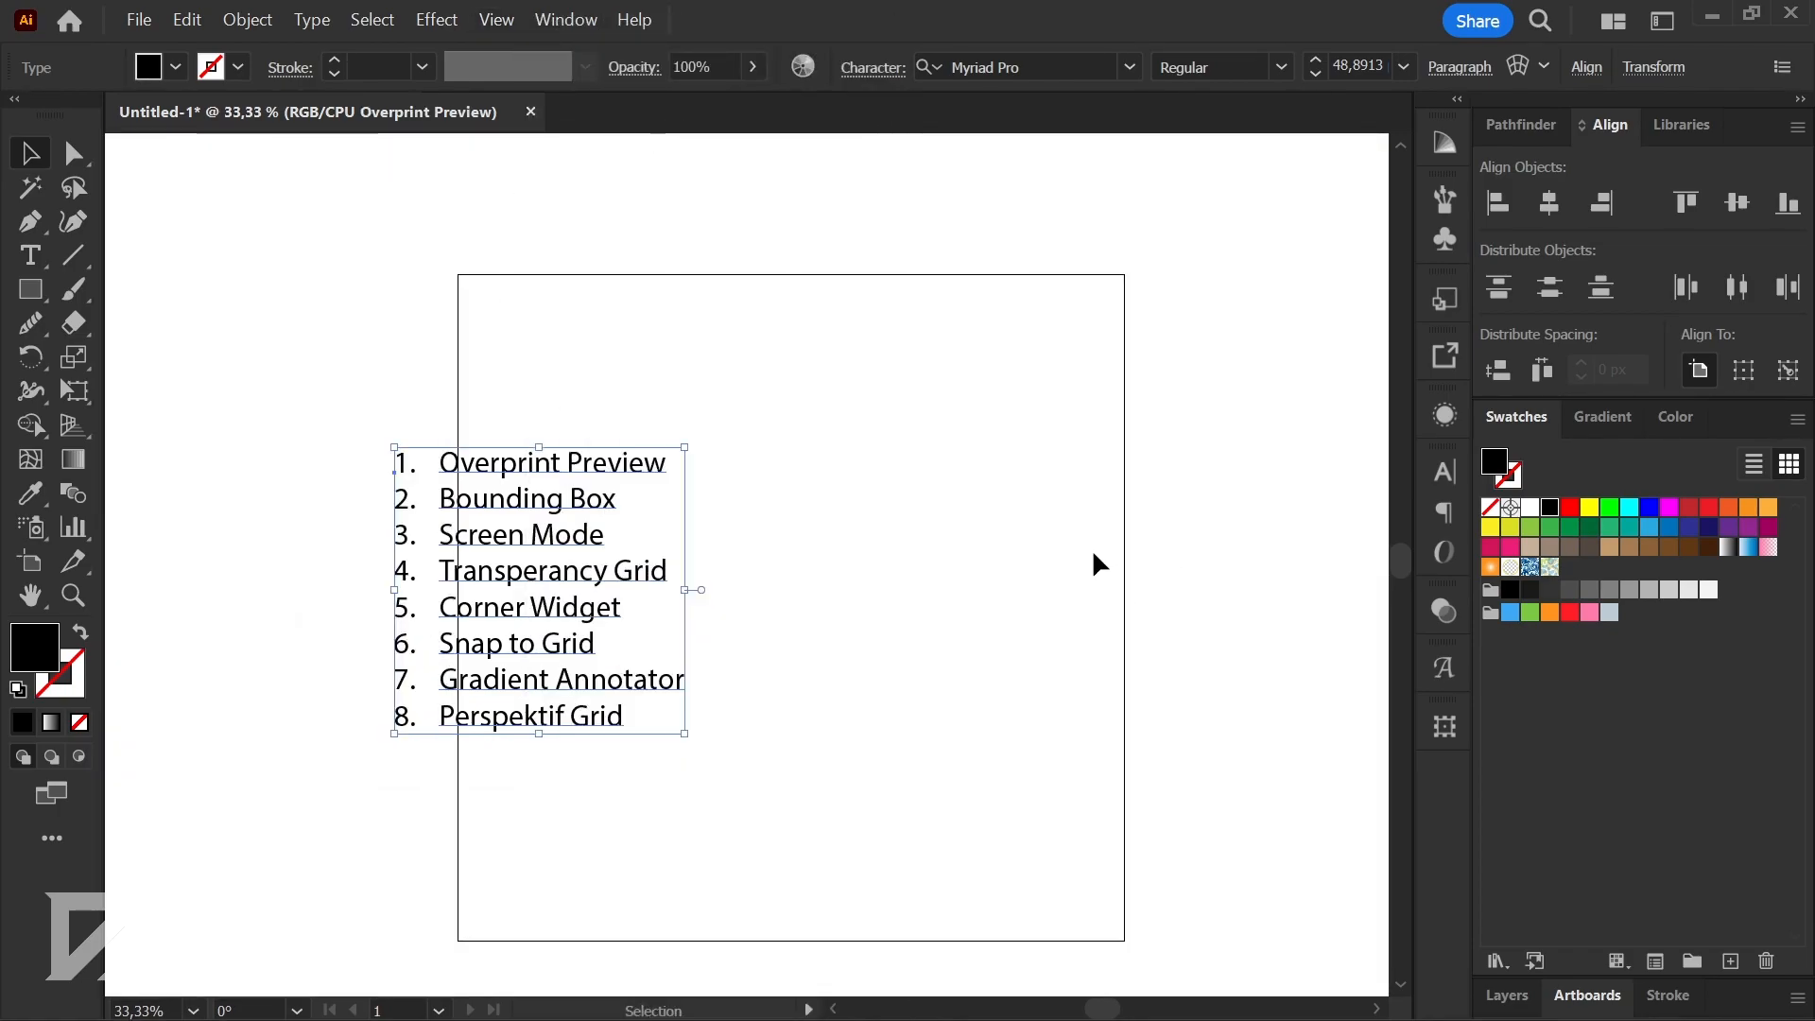
{"action": "scroll", "coordinate": [1098, 552], "scroll_direction": "down", "scroll_amount": 3}
{"action": "scroll", "coordinate": [1209, 622], "scroll_direction": "up", "scroll_amount": 2}
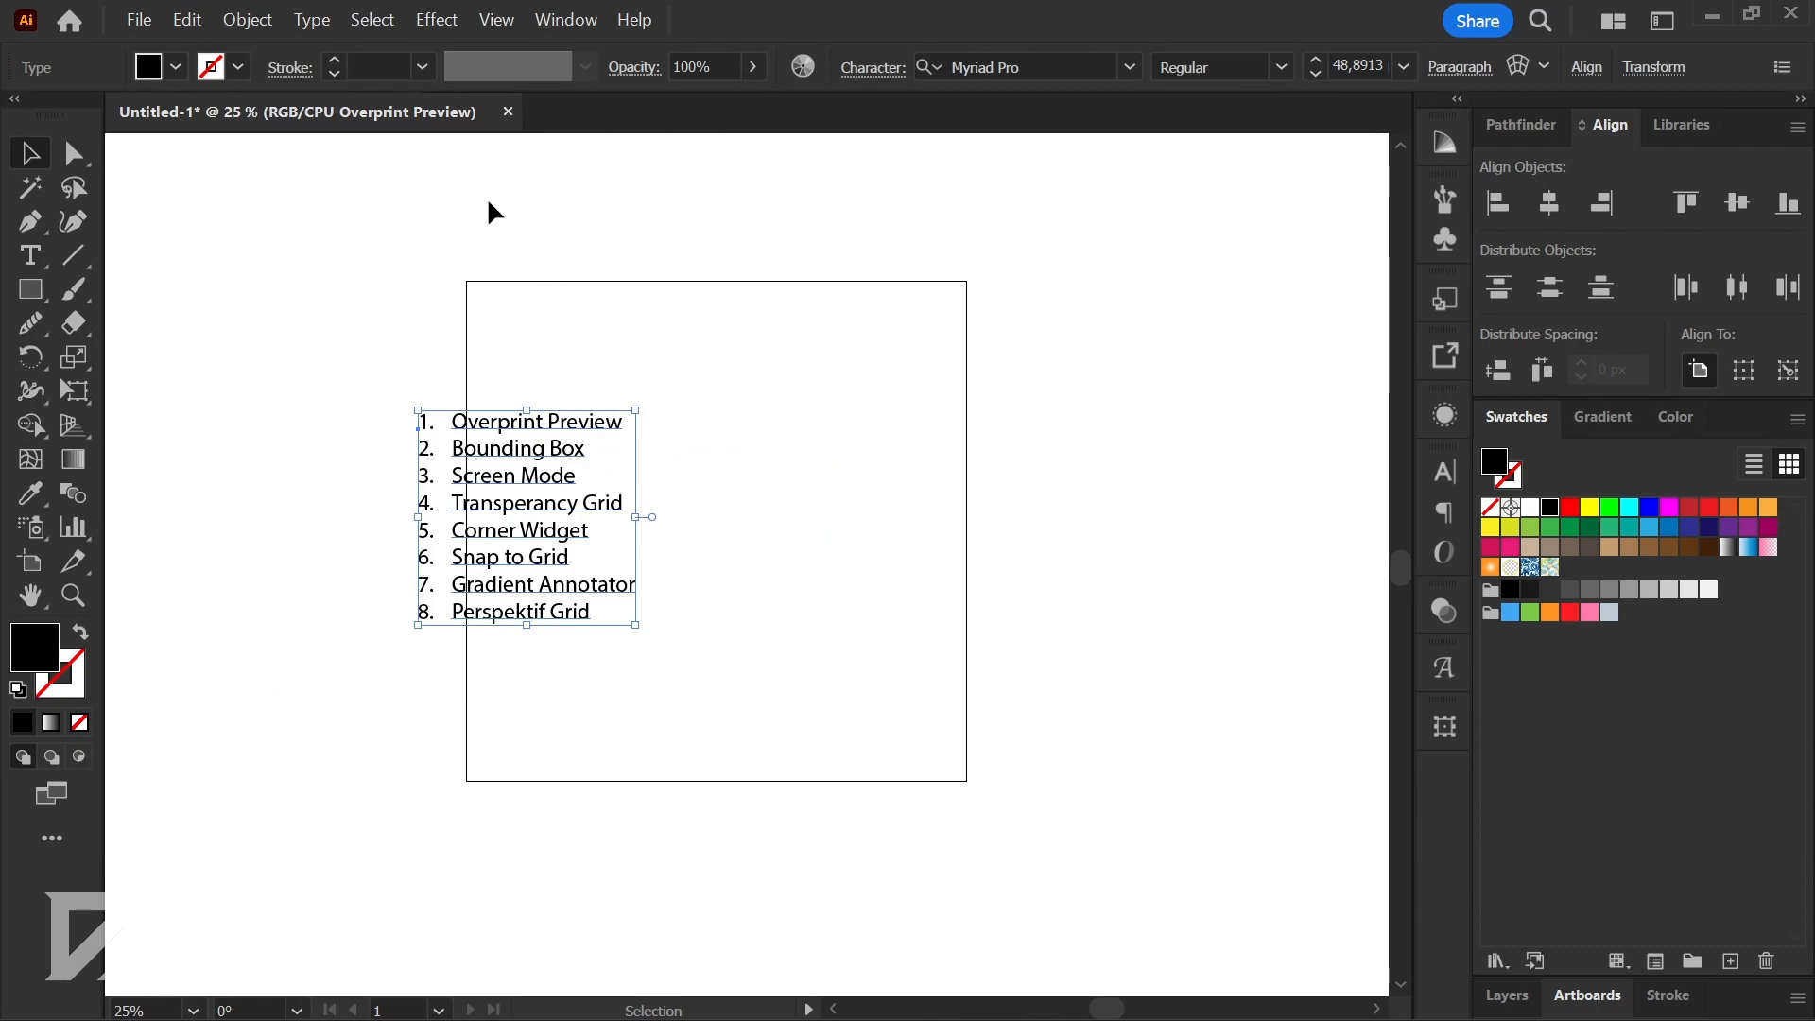
- Deselect the list and switch the document from Overprint Preview to GPU Preview
{"action": "left_click", "coordinate": [495, 20]}
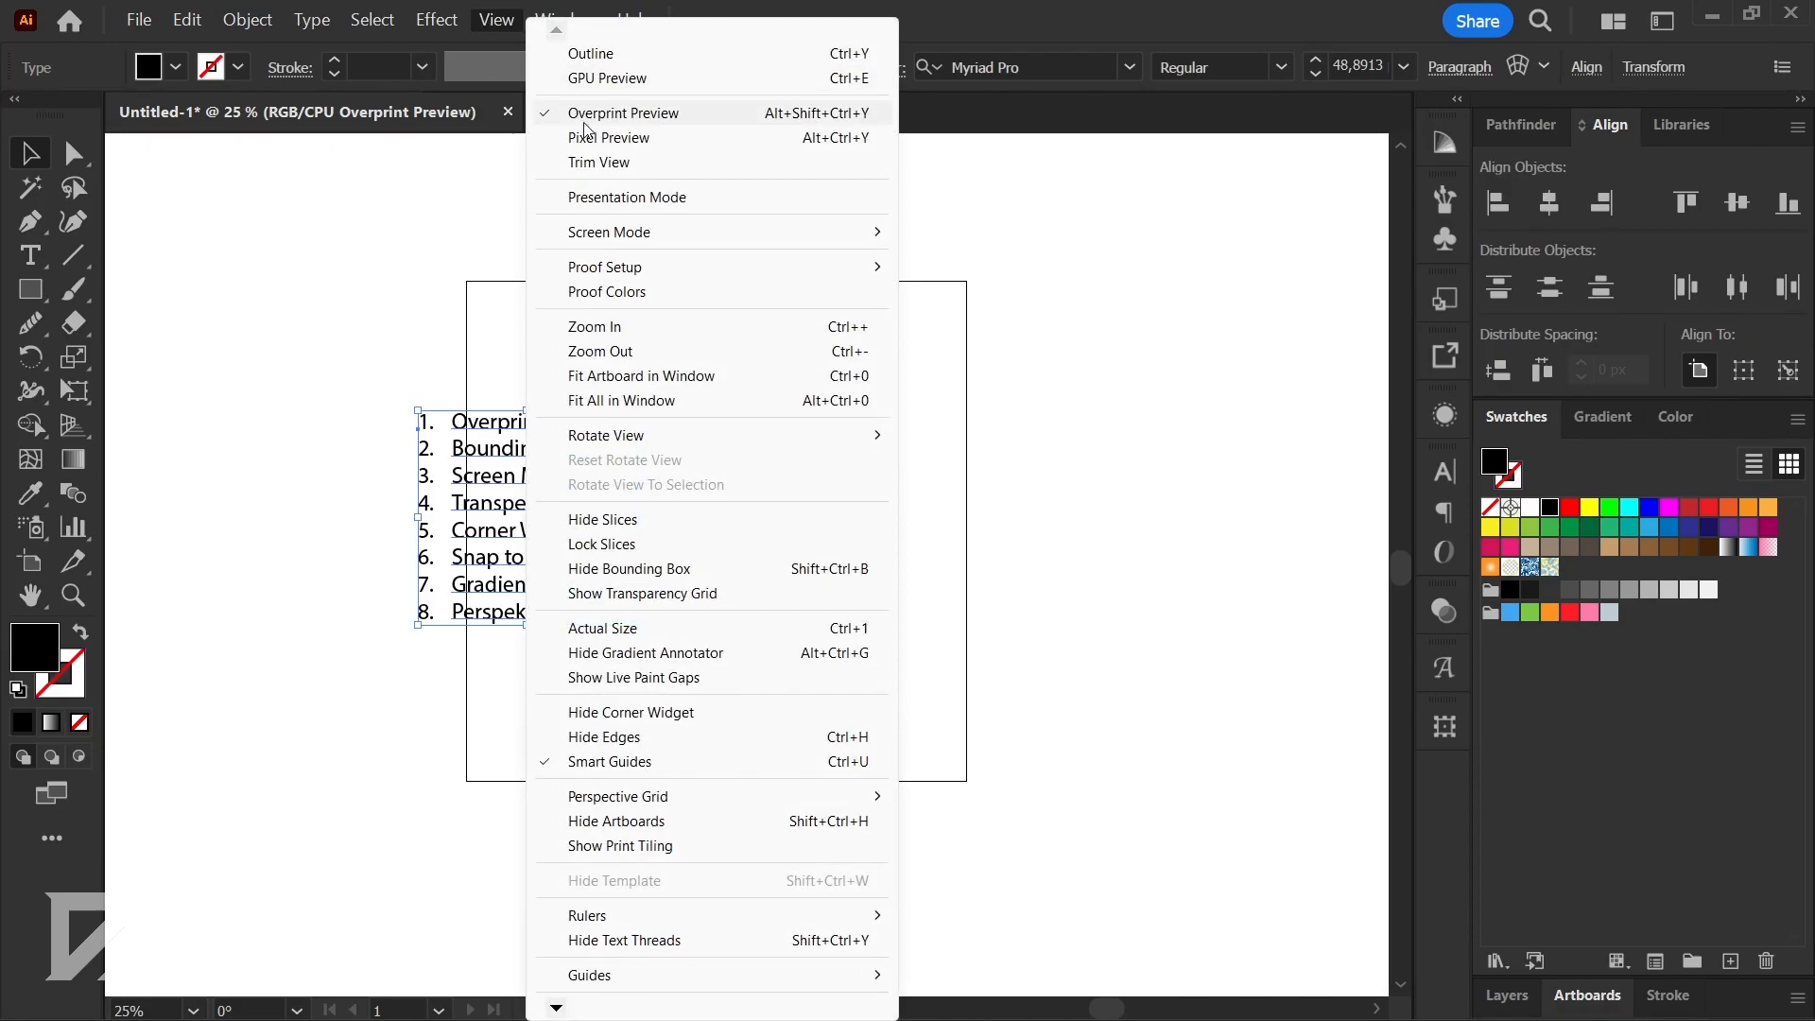
{"action": "left_click", "coordinate": [482, 266]}
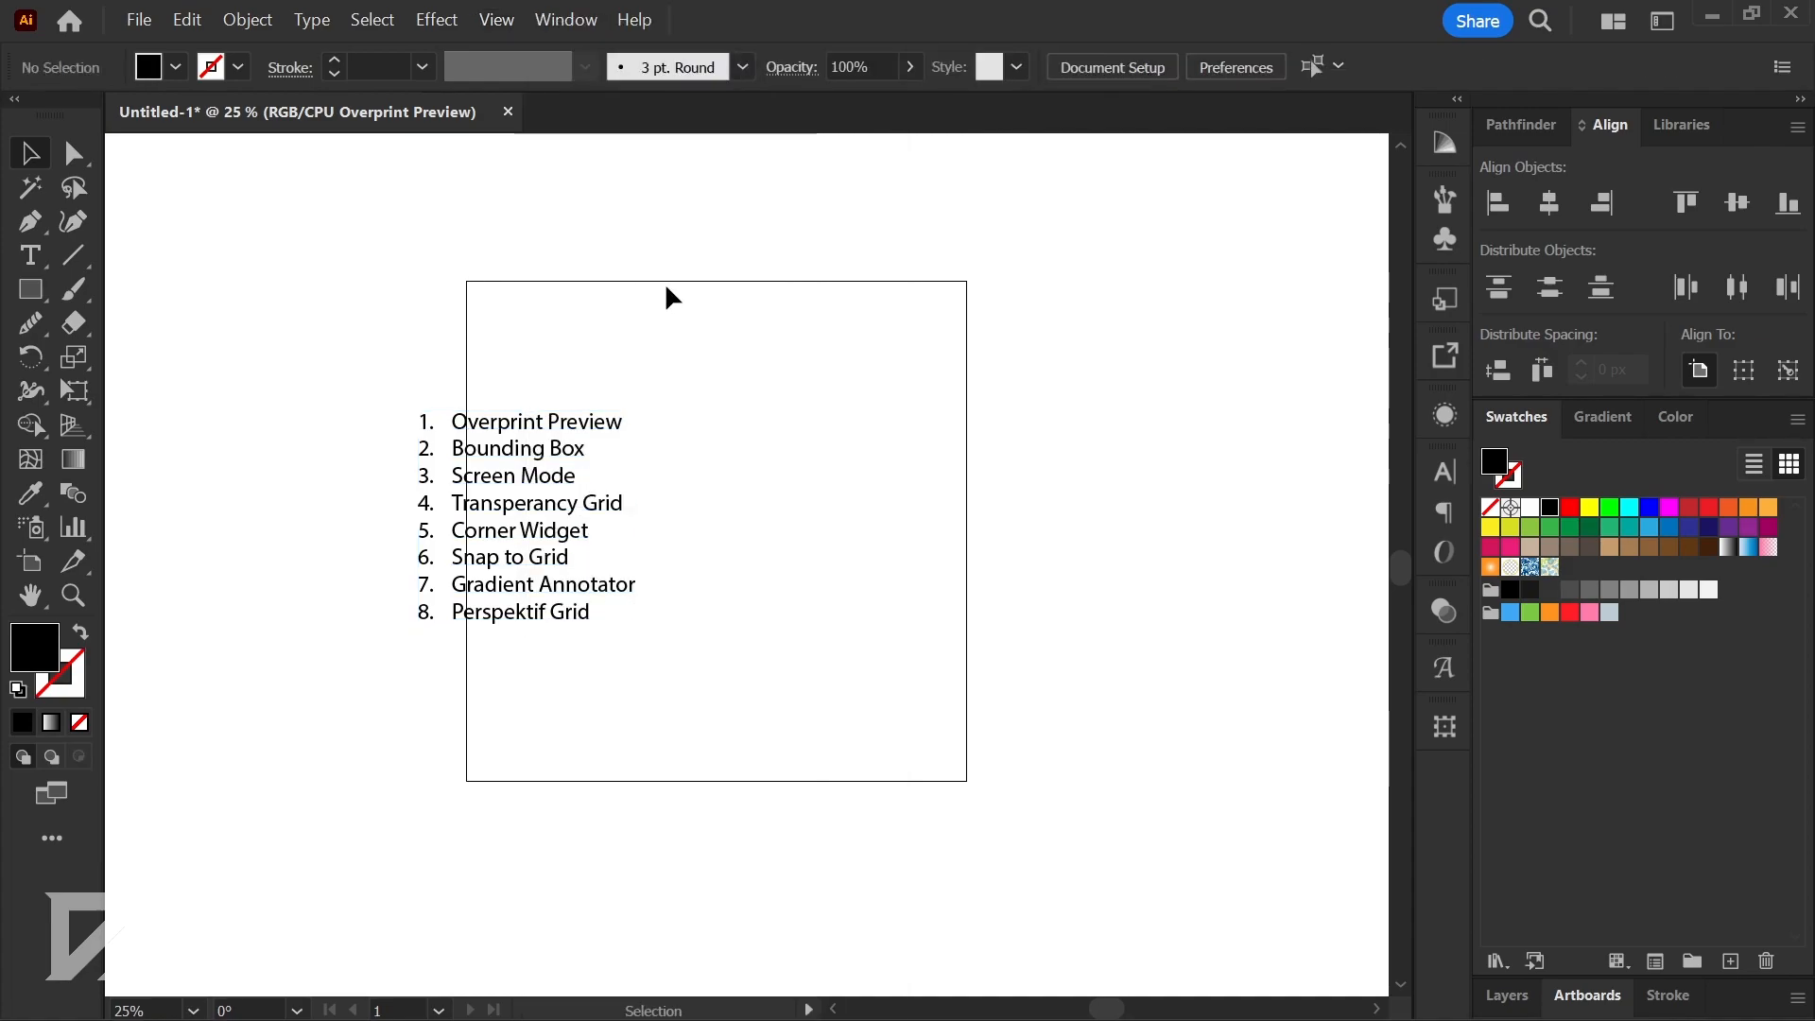
{"action": "left_click", "coordinate": [490, 21]}
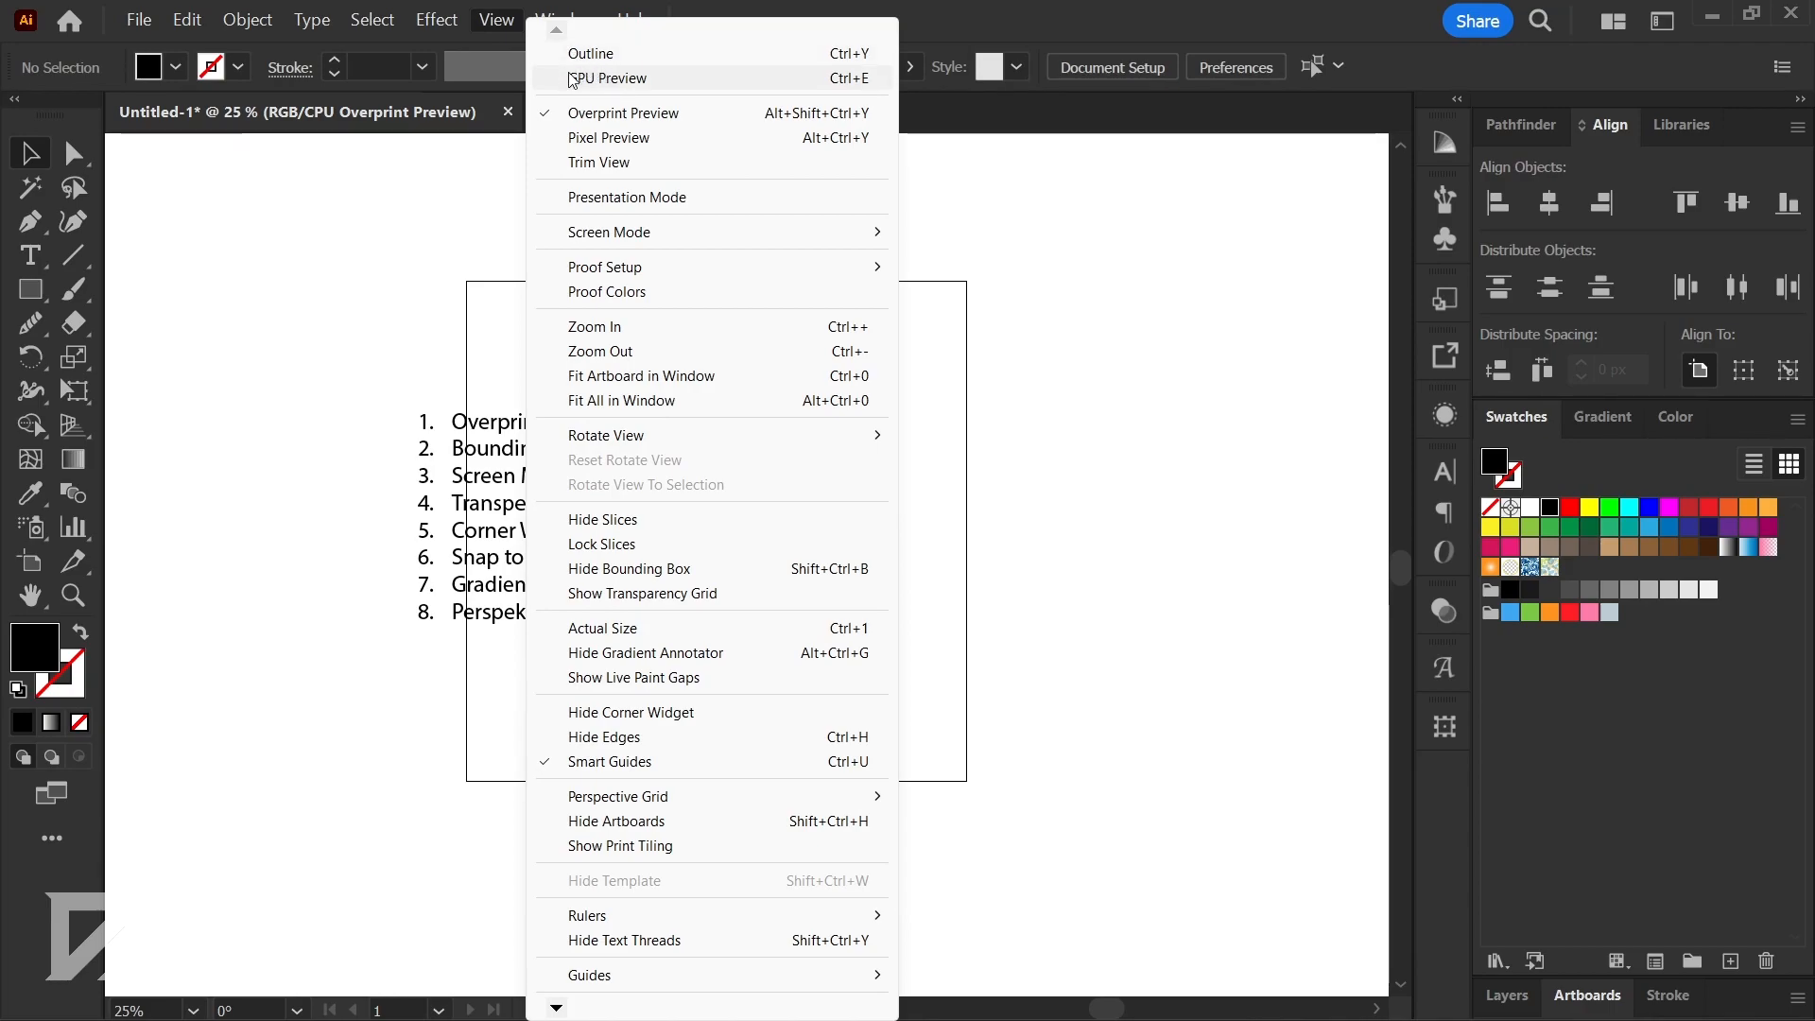
{"action": "left_click", "coordinate": [633, 87]}
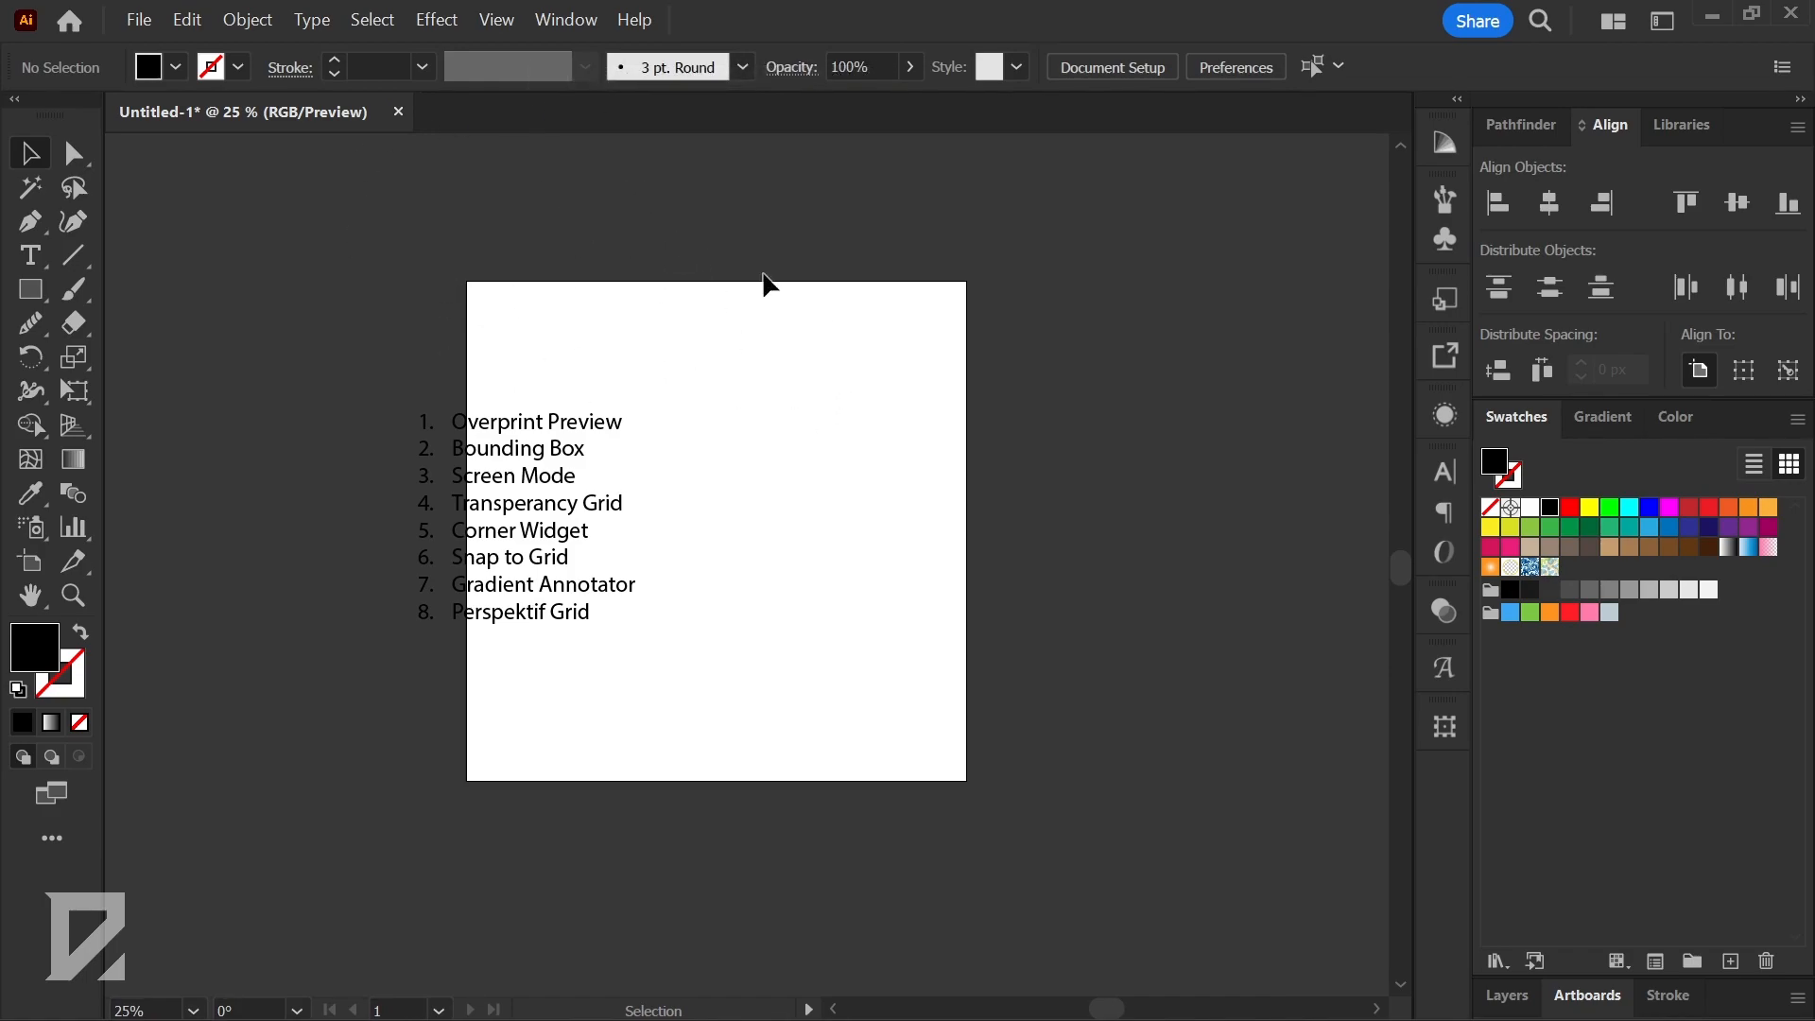
- Move the numbered list onto the middle of the artboard and back across the artboard's left edge
{"action": "left_click_drag", "start_coordinate": [566, 448], "coordinate": [766, 448]}
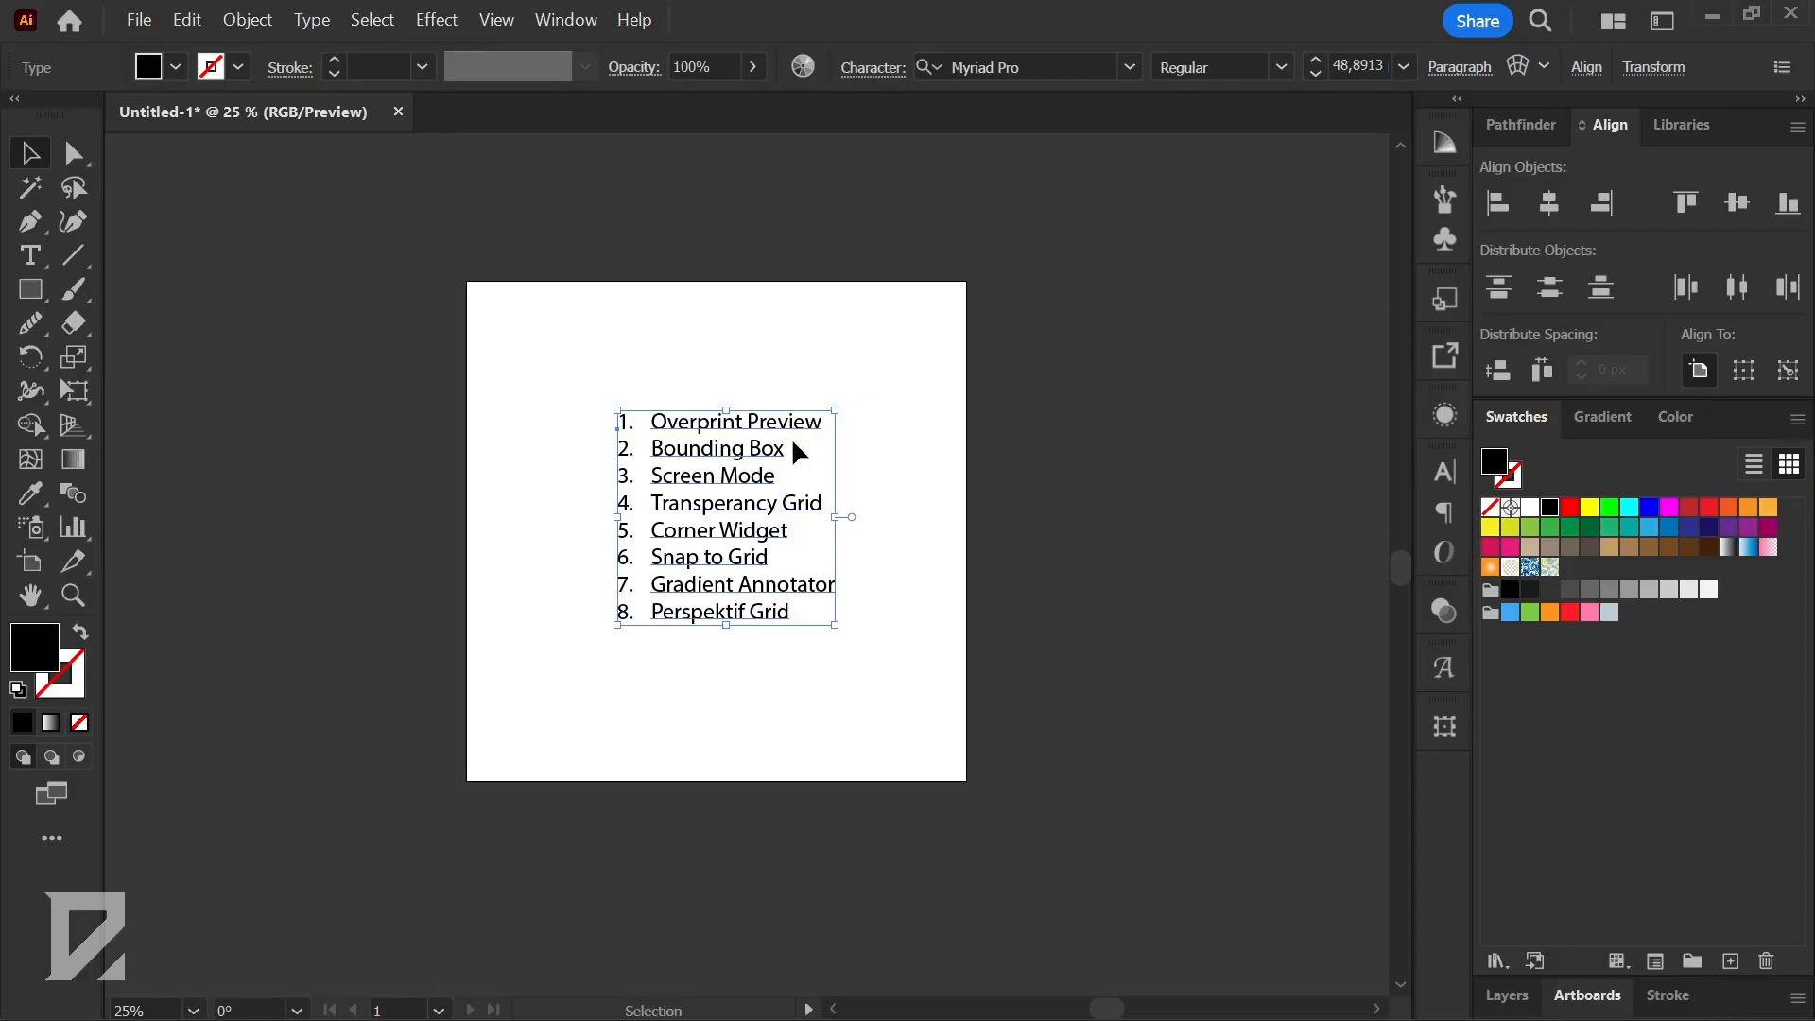
{"action": "key", "text": "ctrl+plus"}
{"action": "key", "text": "ctrl+plus"}
{"action": "key", "text": "ctrl+plus"}
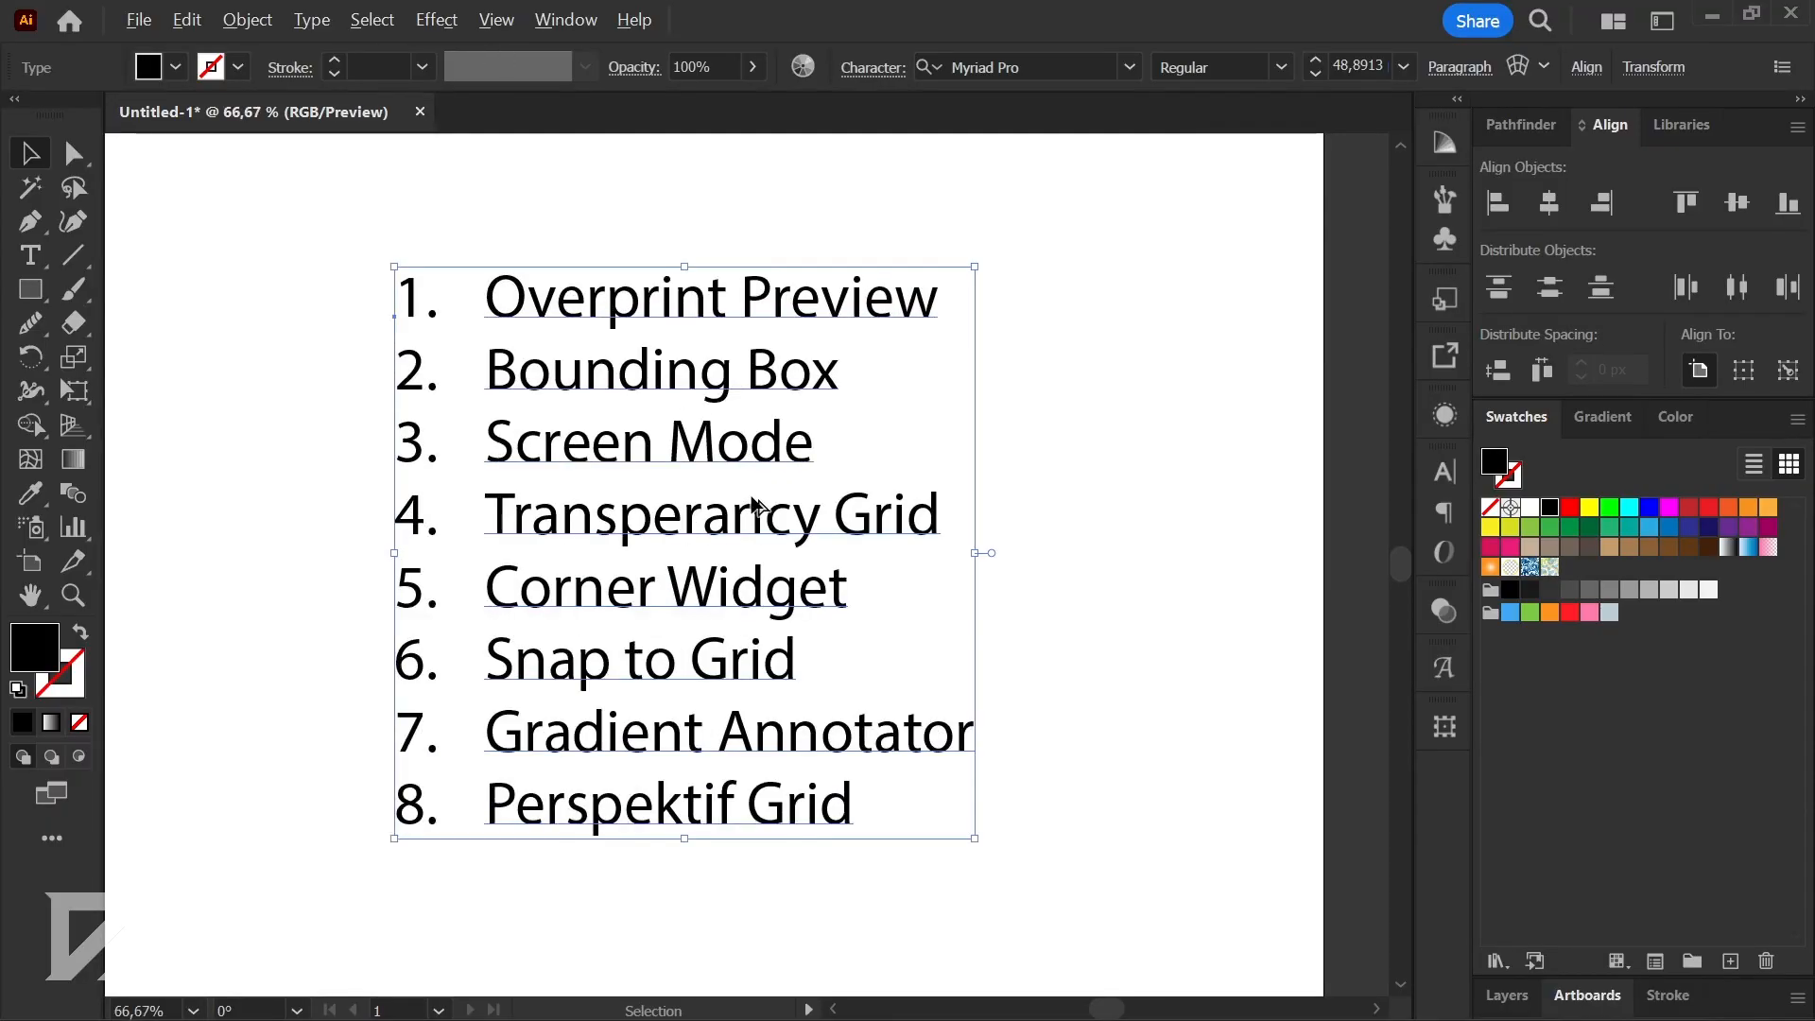
{"action": "key", "text": "ctrl+minus"}
{"action": "key", "text": "ctrl+minus"}
{"action": "left_click_drag", "start_coordinate": [723, 463], "coordinate": [520, 349]}
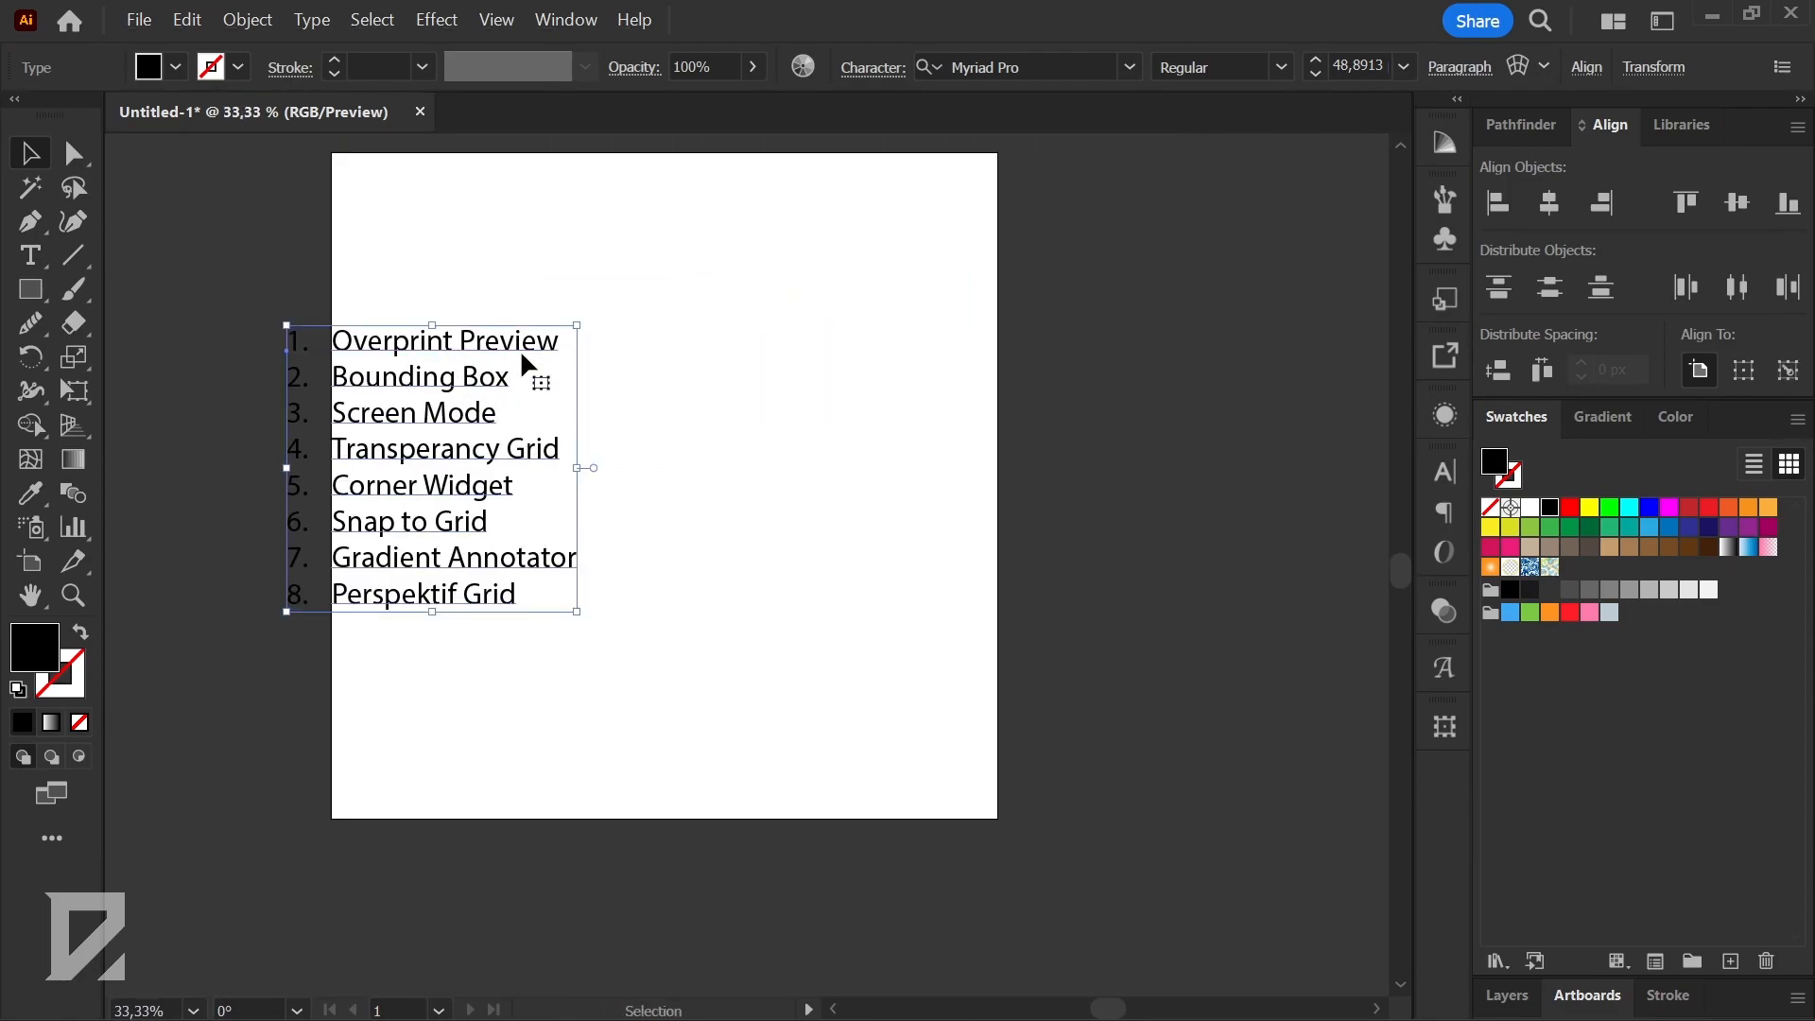
{"action": "left_click_drag", "start_coordinate": [492, 352], "coordinate": [461, 428]}
- Add a Lorem ipsum placeholder point text on the upper part of the artboard and shift it slightly lower
{"action": "left_click", "coordinate": [40, 253]}
{"action": "left_click", "coordinate": [662, 271]}
{"action": "key", "text": "ctrl+plus"}
{"action": "key", "text": "ctrl+plus"}
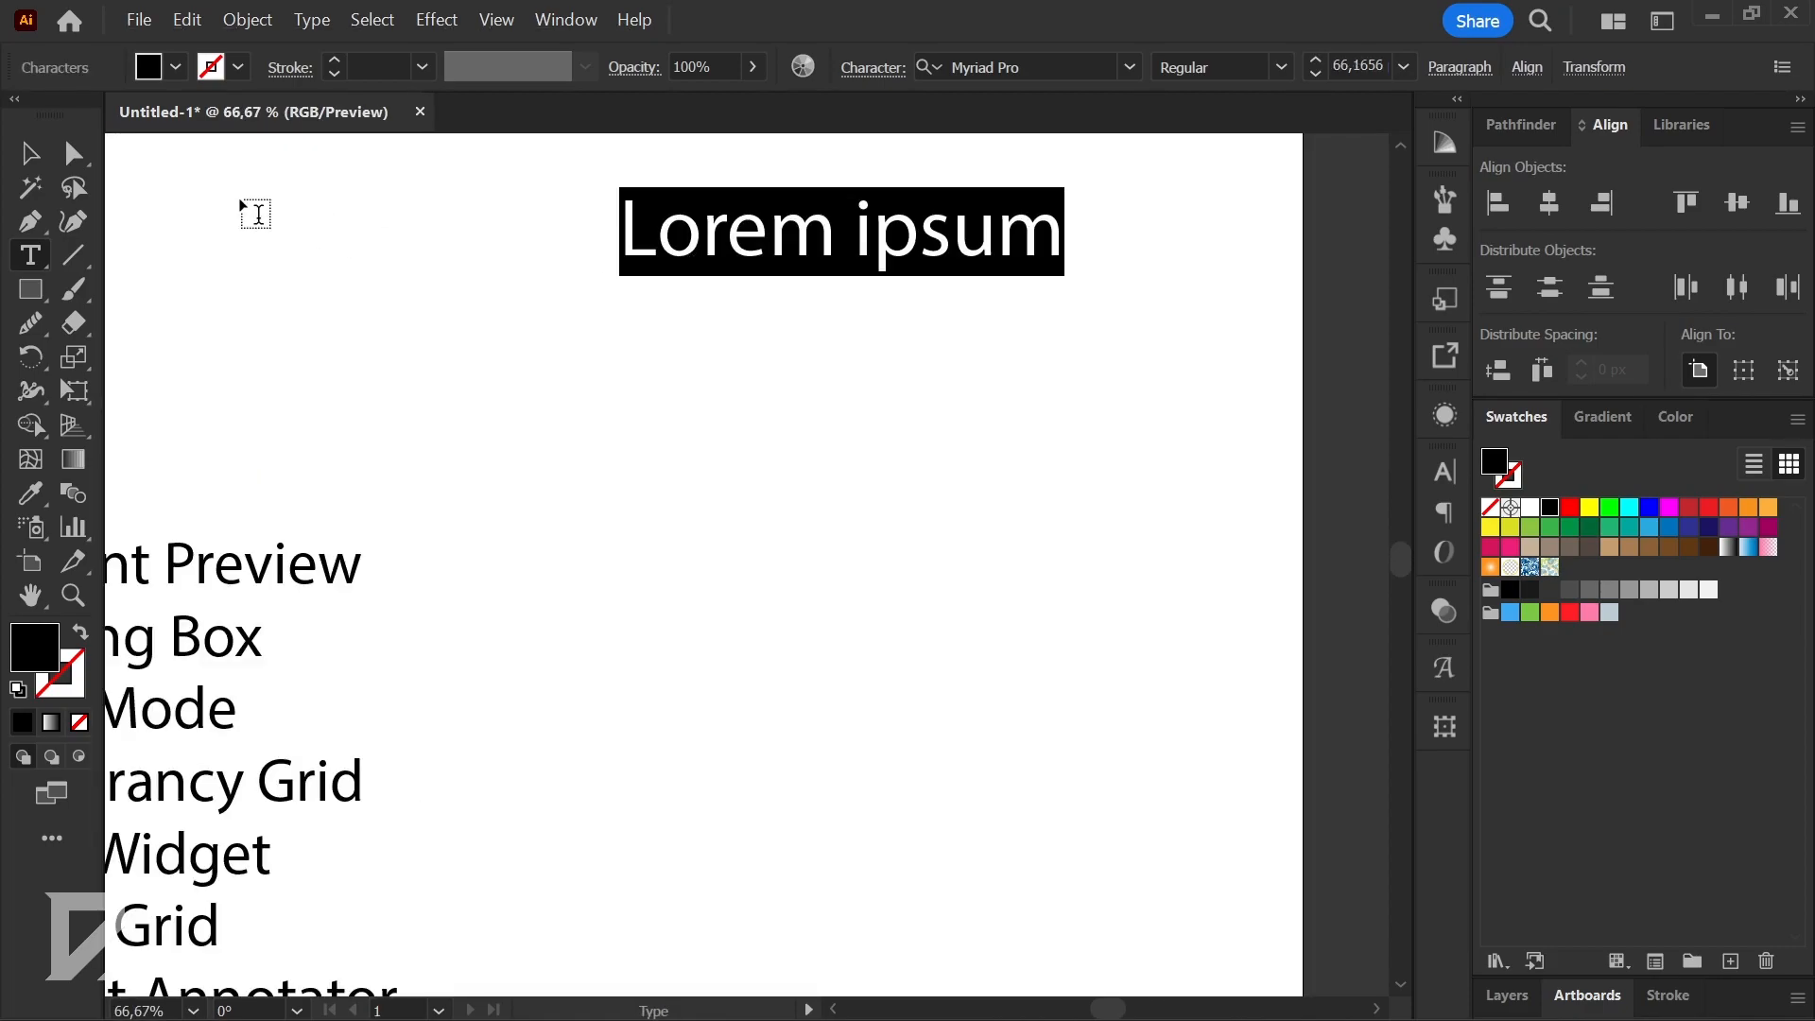
{"action": "left_click", "coordinate": [28, 154]}
{"action": "scroll", "coordinate": [802, 252], "scroll_direction": "down", "scroll_amount": 1}
{"action": "left_click_drag", "start_coordinate": [806, 253], "coordinate": [781, 332]}
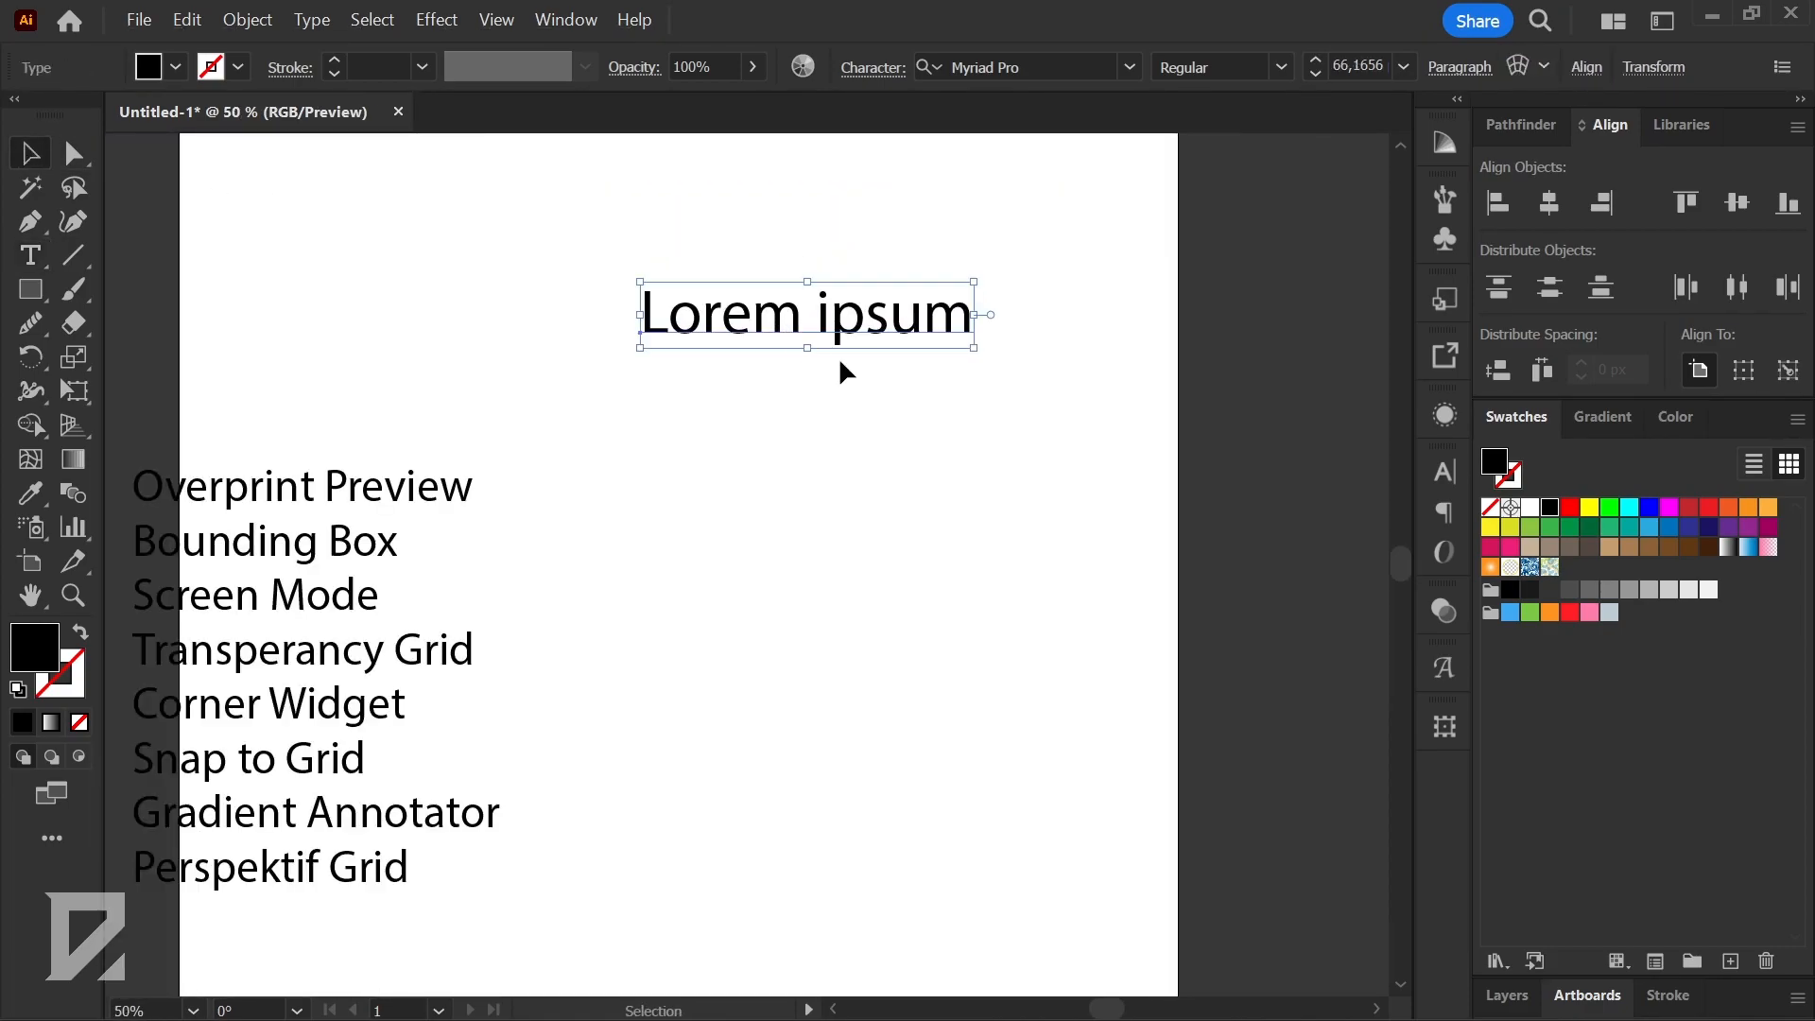
- Scale the Lorem ipsum text up to a font size of about 76.3 and move it a little lower
{"action": "scroll", "coordinate": [823, 355], "scroll_direction": "up", "scroll_amount": 2}
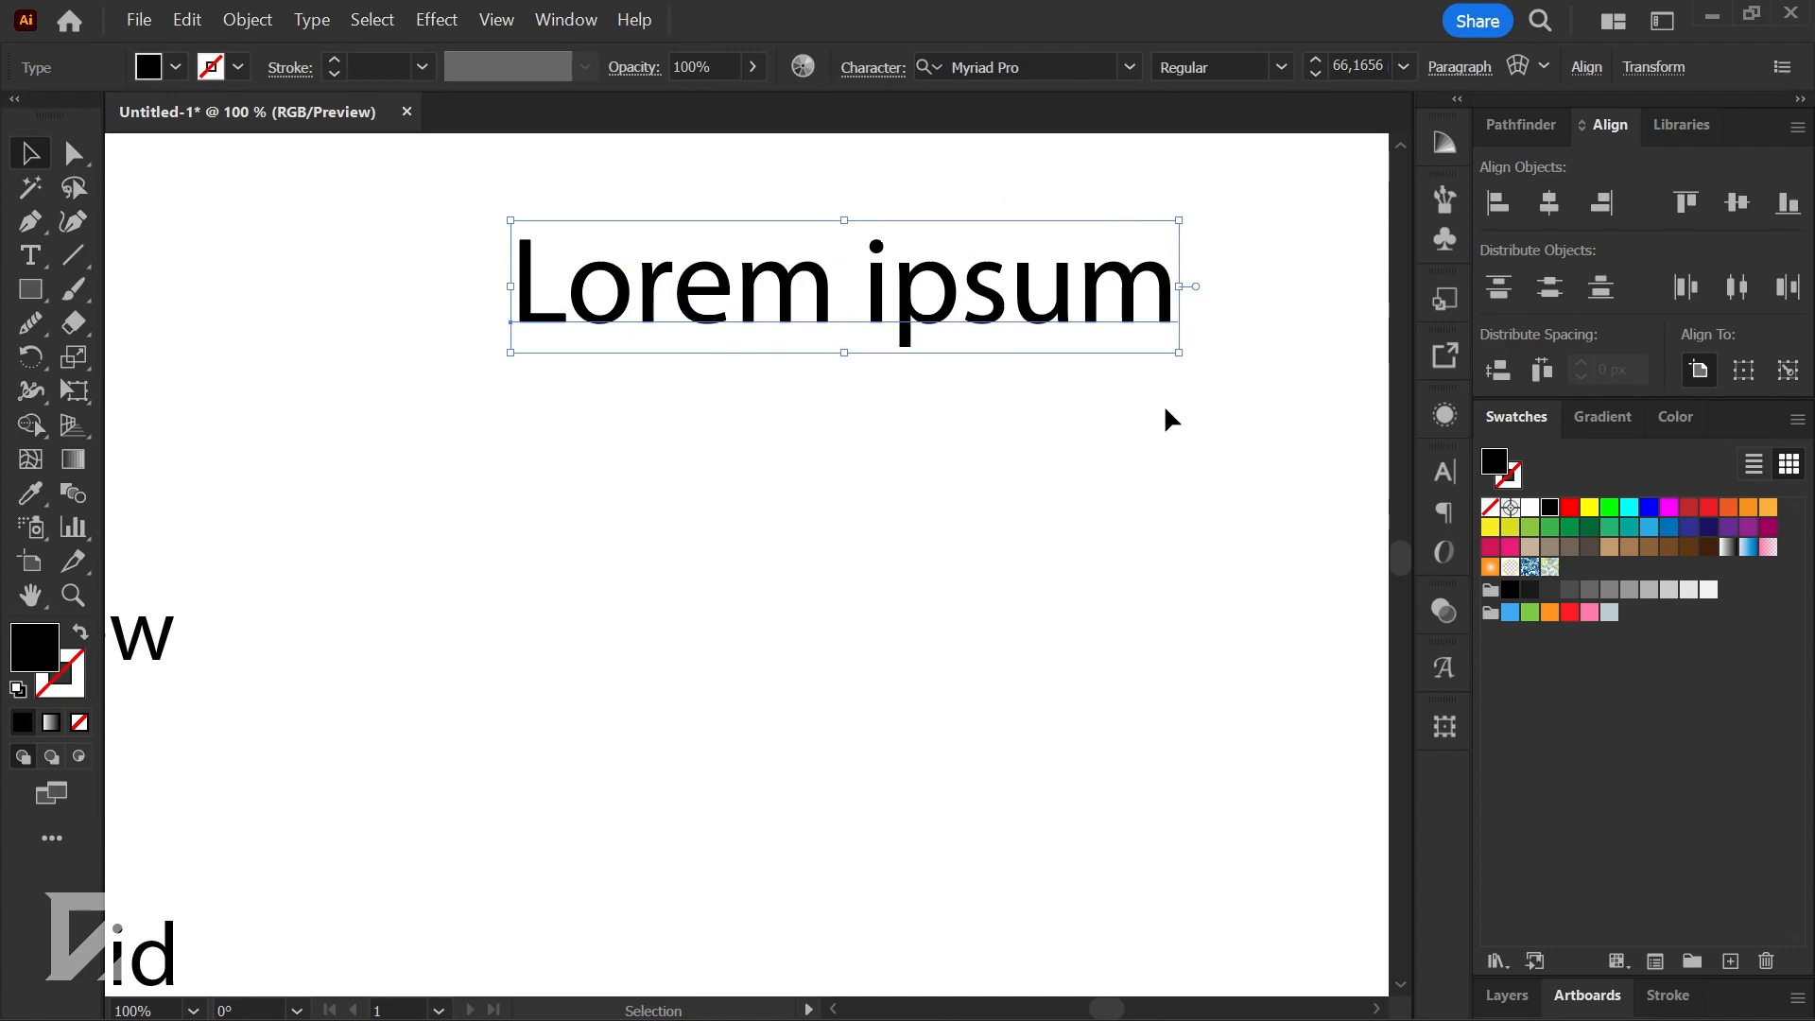
{"action": "left_click_drag", "start_coordinate": [510, 223], "coordinate": [408, 202]}
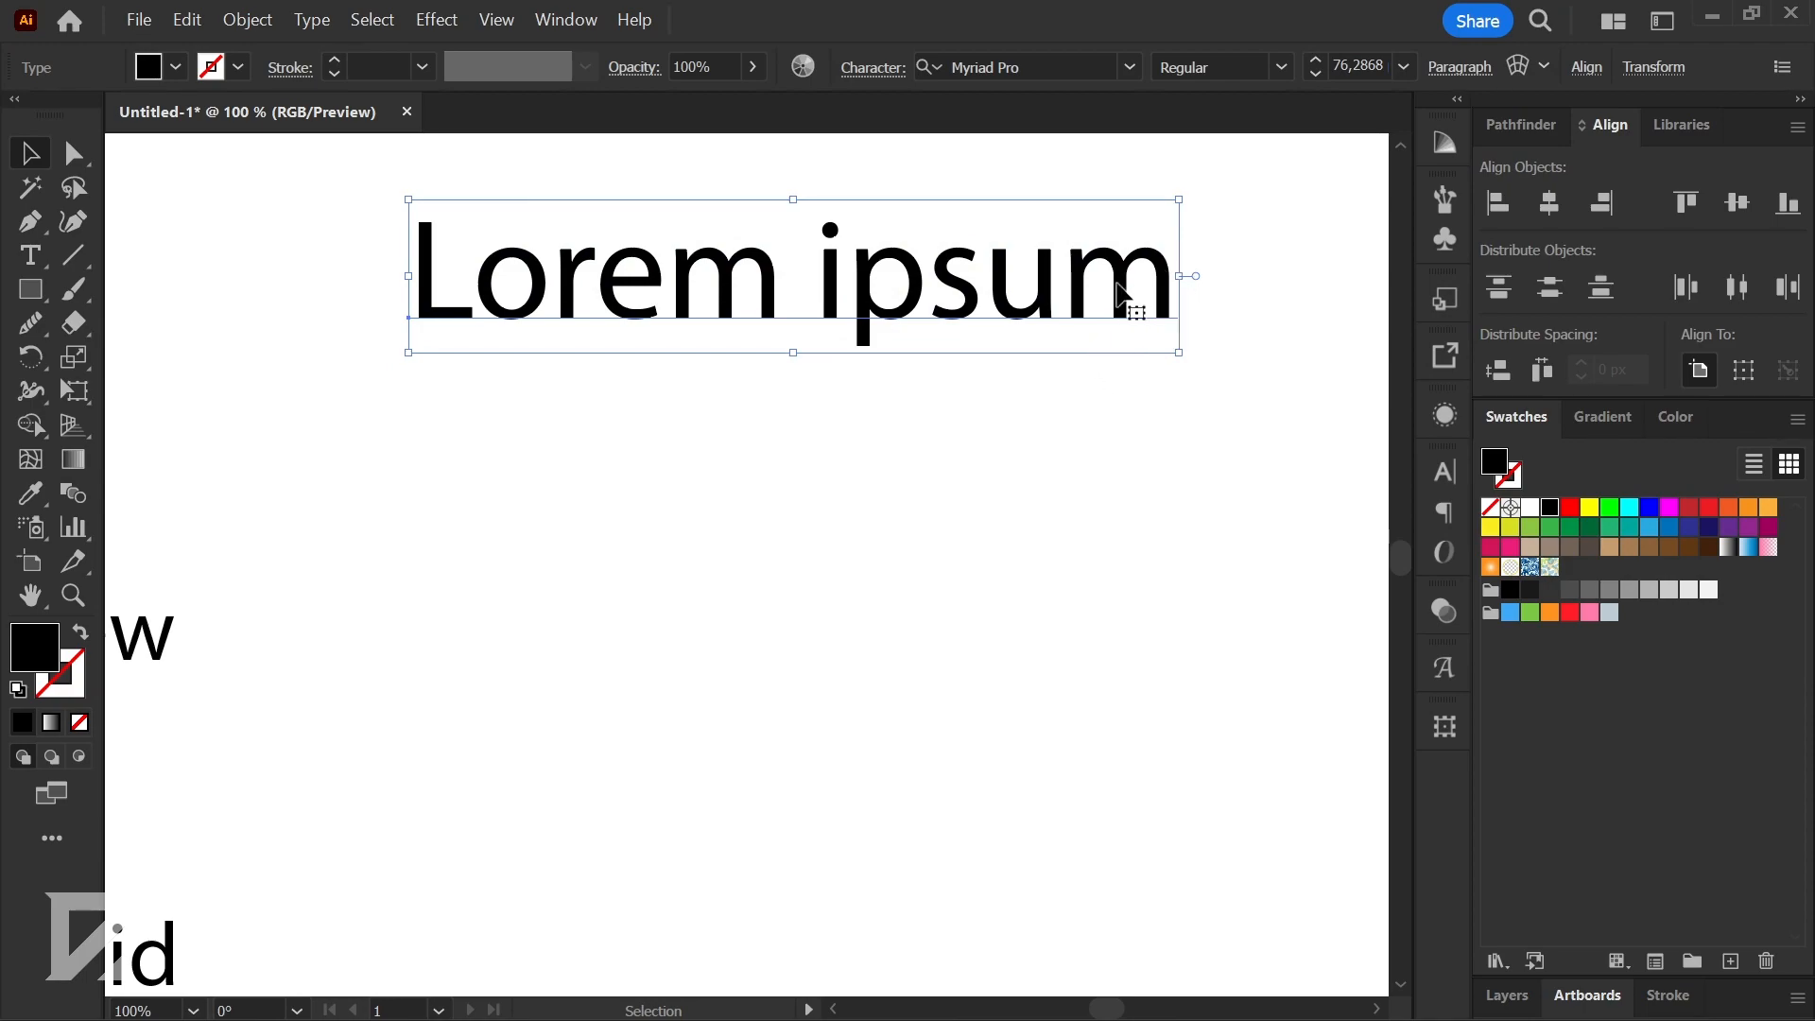
{"action": "left_click_drag", "start_coordinate": [1139, 289], "coordinate": [1090, 394]}
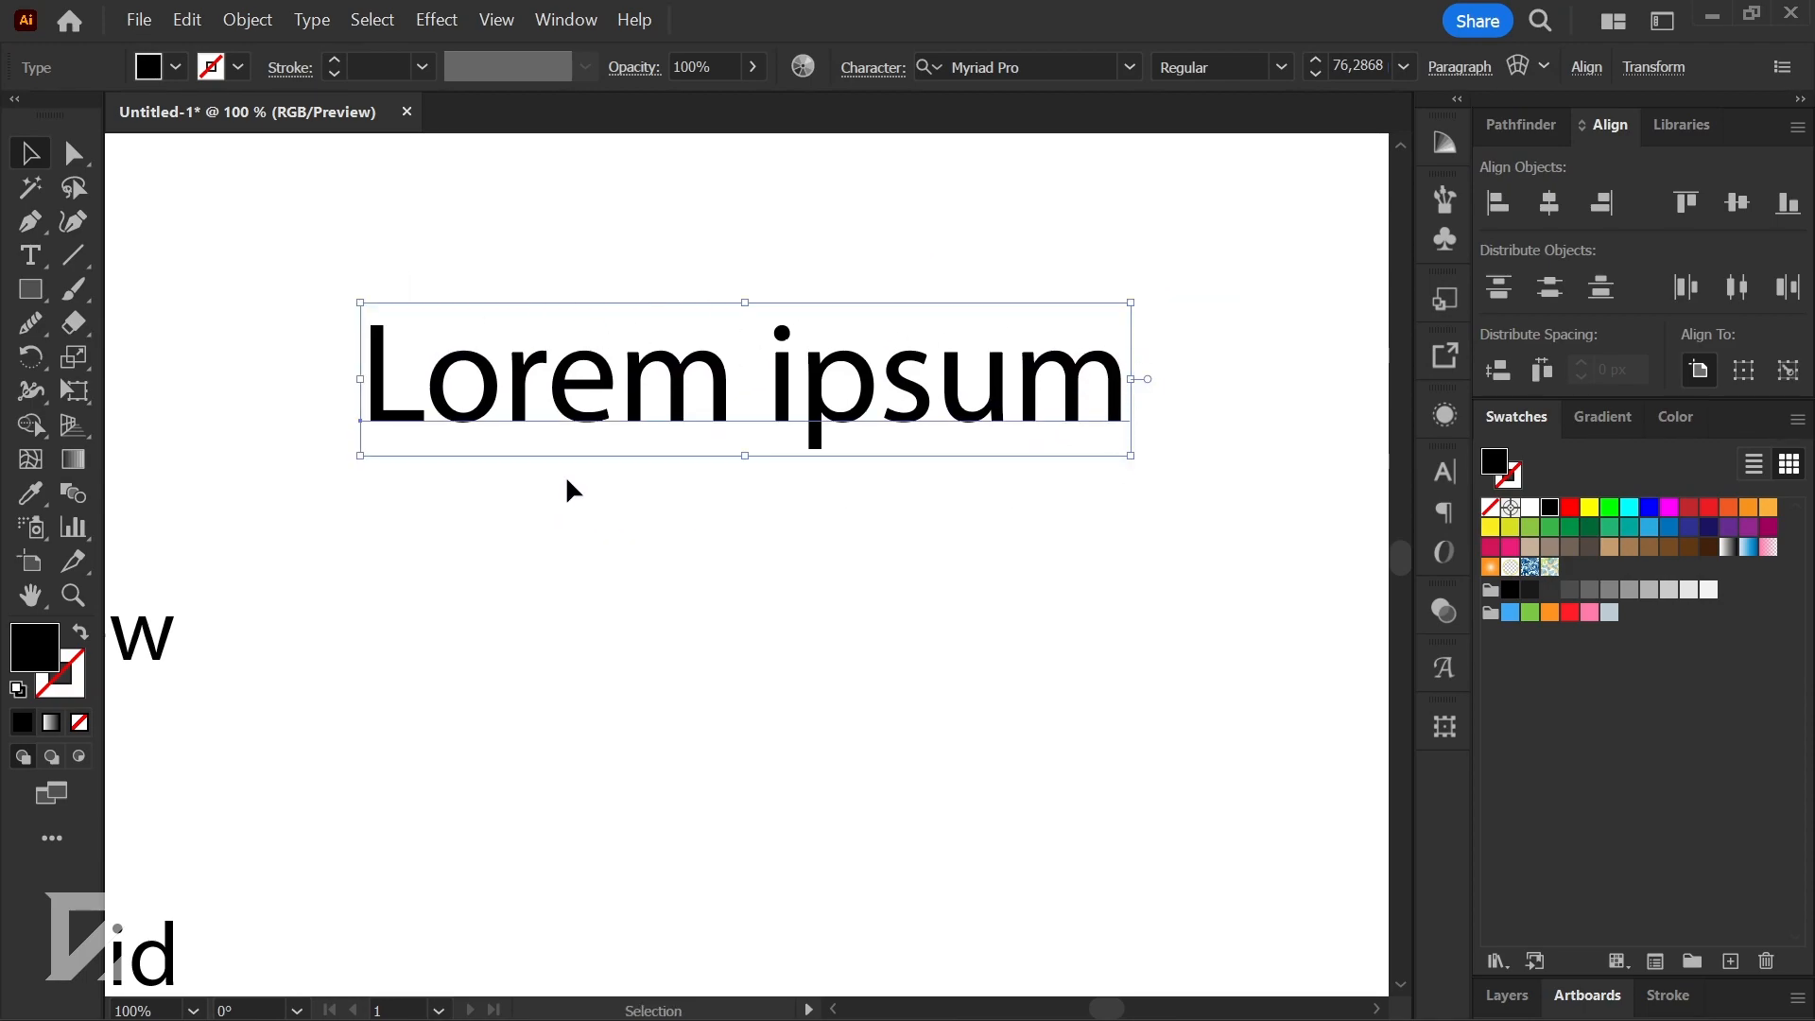
{"action": "scroll", "coordinate": [741, 417], "scroll_direction": "down", "scroll_amount": 1}
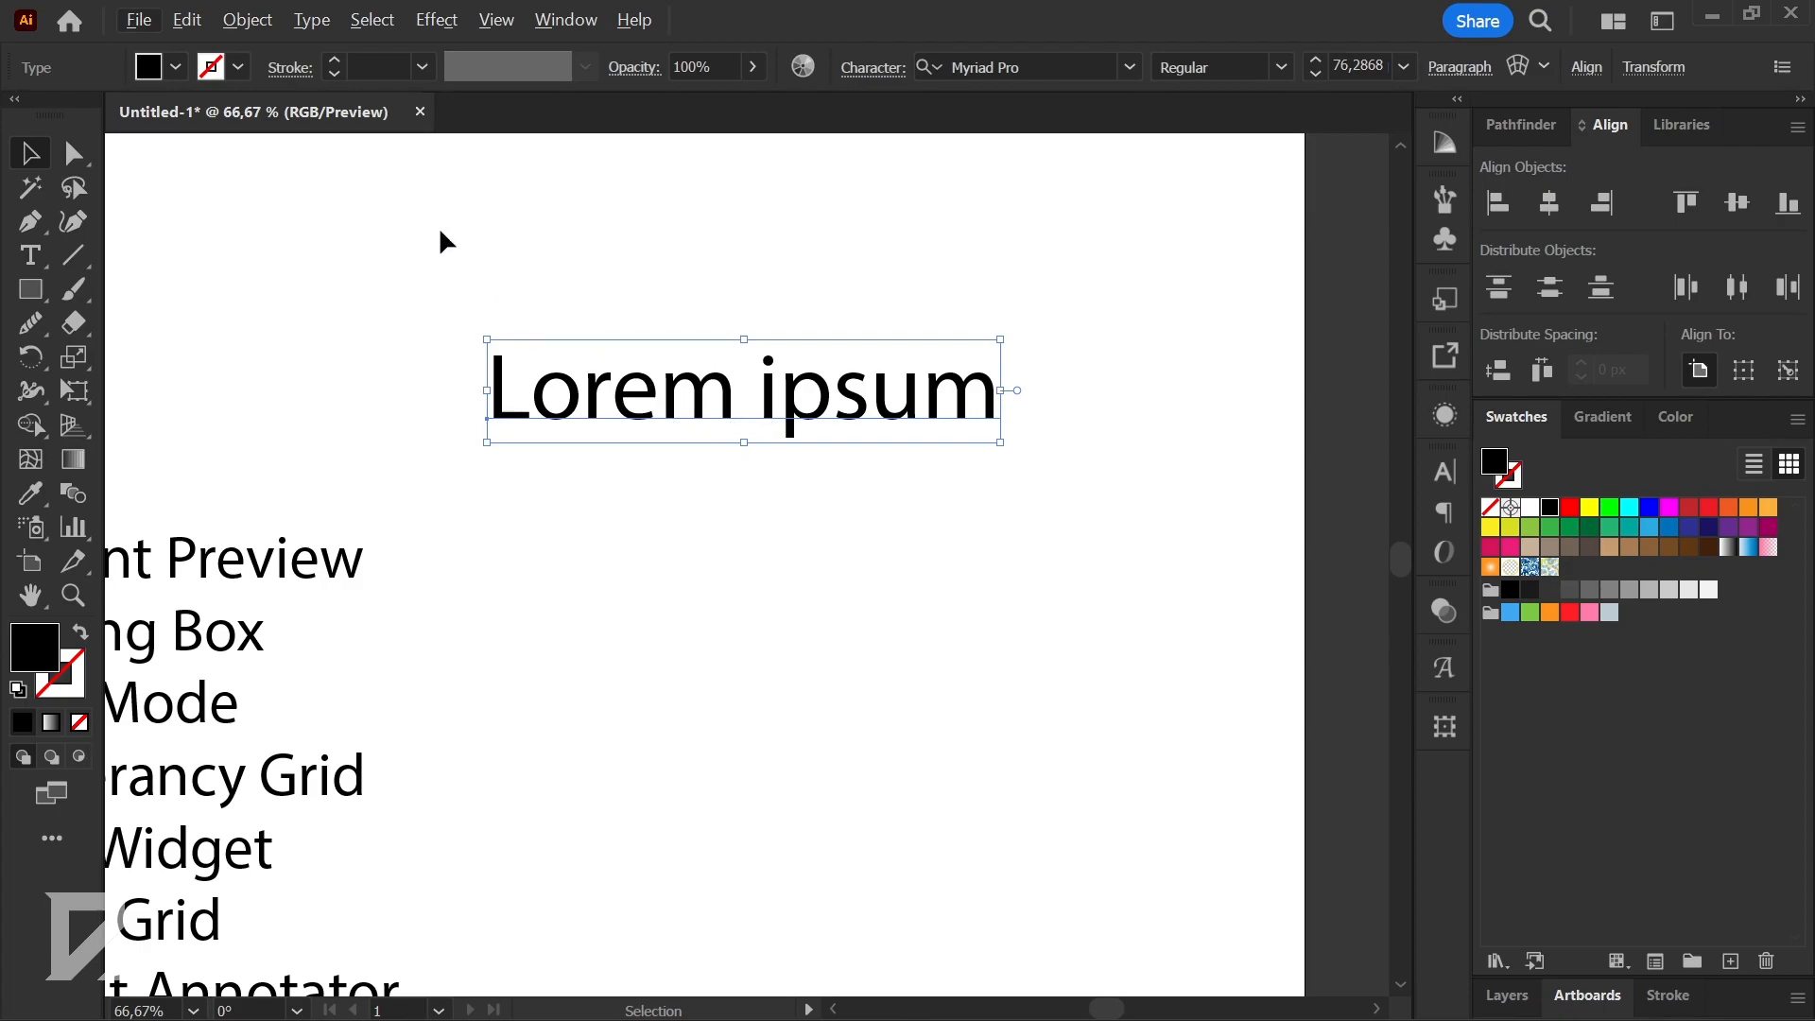
- Hide the bounding box of the selected Lorem ipsum text
{"action": "left_click", "coordinate": [495, 20]}
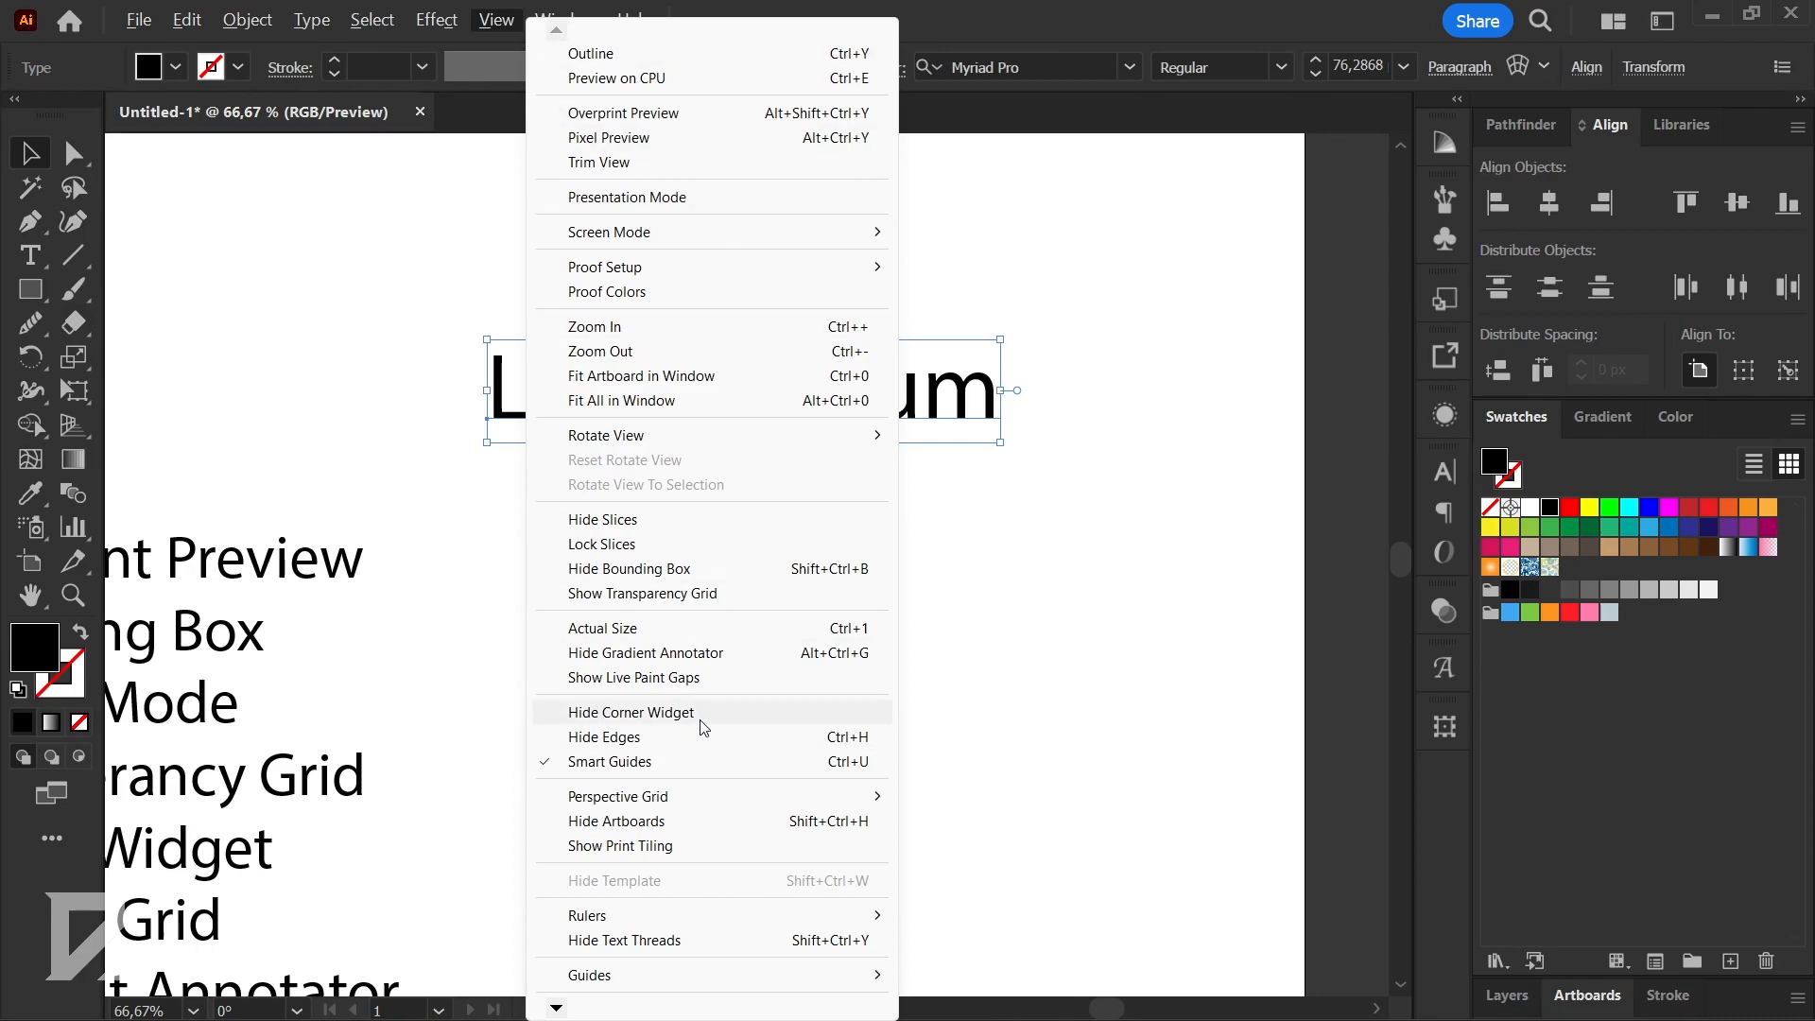
{"action": "left_click", "coordinate": [738, 570]}
{"action": "key", "text": "ctrl+minus"}
{"action": "key", "text": "ctrl+minus"}
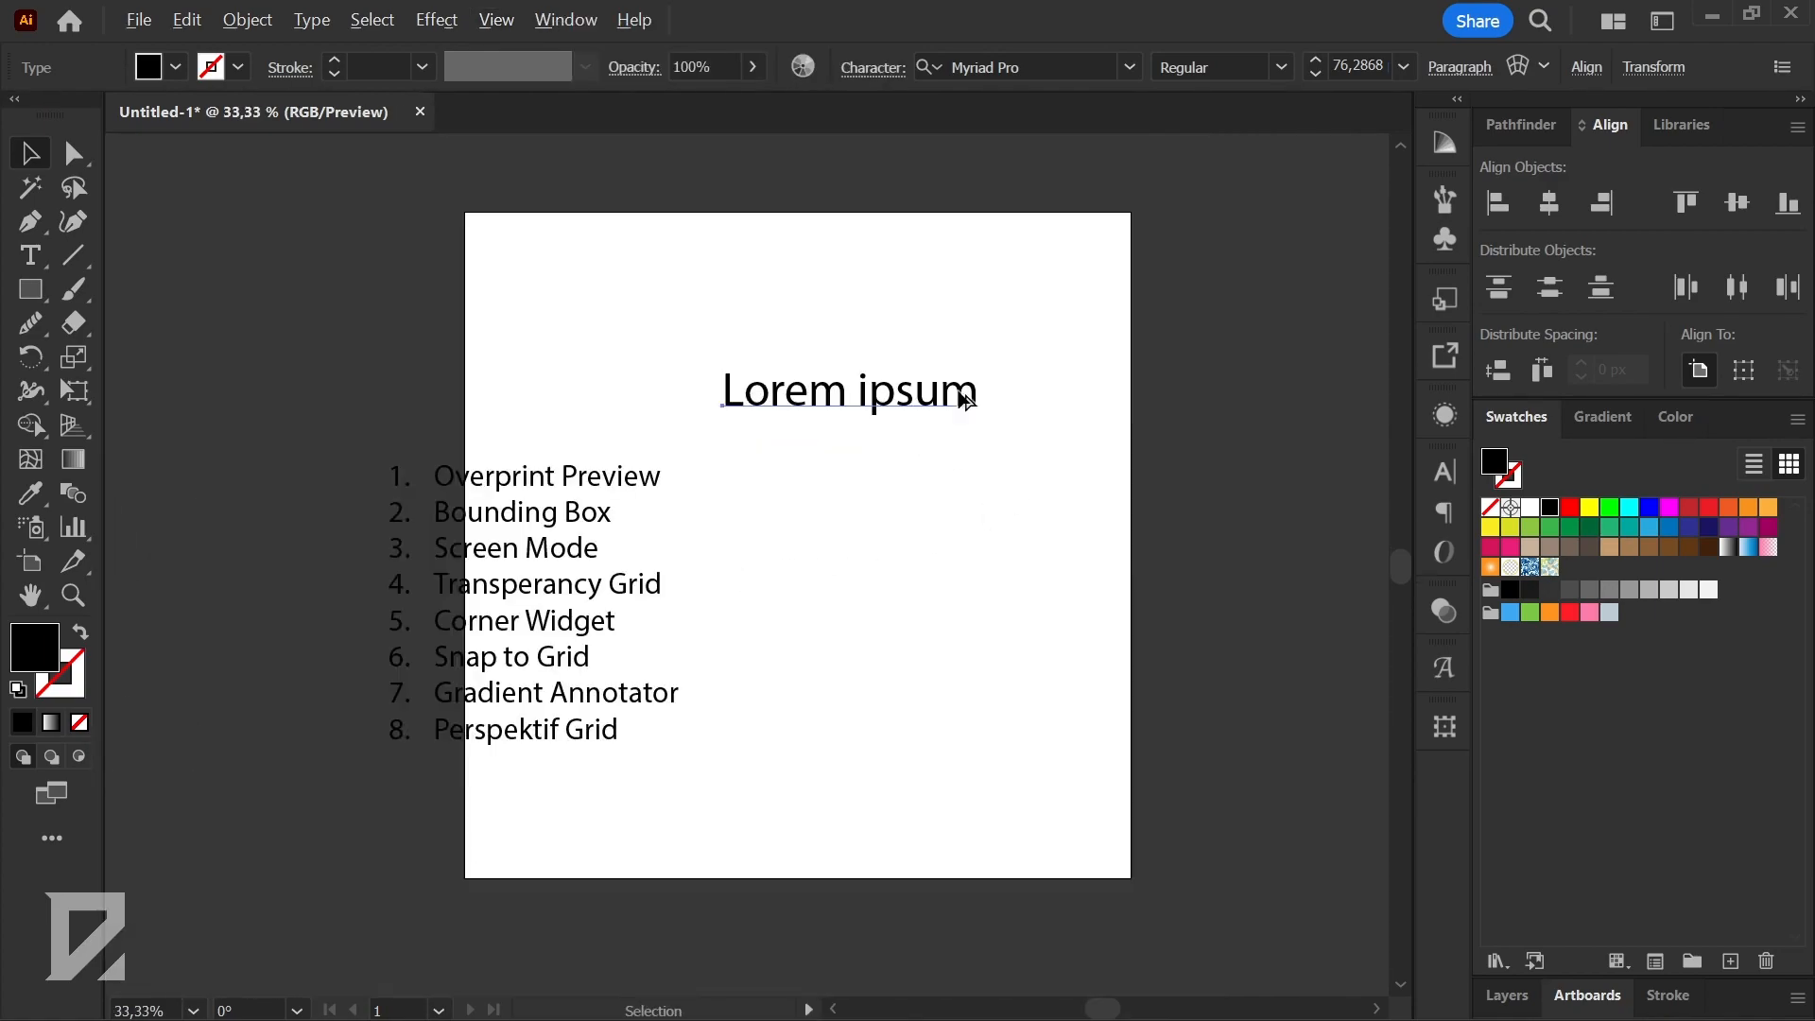
- Move the Lorem ipsum text up and to the right on the artboard and show the bounding box again
{"action": "key", "text": "ctrl+1"}
{"action": "left_click_drag", "start_coordinate": [855, 417], "coordinate": [1018, 327]}
{"action": "key", "text": "ctrl+minus"}
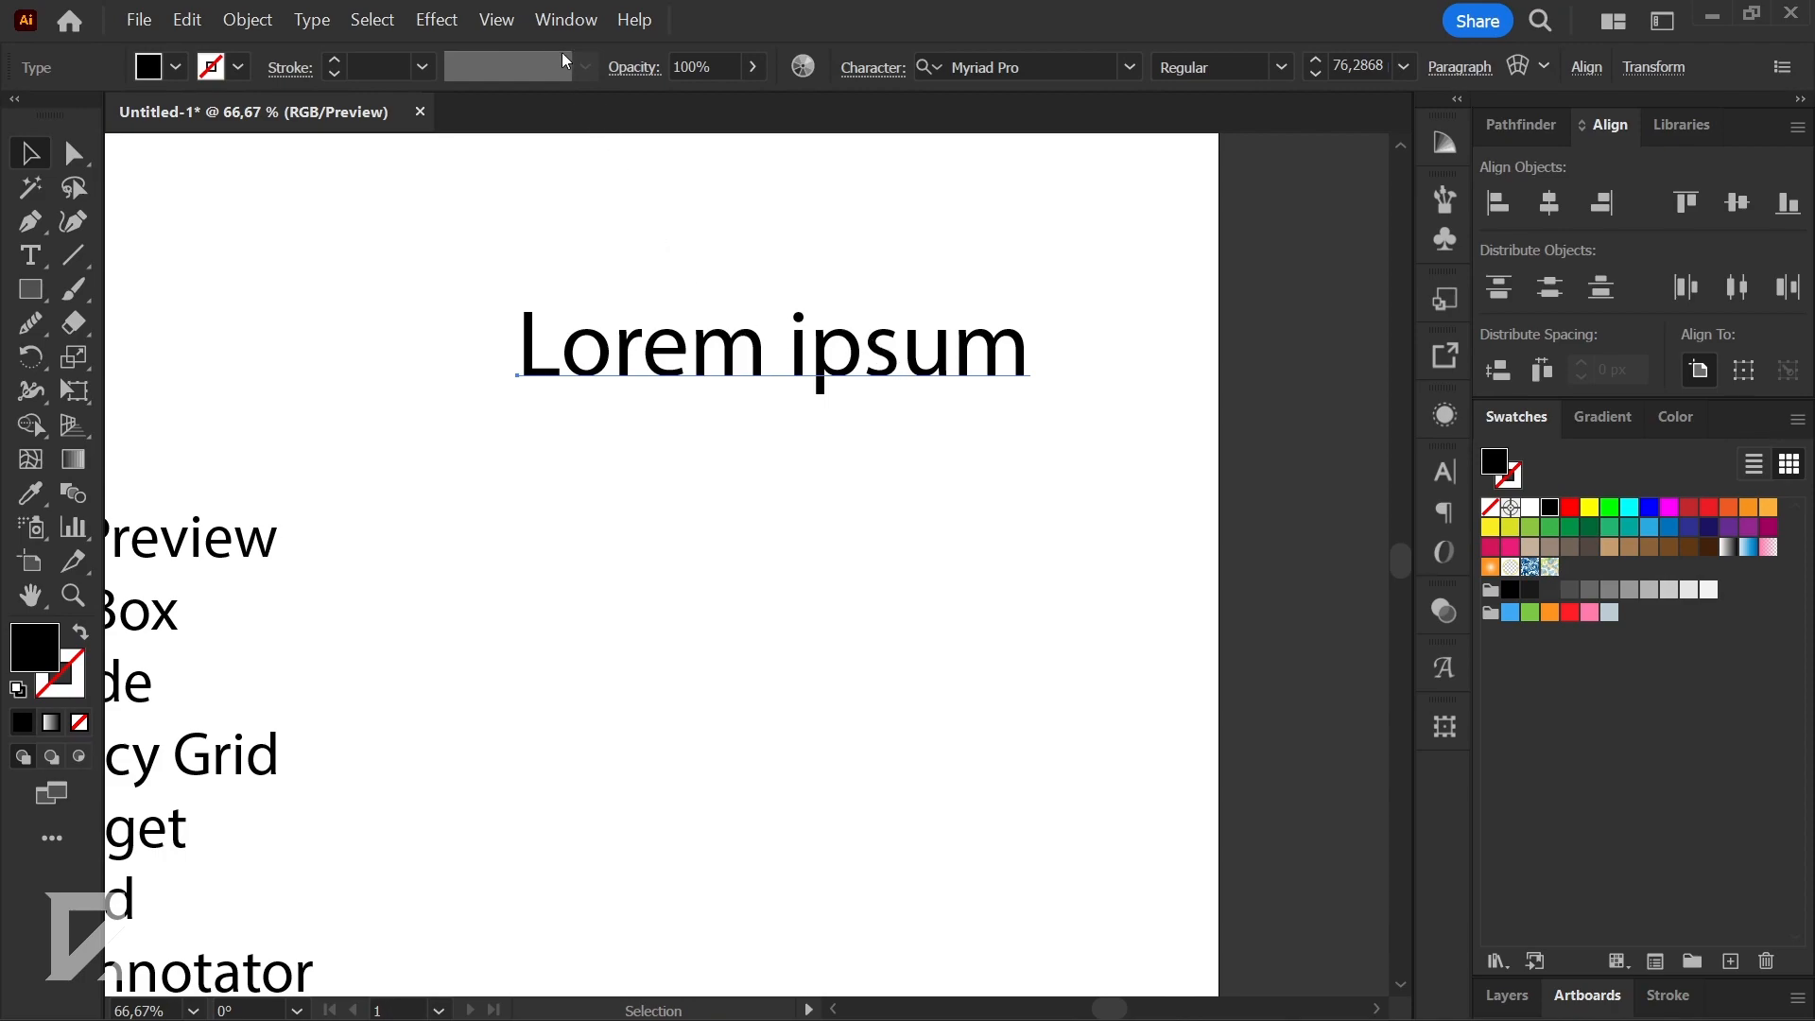
{"action": "left_click", "coordinate": [497, 26]}
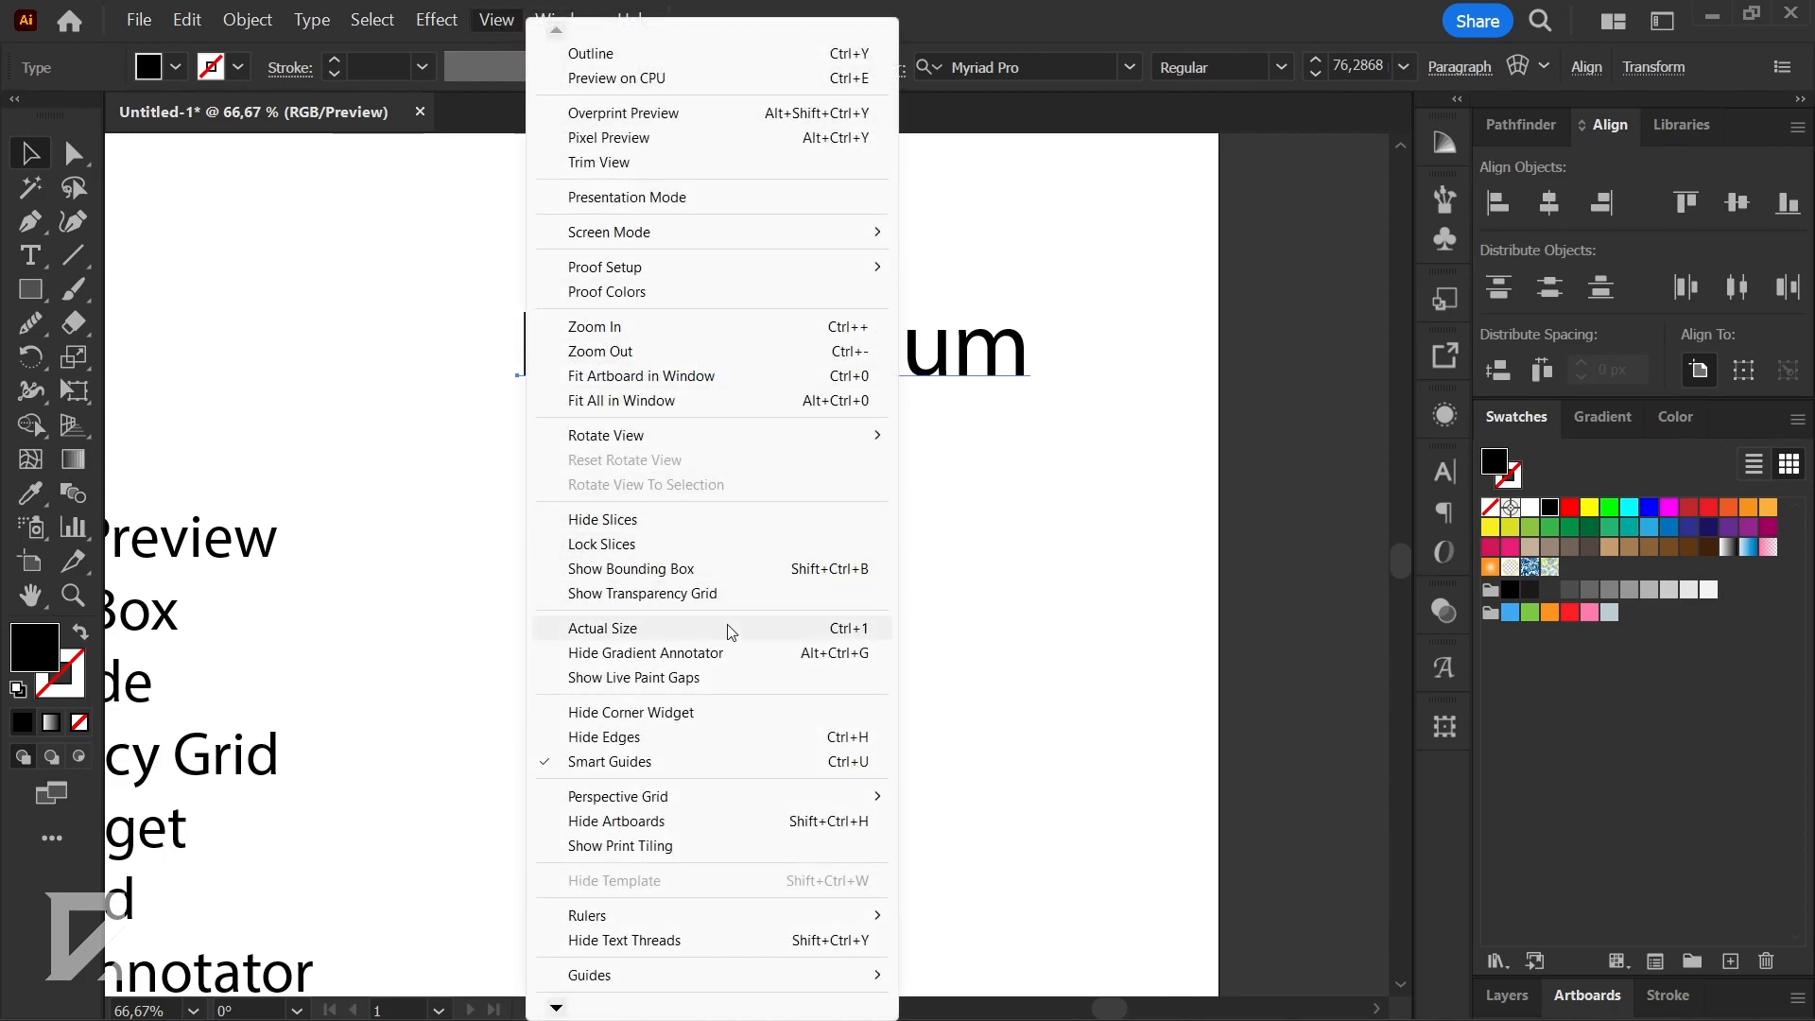
{"action": "left_click", "coordinate": [643, 568]}
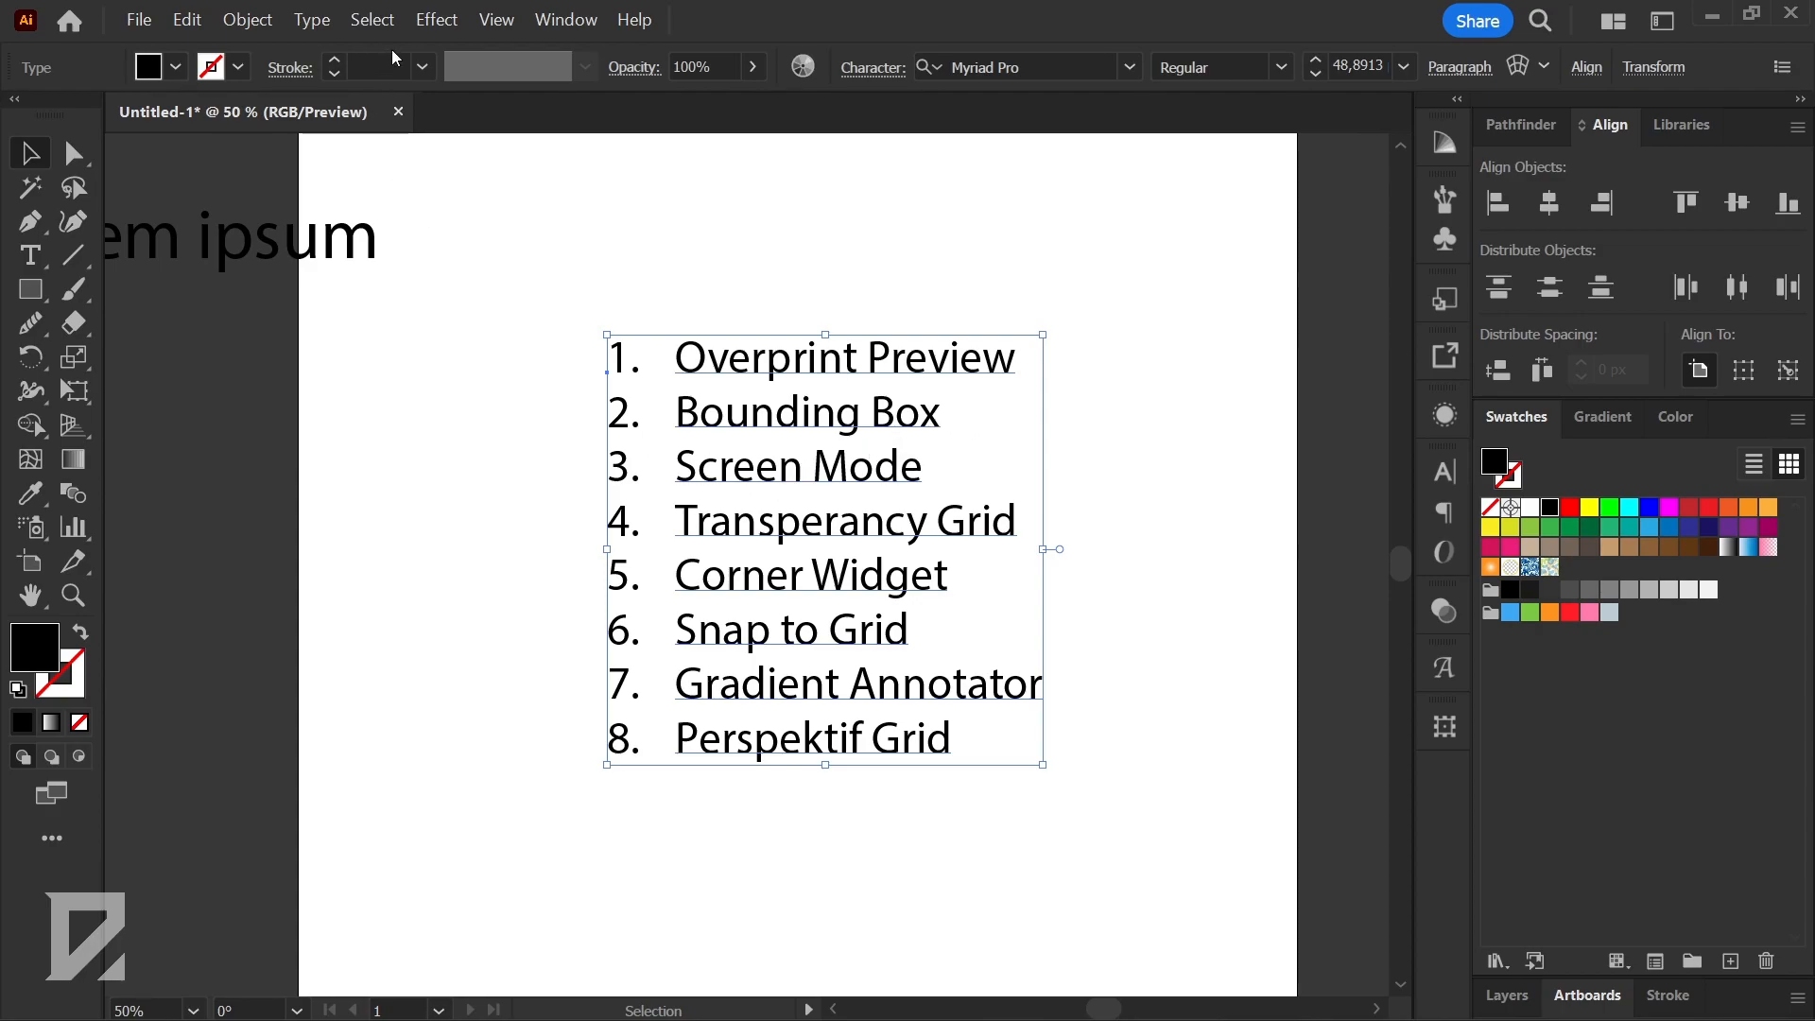
- Set the screen mode to Full Screen with Menu Bar Mode and inspect the artboard in it
{"action": "left_click", "coordinate": [482, 34]}
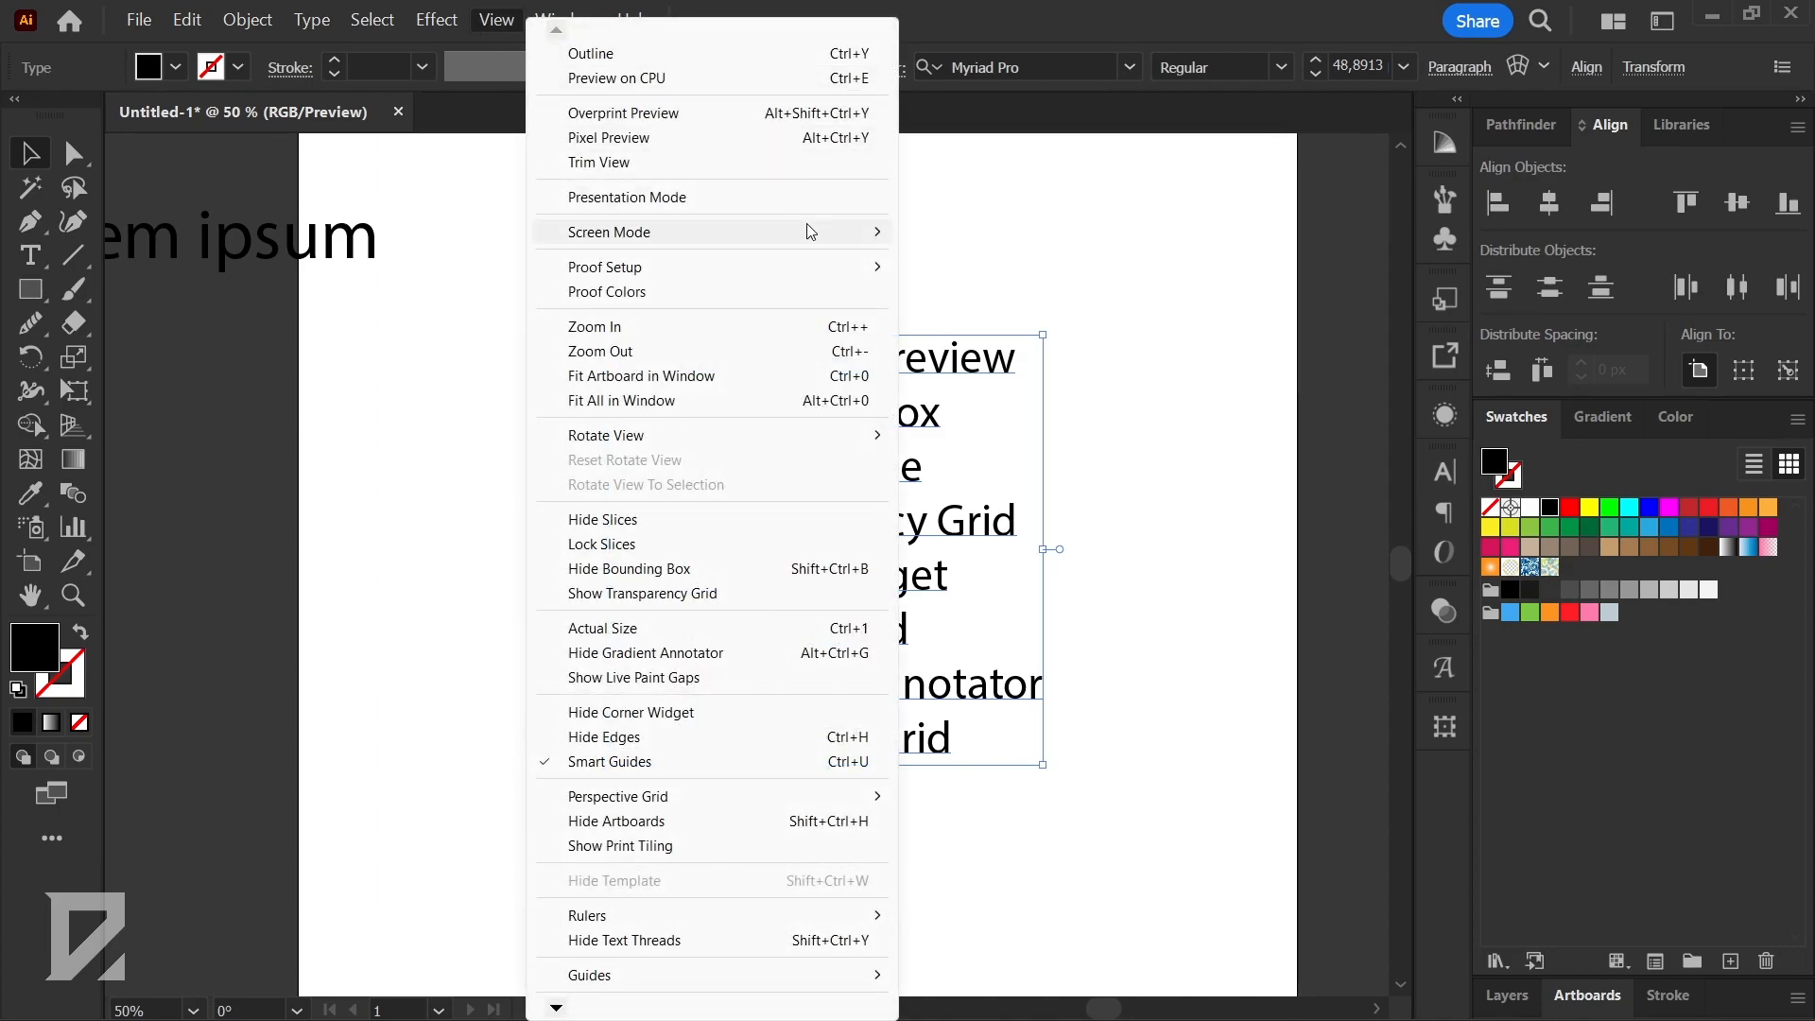
{"action": "mouse_move", "coordinate": [811, 231]}
{"action": "left_click", "coordinate": [1012, 253]}
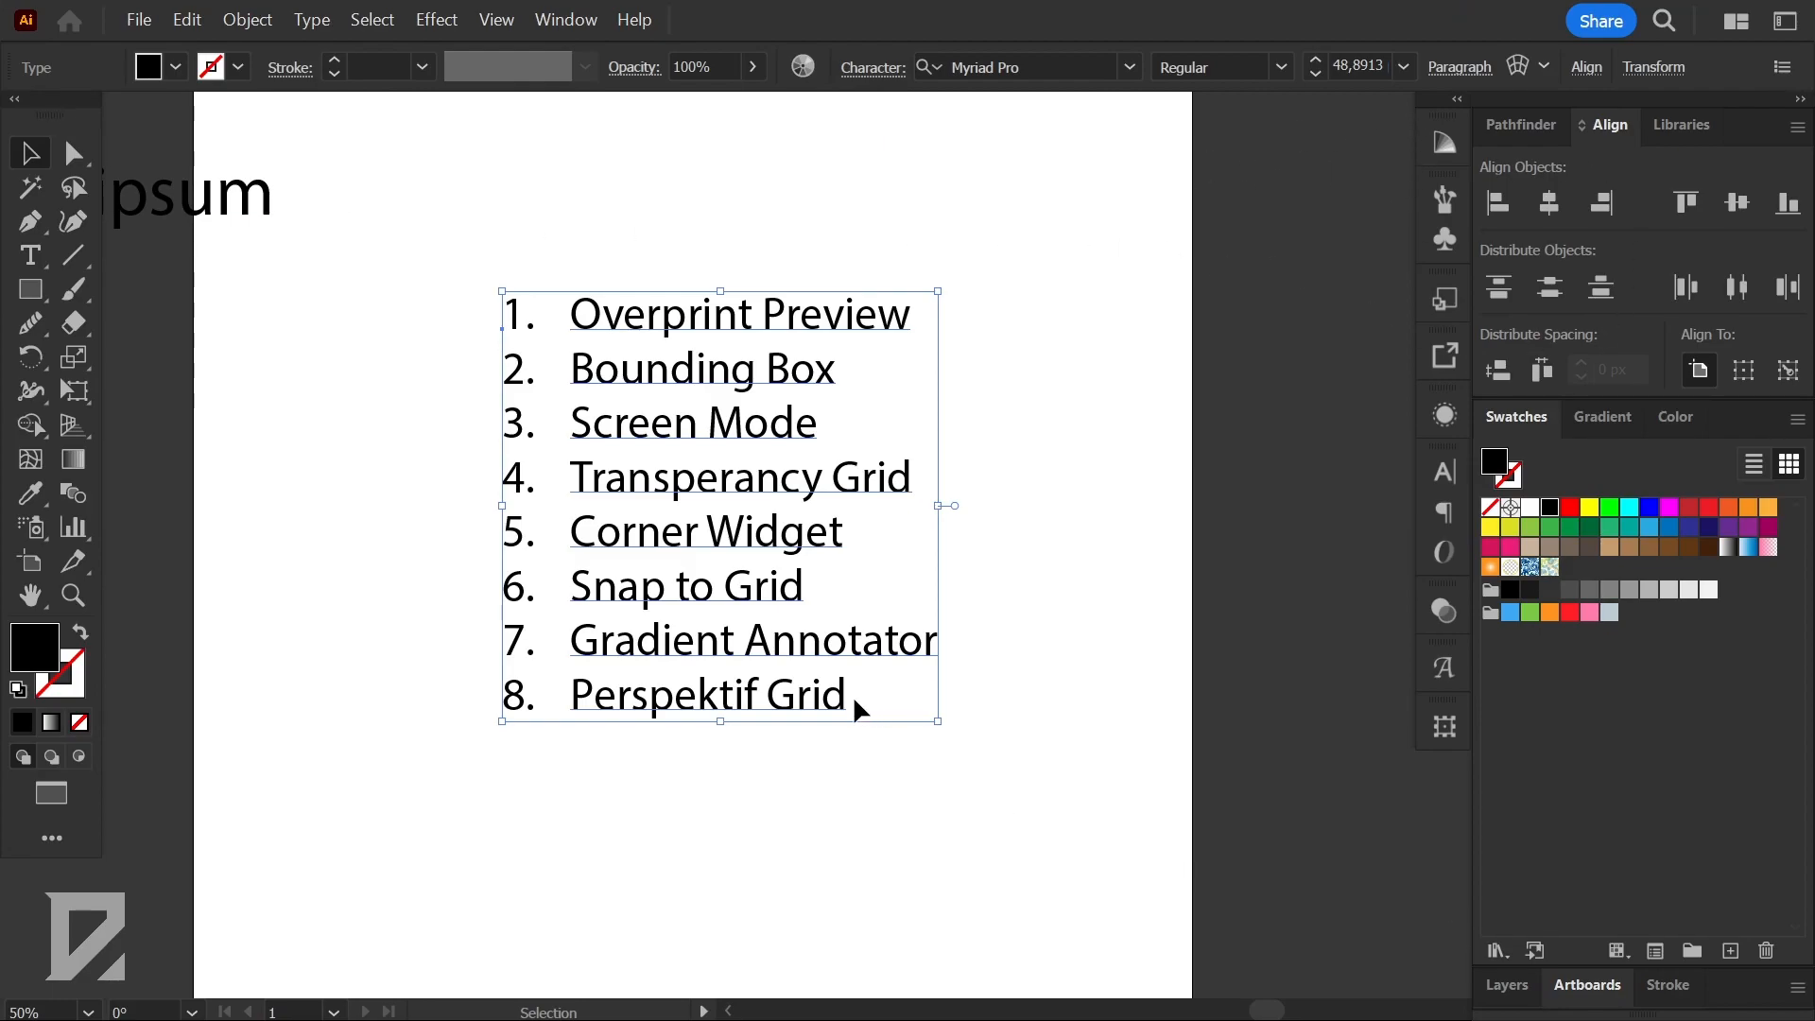
{"action": "scroll", "coordinate": [804, 693], "scroll_direction": "down", "scroll_amount": 3}
{"action": "scroll", "coordinate": [482, 704], "scroll_direction": "up", "scroll_amount": 2}
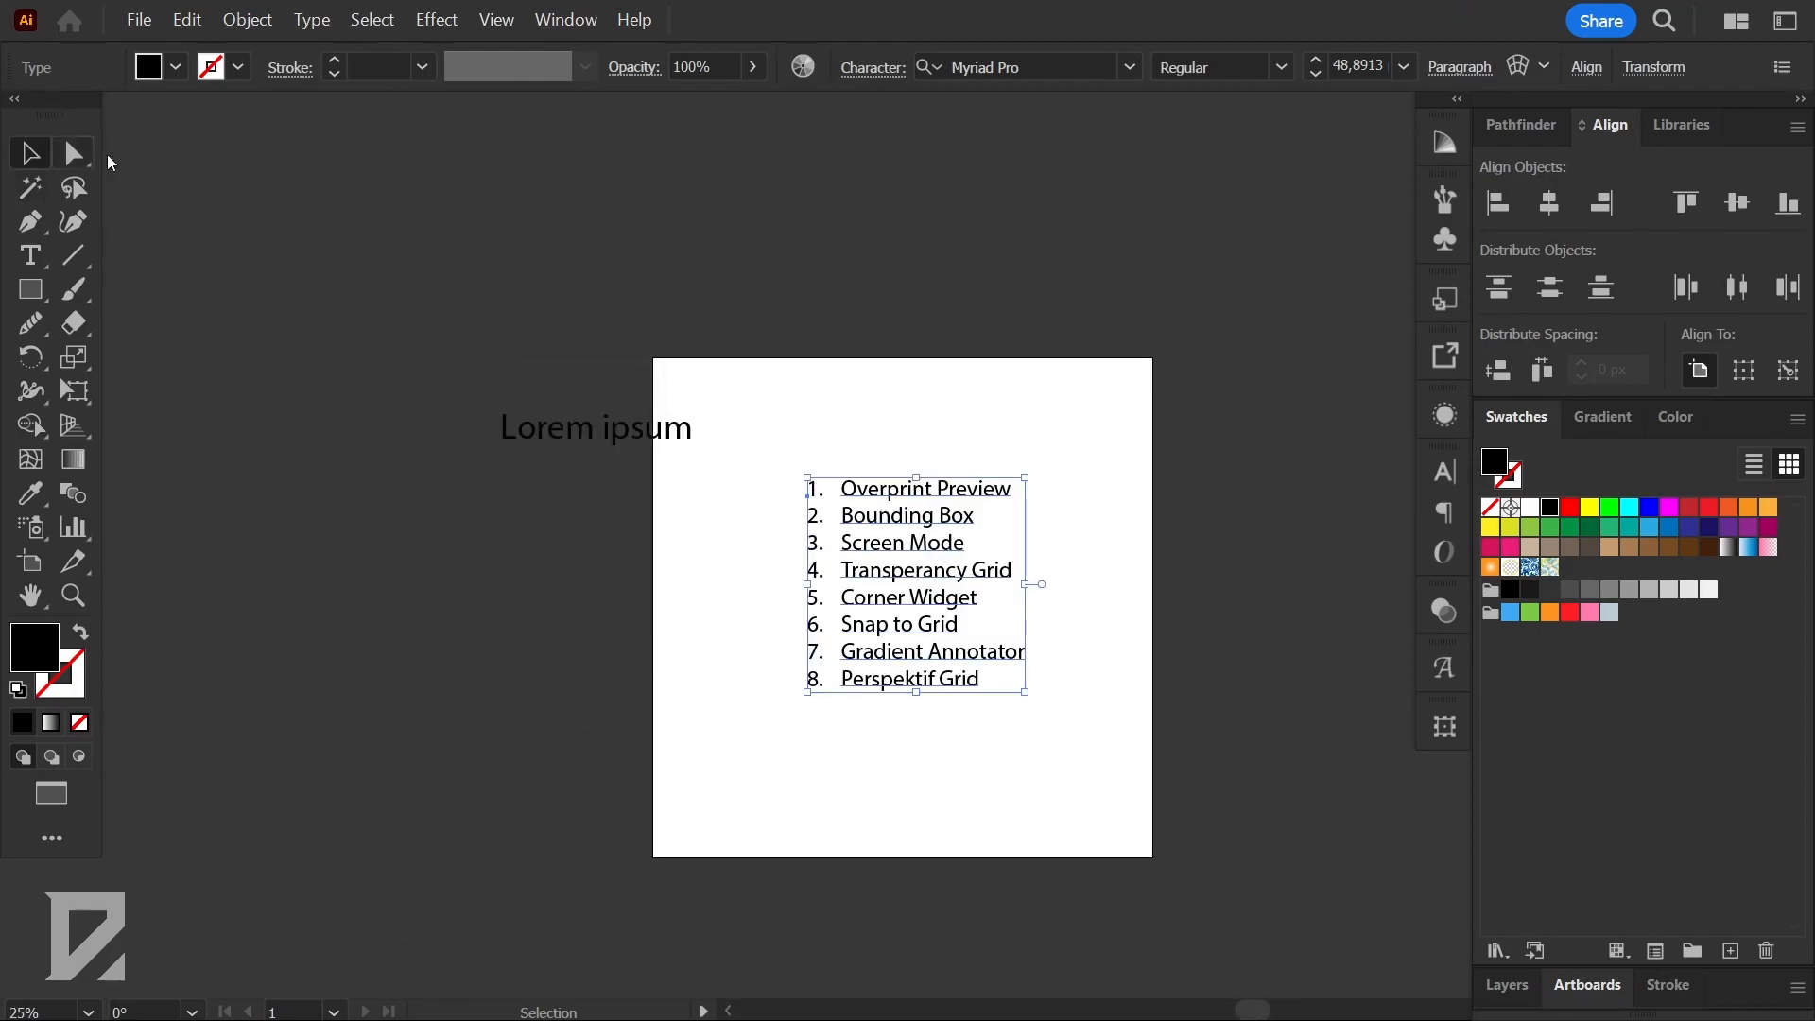
{"action": "scroll", "coordinate": [586, 478], "scroll_direction": "down", "scroll_amount": 1}
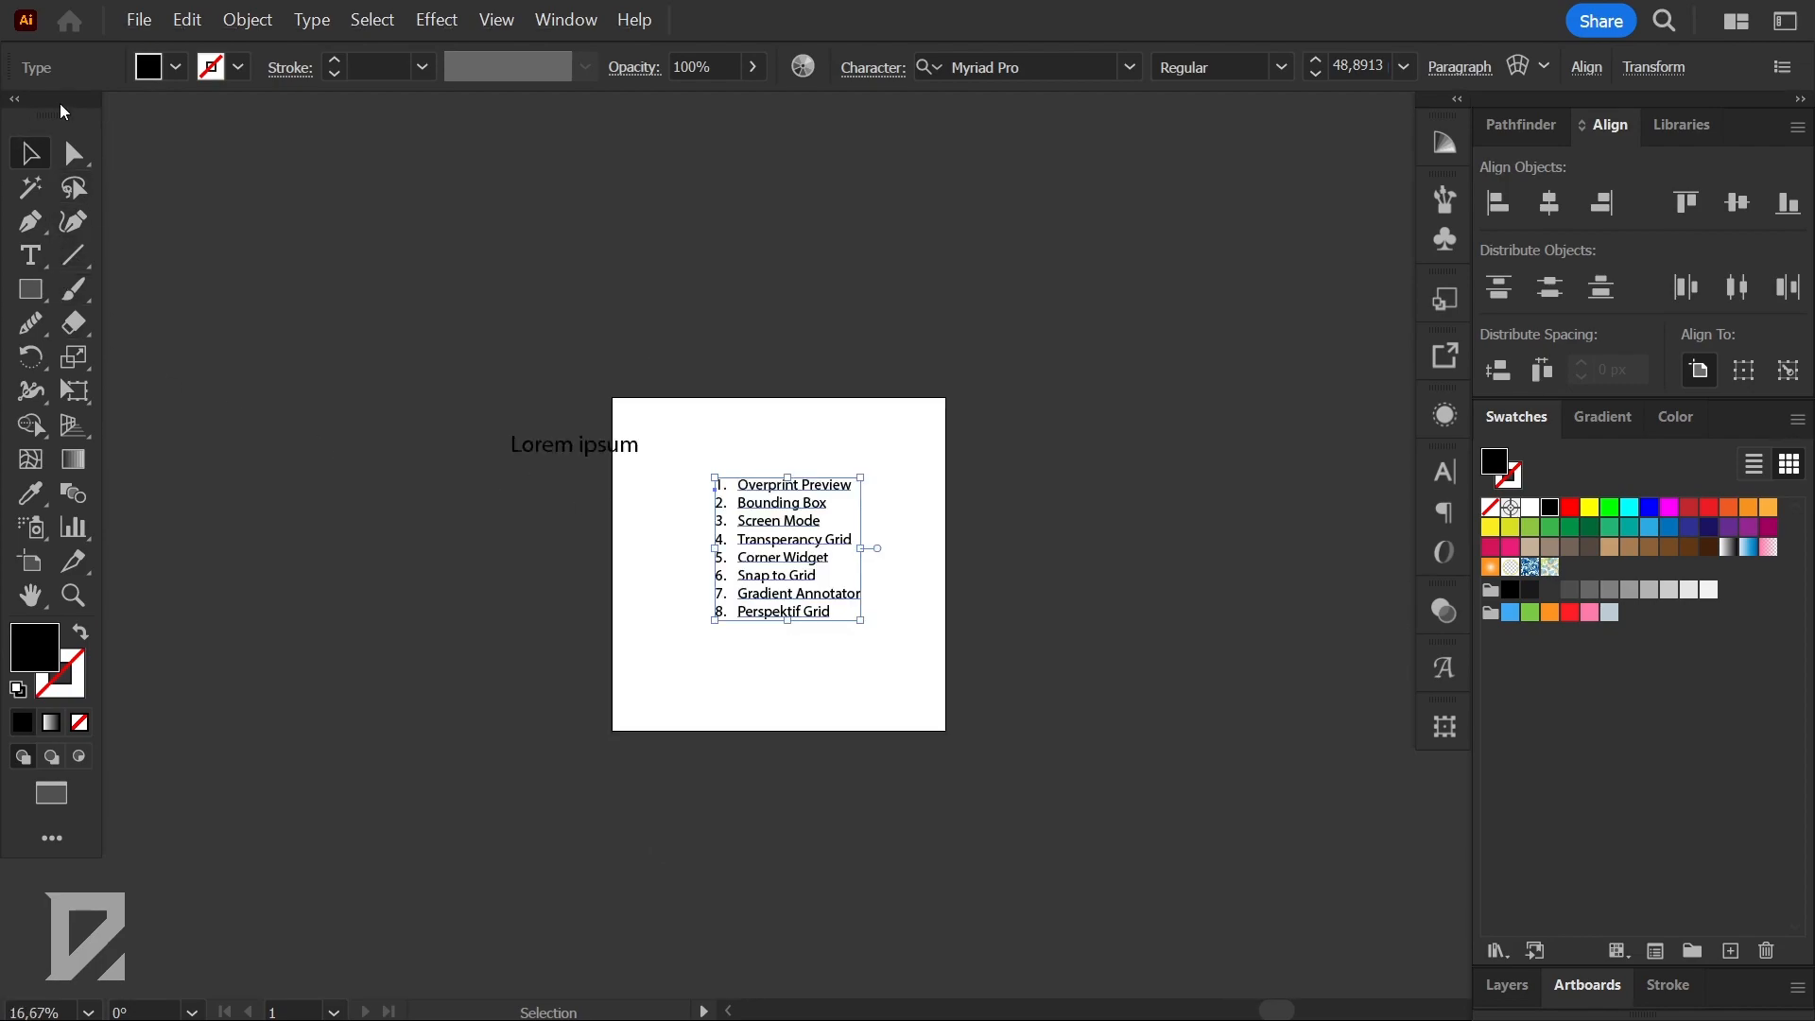
{"action": "scroll", "coordinate": [898, 414], "scroll_direction": "up", "scroll_amount": 2}
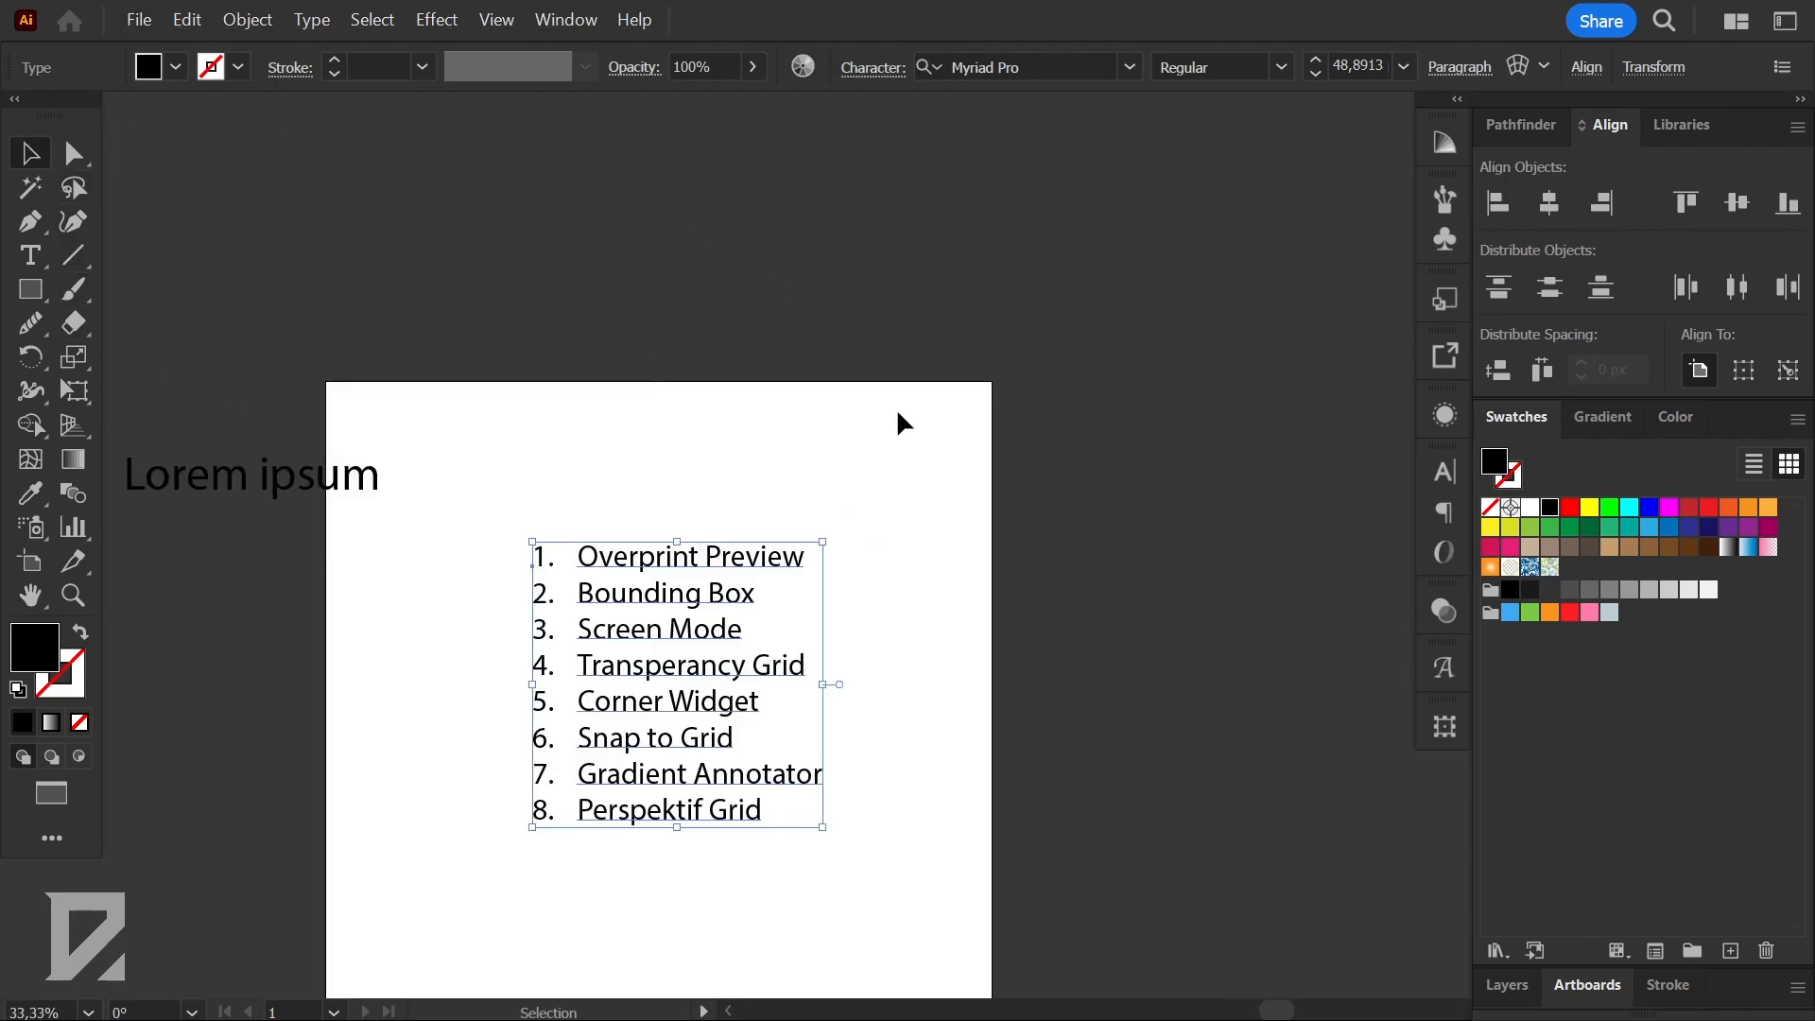
- Switch the display to Full Screen Mode and return to Normal Screen Mode
{"action": "left_click", "coordinate": [489, 28]}
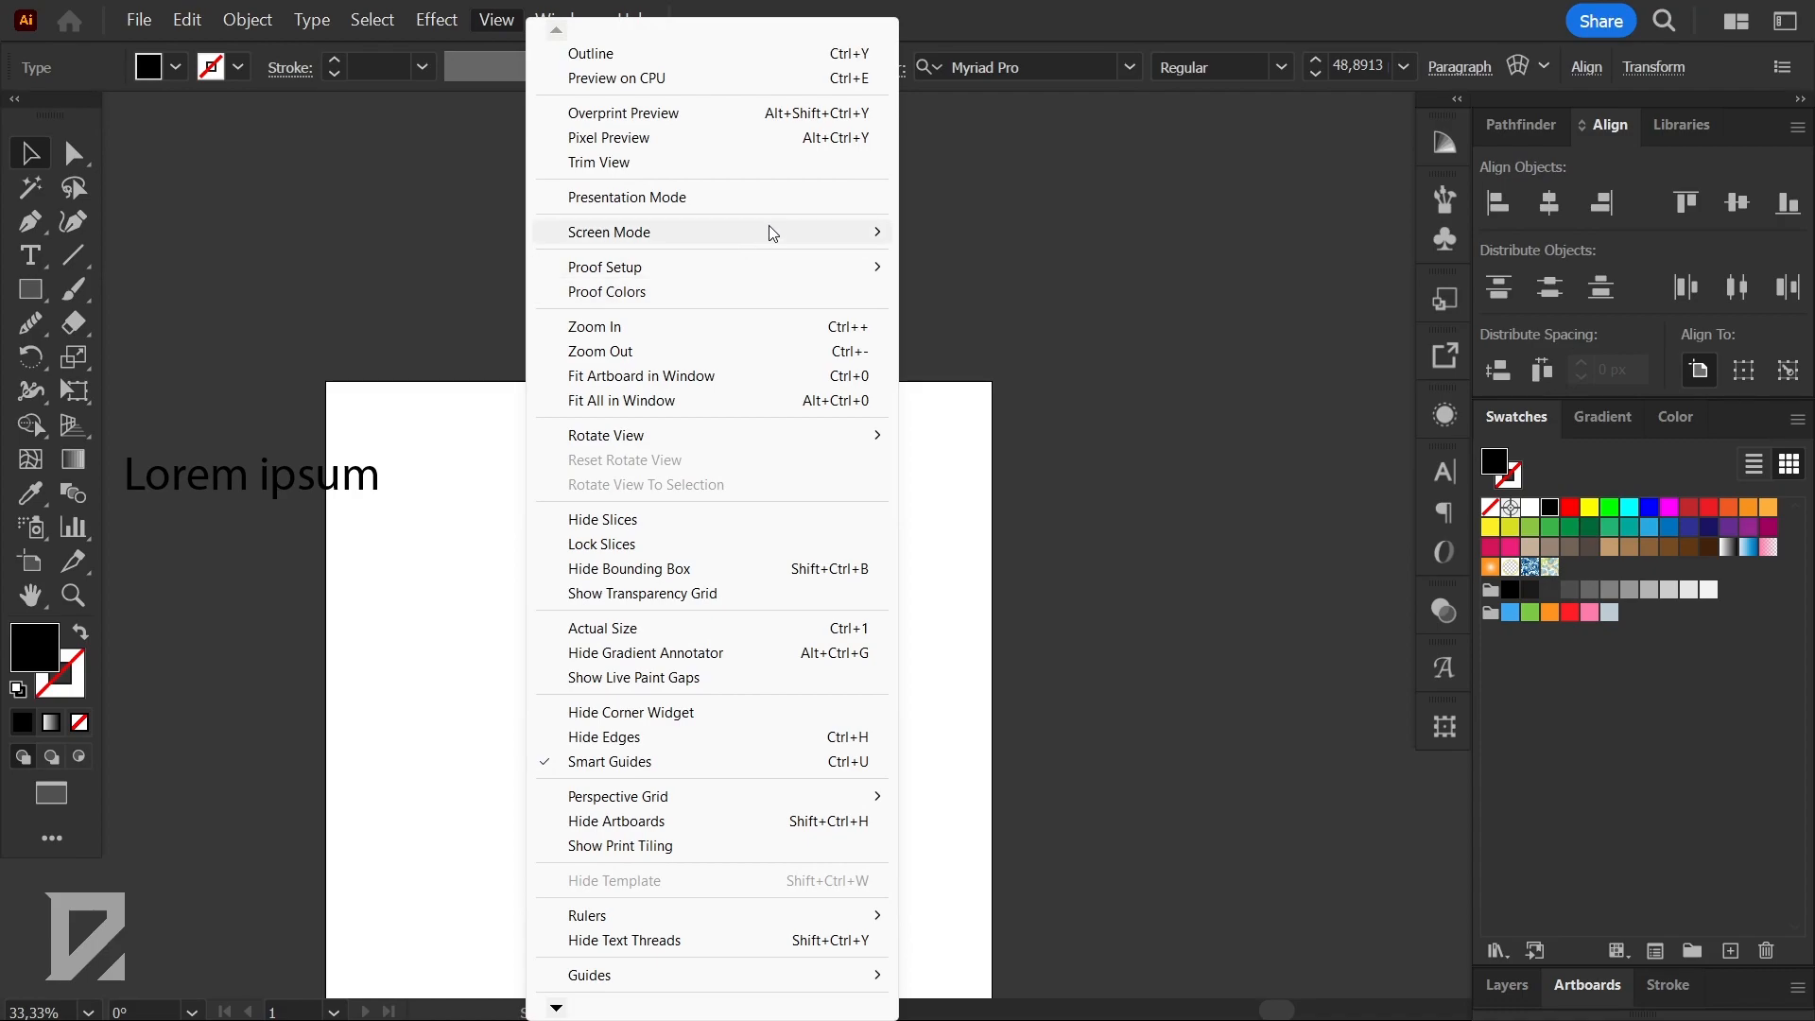
{"action": "mouse_move", "coordinate": [779, 231]}
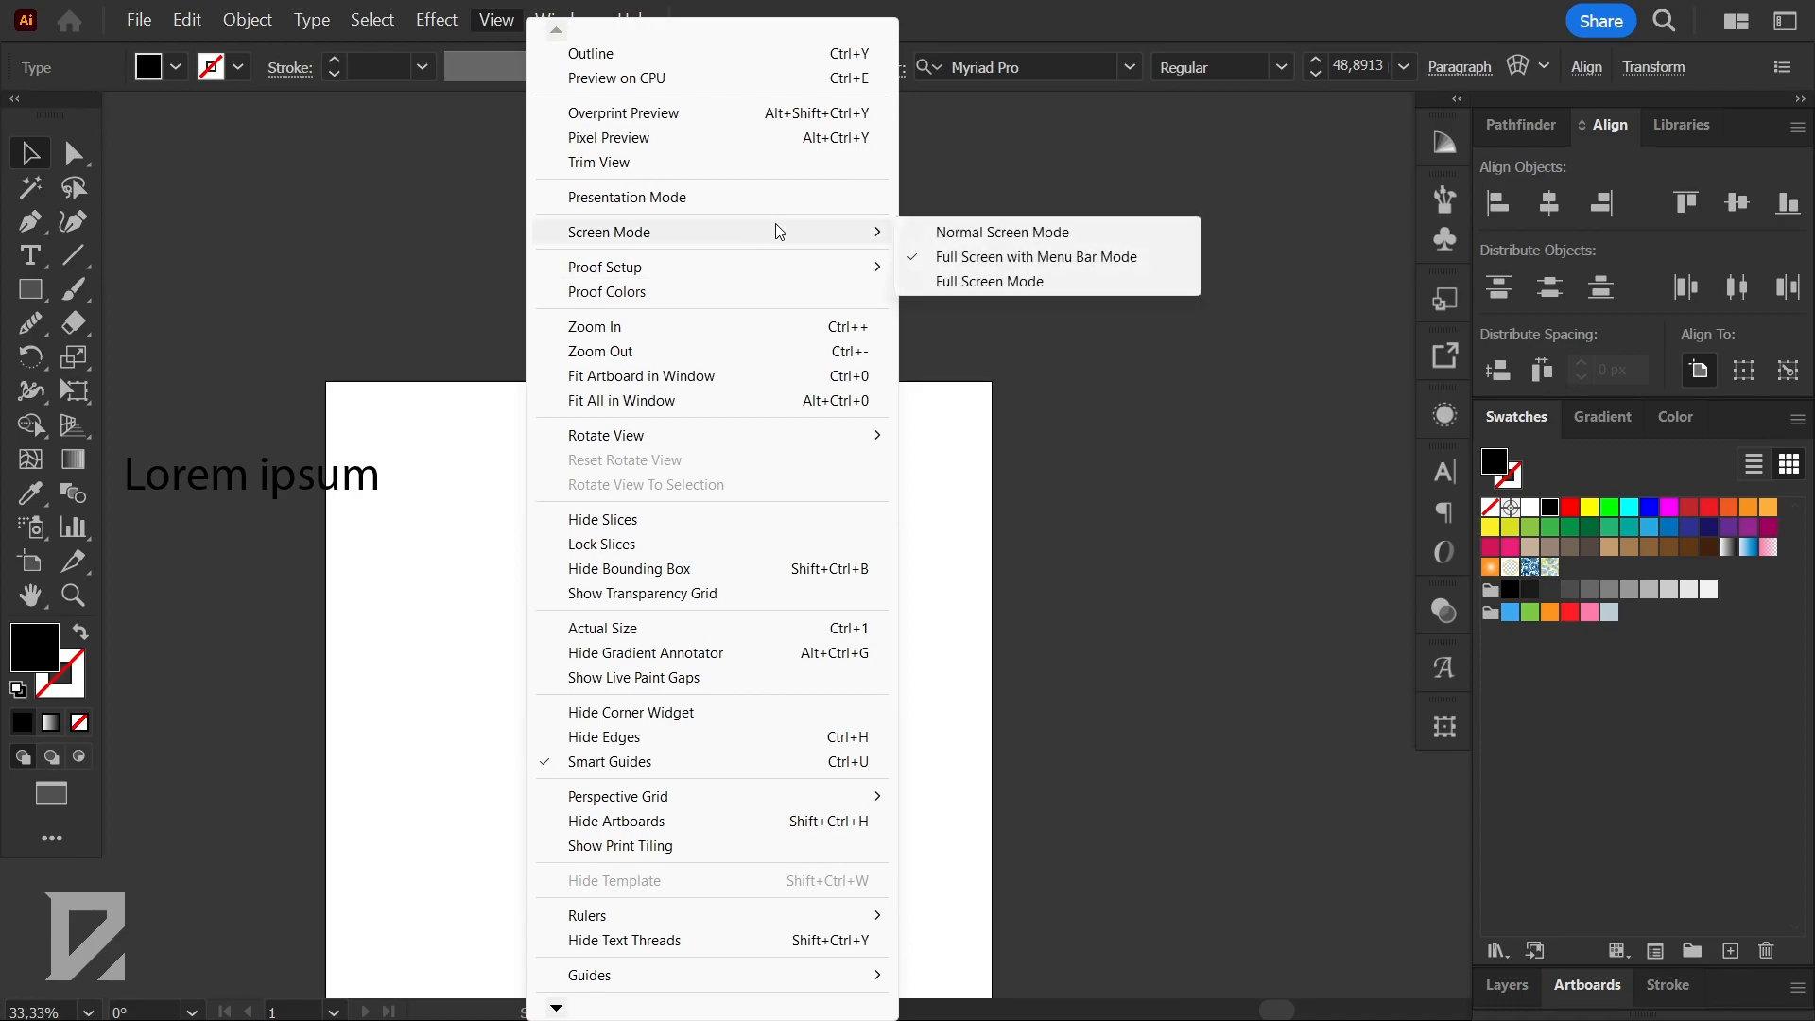
{"action": "left_click", "coordinate": [1055, 280]}
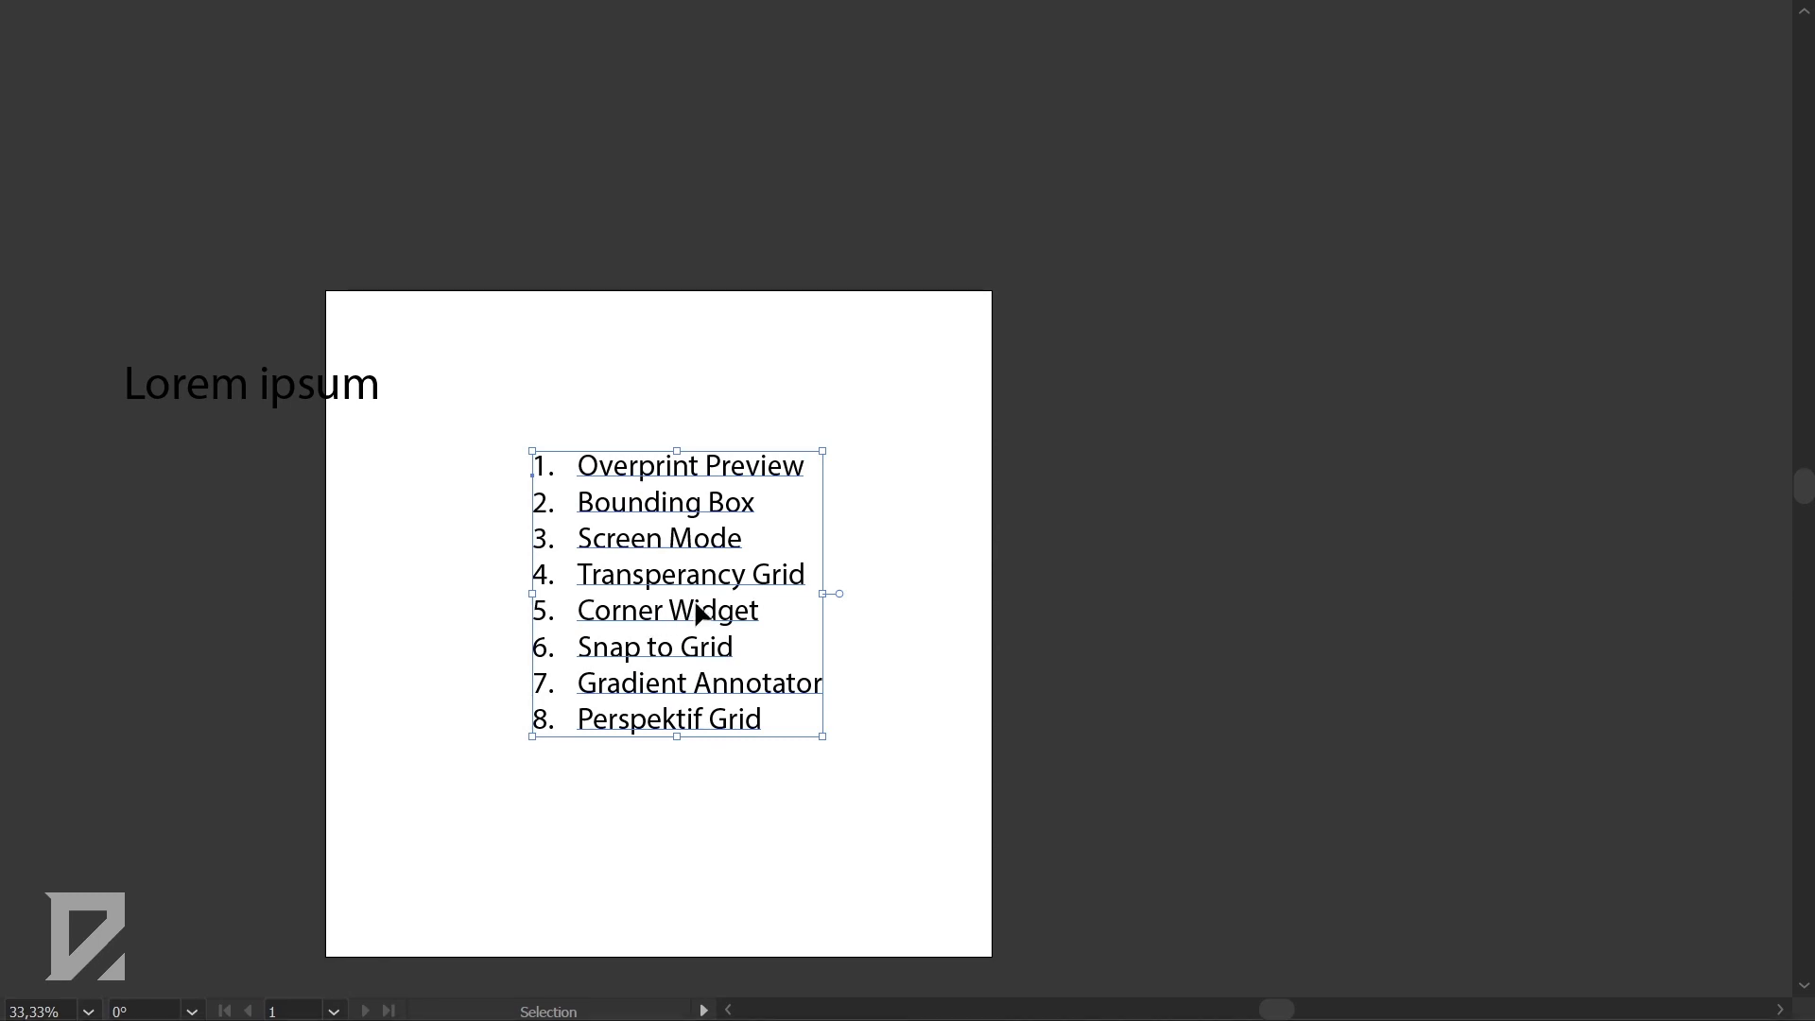
{"action": "key", "text": "f"}
- Change the screen mode from Normal to Full Screen with Menu Bar Mode
{"action": "left_click", "coordinate": [496, 20]}
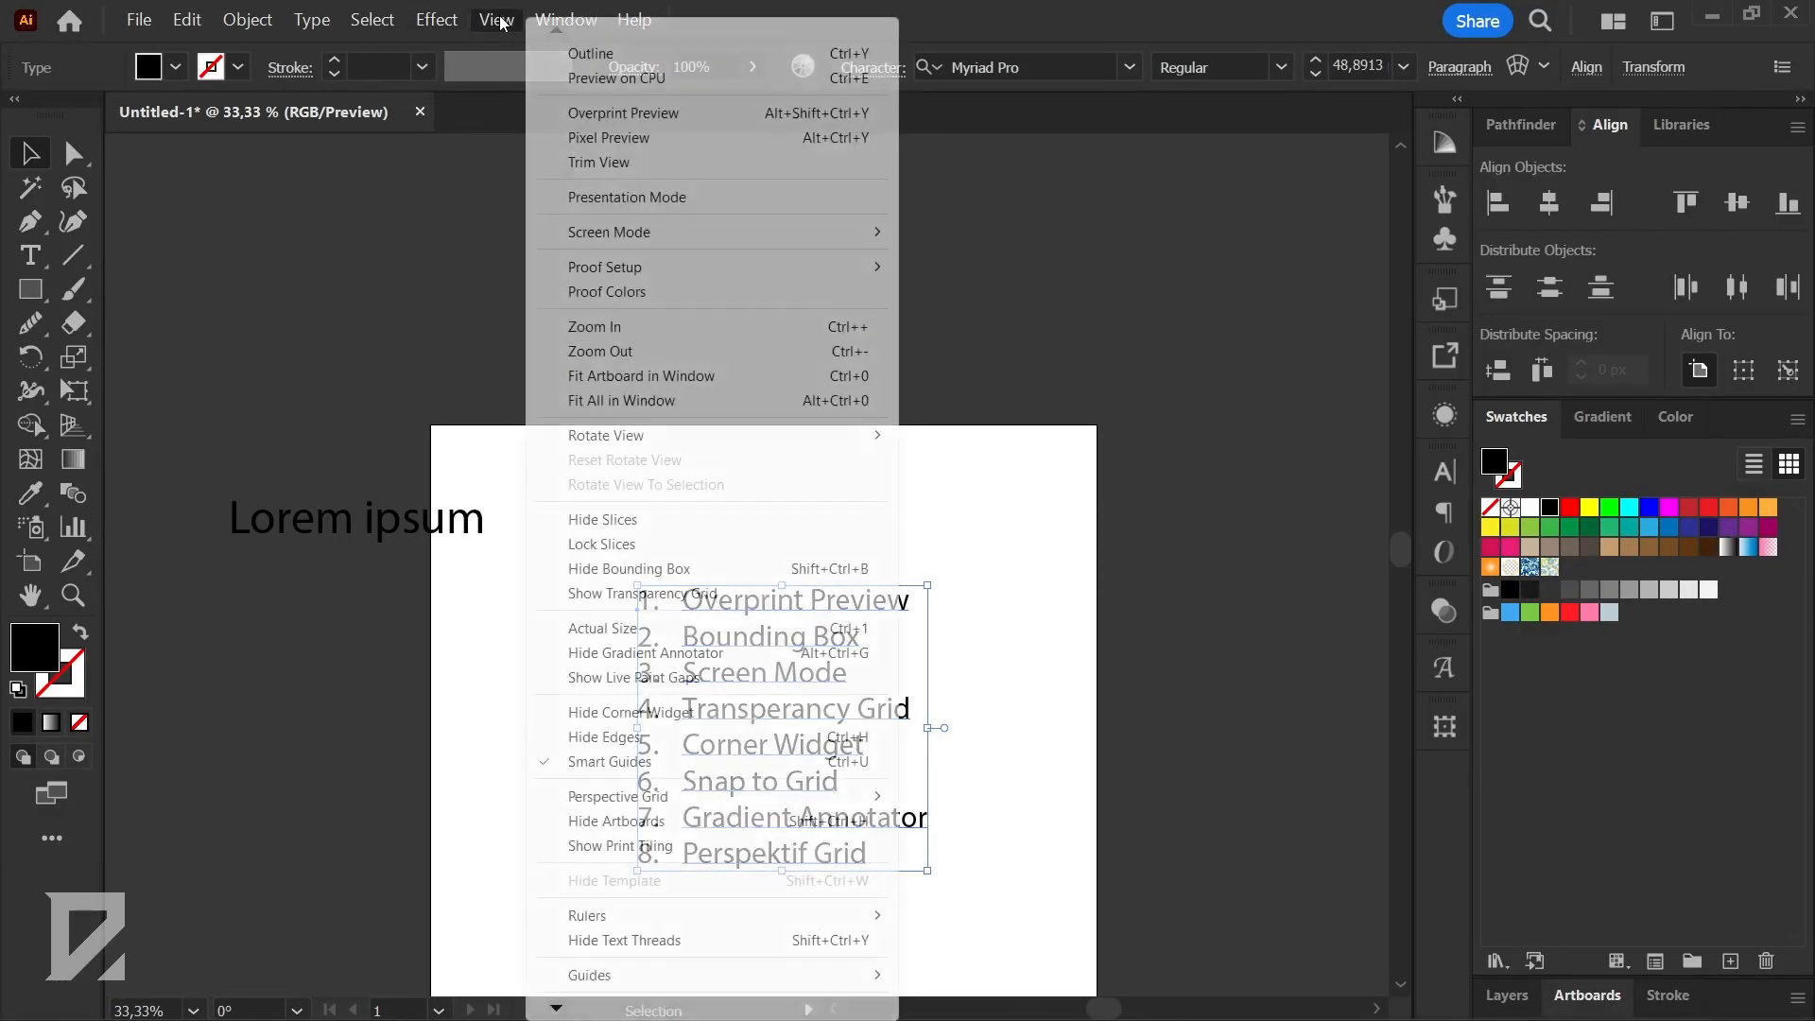
{"action": "mouse_move", "coordinate": [642, 232]}
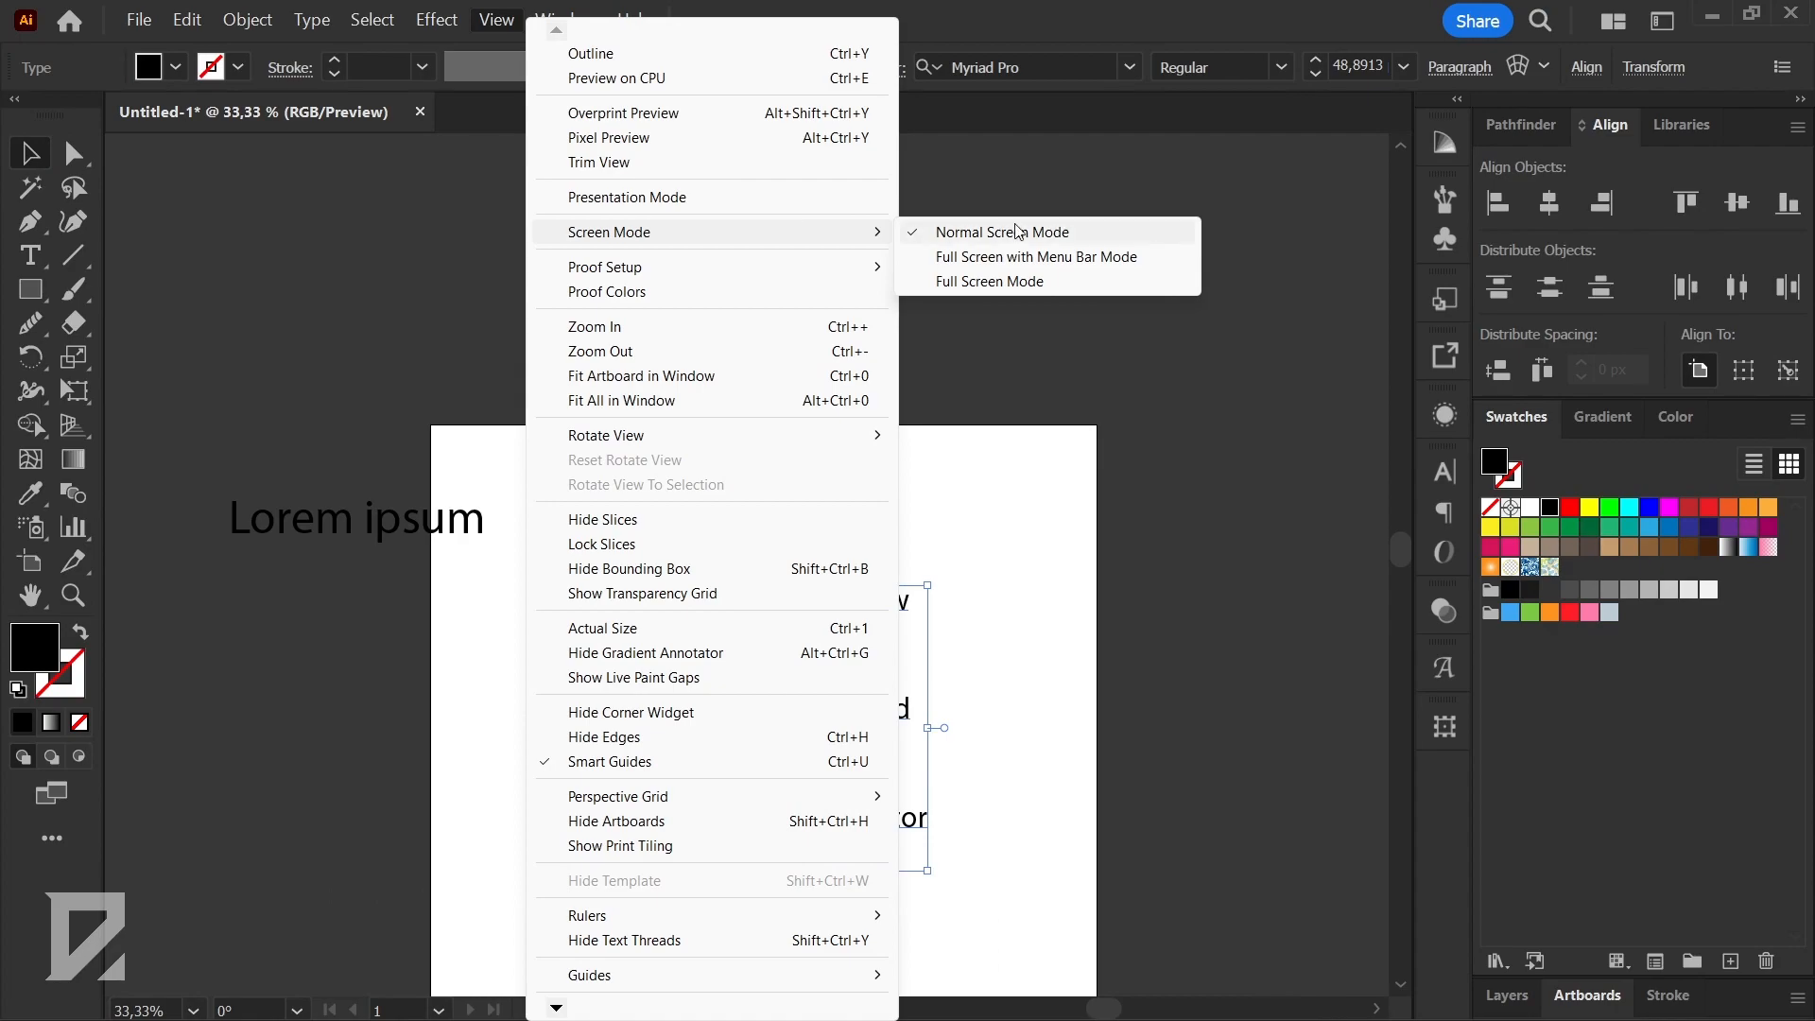
{"action": "left_click", "coordinate": [1061, 258]}
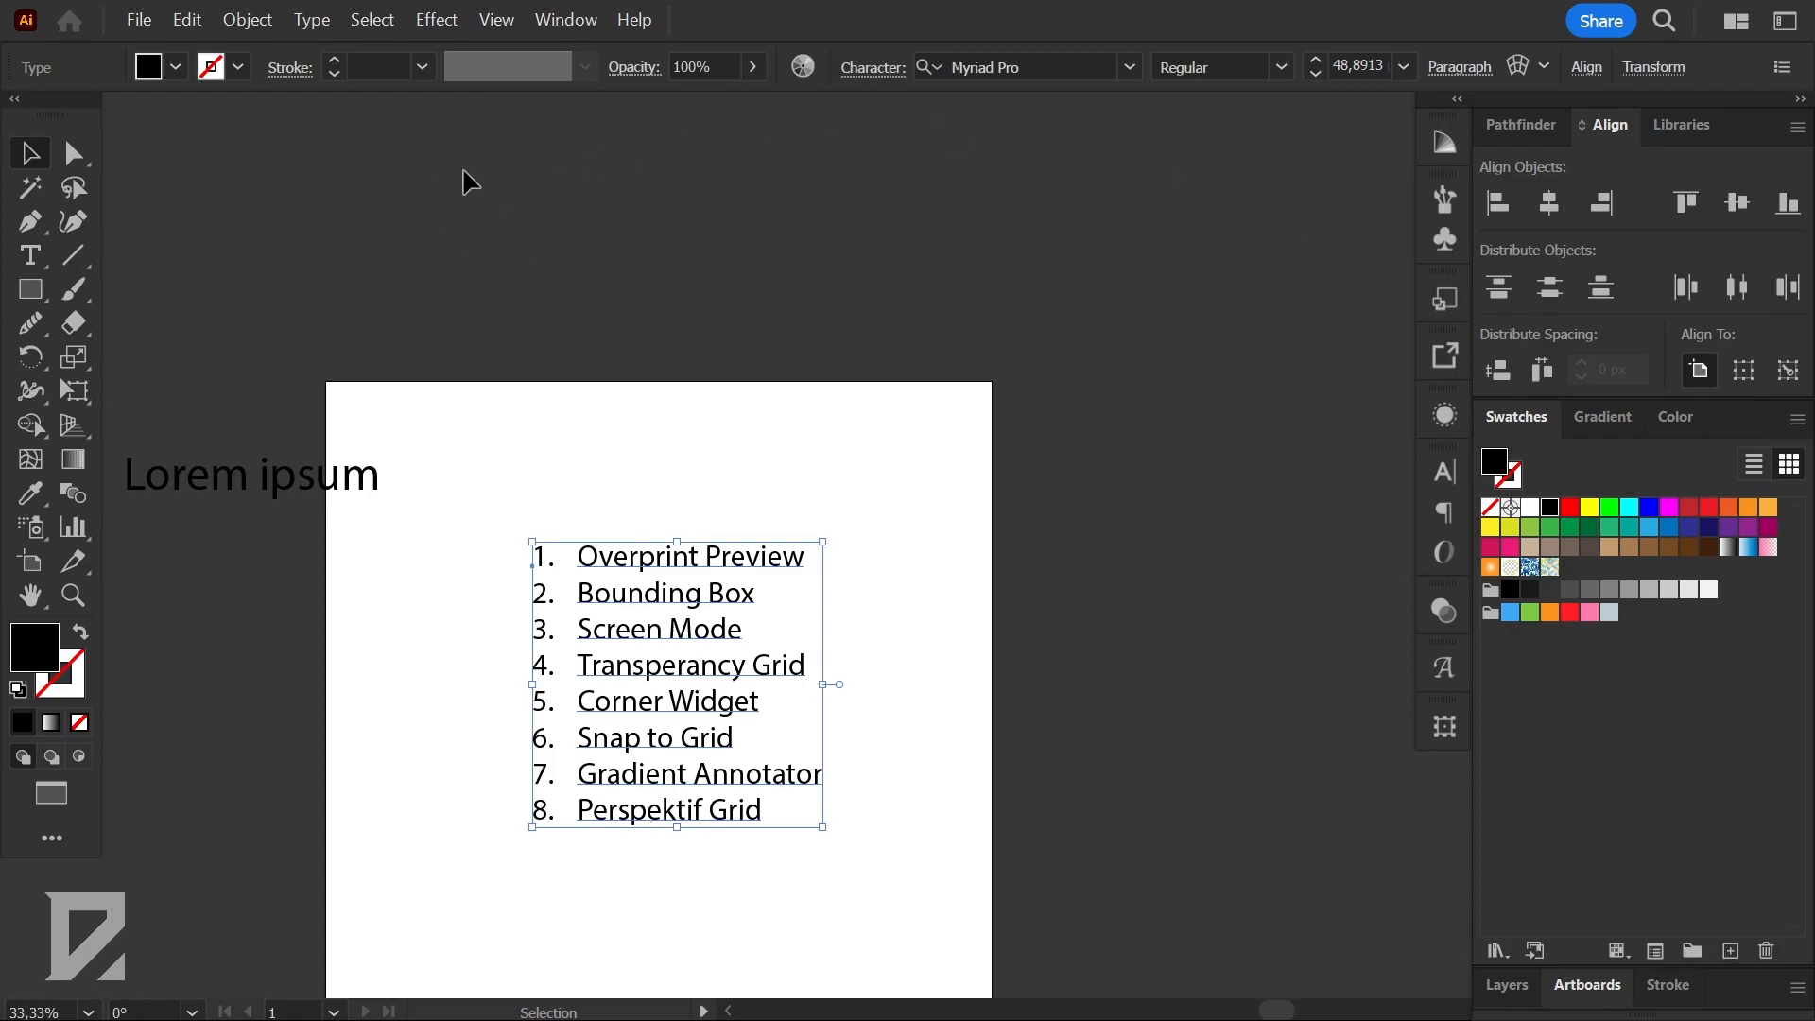
- Return to Normal Screen Mode and show the transparency grid across the canvas
{"action": "left_click", "coordinate": [508, 25]}
{"action": "mouse_move", "coordinate": [733, 234]}
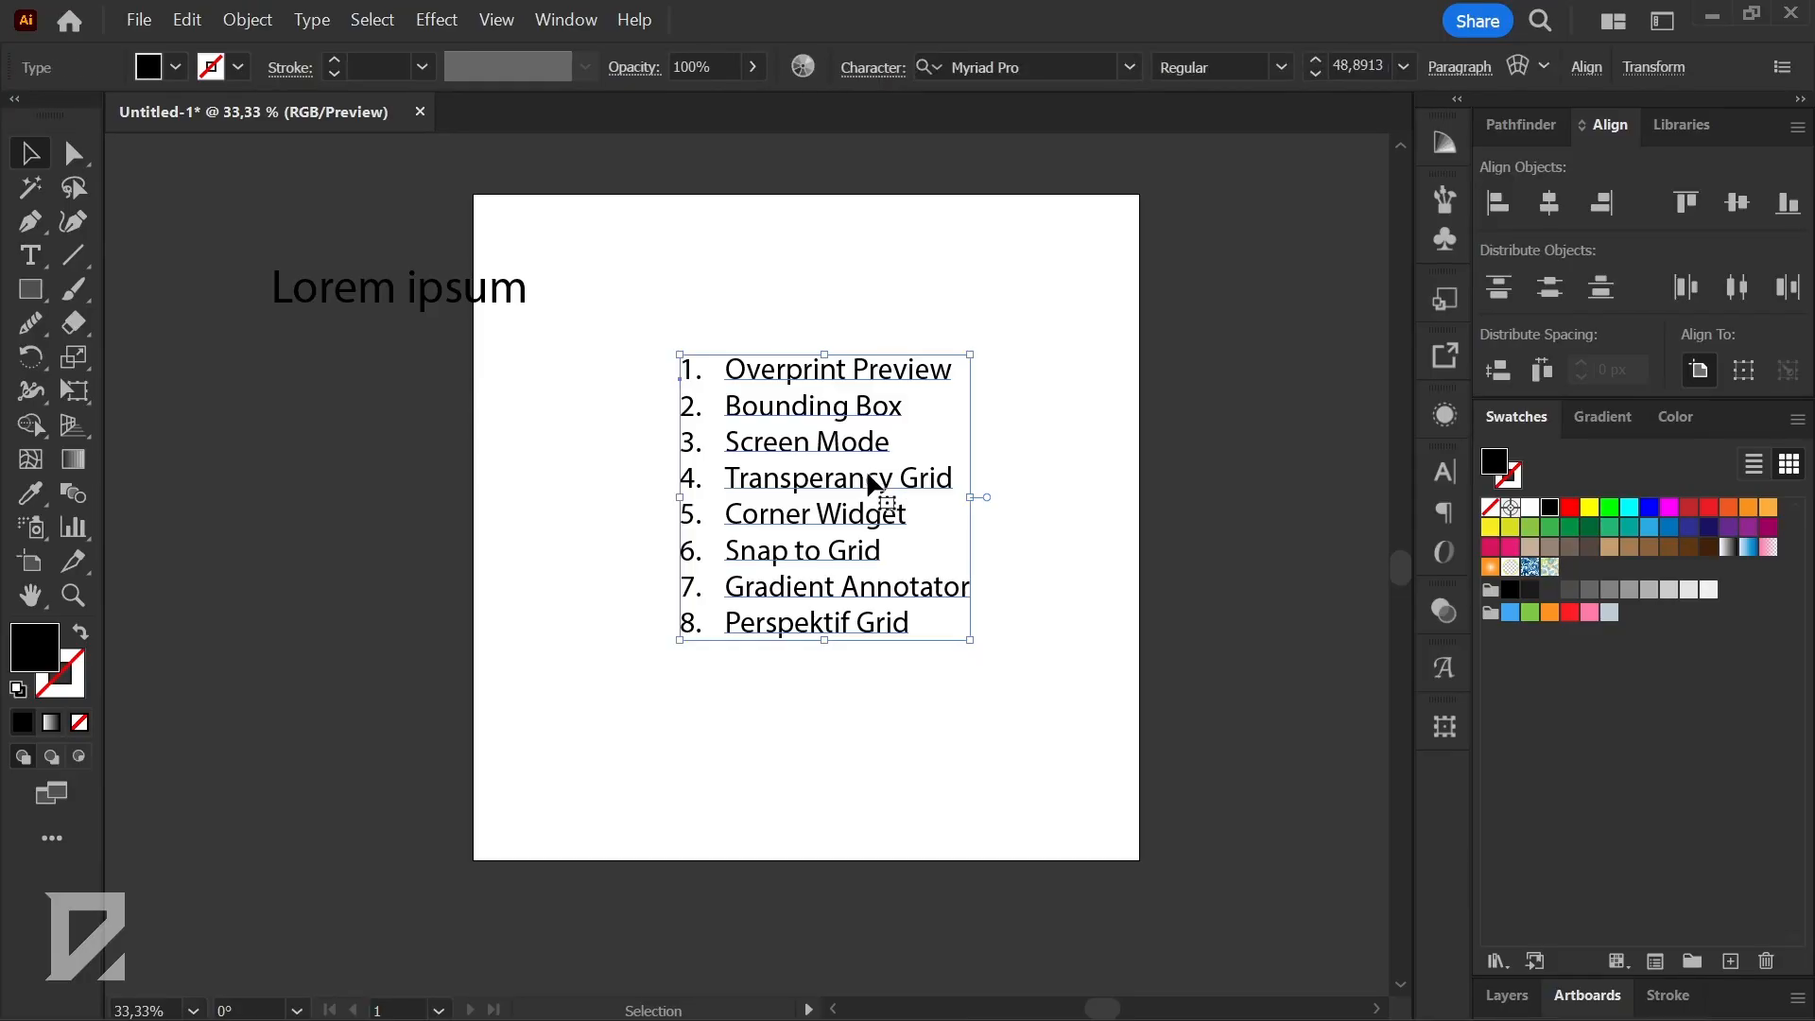
{"action": "left_click", "coordinate": [494, 25]}
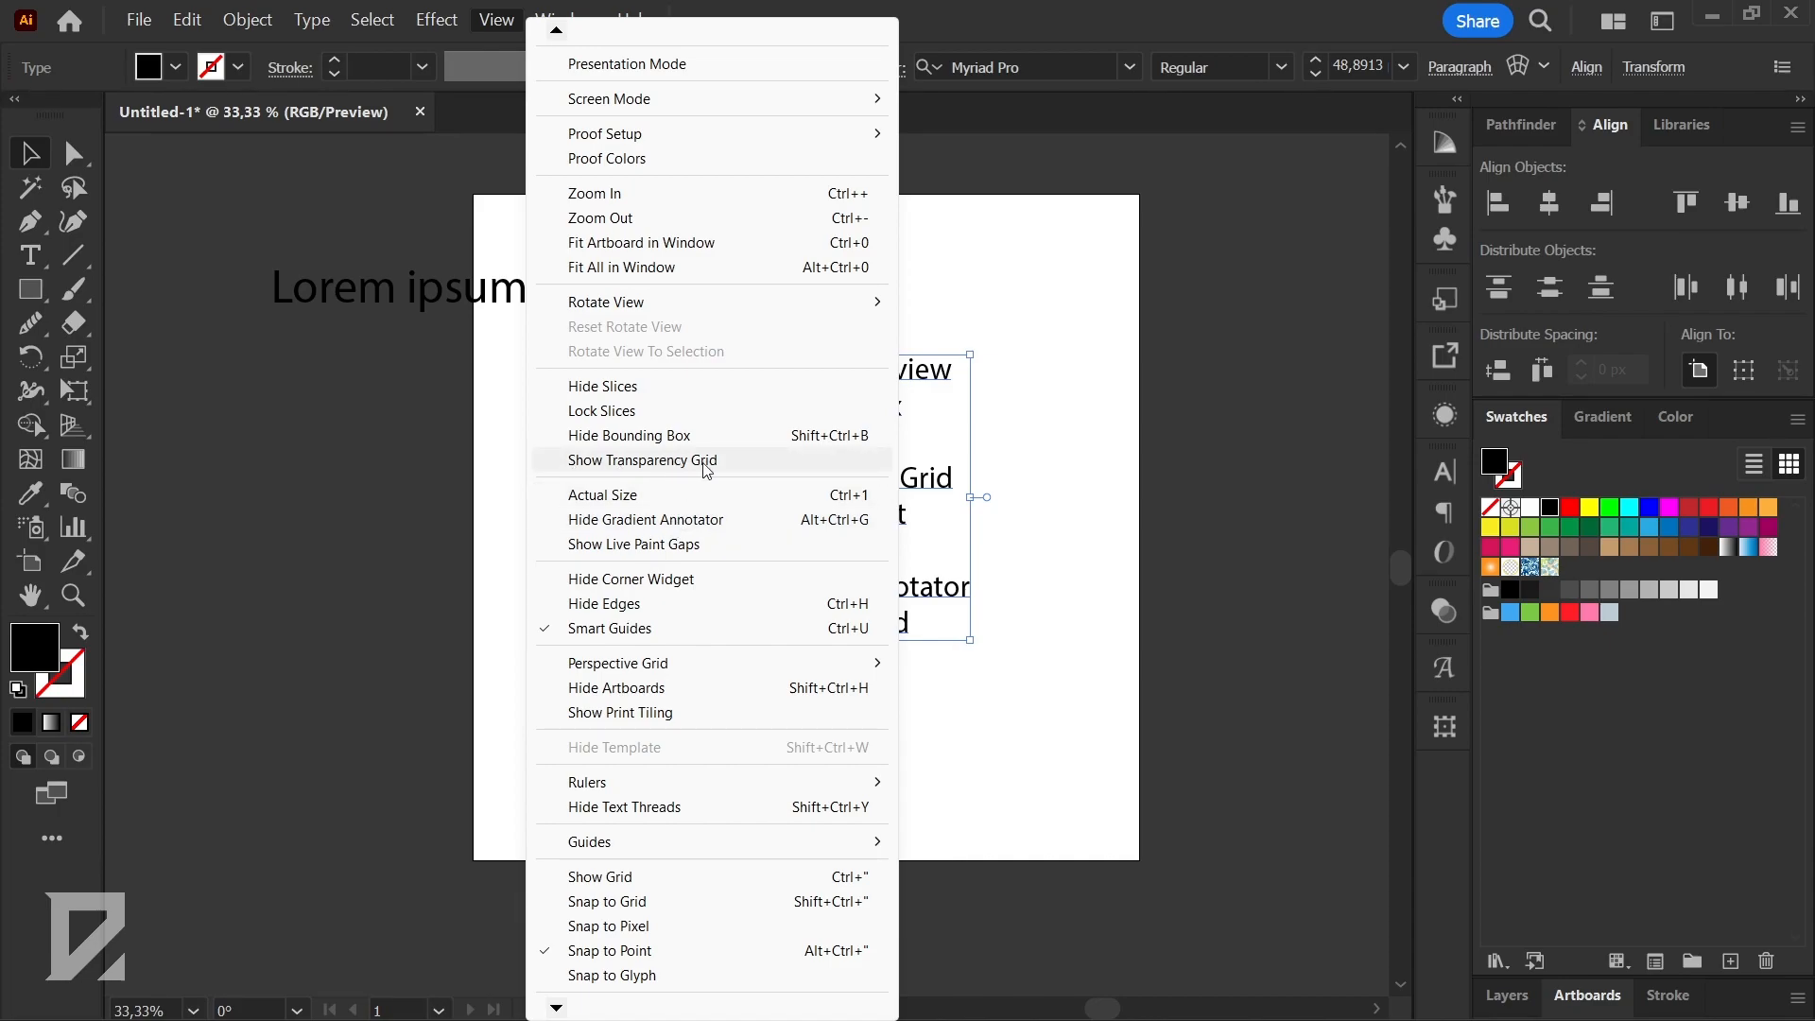
{"action": "left_click", "coordinate": [650, 463]}
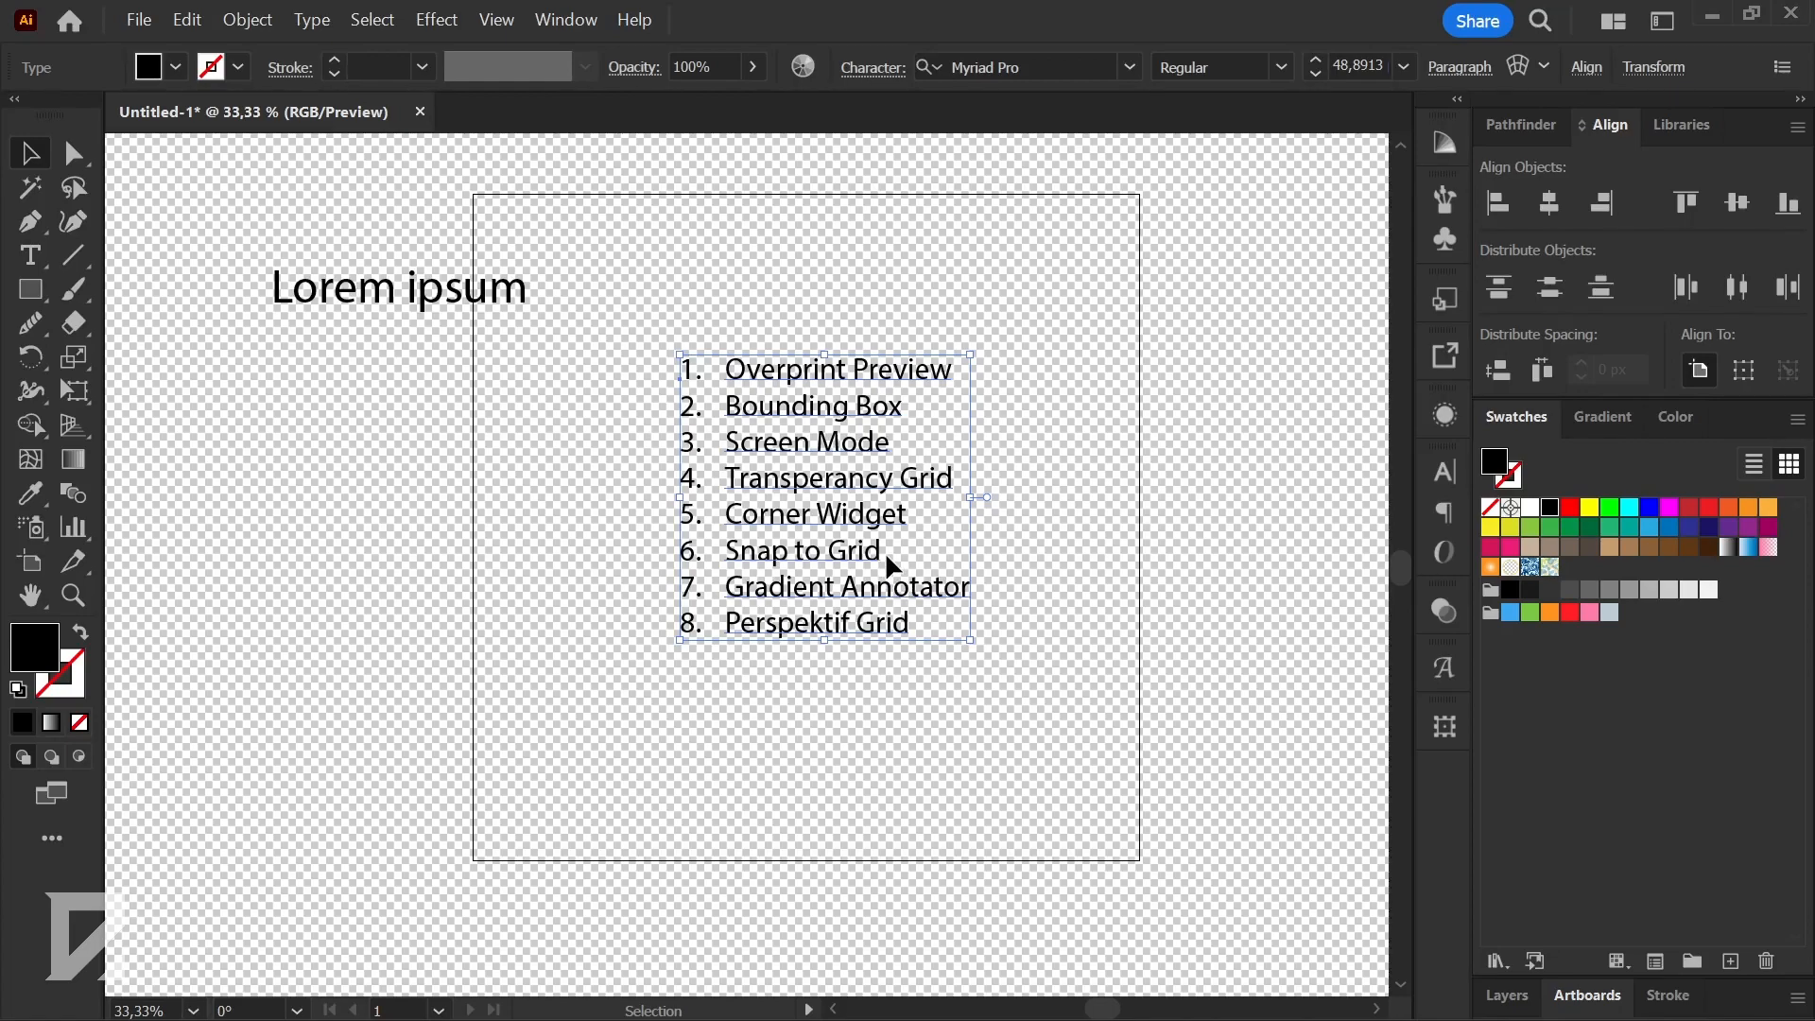
{"action": "scroll", "coordinate": [746, 596], "scroll_direction": "down", "scroll_amount": 2}
{"action": "scroll", "coordinate": [929, 510], "scroll_direction": "up", "scroll_amount": 2}
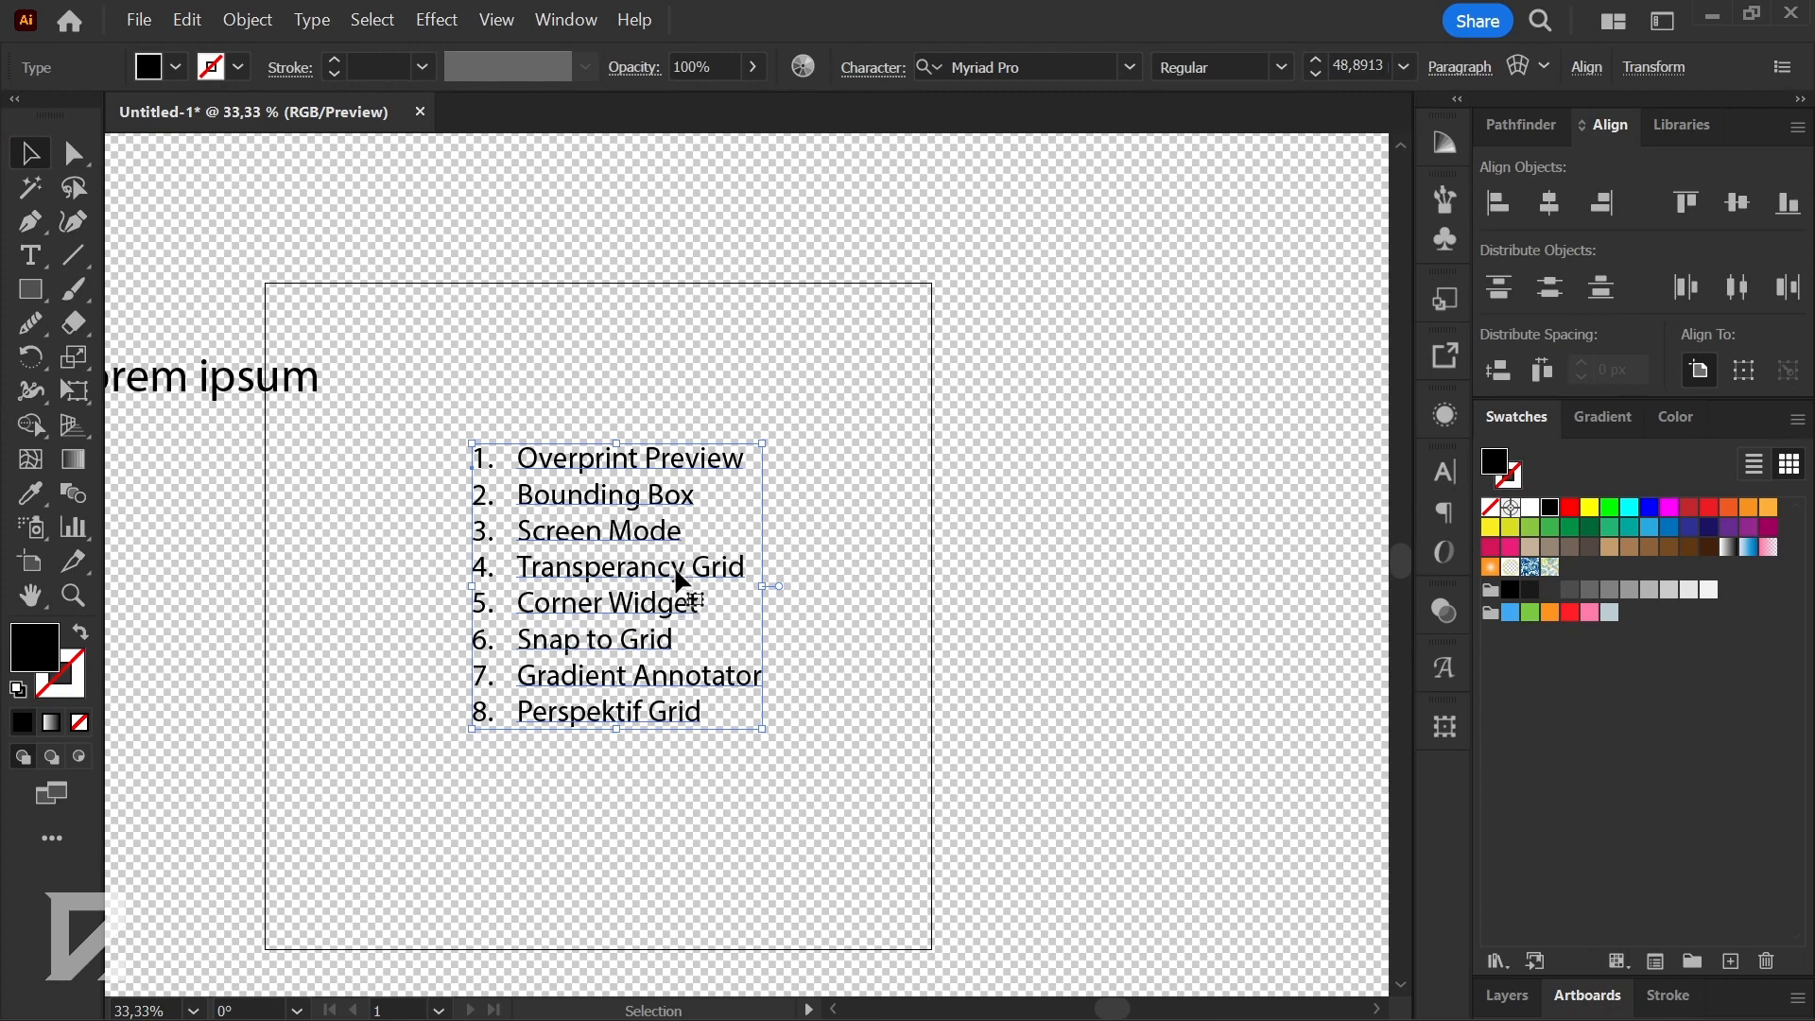
- Hide the transparency grid and move the numbered list so it straddles the artboard's left edge
{"action": "left_click", "coordinate": [493, 22]}
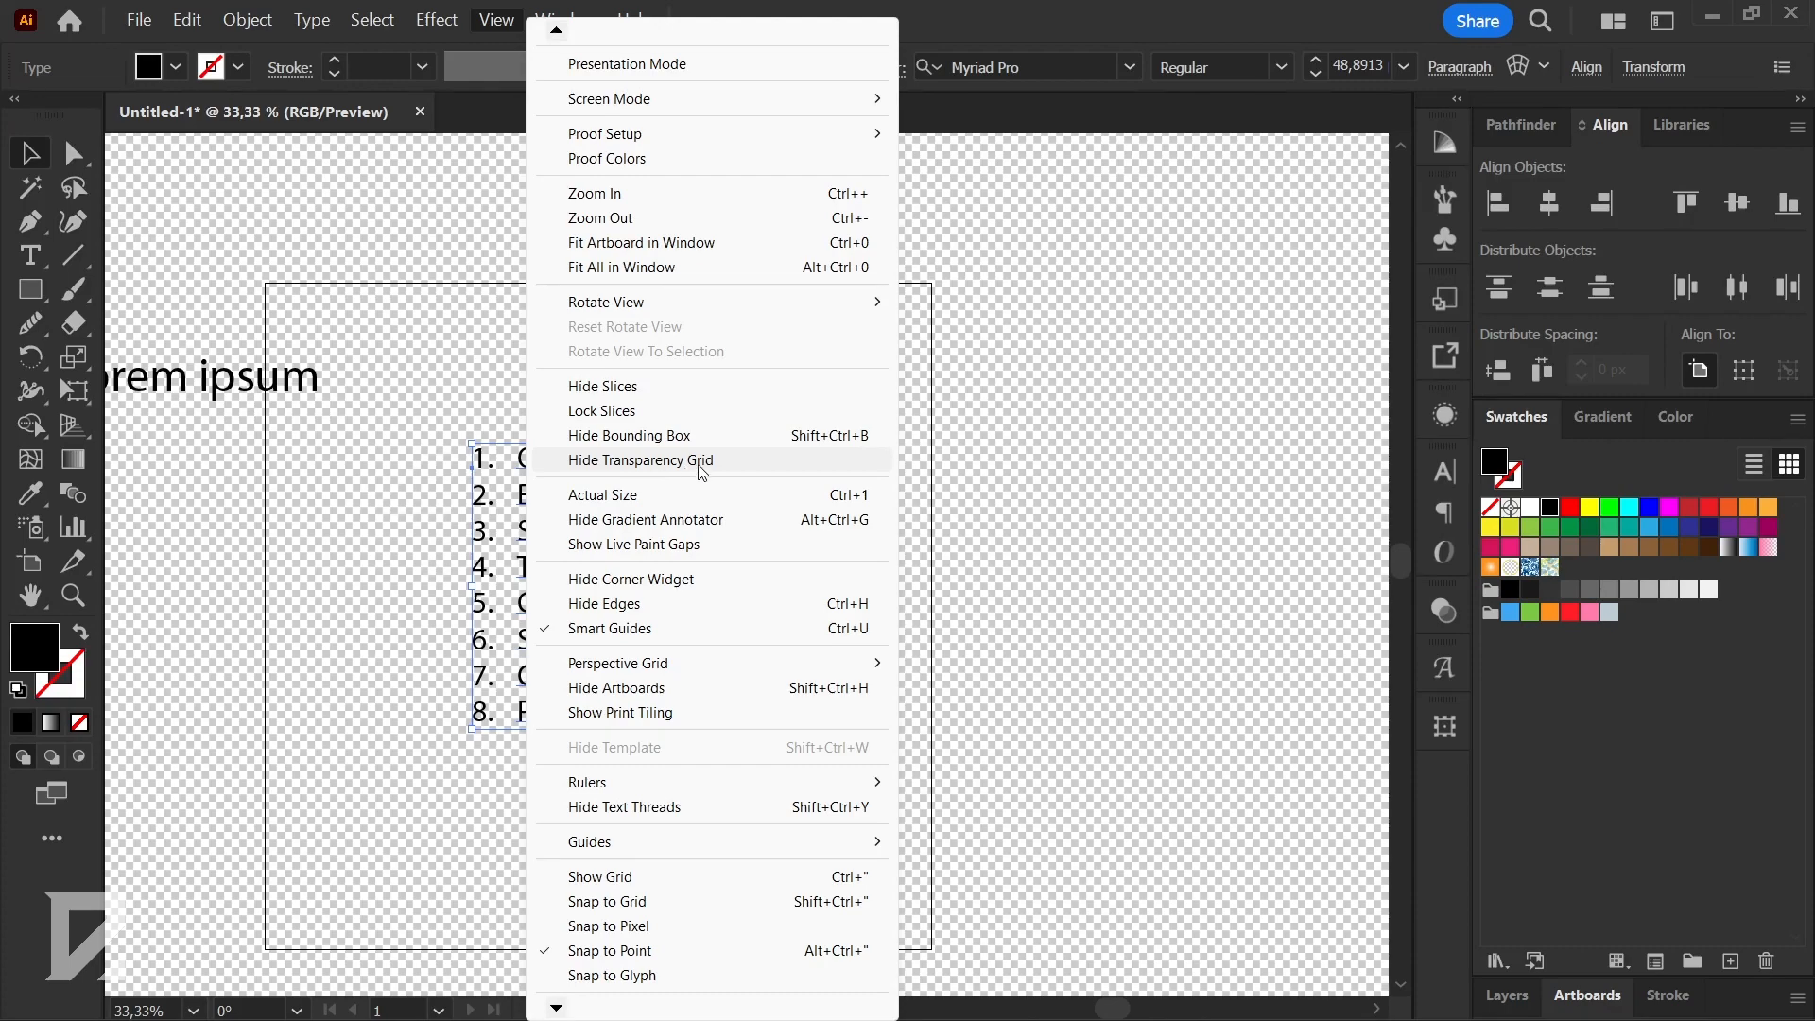
{"action": "left_click", "coordinate": [611, 464]}
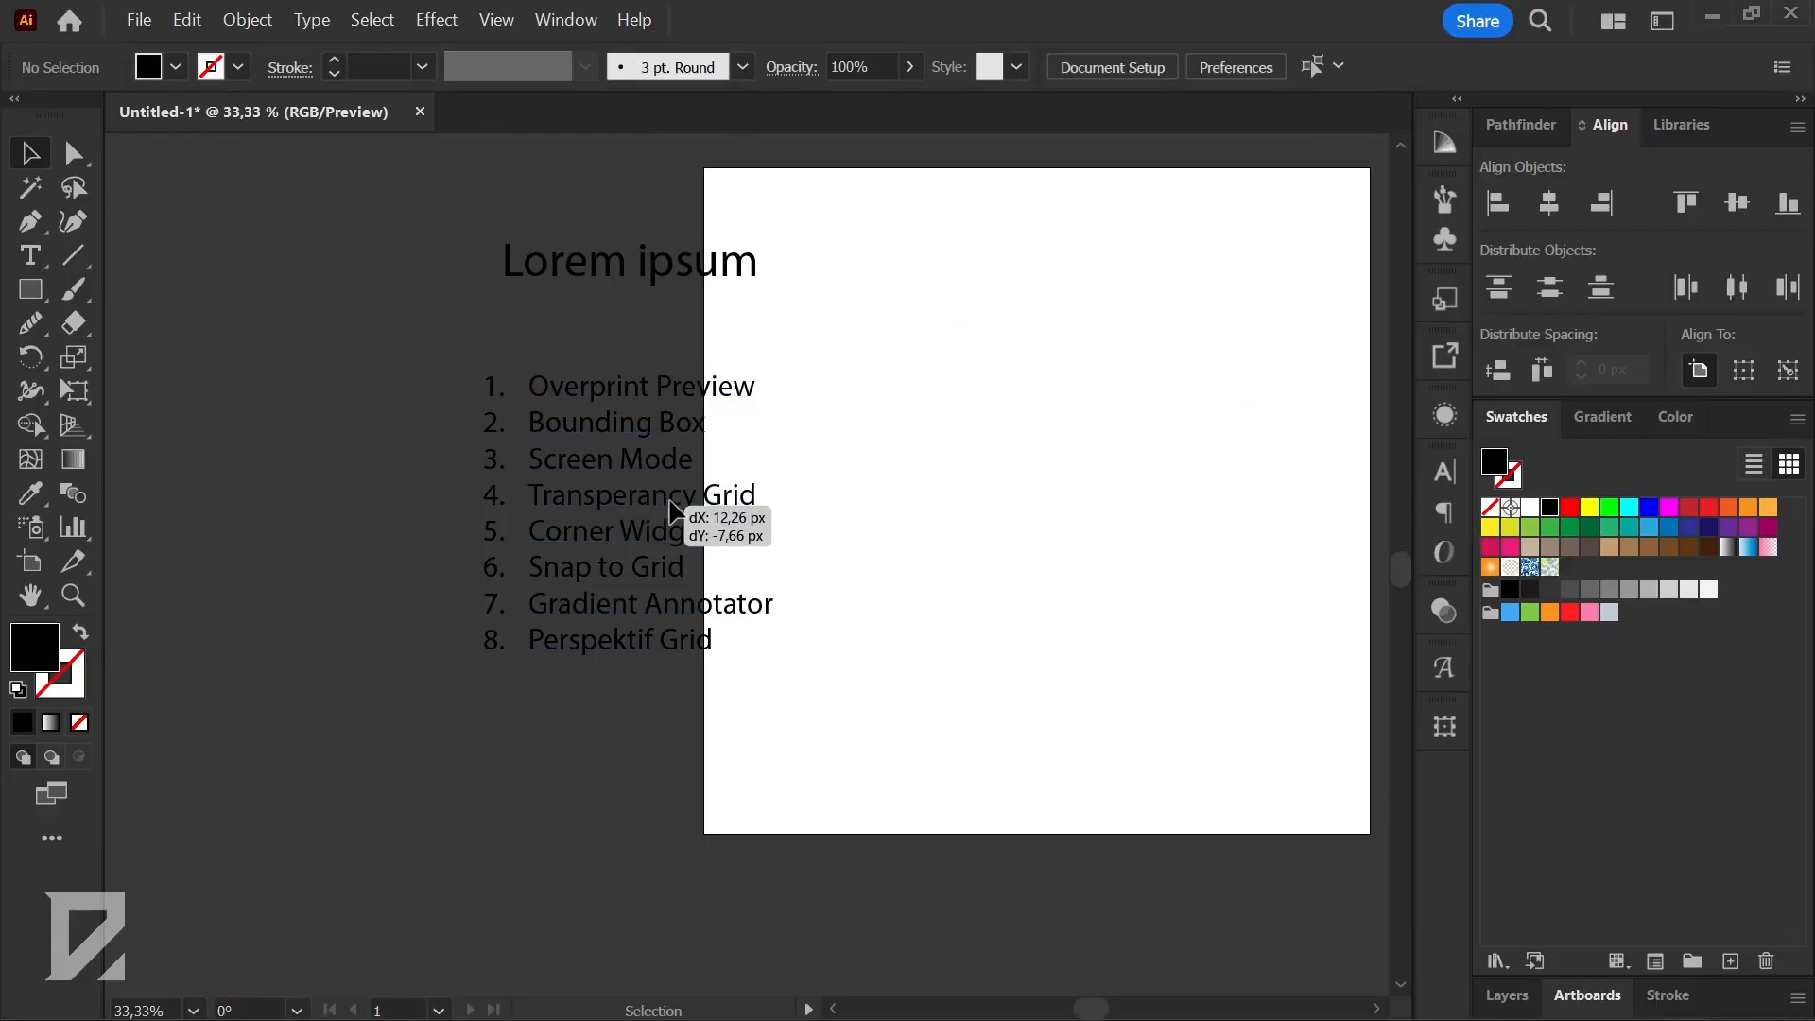
{"action": "left_click_drag", "start_coordinate": [669, 495], "coordinate": [751, 506]}
{"action": "key", "text": "ctrl+minus"}
{"action": "key", "text": "ctrl+minus"}
{"action": "scroll", "coordinate": [917, 506], "scroll_direction": "up", "scroll_amount": 2}
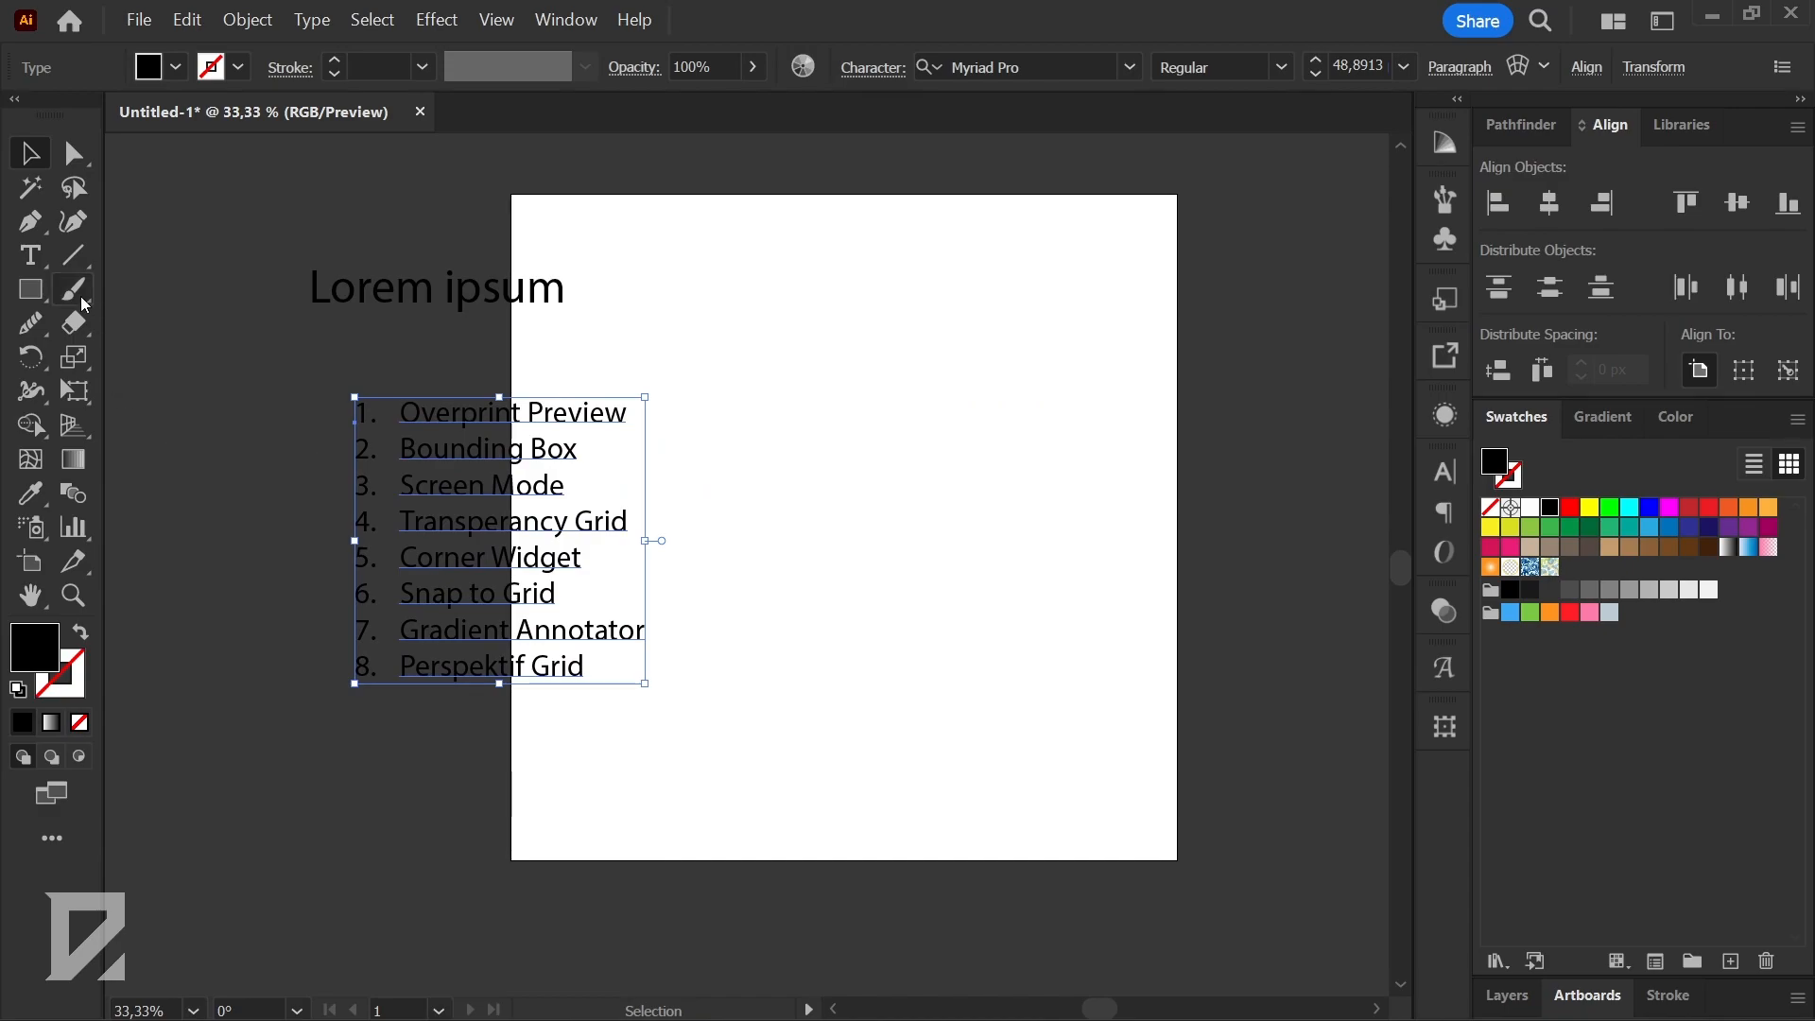
- Draw a black rectangle about 504 by 527 px in the artboard's upper right and close its transform settings
{"action": "left_click", "coordinate": [47, 296]}
{"action": "left_click_drag", "start_coordinate": [767, 261], "coordinate": [1074, 581]}
{"action": "scroll", "coordinate": [1016, 489], "scroll_direction": "up", "scroll_amount": 1}
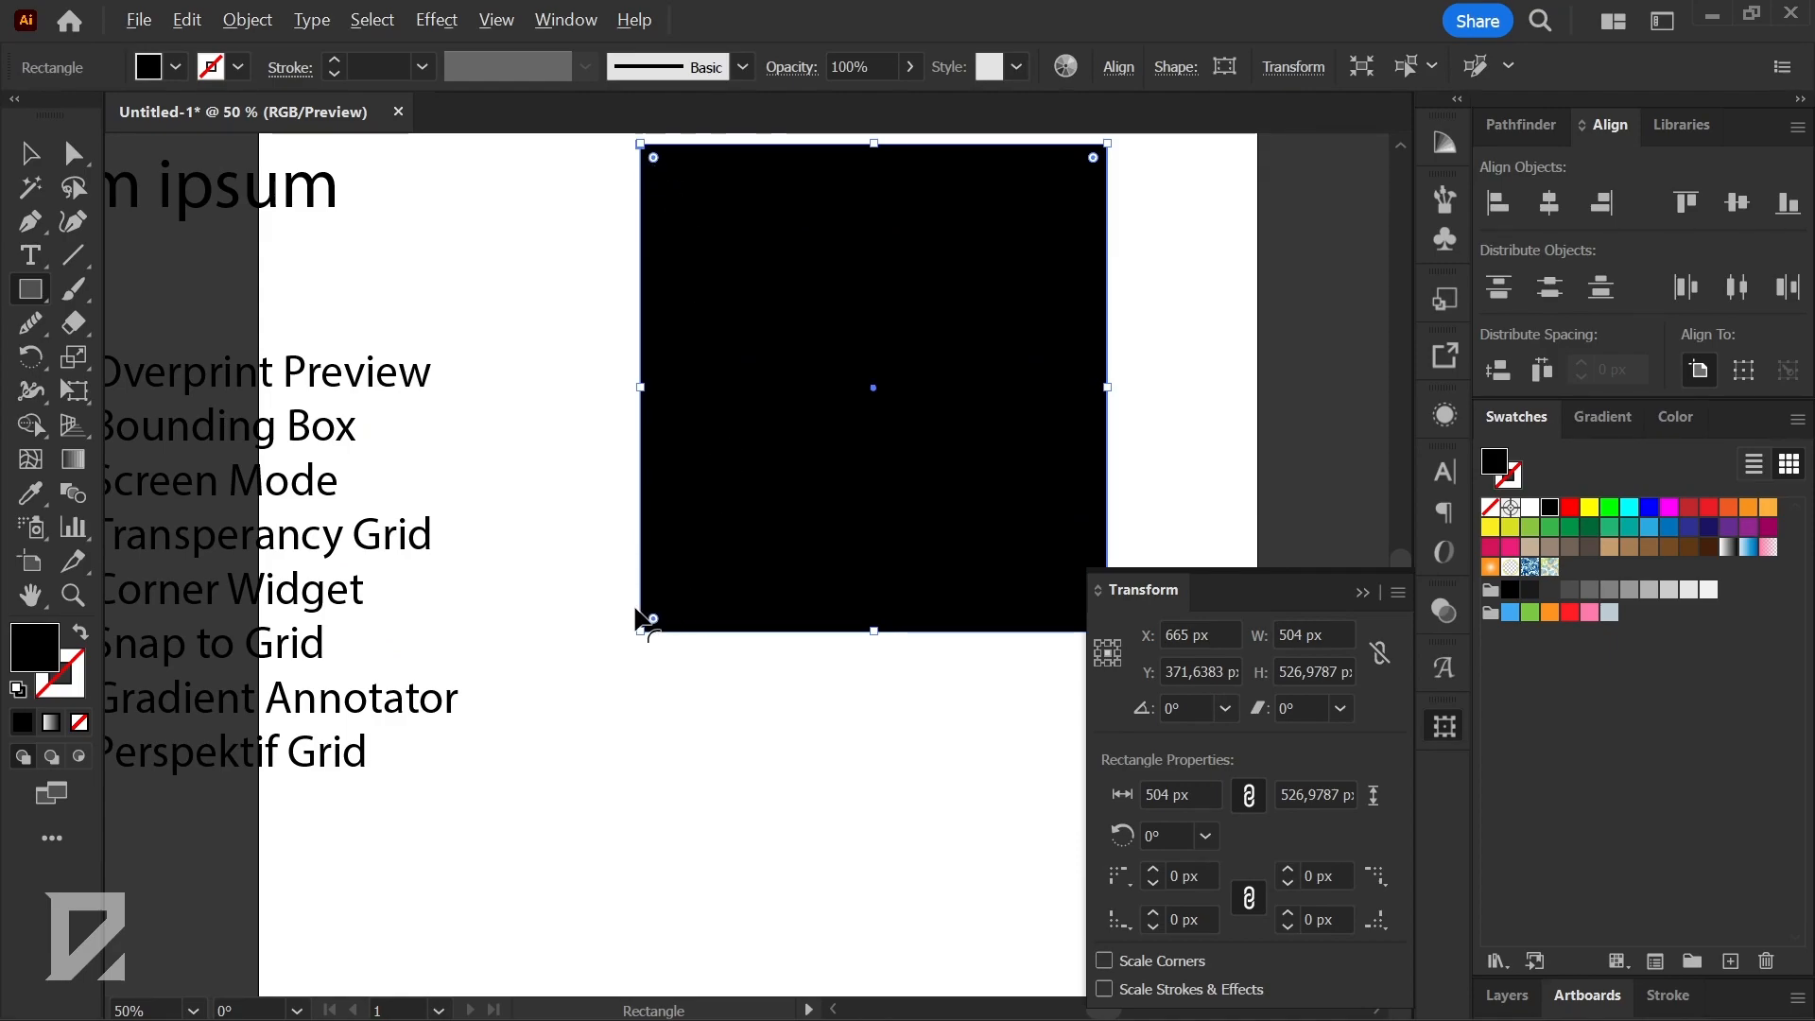
{"action": "scroll", "coordinate": [649, 616], "scroll_direction": "down", "scroll_amount": 1}
{"action": "scroll", "coordinate": [779, 616], "scroll_direction": "up", "scroll_amount": 1}
{"action": "left_click", "coordinate": [1360, 591]}
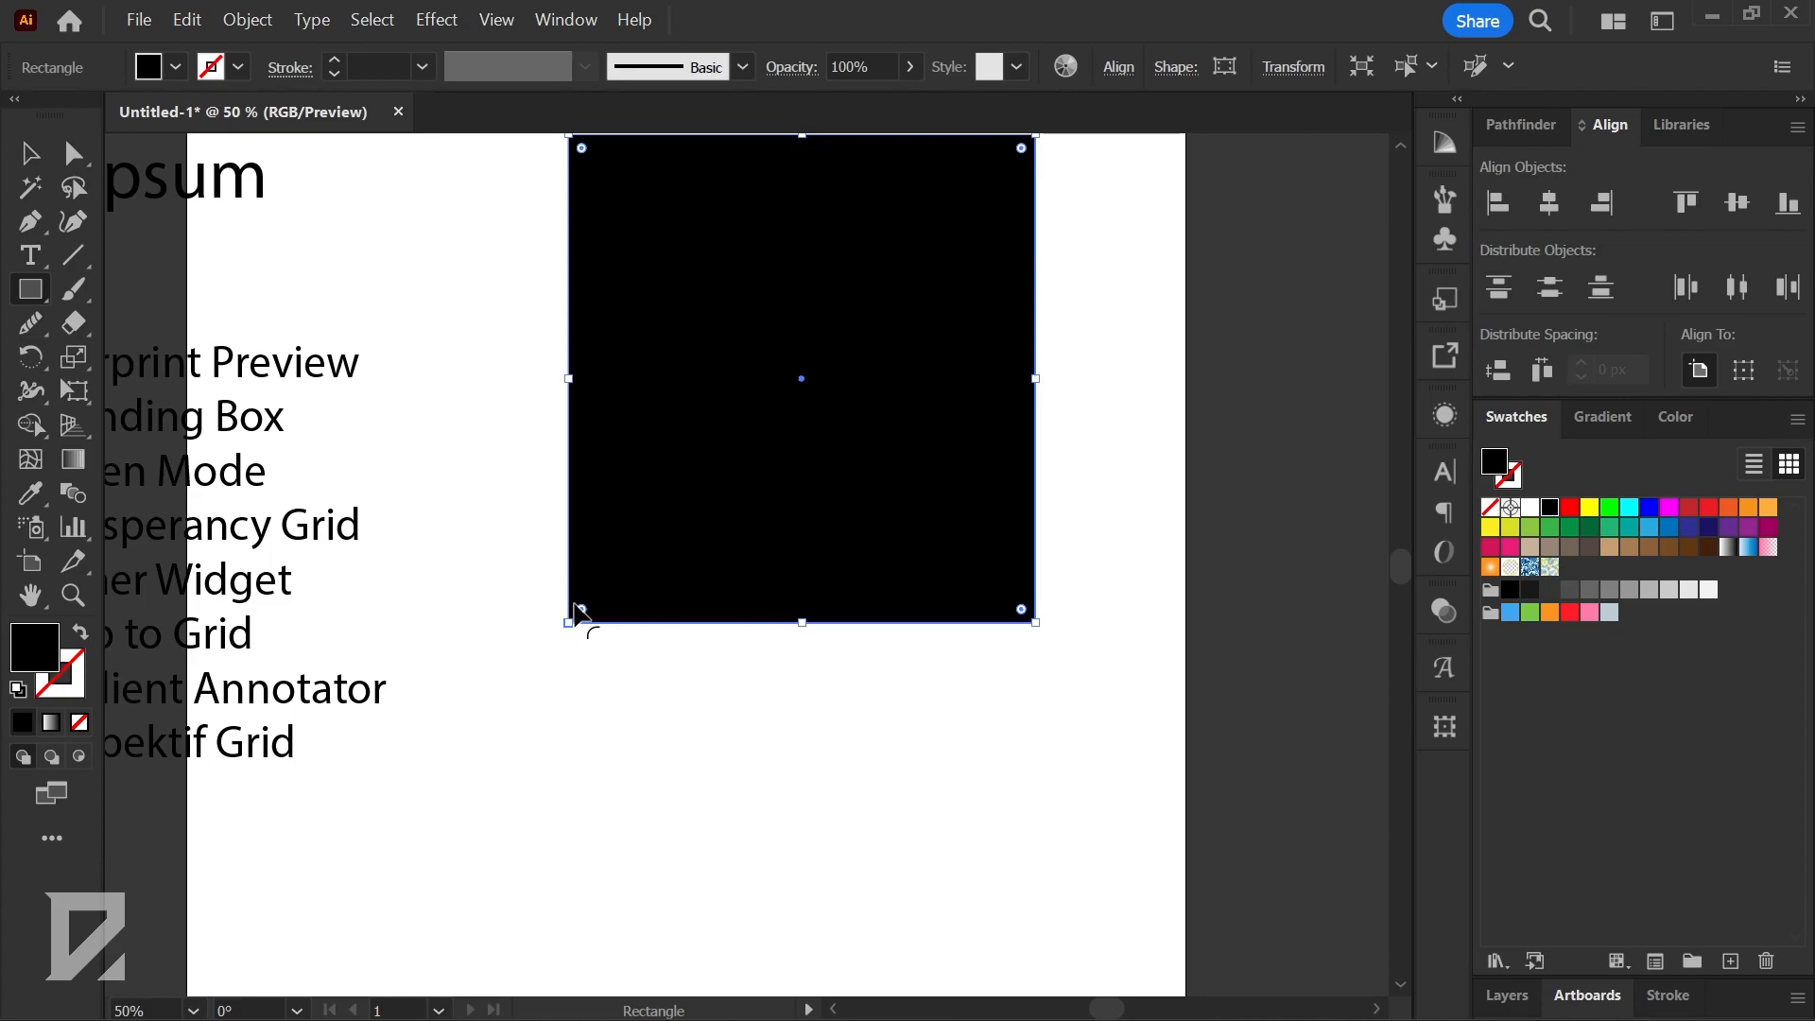
- Round all four corners of the black rectangle with the corner widgets, then reduce the rounding slightly
{"action": "left_click_drag", "start_coordinate": [581, 613], "coordinate": [697, 527]}
{"action": "scroll", "coordinate": [700, 524], "scroll_direction": "up", "scroll_amount": 1}
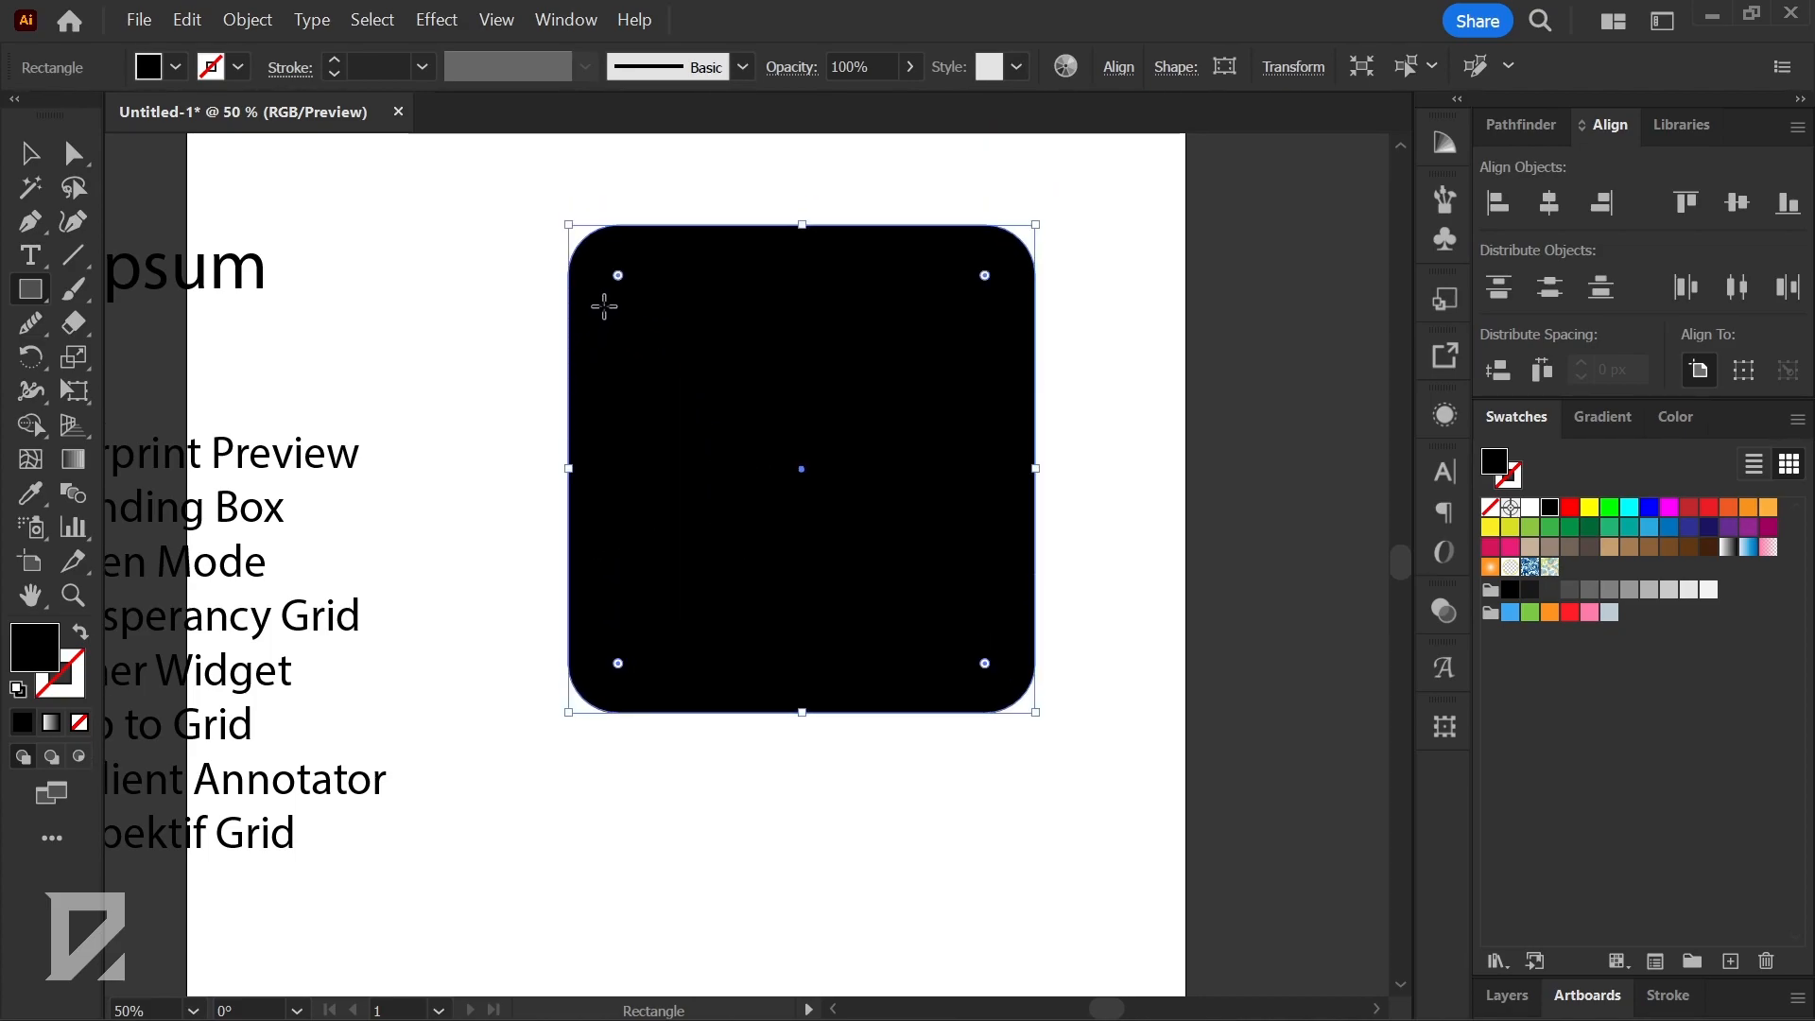
{"action": "left_click_drag", "start_coordinate": [618, 275], "coordinate": [599, 256]}
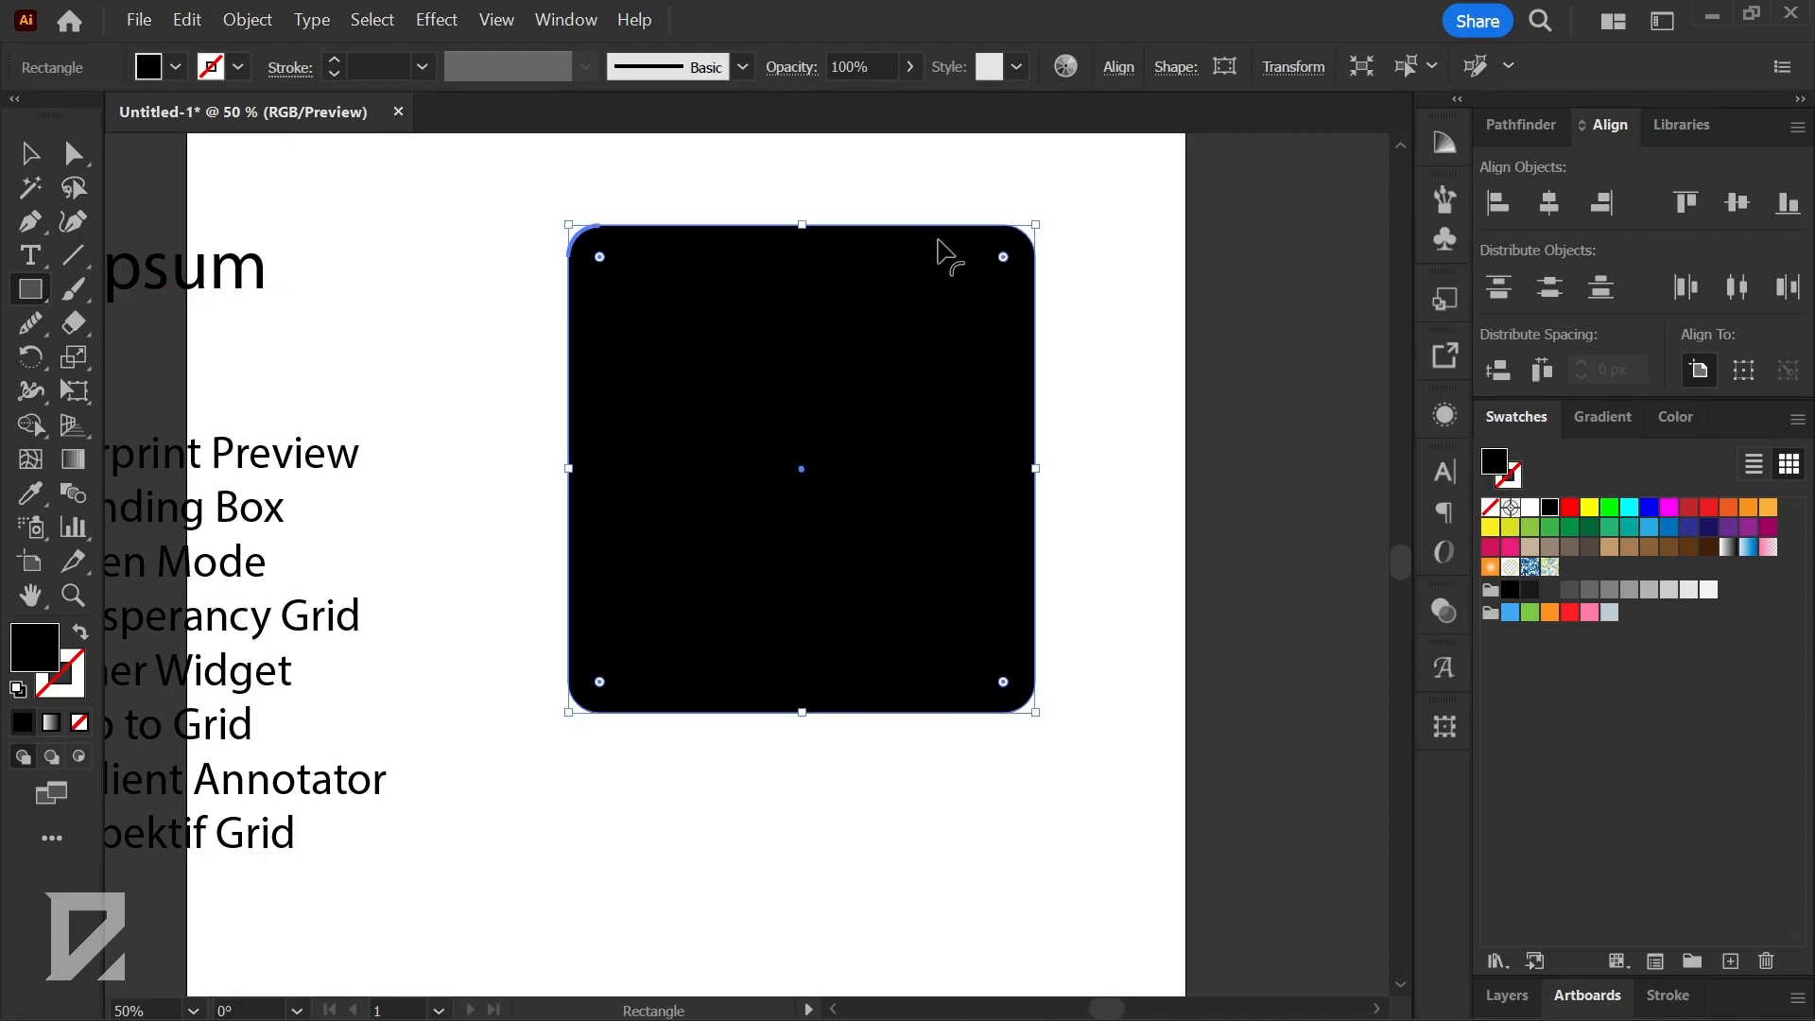
- Hide the corner widgets on the selected rounded rectangle
{"action": "left_click", "coordinate": [30, 153]}
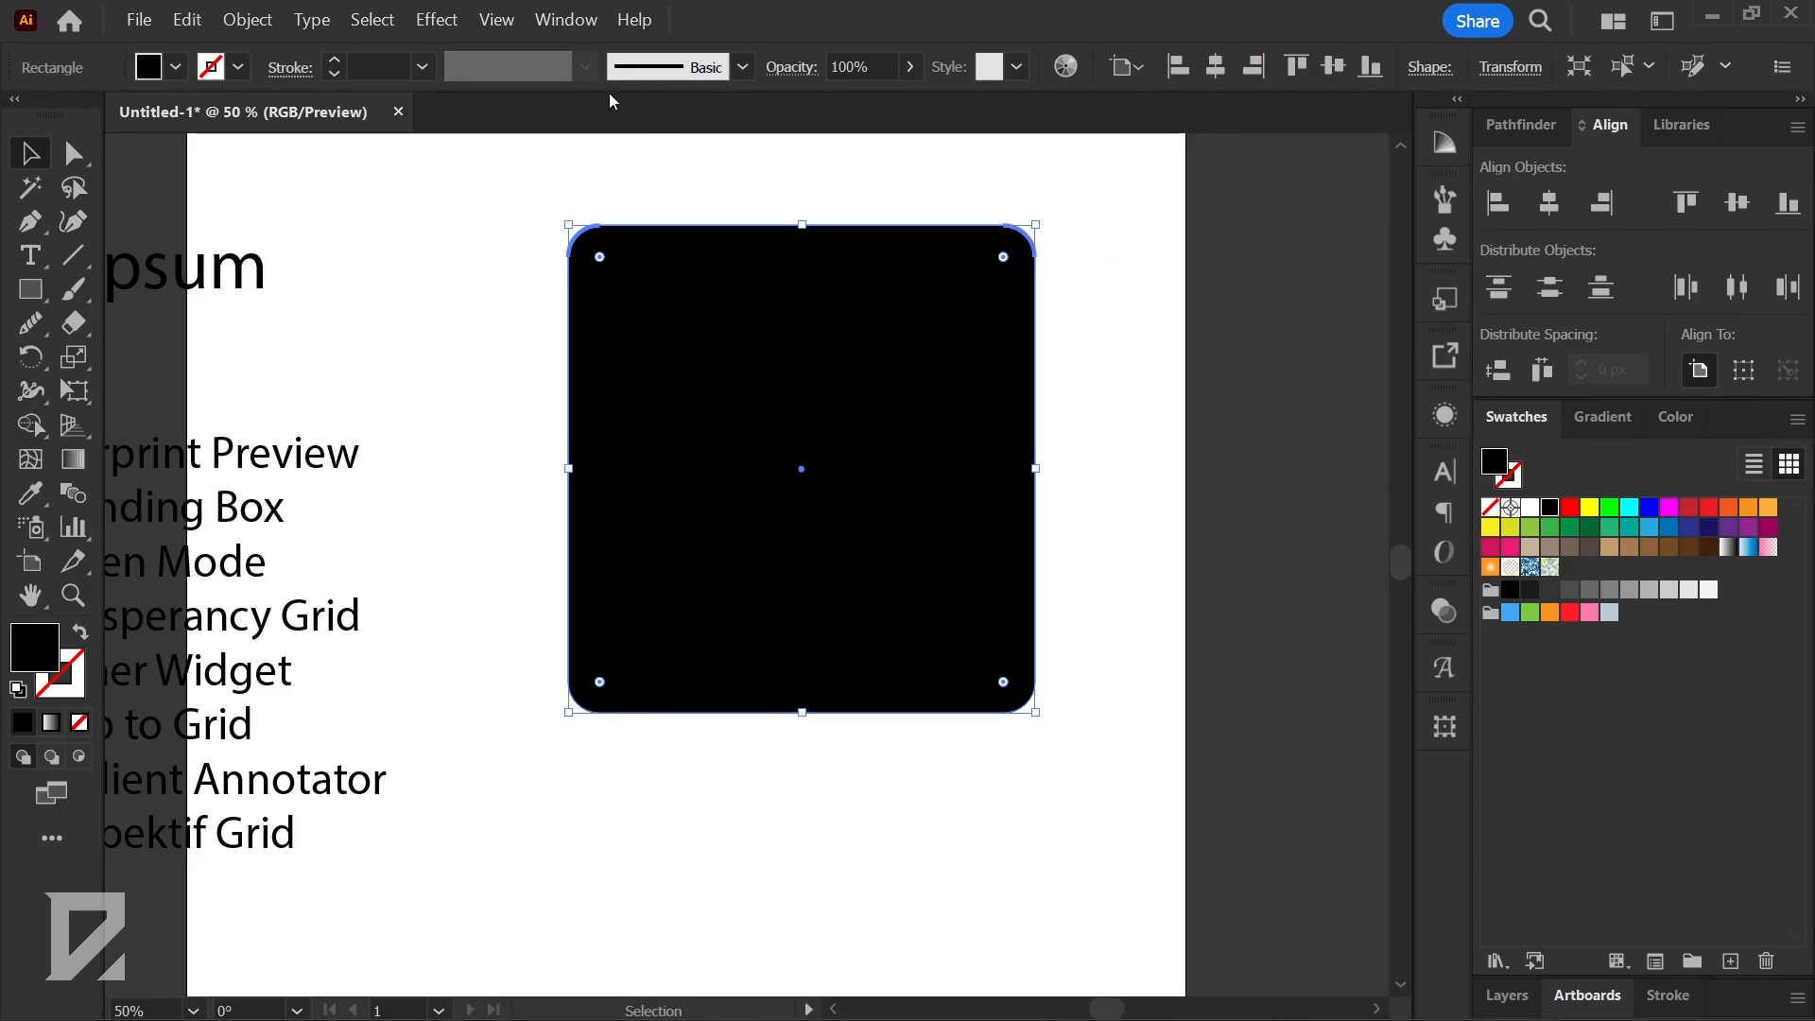
{"action": "left_click", "coordinate": [497, 18]}
{"action": "mouse_move", "coordinate": [539, 20]}
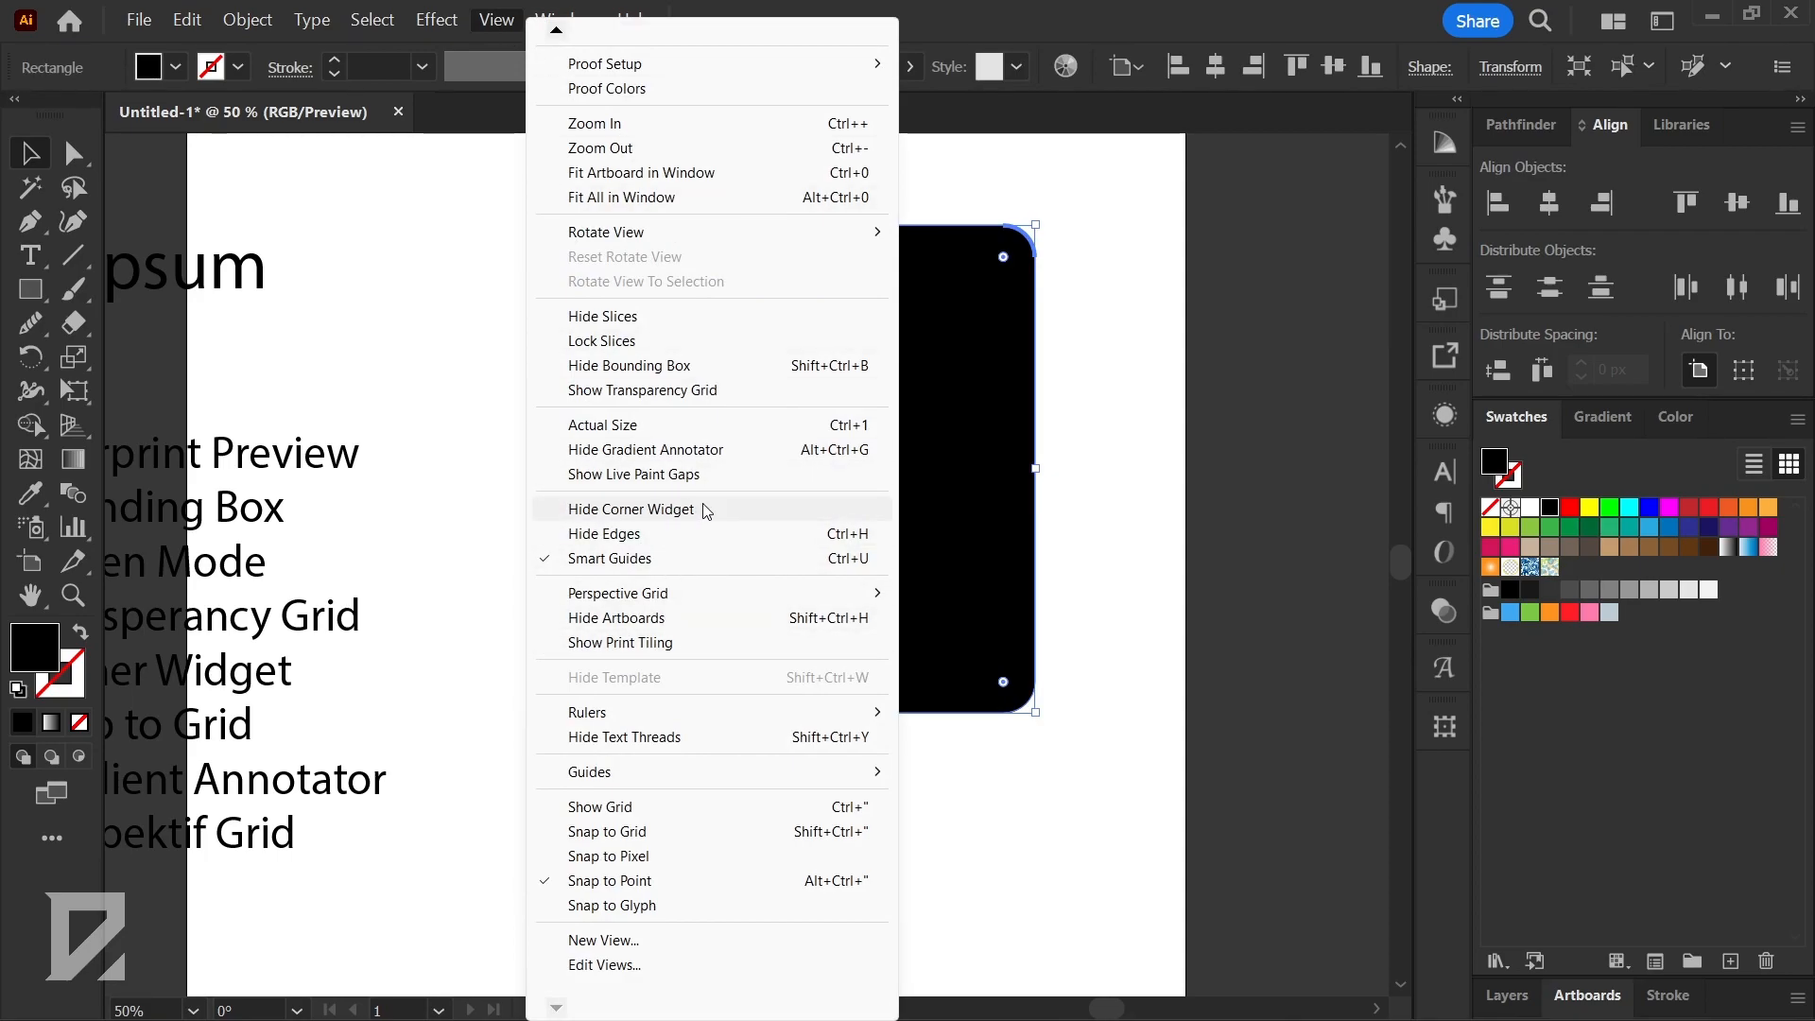
{"action": "left_click", "coordinate": [676, 512]}
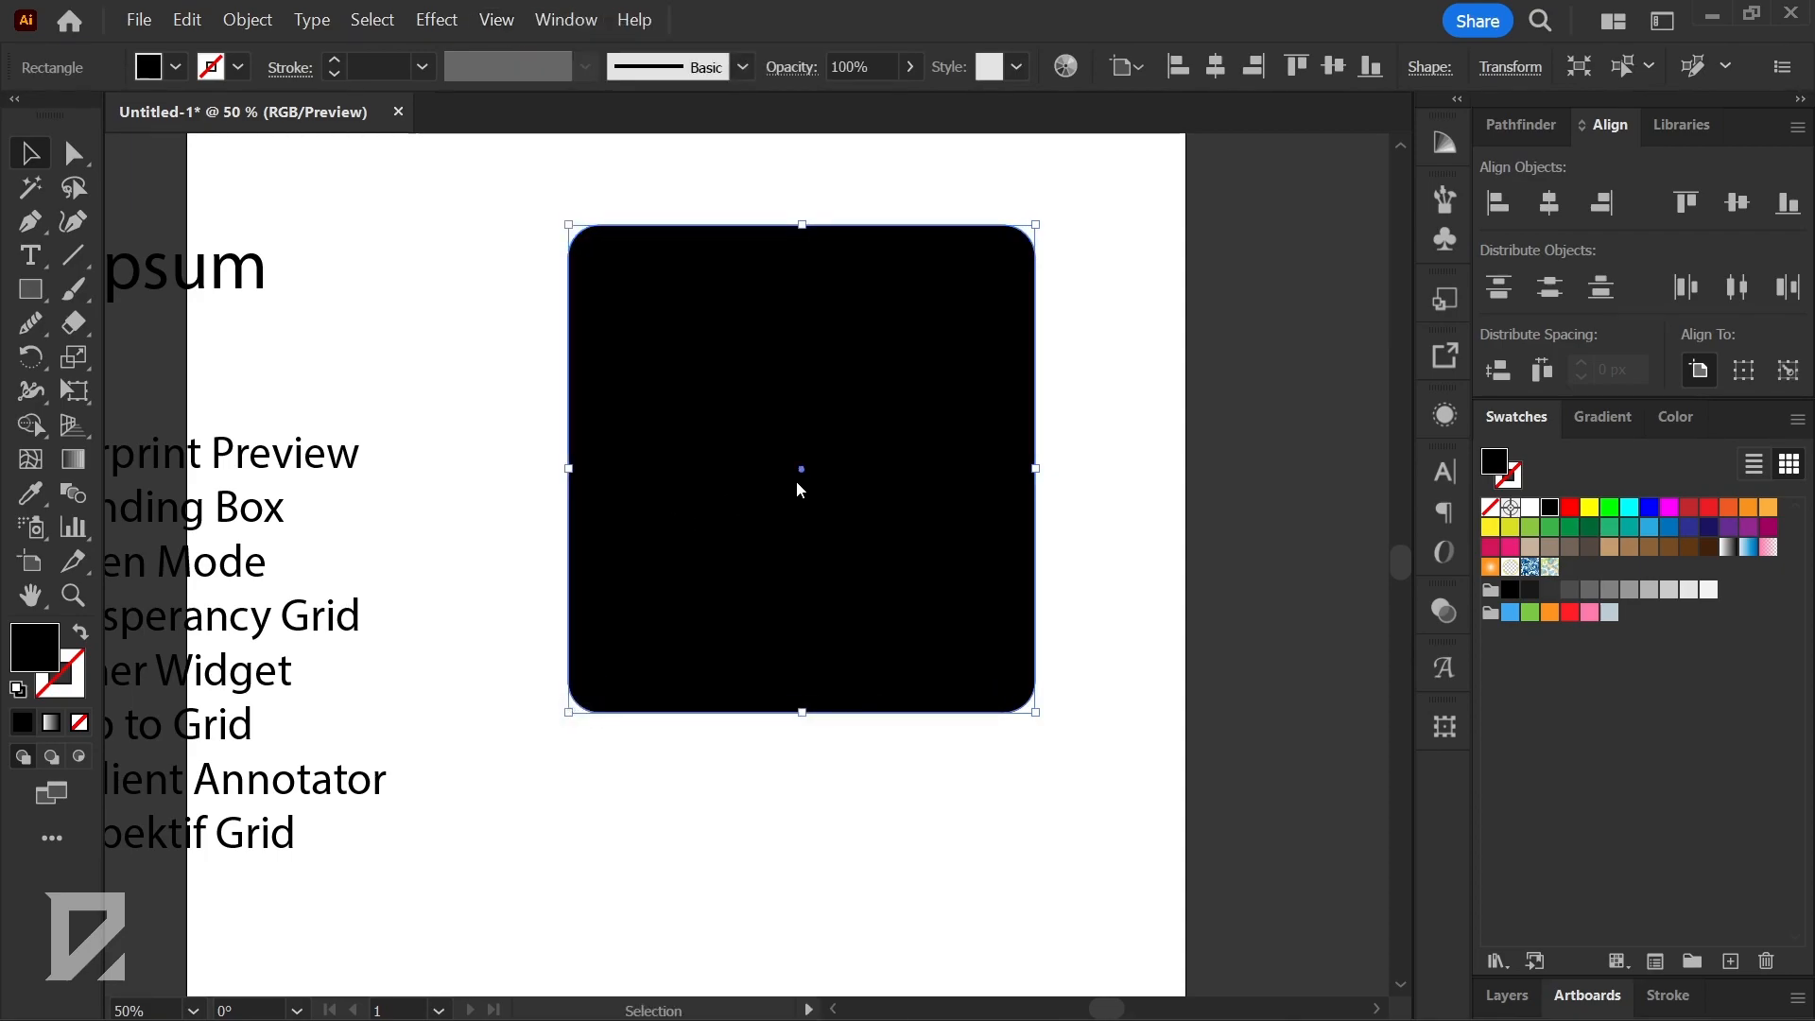
- Reselect the rounded rectangle and shift it slightly right and down
{"action": "left_click", "coordinate": [1078, 275]}
{"action": "left_click", "coordinate": [973, 300]}
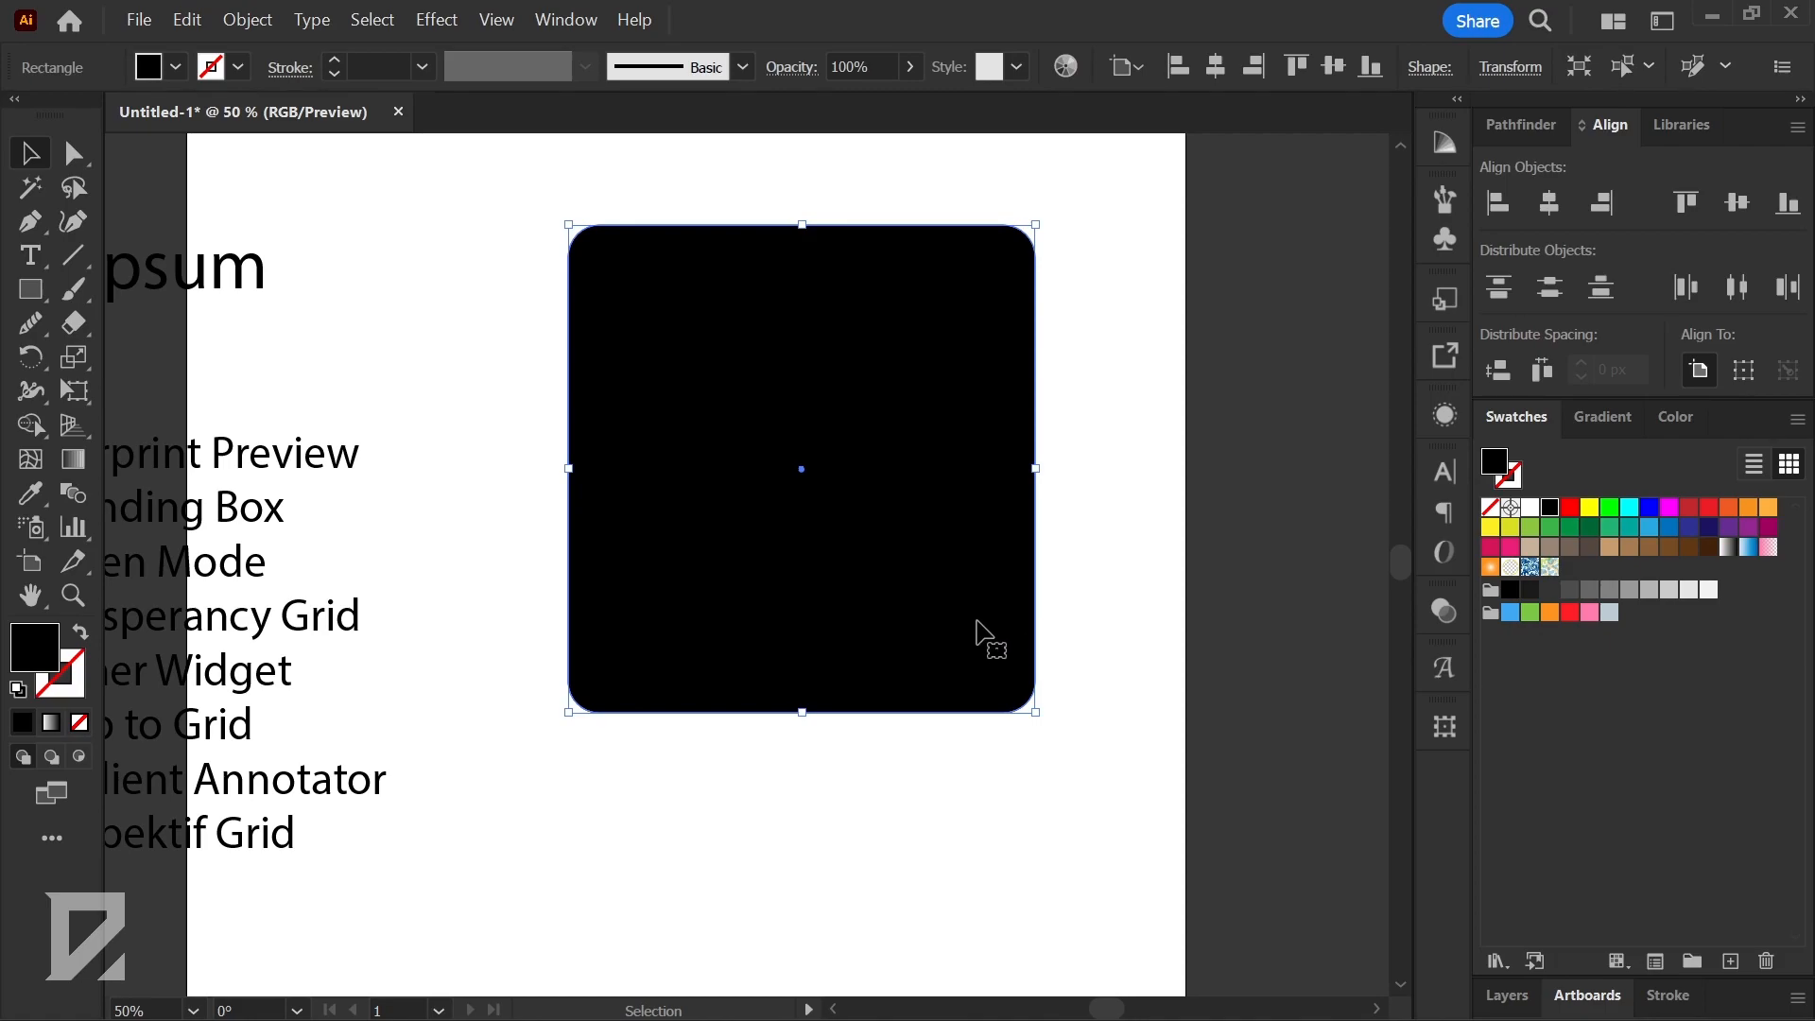
{"action": "left_click_drag", "start_coordinate": [1028, 268], "coordinate": [1087, 287]}
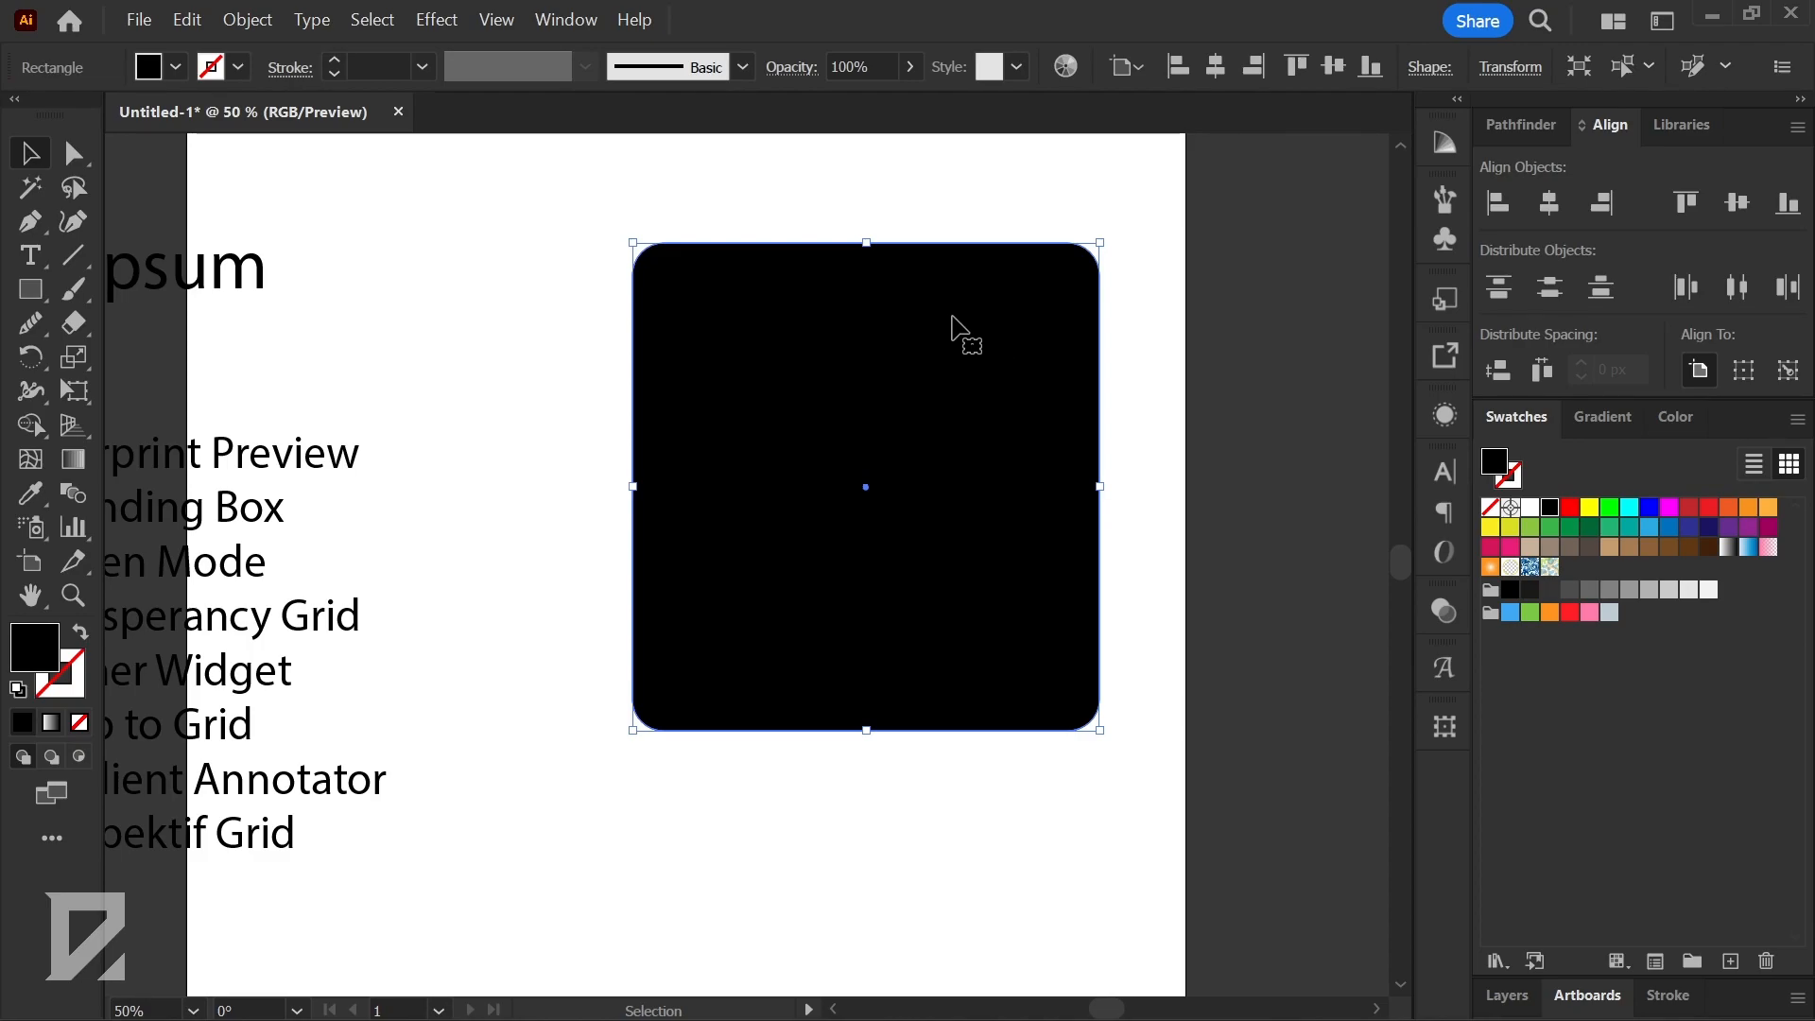
- Show the corner widgets again and use one to make the rectangle's corners square
{"action": "left_click", "coordinate": [498, 21]}
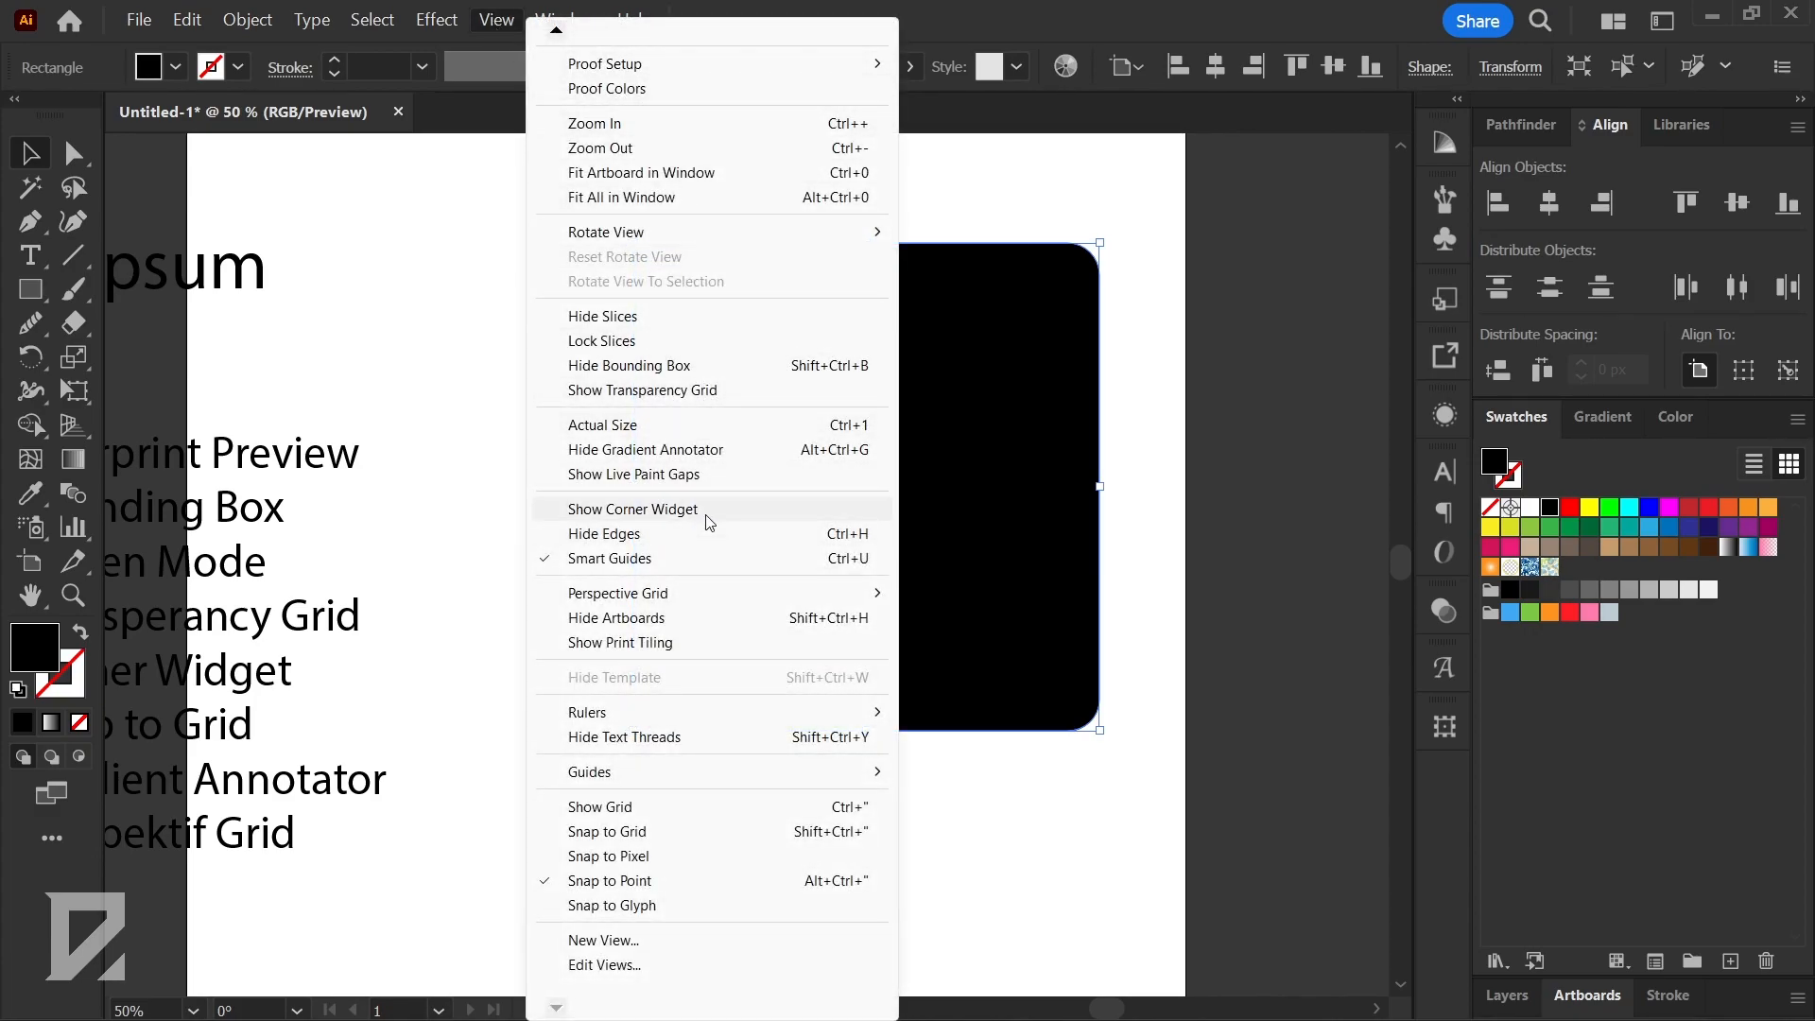
{"action": "left_click", "coordinate": [632, 509]}
{"action": "left_click_drag", "start_coordinate": [1068, 277], "coordinate": [1122, 226]}
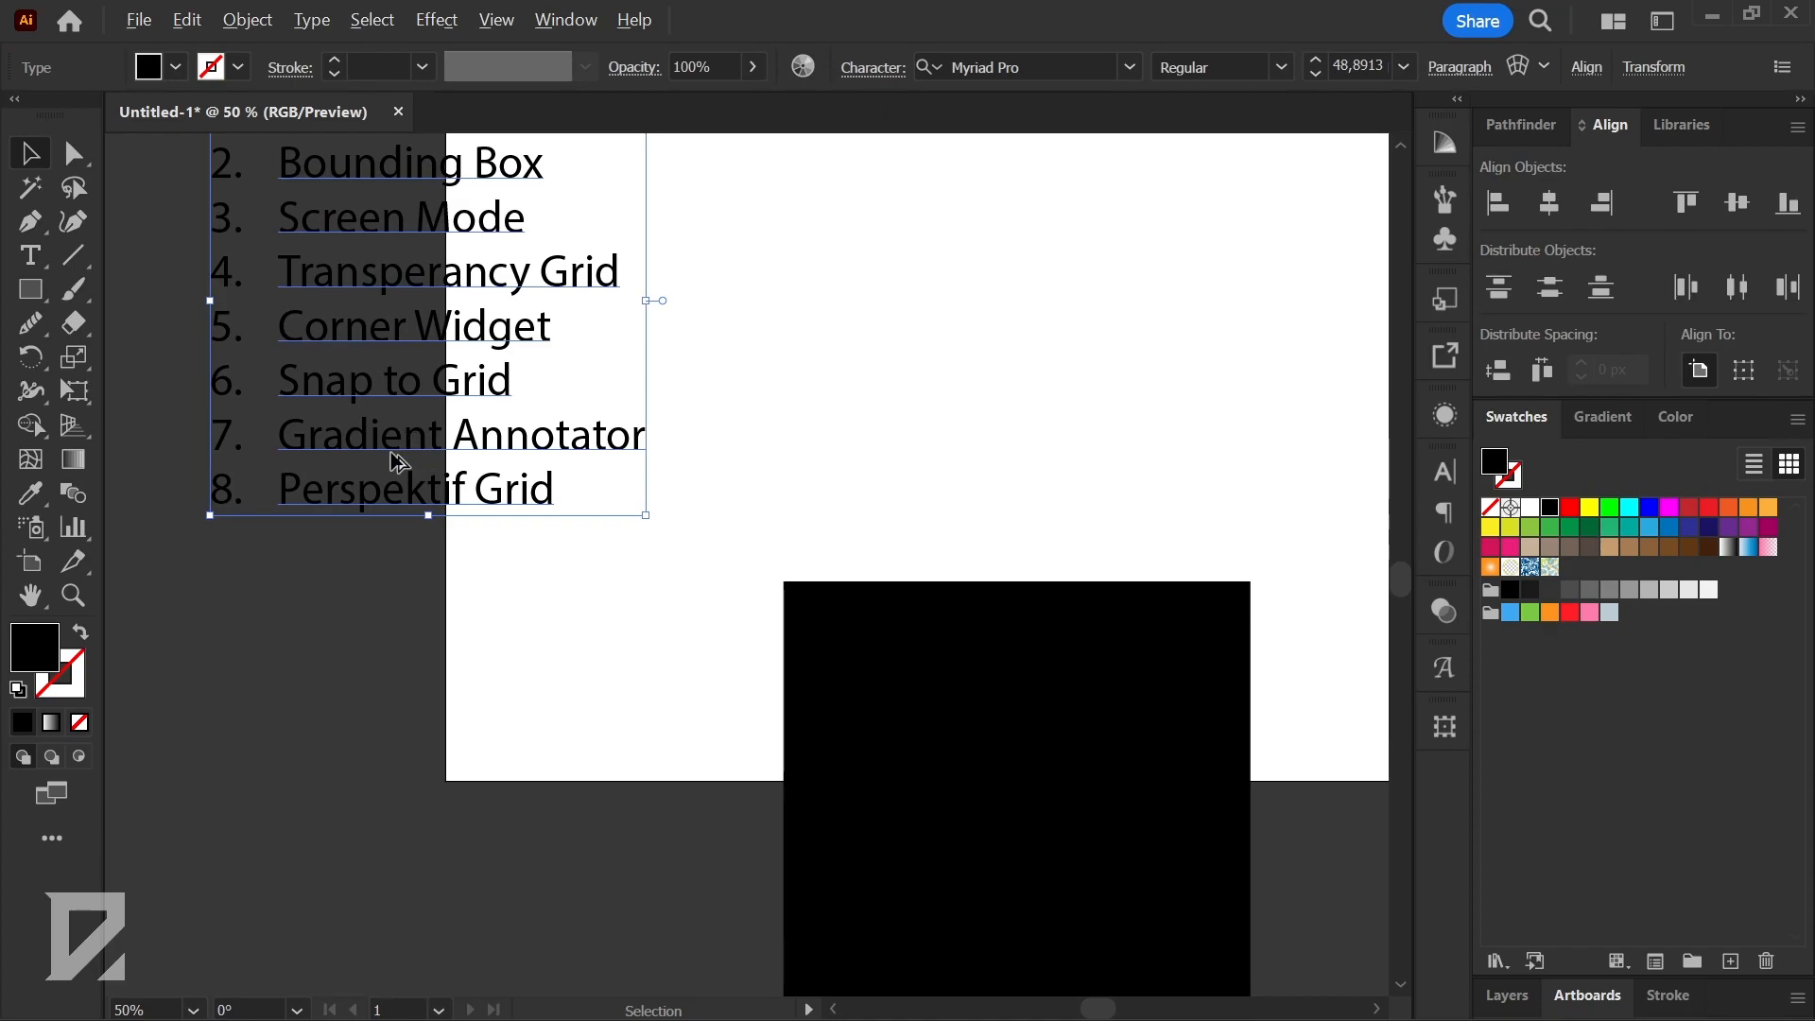
- Move the black rectangle from the artboard's bottom edge up into the right half of the artboard
{"action": "scroll", "coordinate": [393, 459], "scroll_direction": "down", "scroll_amount": 2}
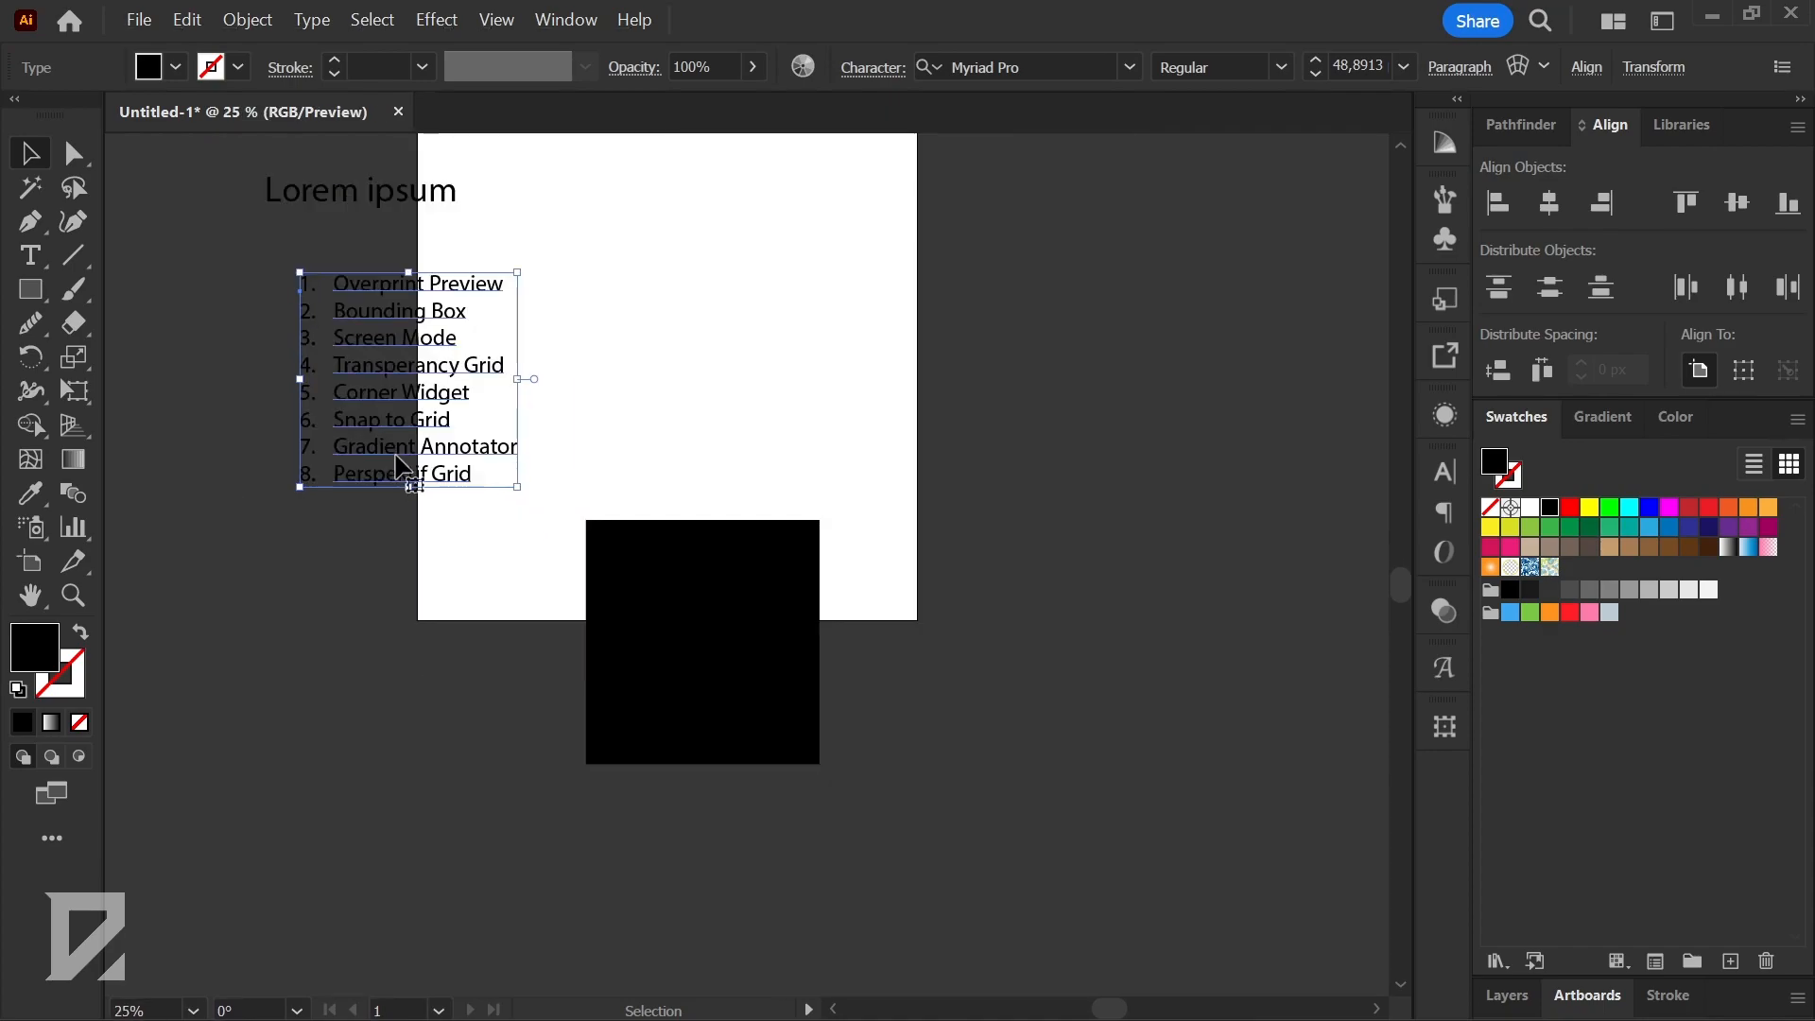
{"action": "scroll", "coordinate": [413, 454], "scroll_direction": "up", "scroll_amount": 1}
{"action": "left_click_drag", "start_coordinate": [767, 723], "coordinate": [890, 473]}
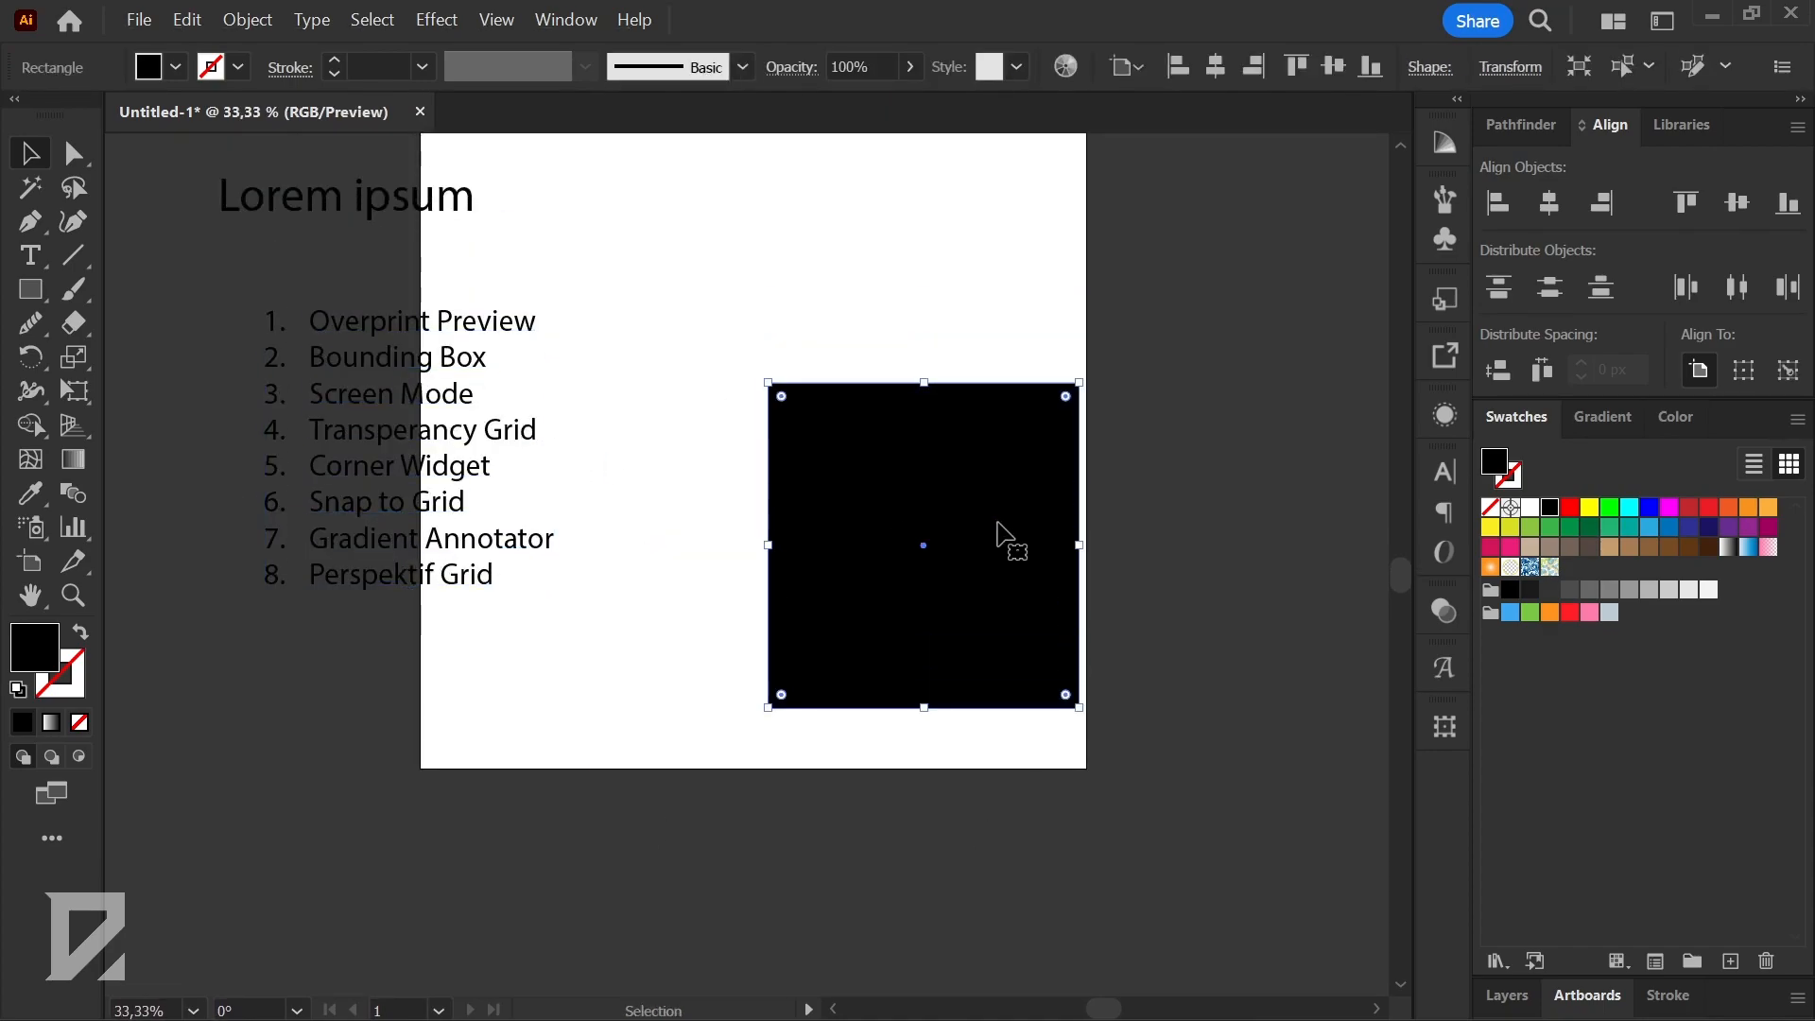
{"action": "scroll", "coordinate": [1031, 530], "scroll_direction": "up", "scroll_amount": 1}
{"action": "scroll", "coordinate": [1057, 522], "scroll_direction": "up", "scroll_amount": 1}
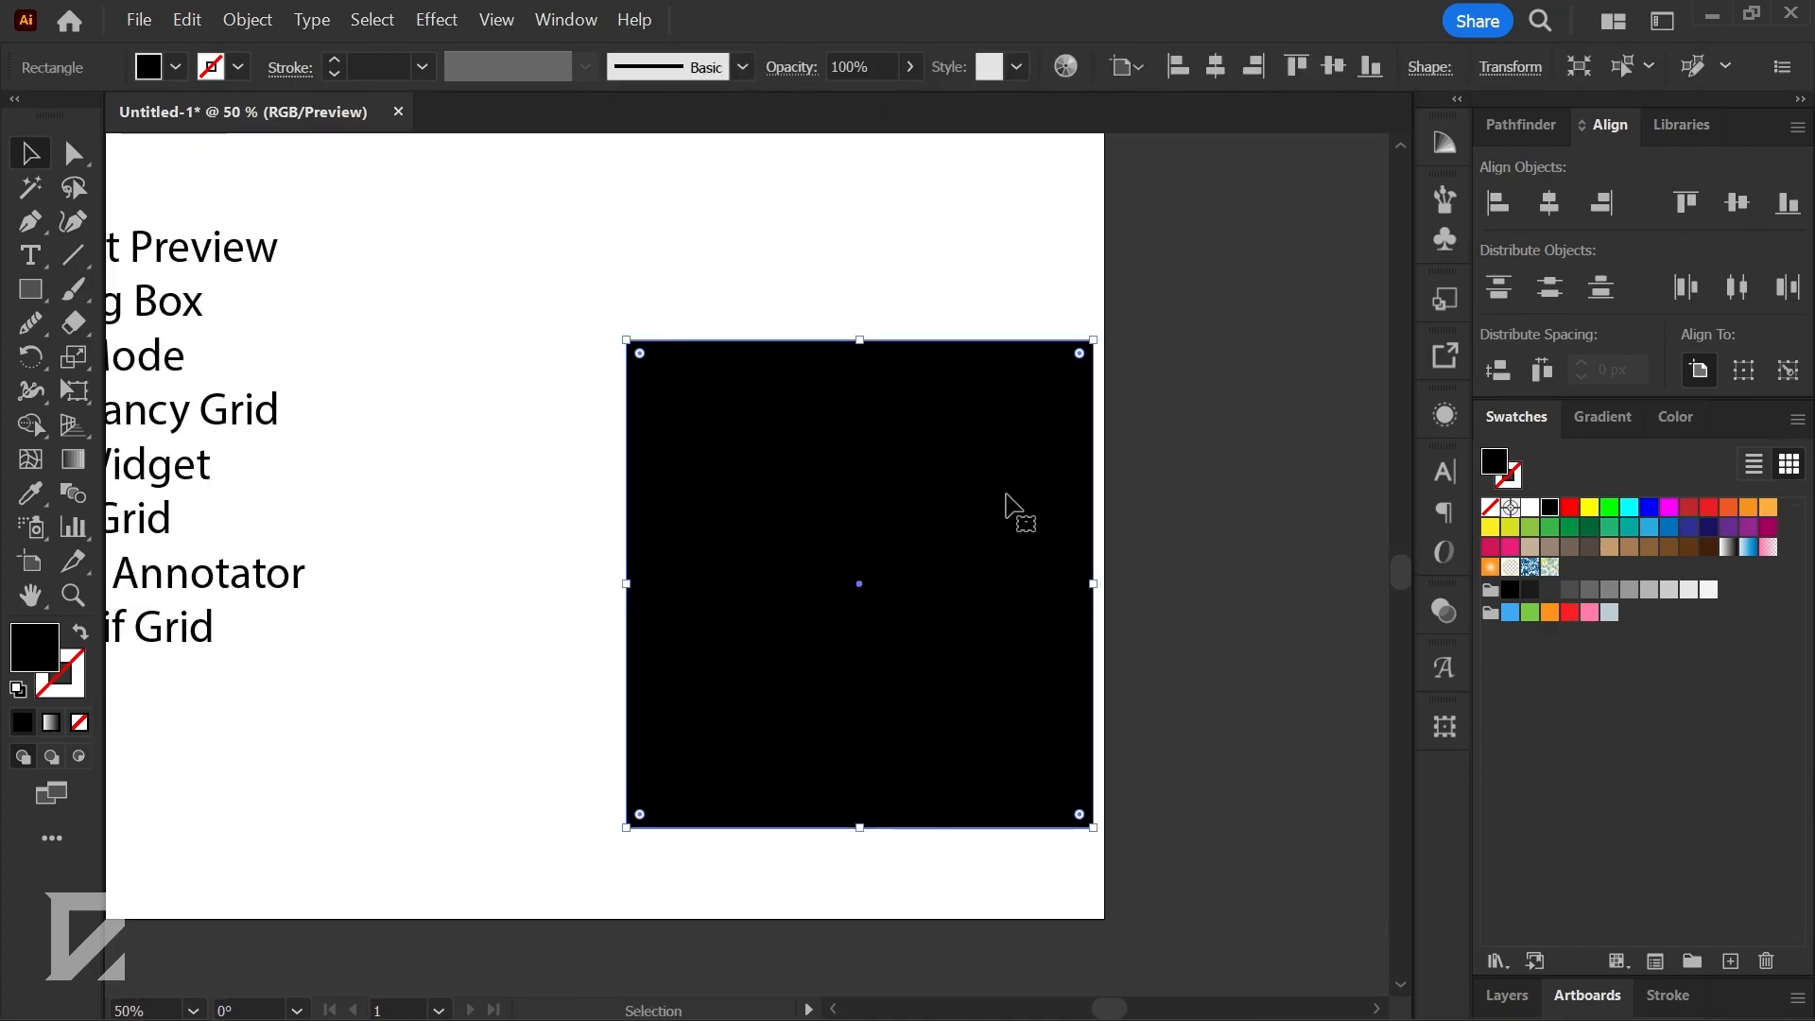
{"action": "left_click_drag", "start_coordinate": [1013, 511], "coordinate": [899, 369]}
- Turn on Snap to Grid and move the black rectangle left and down on the artboard
{"action": "left_click", "coordinate": [498, 23]}
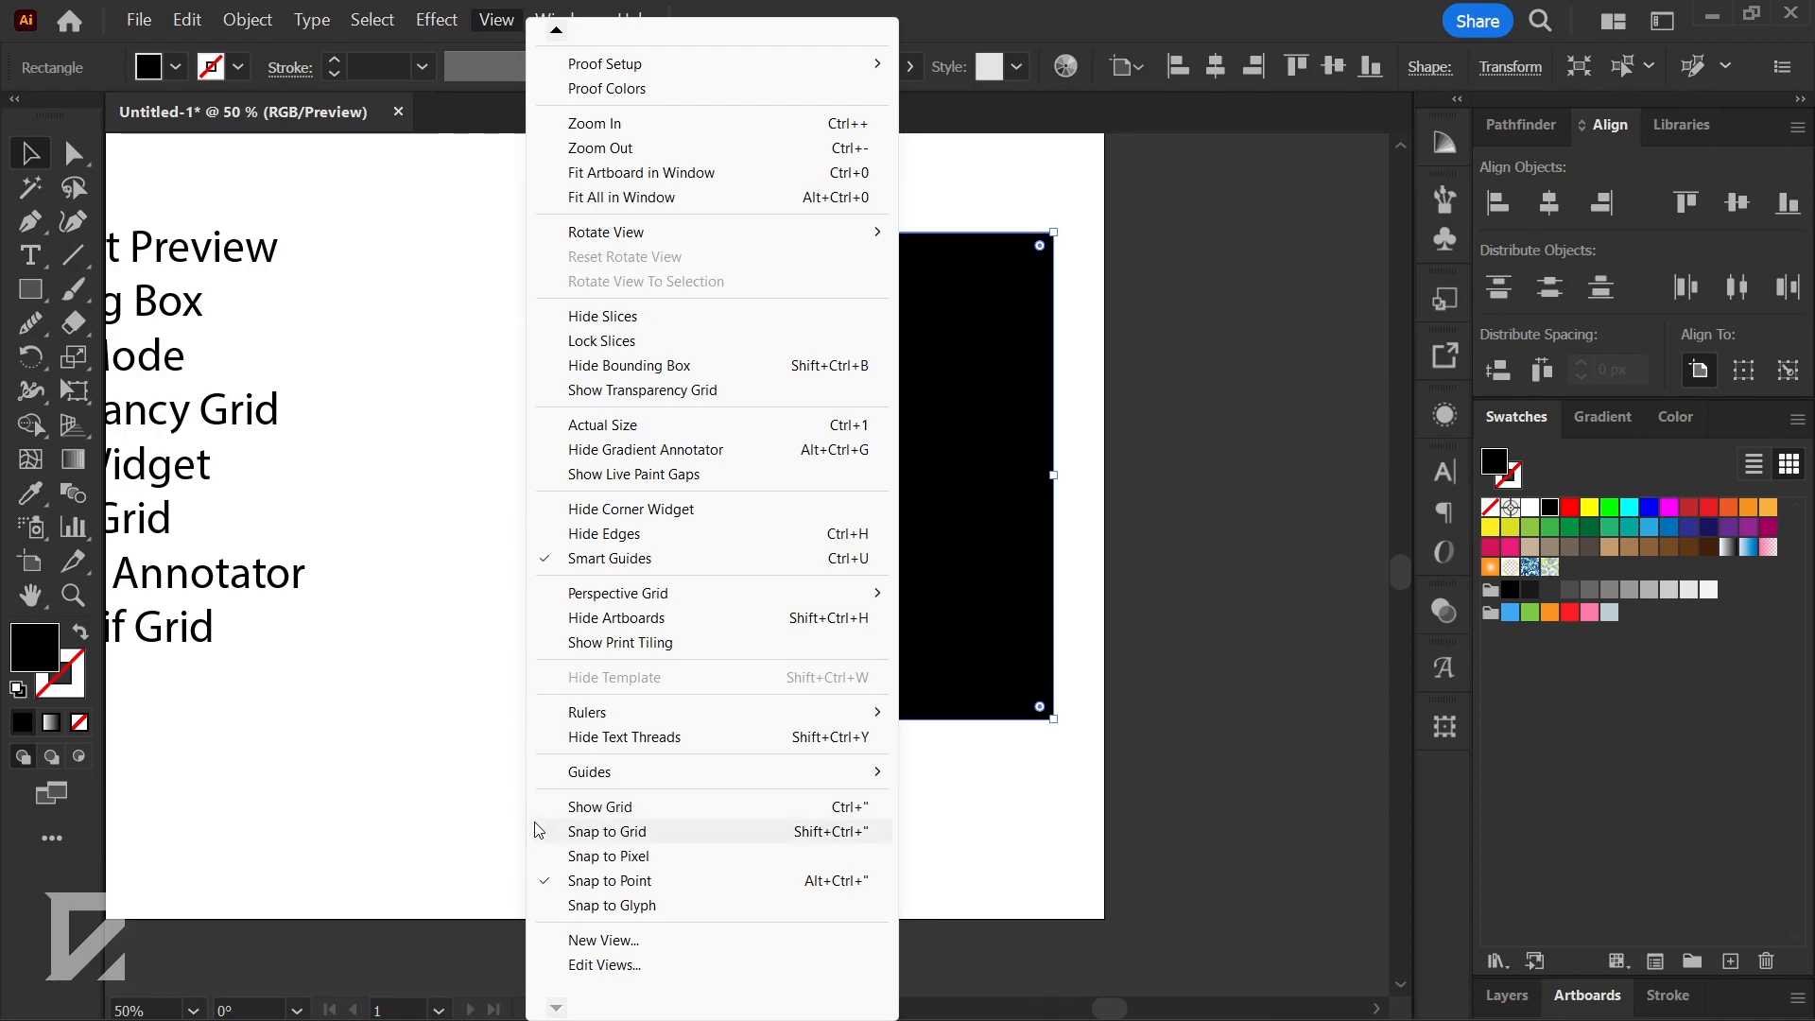
{"action": "left_click", "coordinate": [561, 836]}
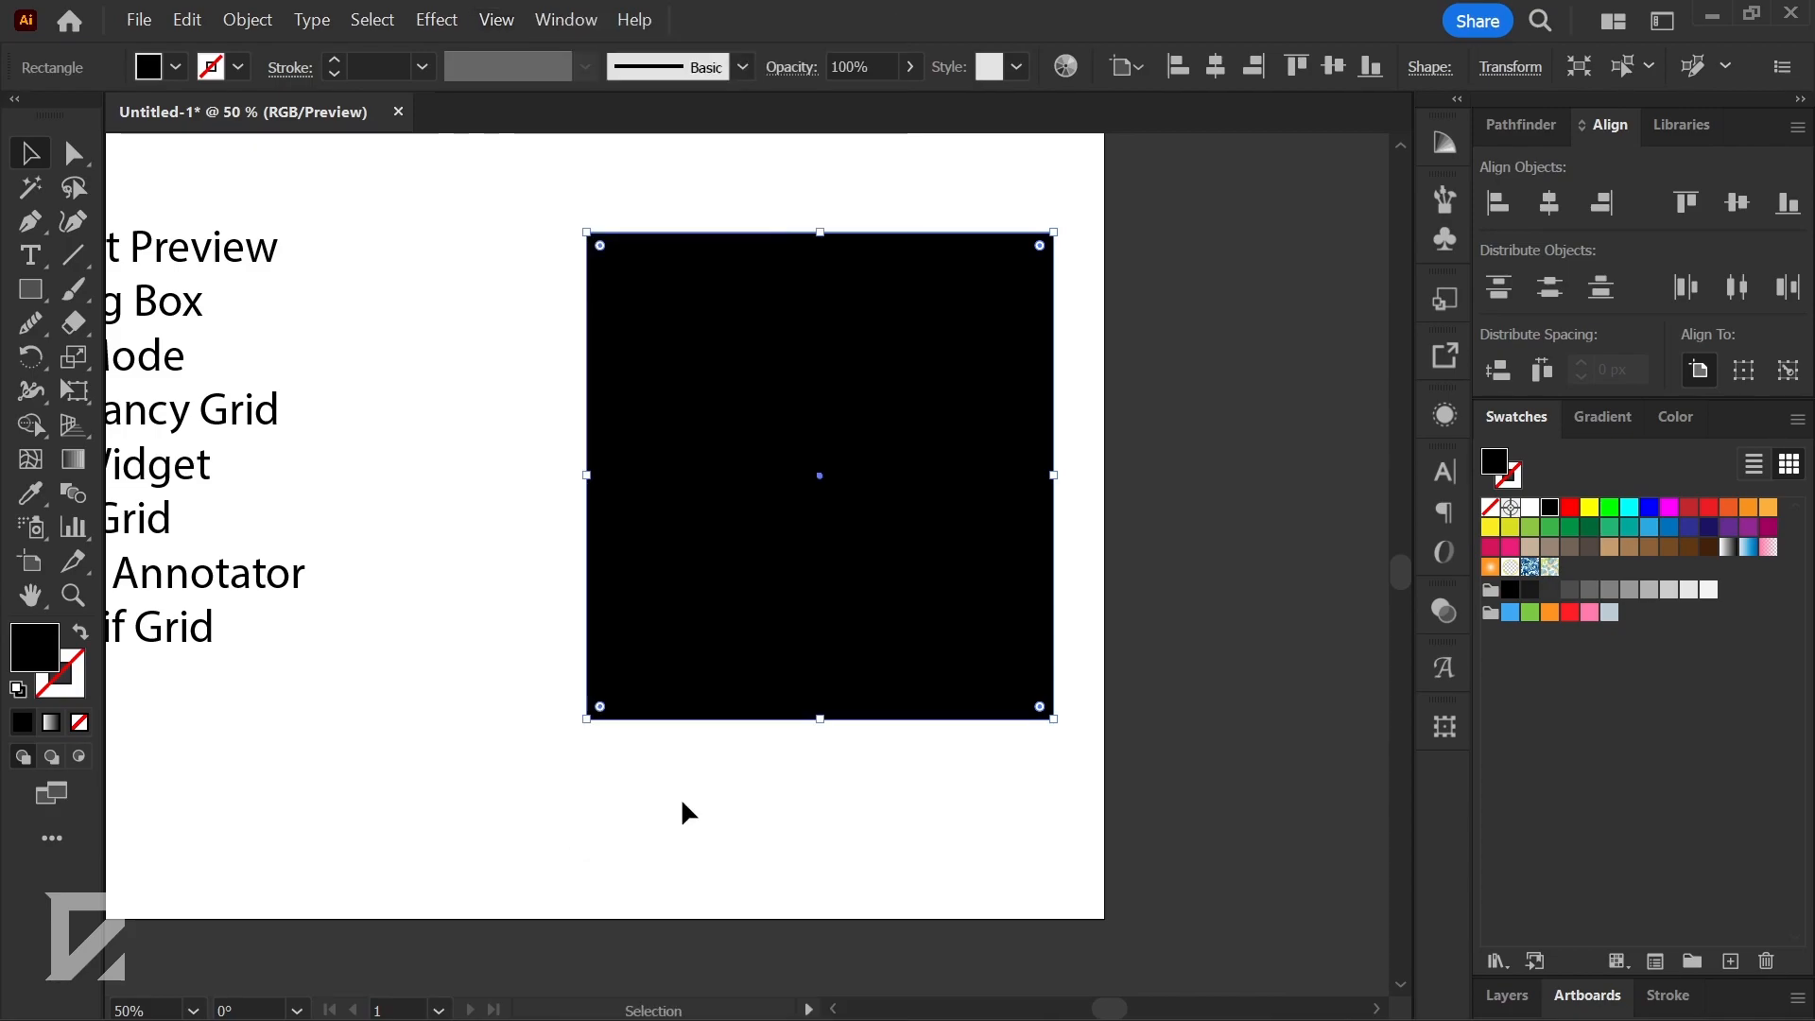
{"action": "left_click_drag", "start_coordinate": [709, 512], "coordinate": [579, 584]}
- Move the numbered list off the artboard to the empty canvas on its left
{"action": "scroll", "coordinate": [903, 430], "scroll_direction": "down", "scroll_amount": 3}
{"action": "left_click_drag", "start_coordinate": [782, 503], "coordinate": [628, 514]}
{"action": "scroll", "coordinate": [652, 501], "scroll_direction": "up", "scroll_amount": 3}
{"action": "scroll", "coordinate": [867, 474], "scroll_direction": "down", "scroll_amount": 2}
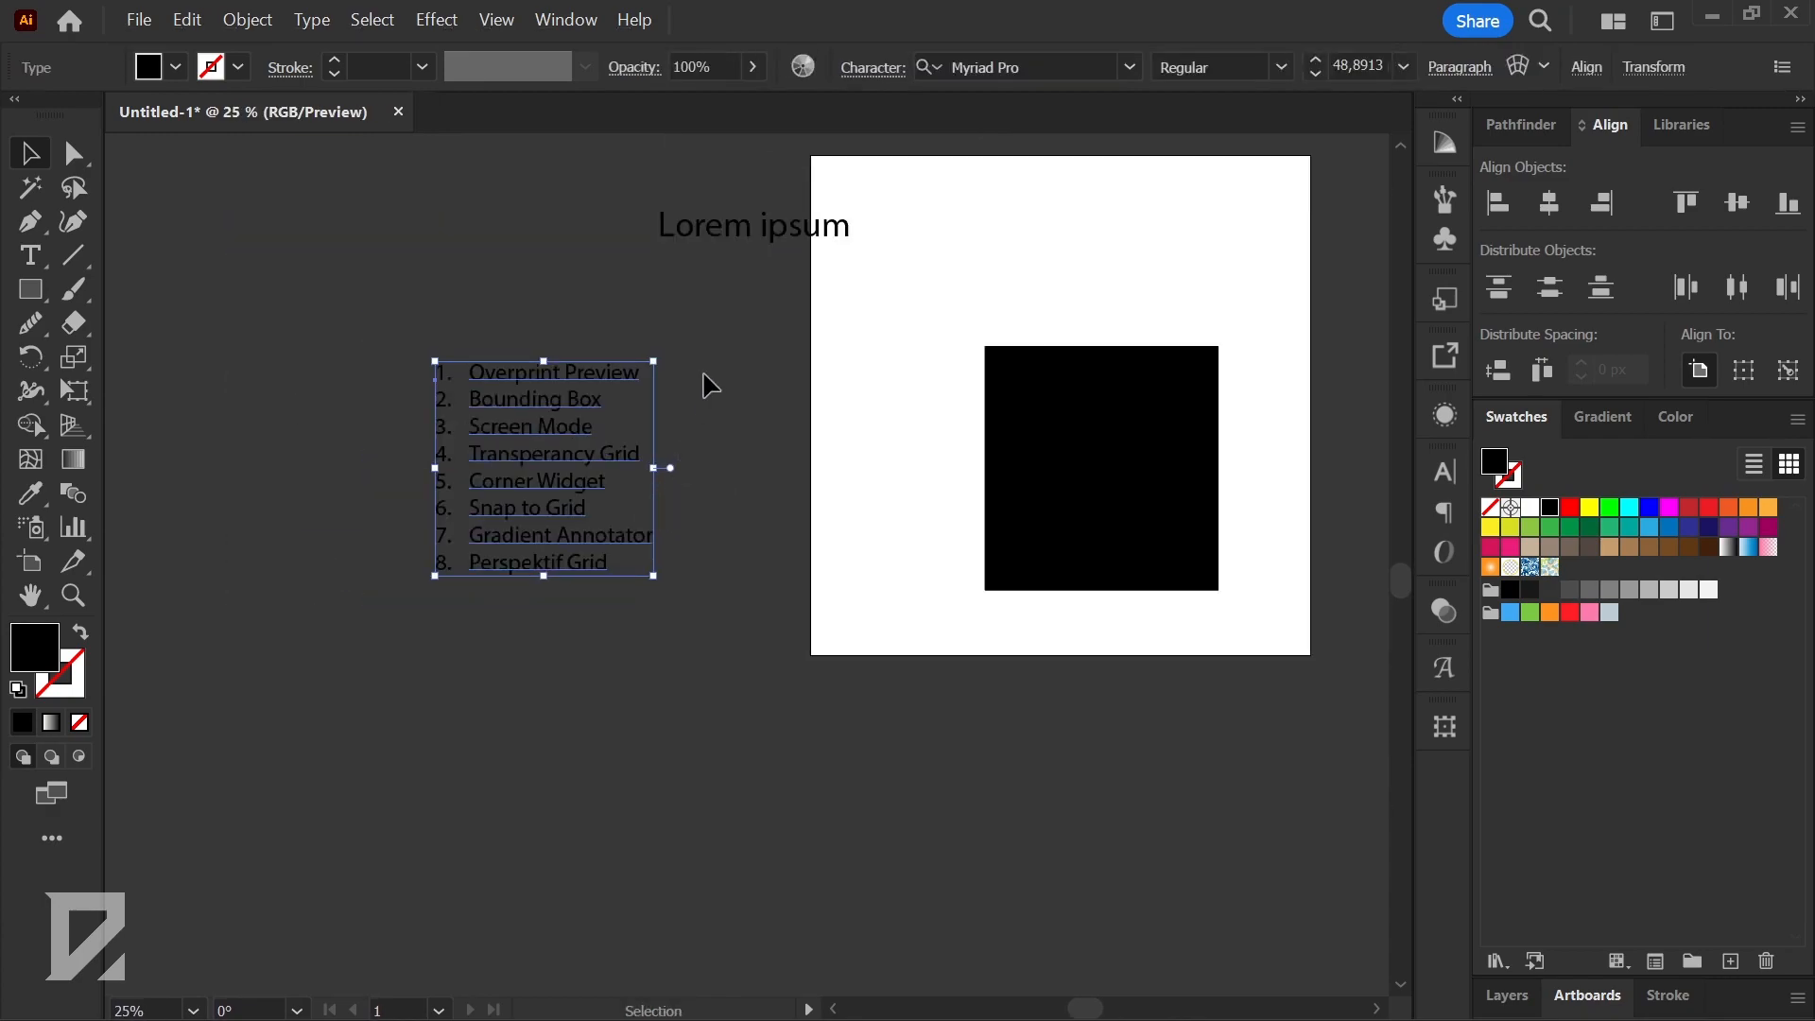
- Place the Lorem ipsum text above the black rectangle, aligned with the rectangle's left edge
{"action": "left_click_drag", "start_coordinate": [736, 243], "coordinate": [1081, 384]}
{"action": "scroll", "coordinate": [1040, 269], "scroll_direction": "up", "scroll_amount": 3}
{"action": "scroll", "coordinate": [1135, 329], "scroll_direction": "up", "scroll_amount": 4}
{"action": "scroll", "coordinate": [765, 438], "scroll_direction": "down", "scroll_amount": 4}
{"action": "scroll", "coordinate": [810, 438], "scroll_direction": "up", "scroll_amount": 1}
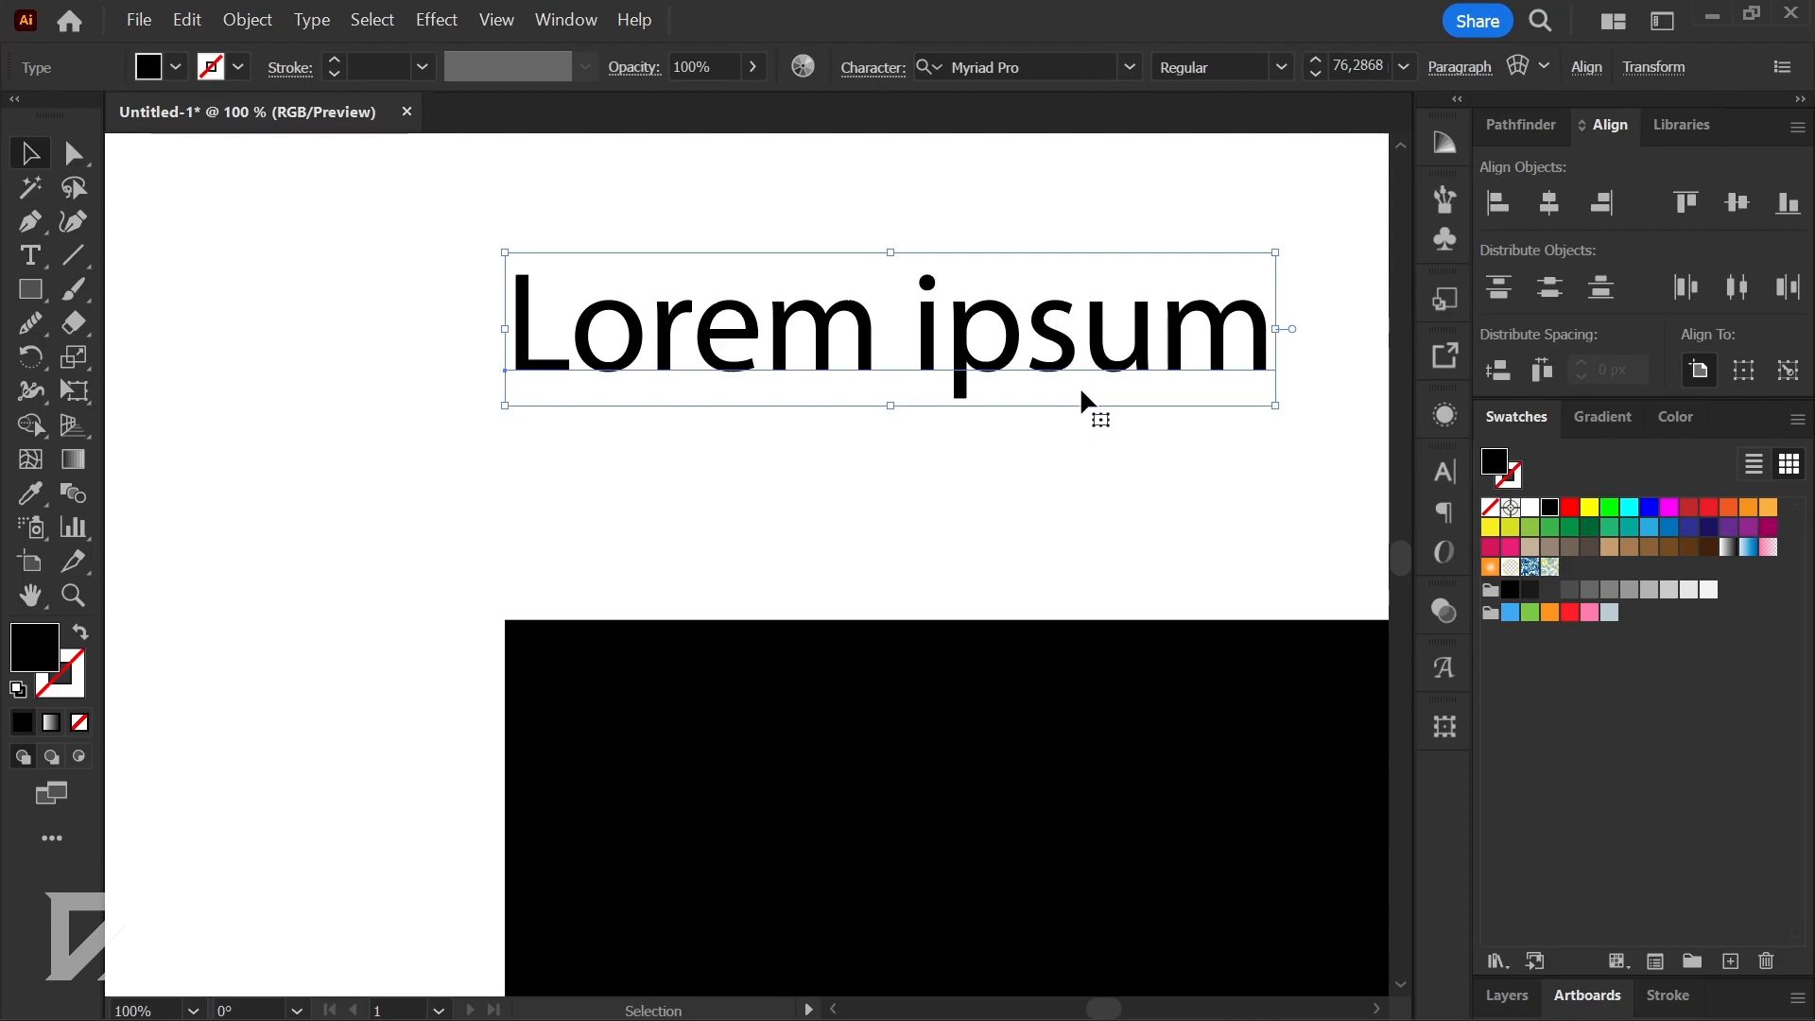
- Check the Snap to Grid setting and move the Lorem ipsum text left and down, closer to the rectangle
{"action": "left_click", "coordinate": [494, 21]}
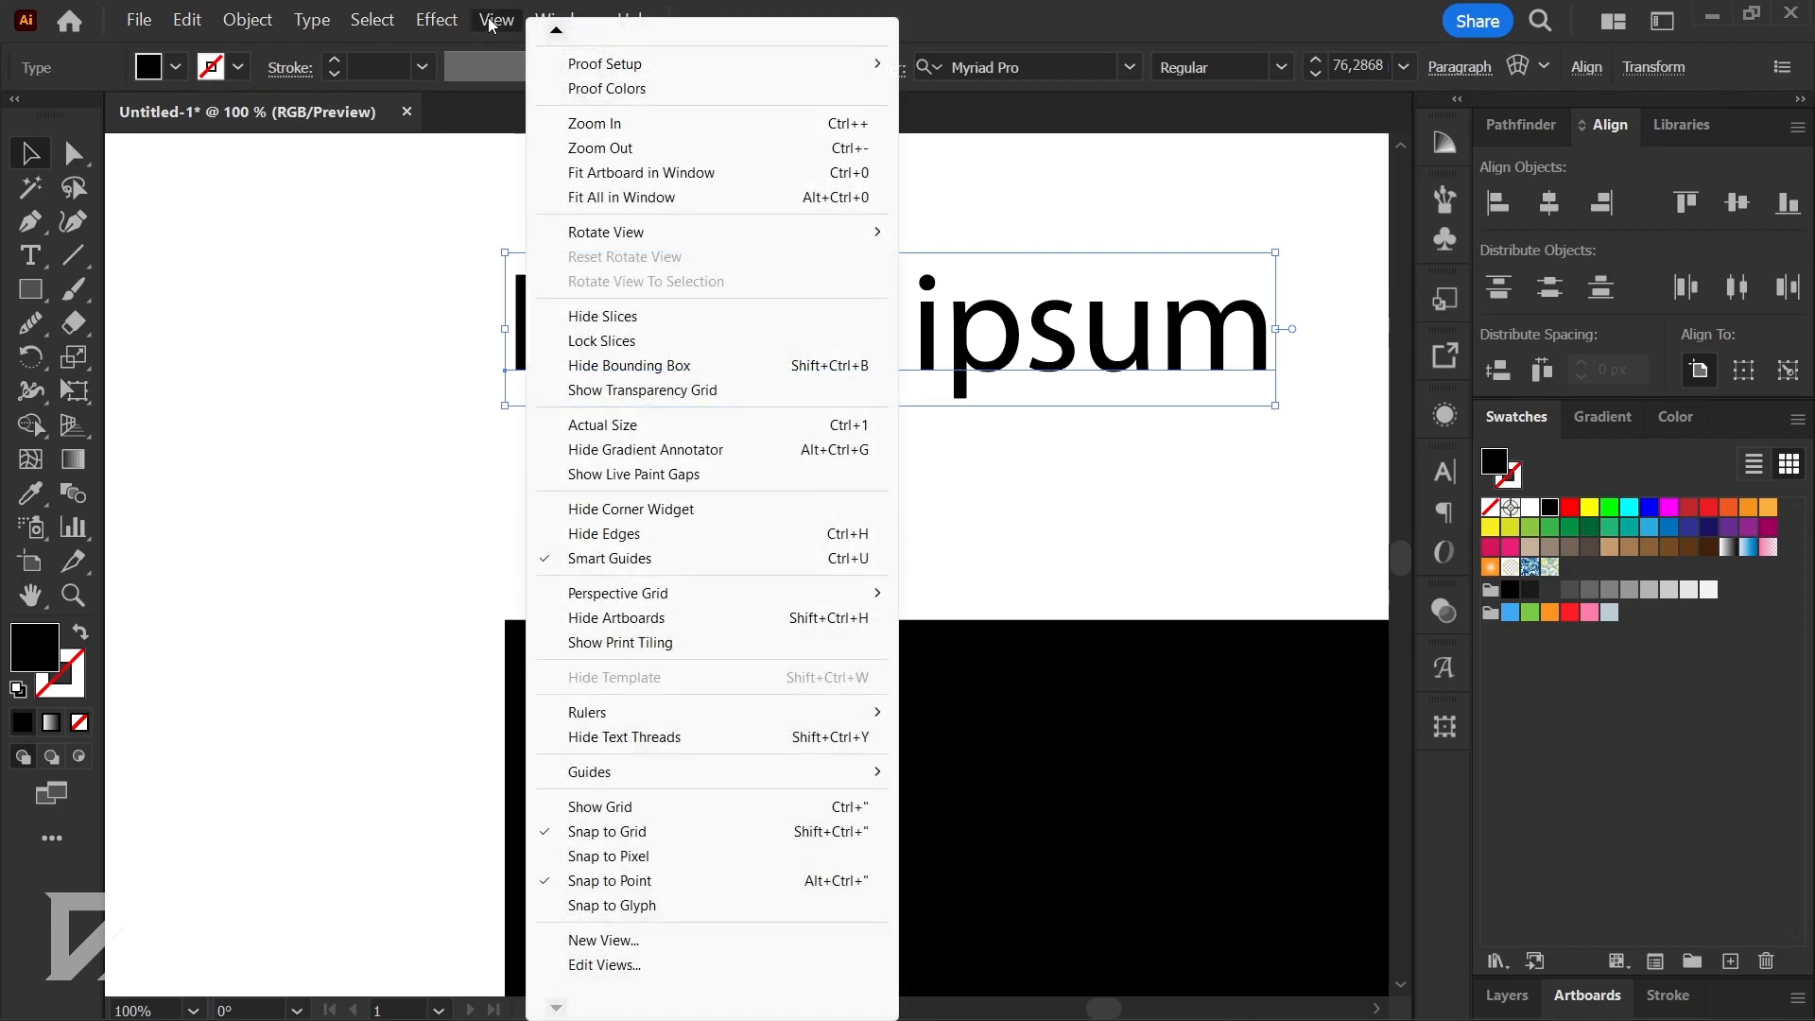
{"action": "left_click", "coordinate": [1070, 406]}
{"action": "scroll", "coordinate": [1070, 407], "scroll_direction": "right", "scroll_amount": 1}
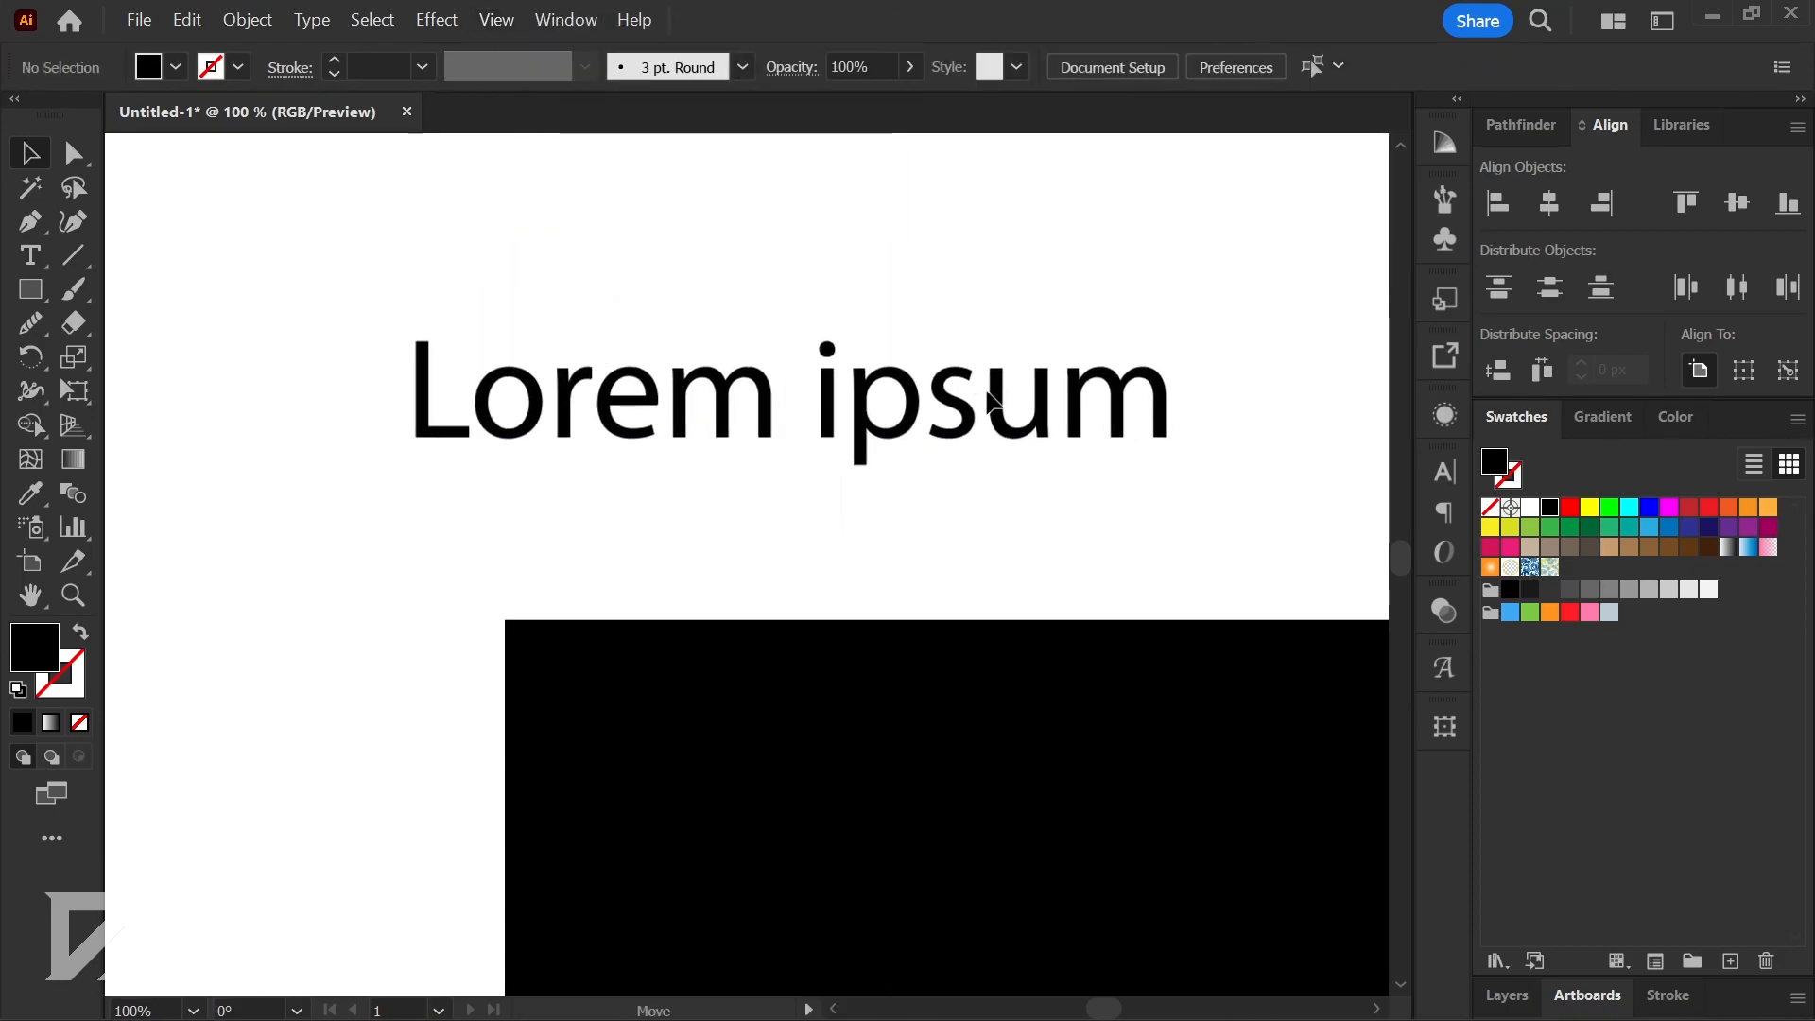
{"action": "left_click", "coordinate": [1072, 408]}
{"action": "scroll", "coordinate": [1069, 404], "scroll_direction": "up", "scroll_amount": 1}
{"action": "scroll", "coordinate": [877, 453], "scroll_direction": "down", "scroll_amount": 4}
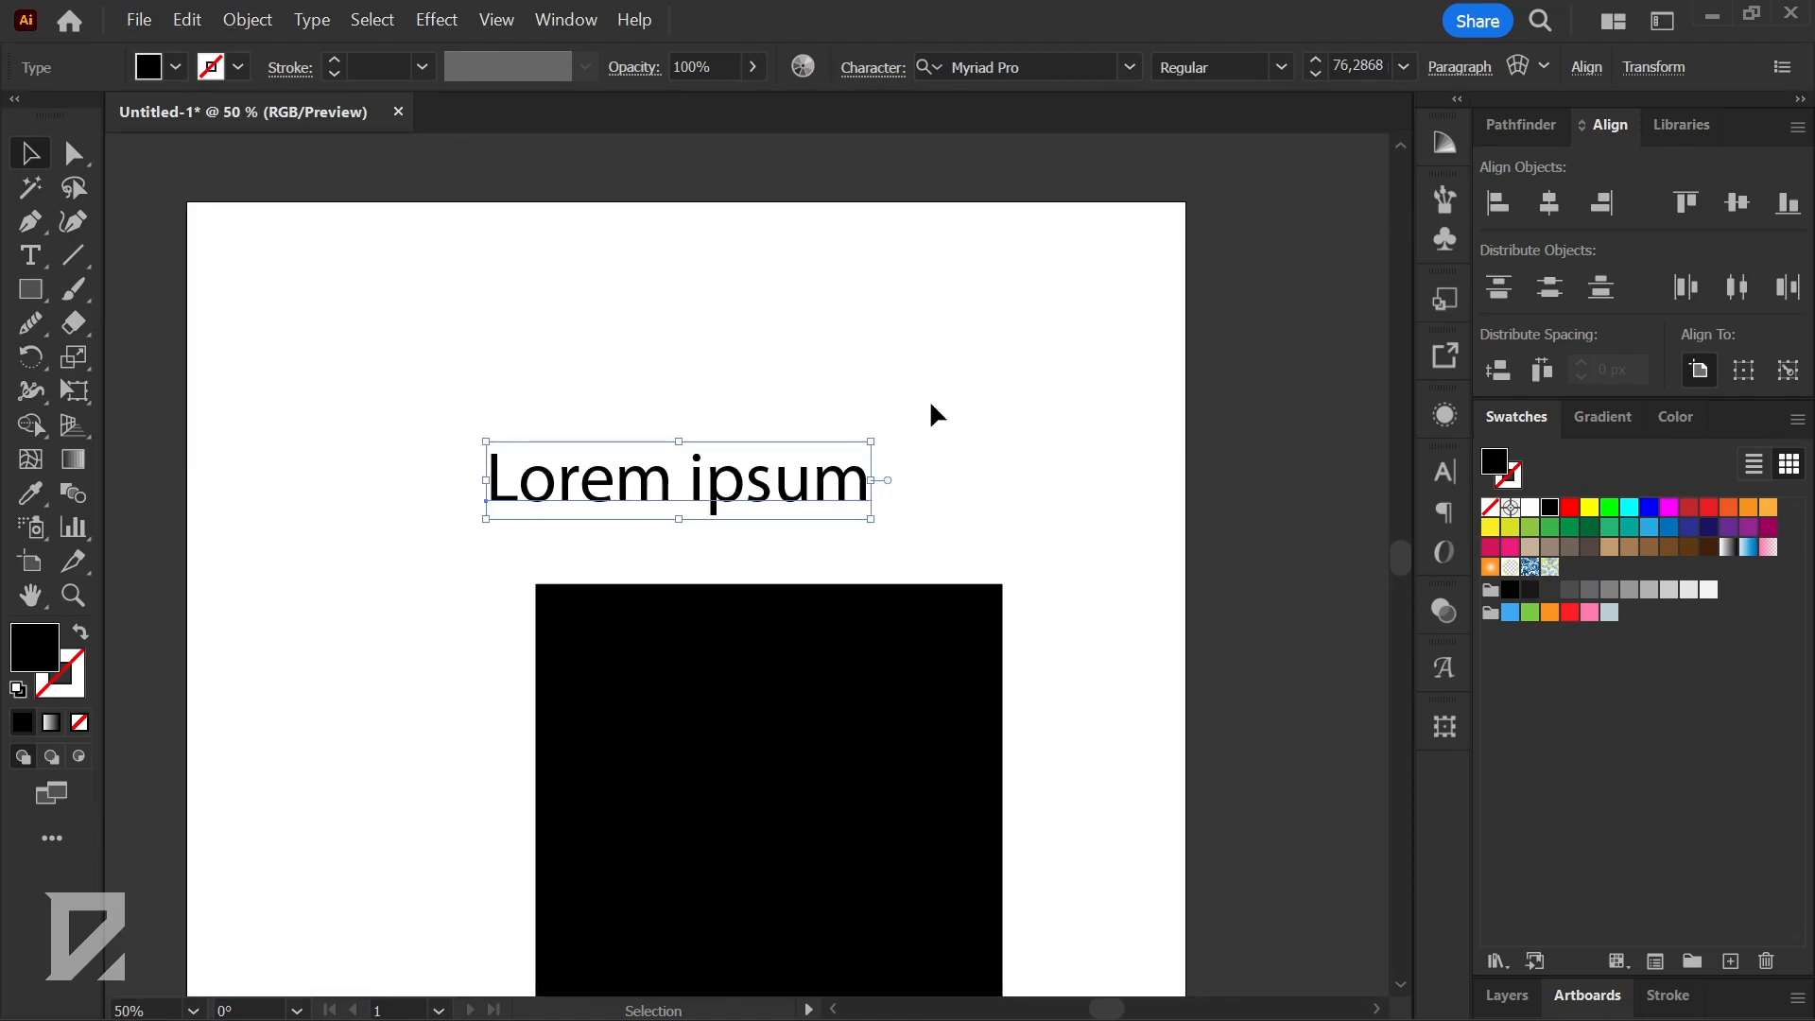
- Shift the Lorem ipsum text slightly right and down with snapping on
{"action": "scroll", "coordinate": [1004, 231], "scroll_direction": "up", "scroll_amount": 6}
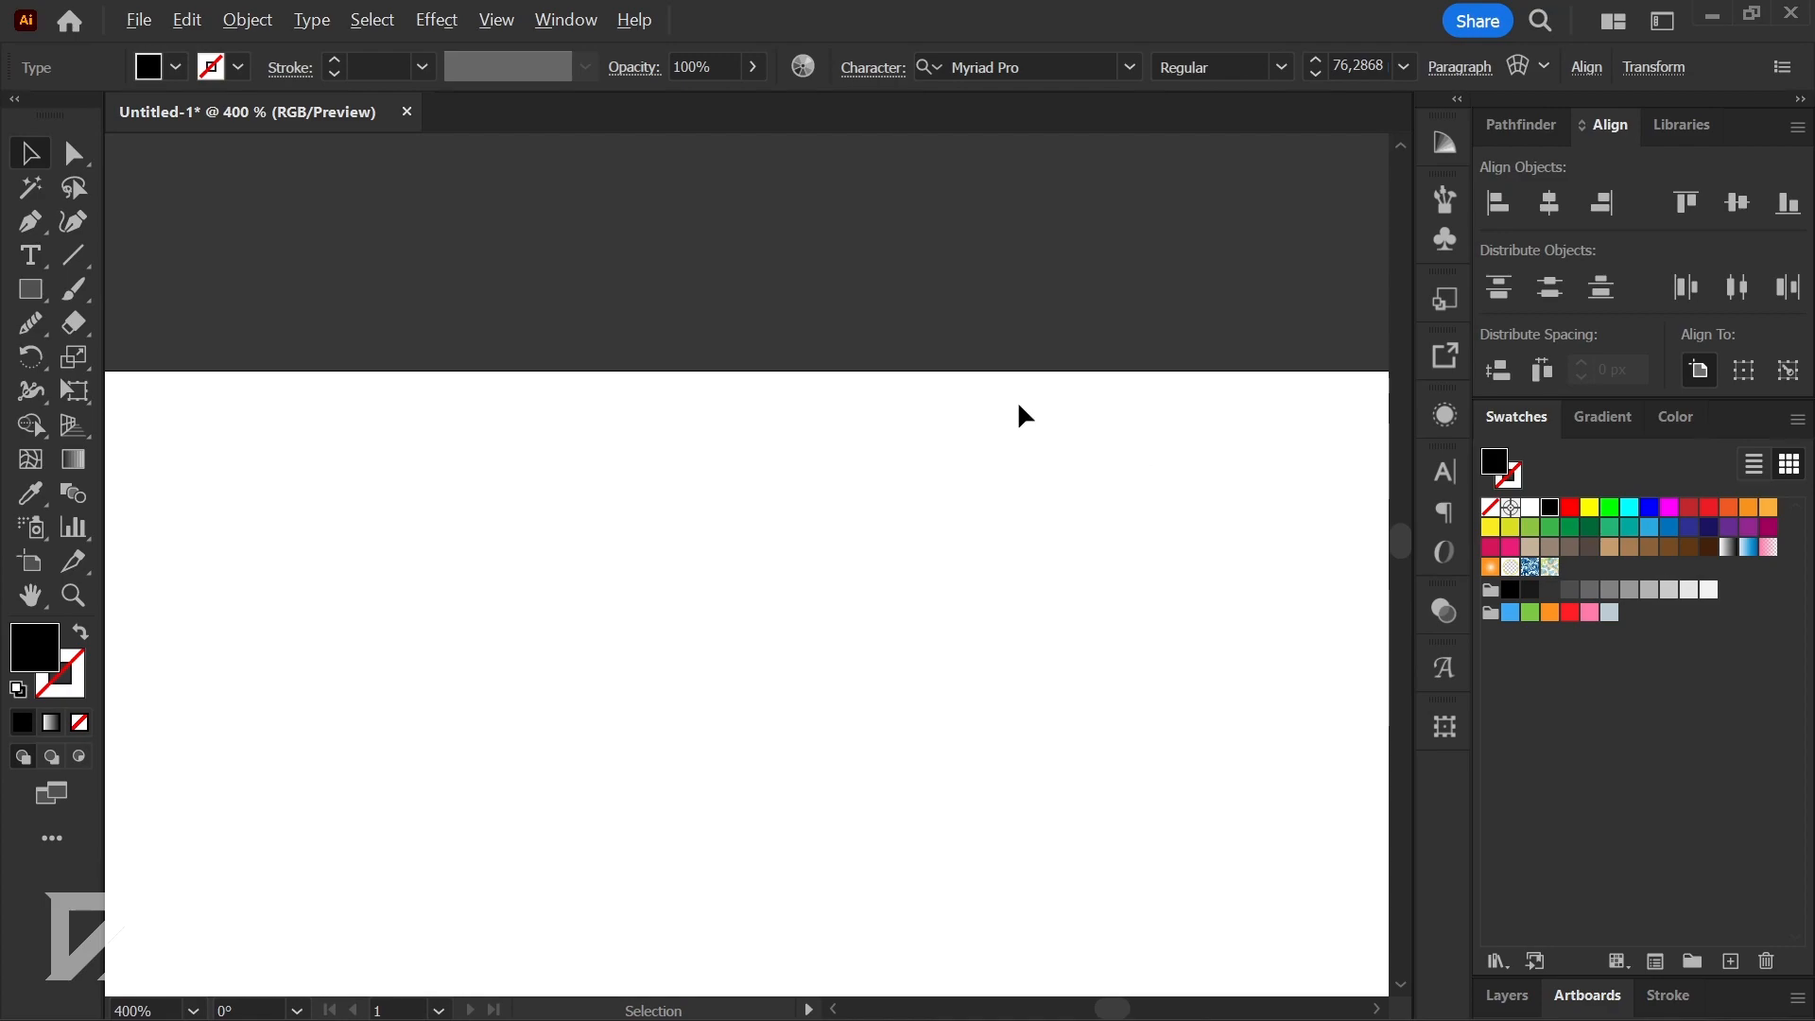
{"action": "scroll", "coordinate": [1049, 416], "scroll_direction": "down", "scroll_amount": 9}
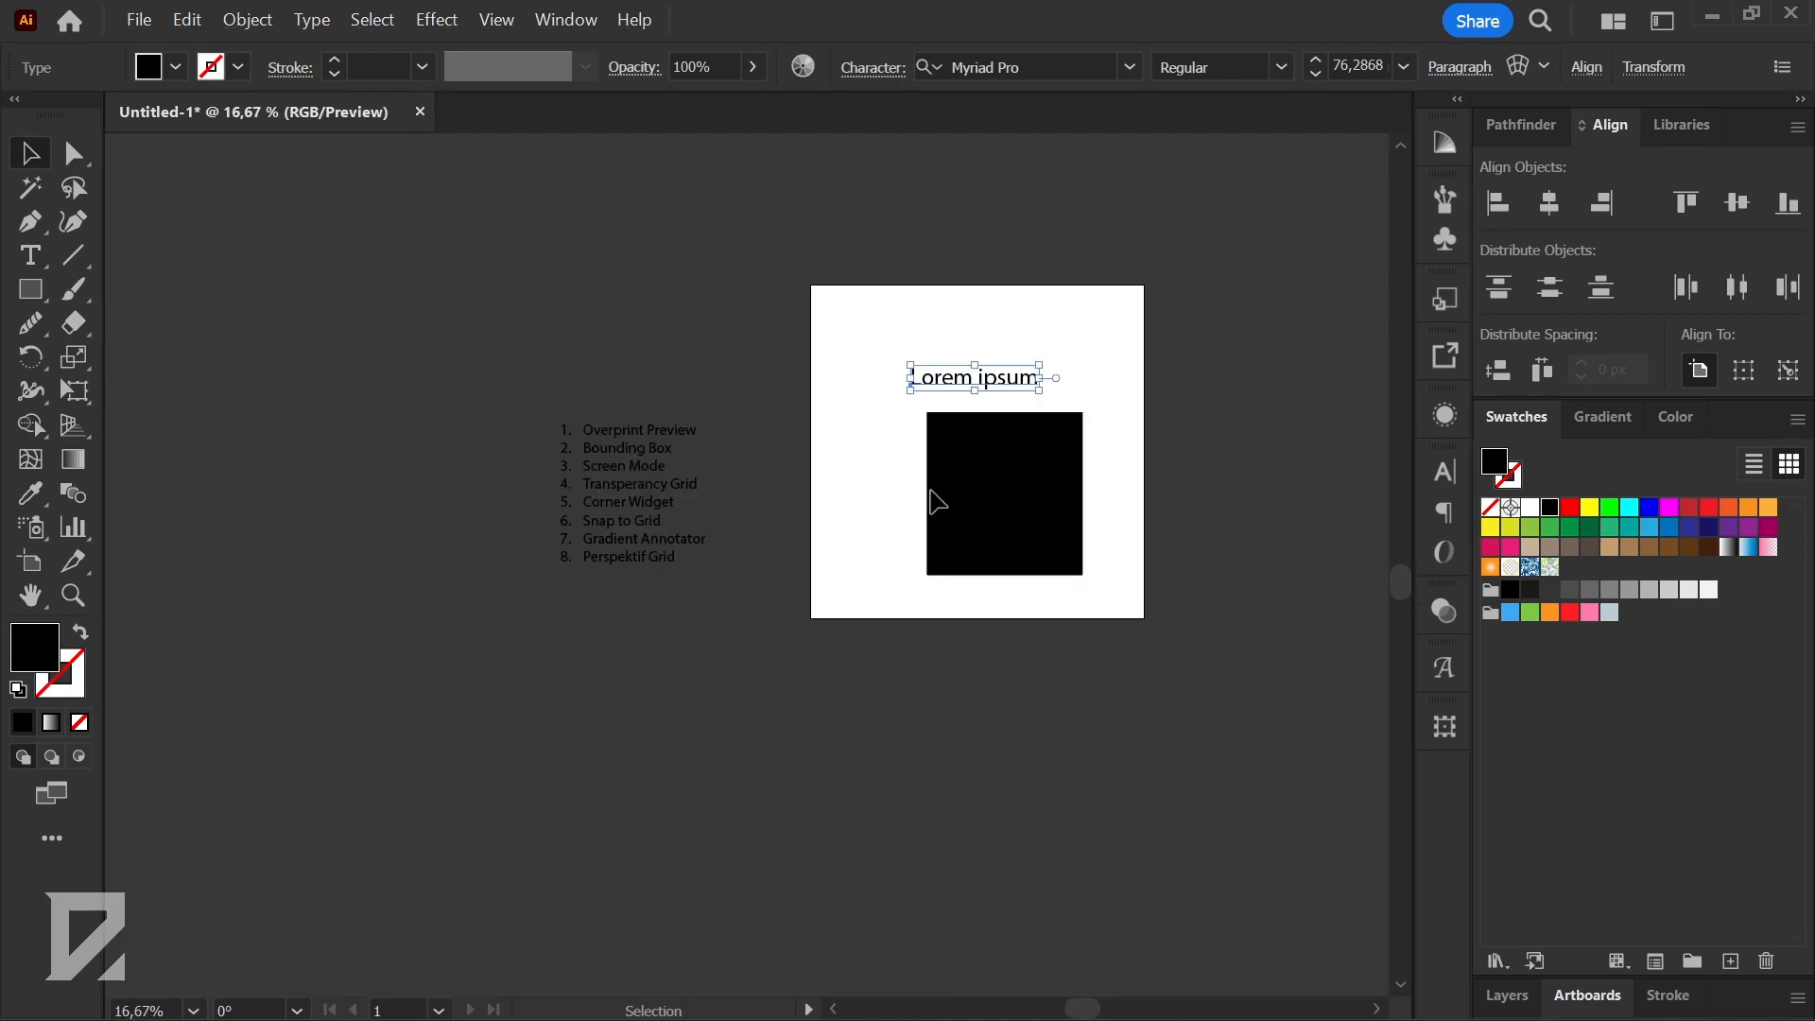
{"action": "scroll", "coordinate": [1009, 393], "scroll_direction": "up", "scroll_amount": 7}
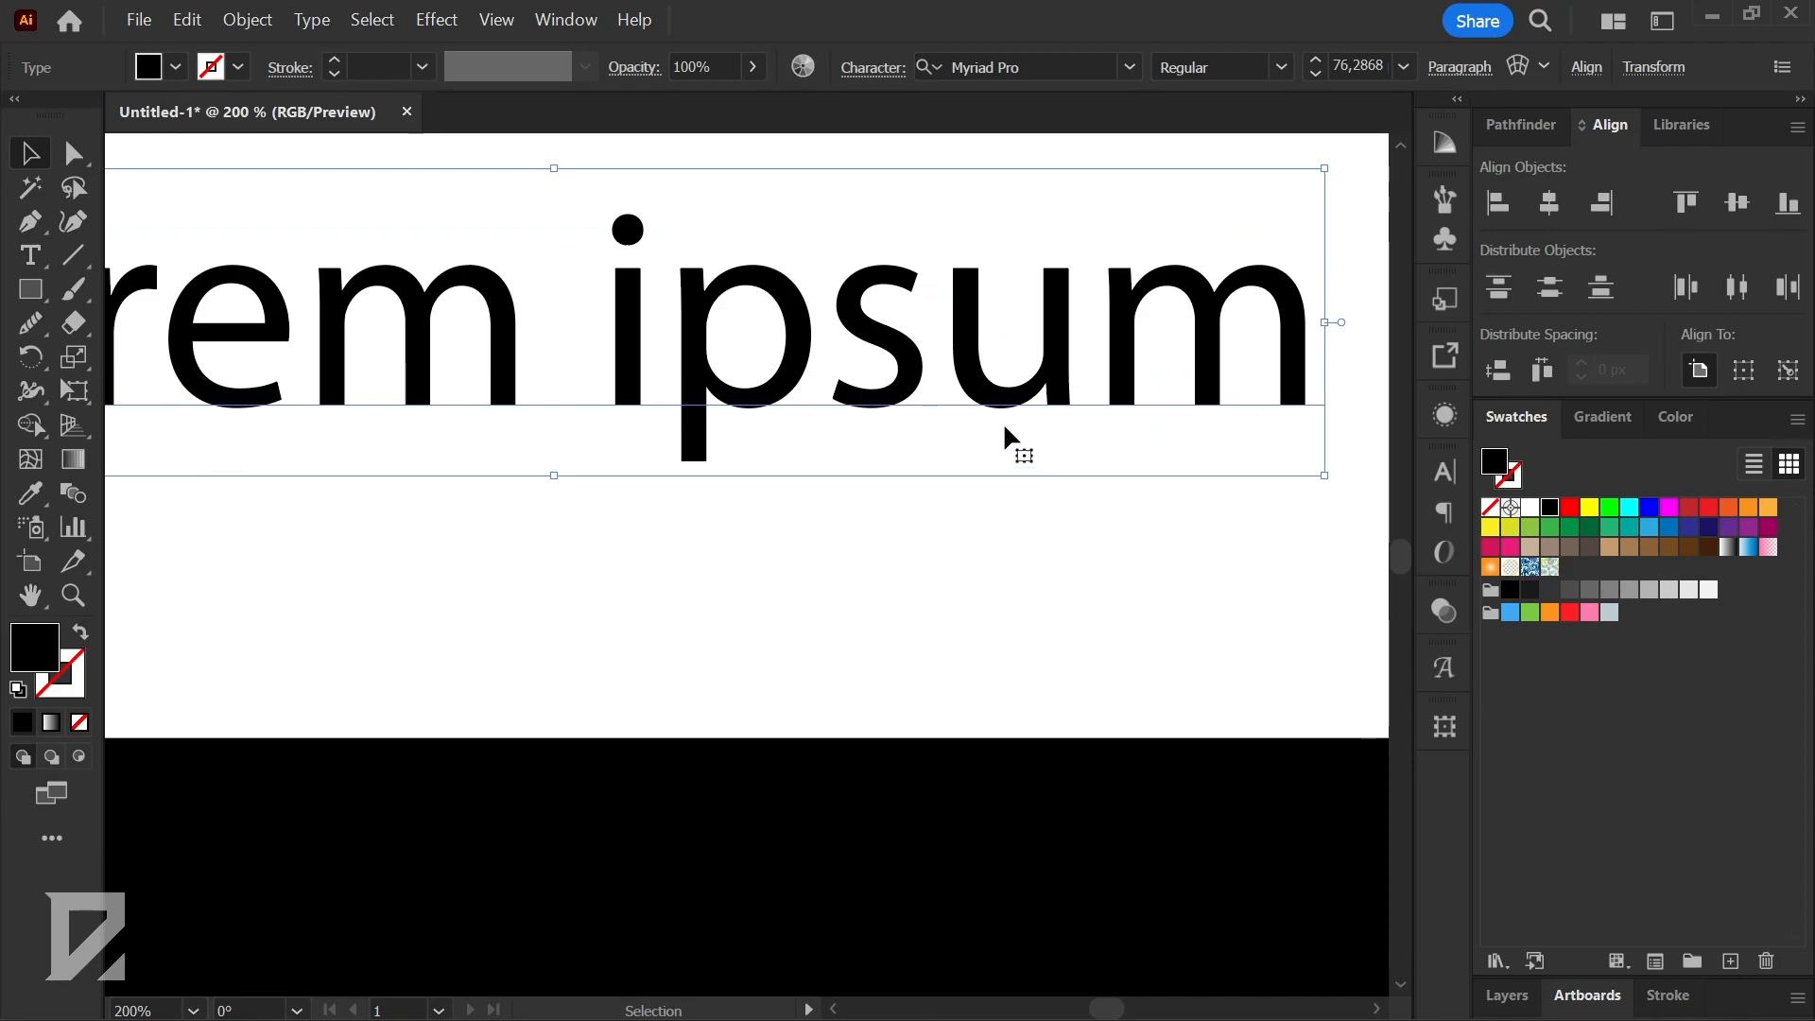
{"action": "left_click_drag", "start_coordinate": [1013, 436], "coordinate": [1114, 406]}
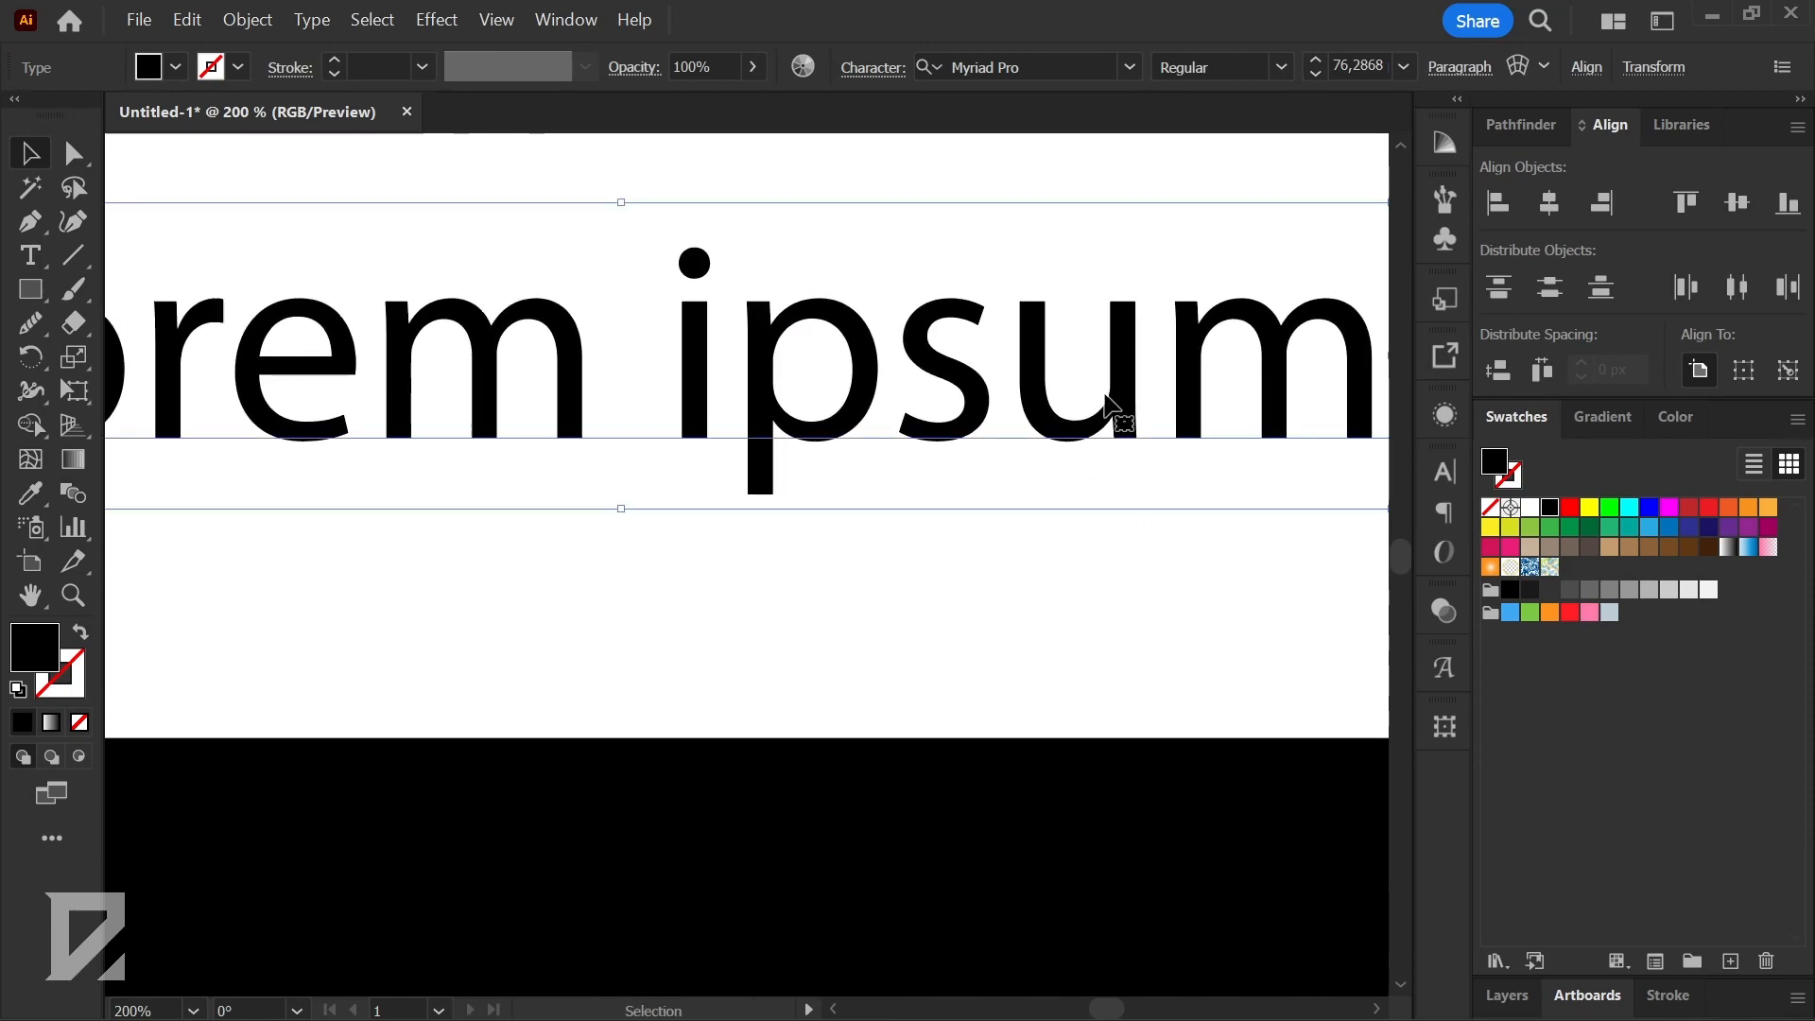
{"action": "scroll", "coordinate": [1115, 405], "scroll_direction": "down", "scroll_amount": 3}
{"action": "scroll", "coordinate": [1012, 417], "scroll_direction": "down", "scroll_amount": 4}
{"action": "scroll", "coordinate": [1044, 437], "scroll_direction": "up", "scroll_amount": 3}
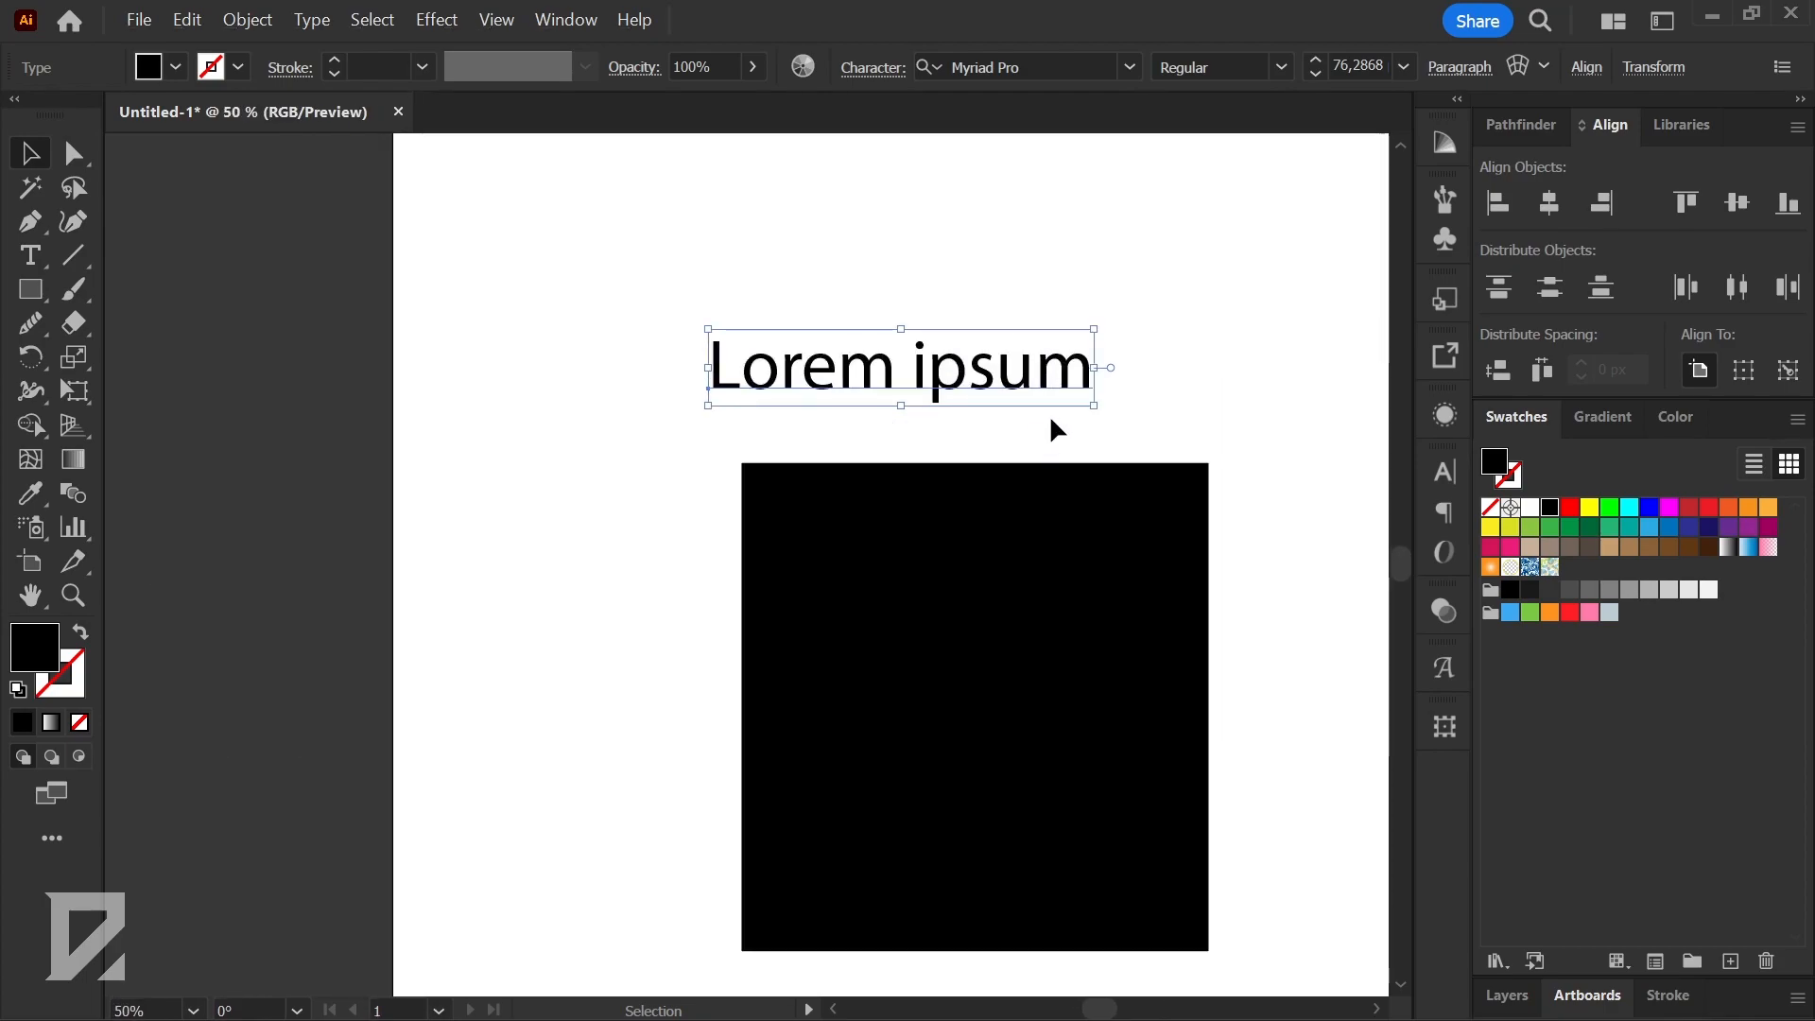
- Turn off Snap to Grid and move the Lorem ipsum text up and to the left
{"action": "left_click", "coordinate": [515, 22]}
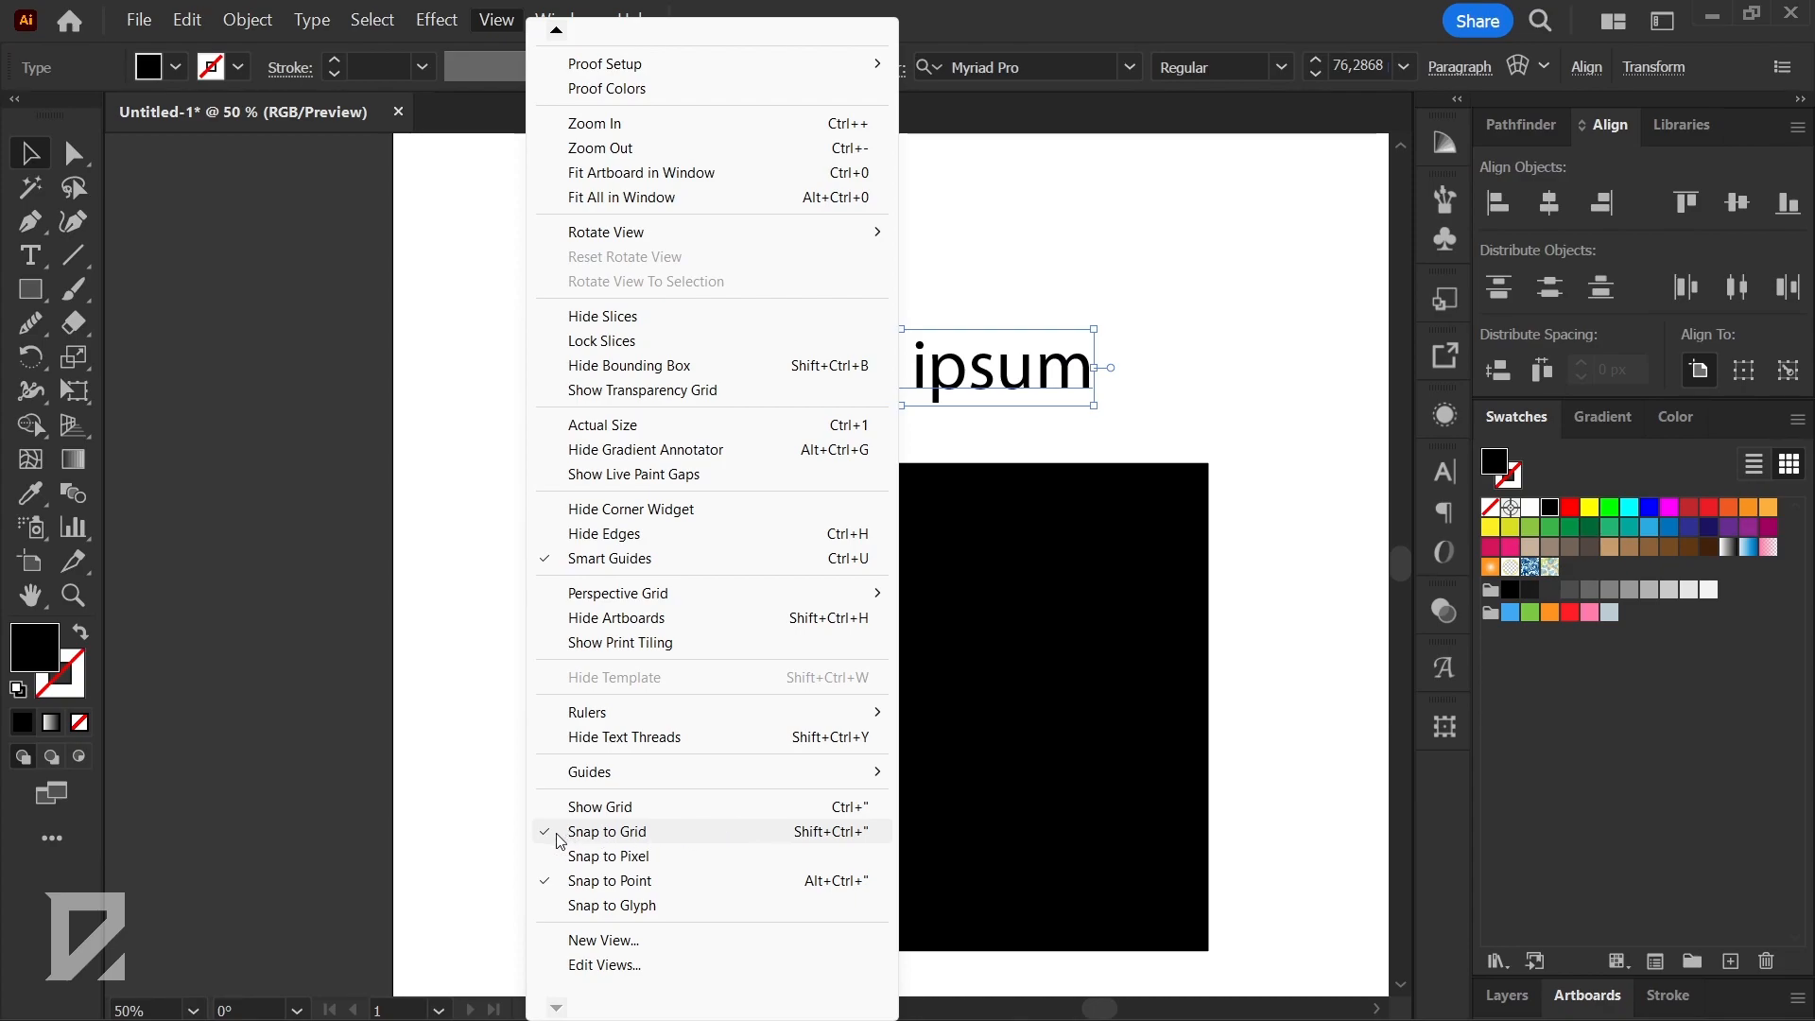
{"action": "left_click", "coordinate": [640, 835]}
{"action": "left_click_drag", "start_coordinate": [1014, 377], "coordinate": [889, 299]}
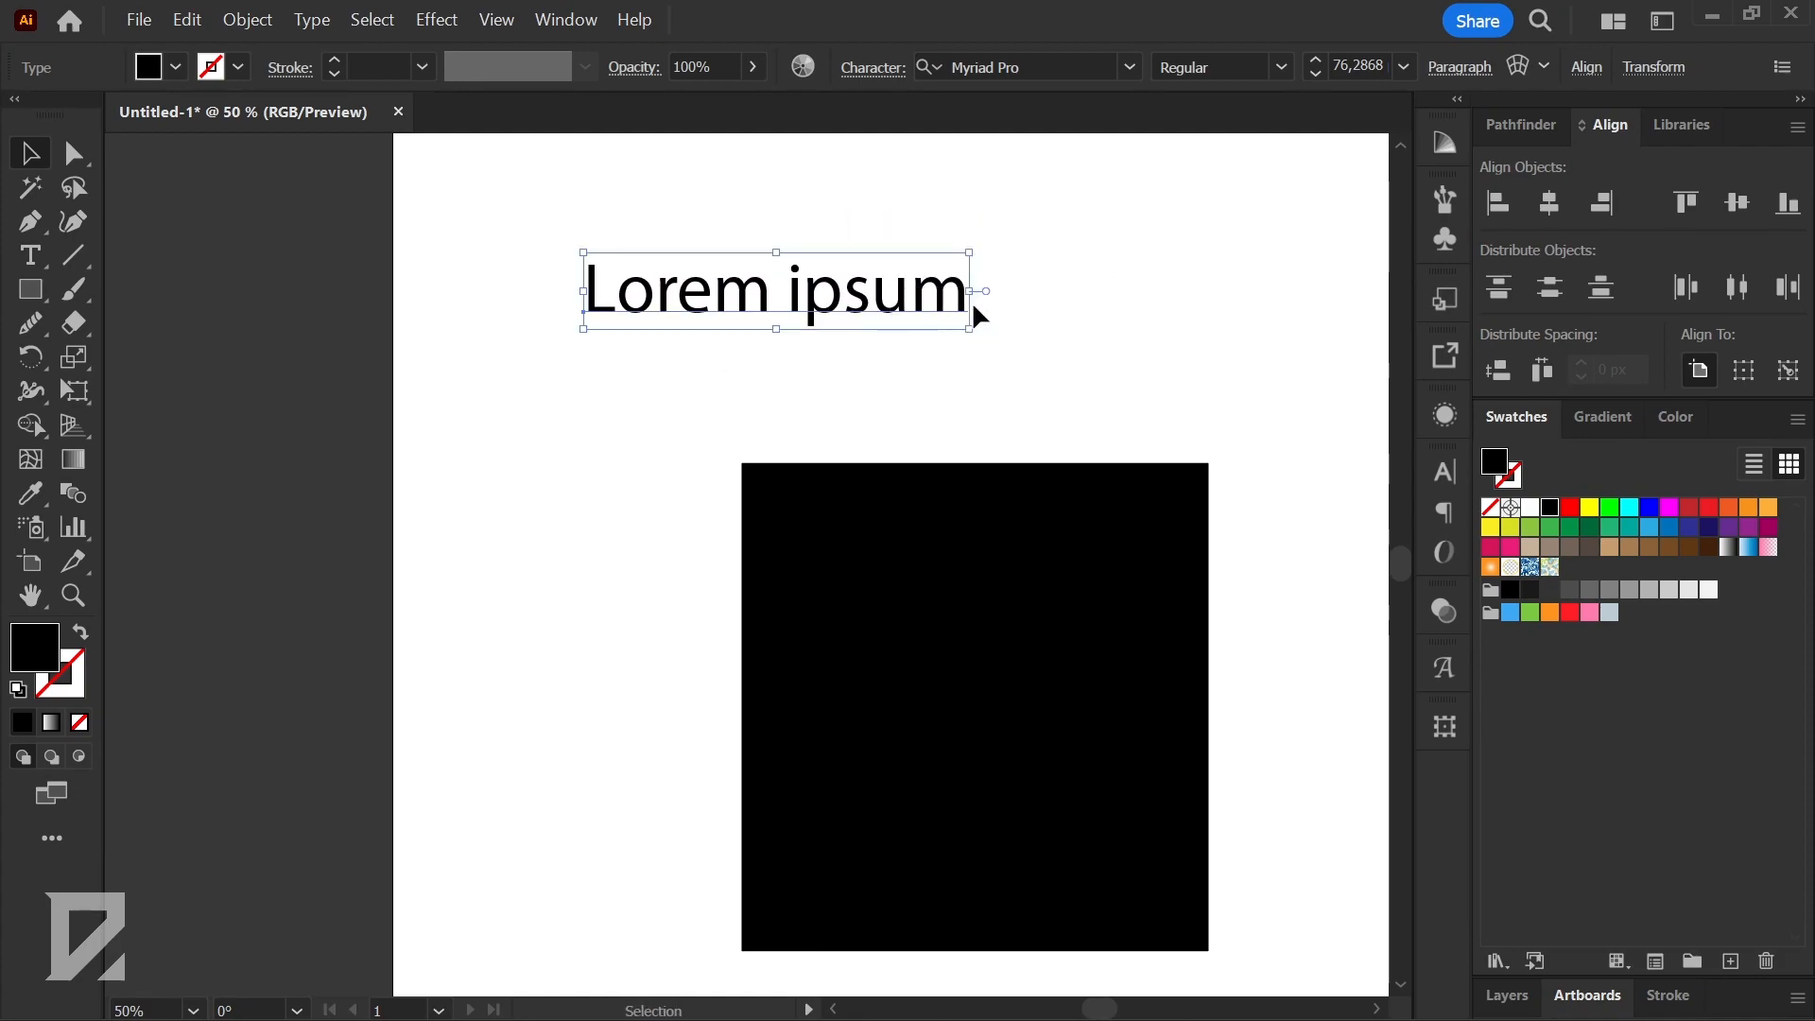
- Move the Lorem ipsum text to the right so that it sits above the black rectangle
{"action": "scroll", "coordinate": [1014, 310], "scroll_direction": "down", "scroll_amount": 2, "text": "alt"}
{"action": "scroll", "coordinate": [998, 333], "scroll_direction": "up", "scroll_amount": 2, "text": "alt"}
{"action": "scroll", "coordinate": [999, 332], "scroll_direction": "up", "scroll_amount": 1}
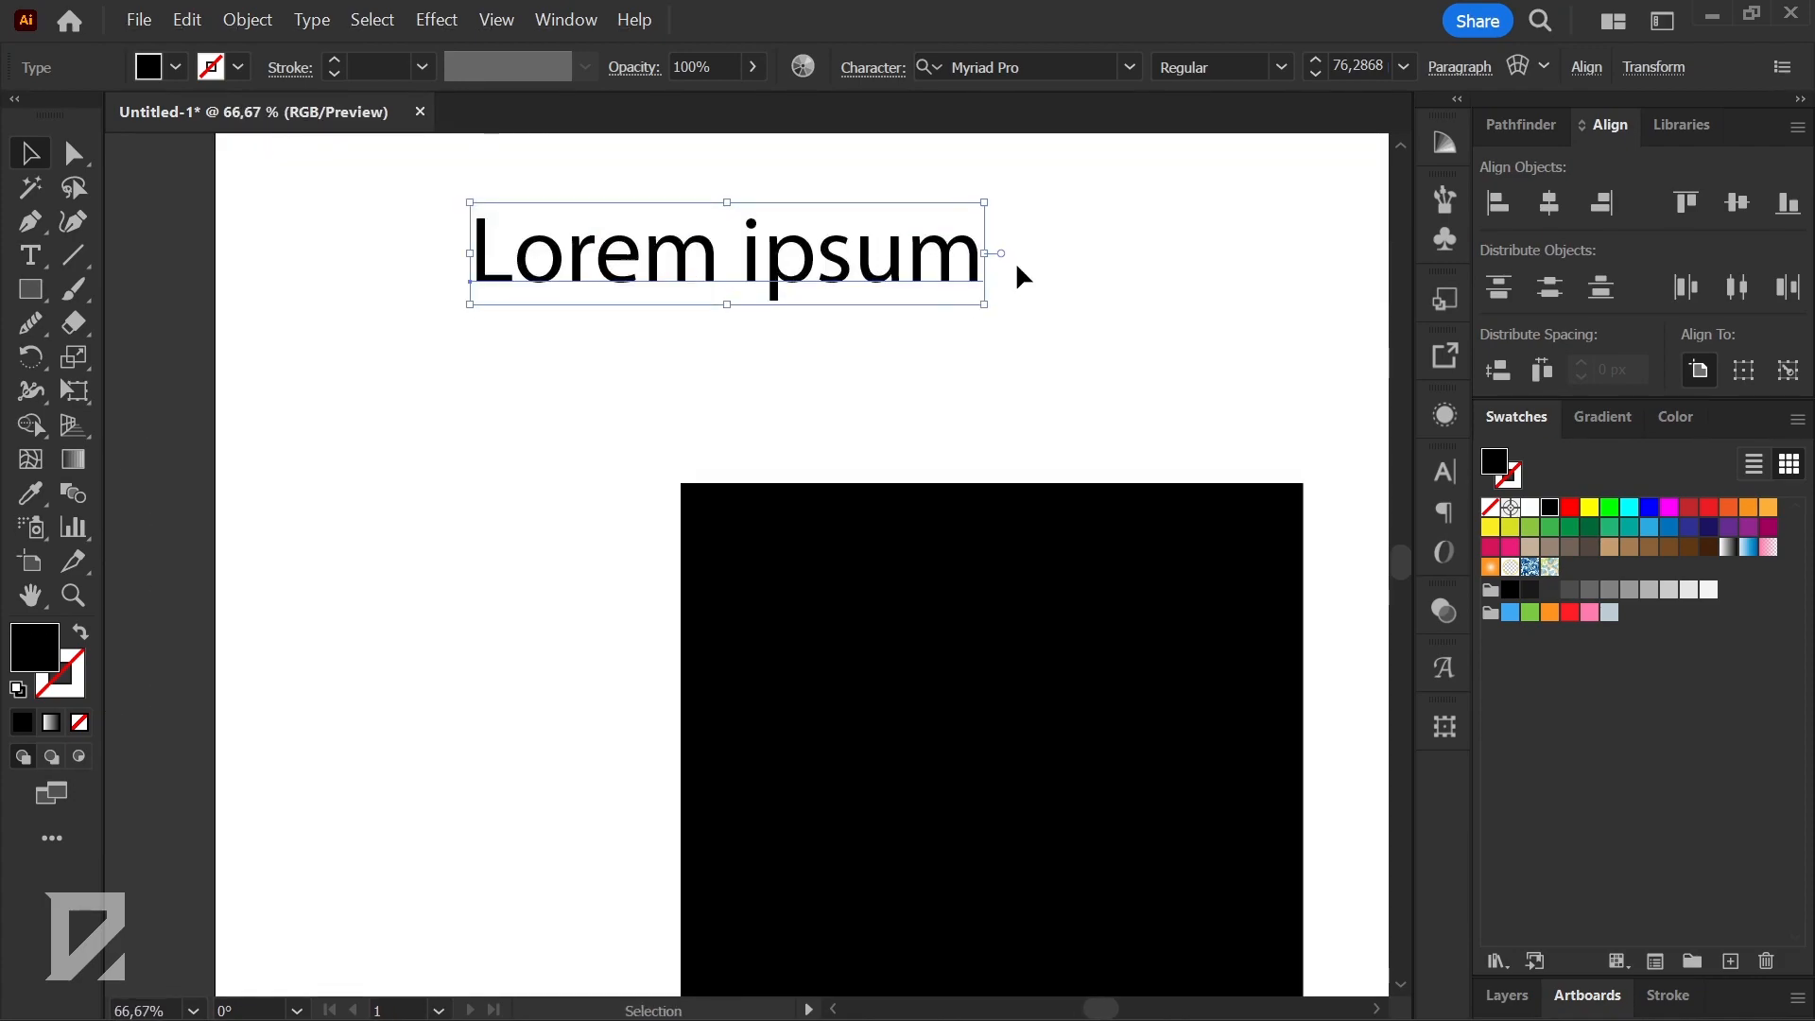
{"action": "scroll", "coordinate": [841, 253], "scroll_direction": "down", "scroll_amount": 2}
{"action": "left_click_drag", "start_coordinate": [841, 253], "coordinate": [988, 276]}
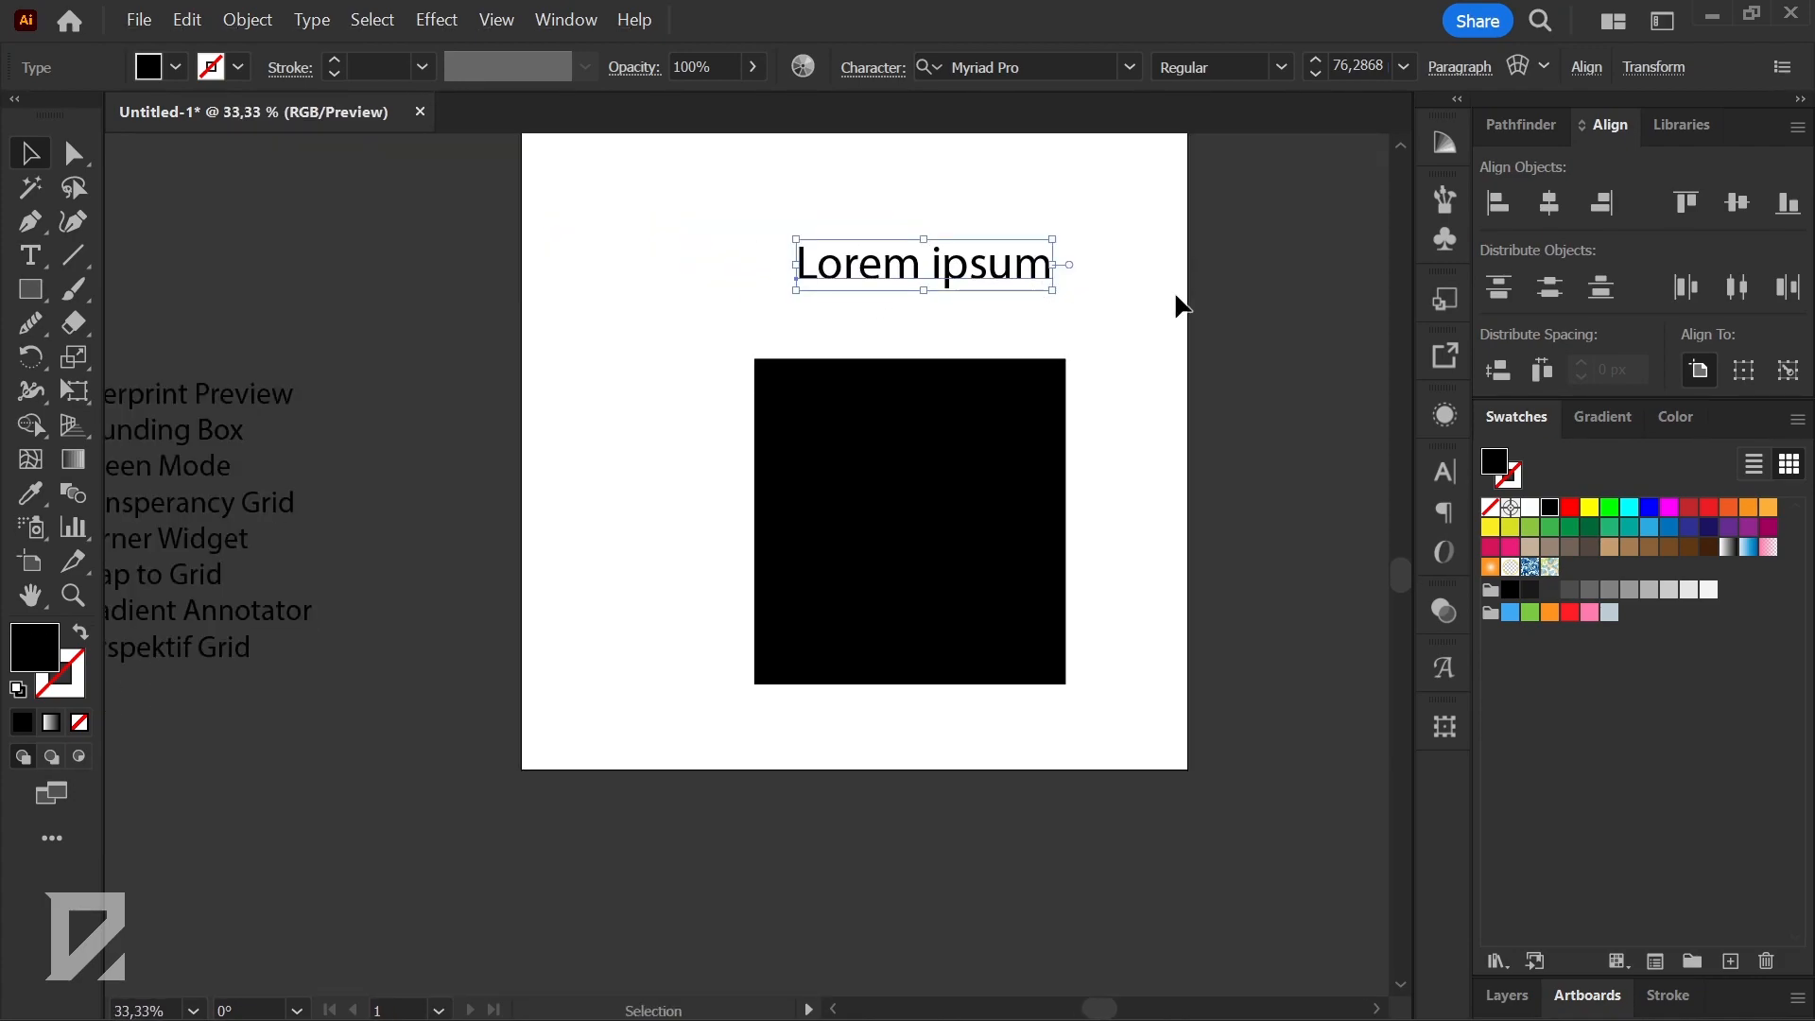
- Clear the artboard by moving the Lorem ipsum text over its right edge and the black rectangle off to the right
{"action": "scroll", "coordinate": [1182, 301], "scroll_direction": "down", "scroll_amount": 2}
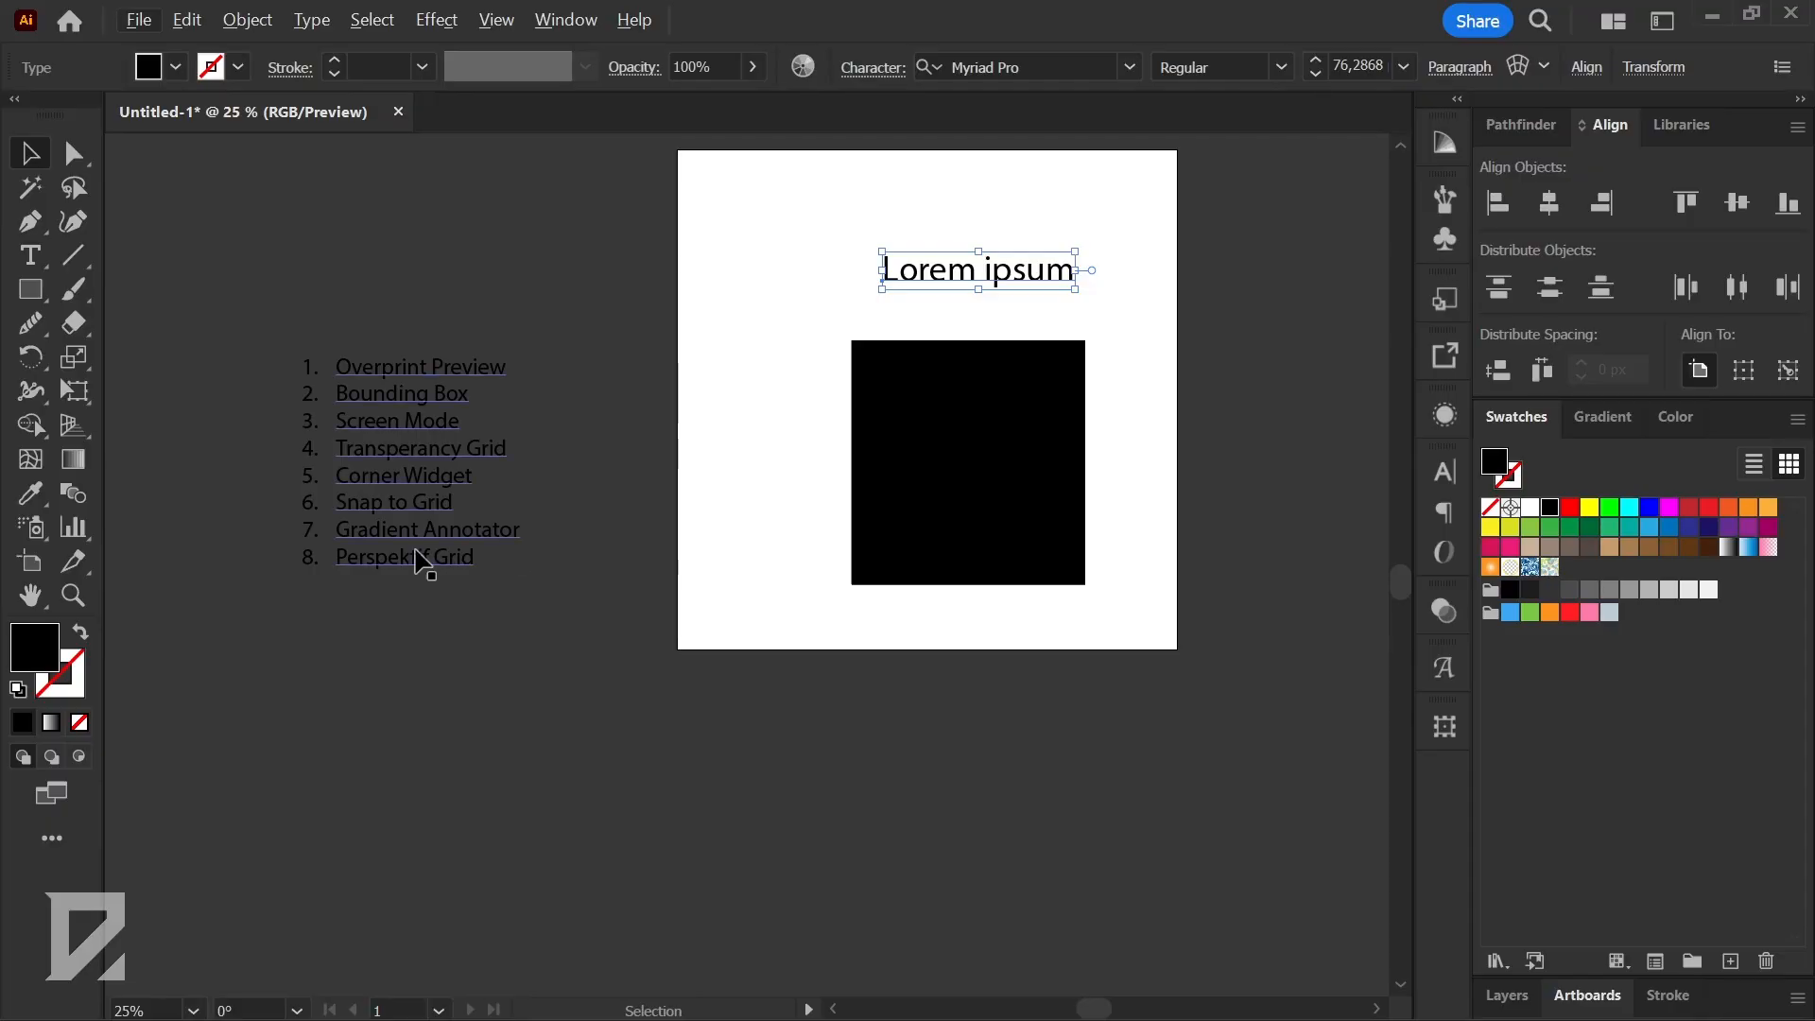
{"action": "scroll", "coordinate": [426, 559], "scroll_direction": "up", "scroll_amount": 2}
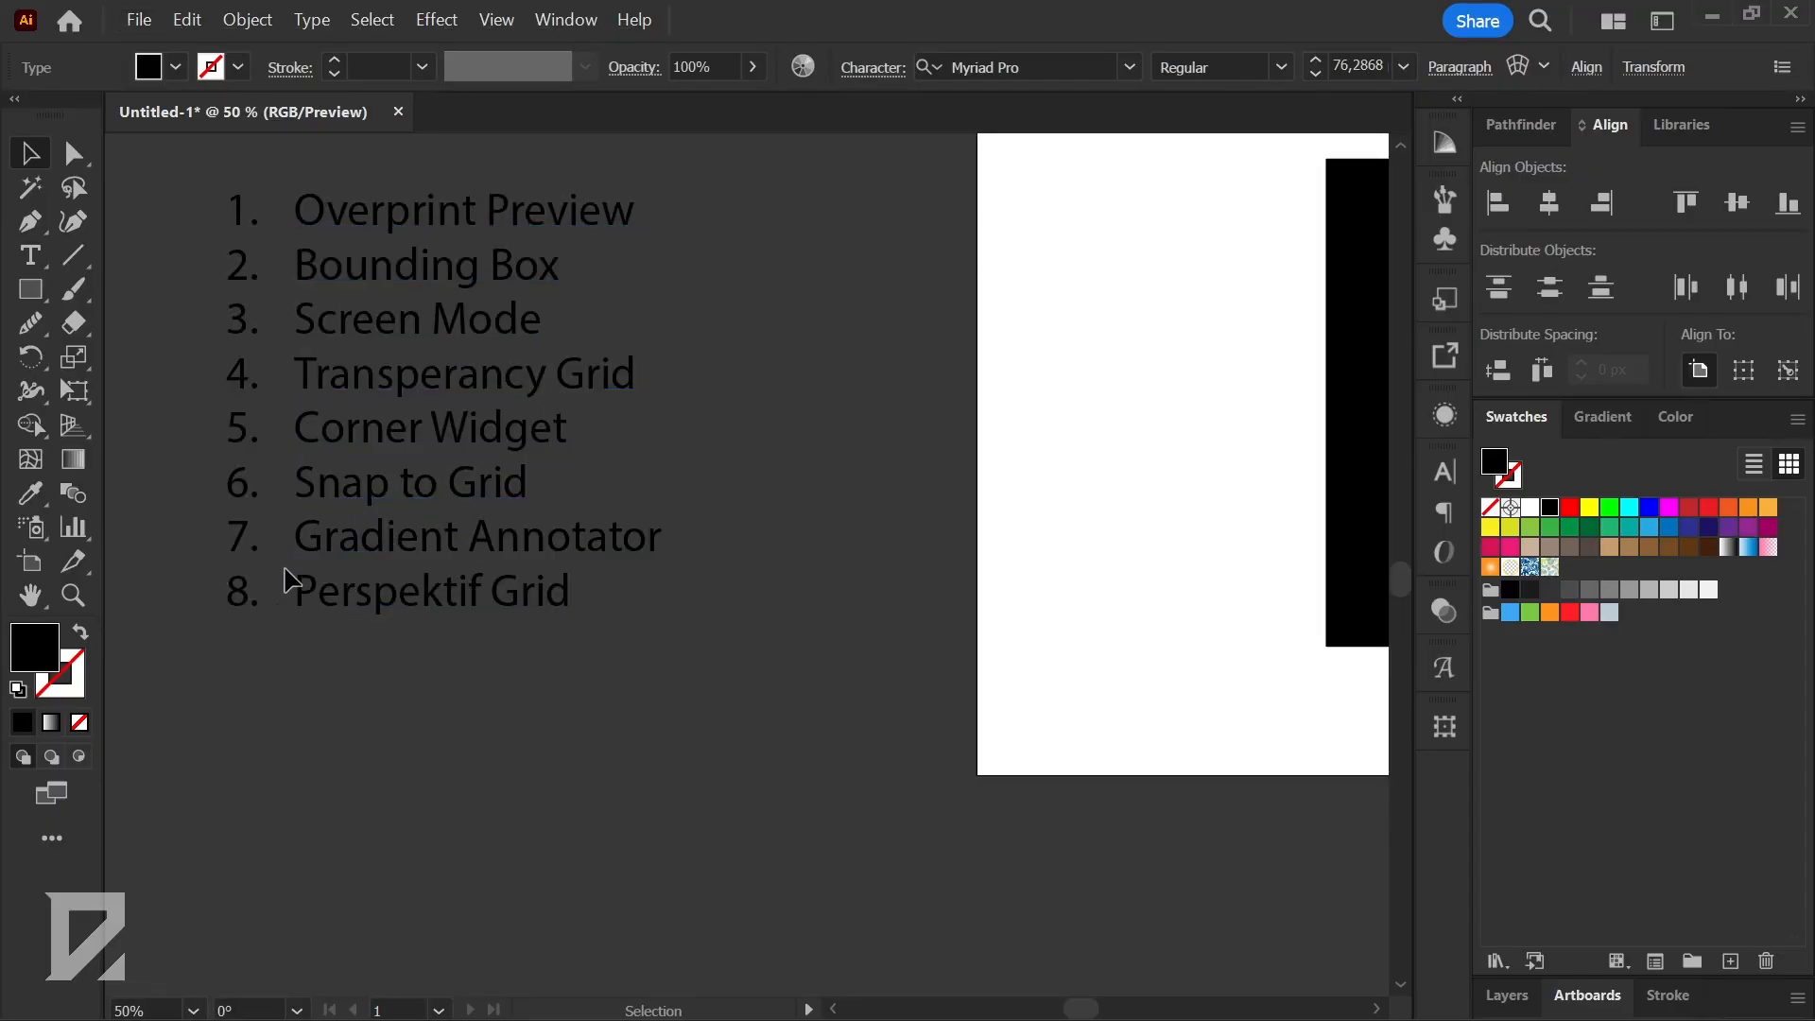
{"action": "scroll", "coordinate": [364, 572], "scroll_direction": "down", "scroll_amount": 3}
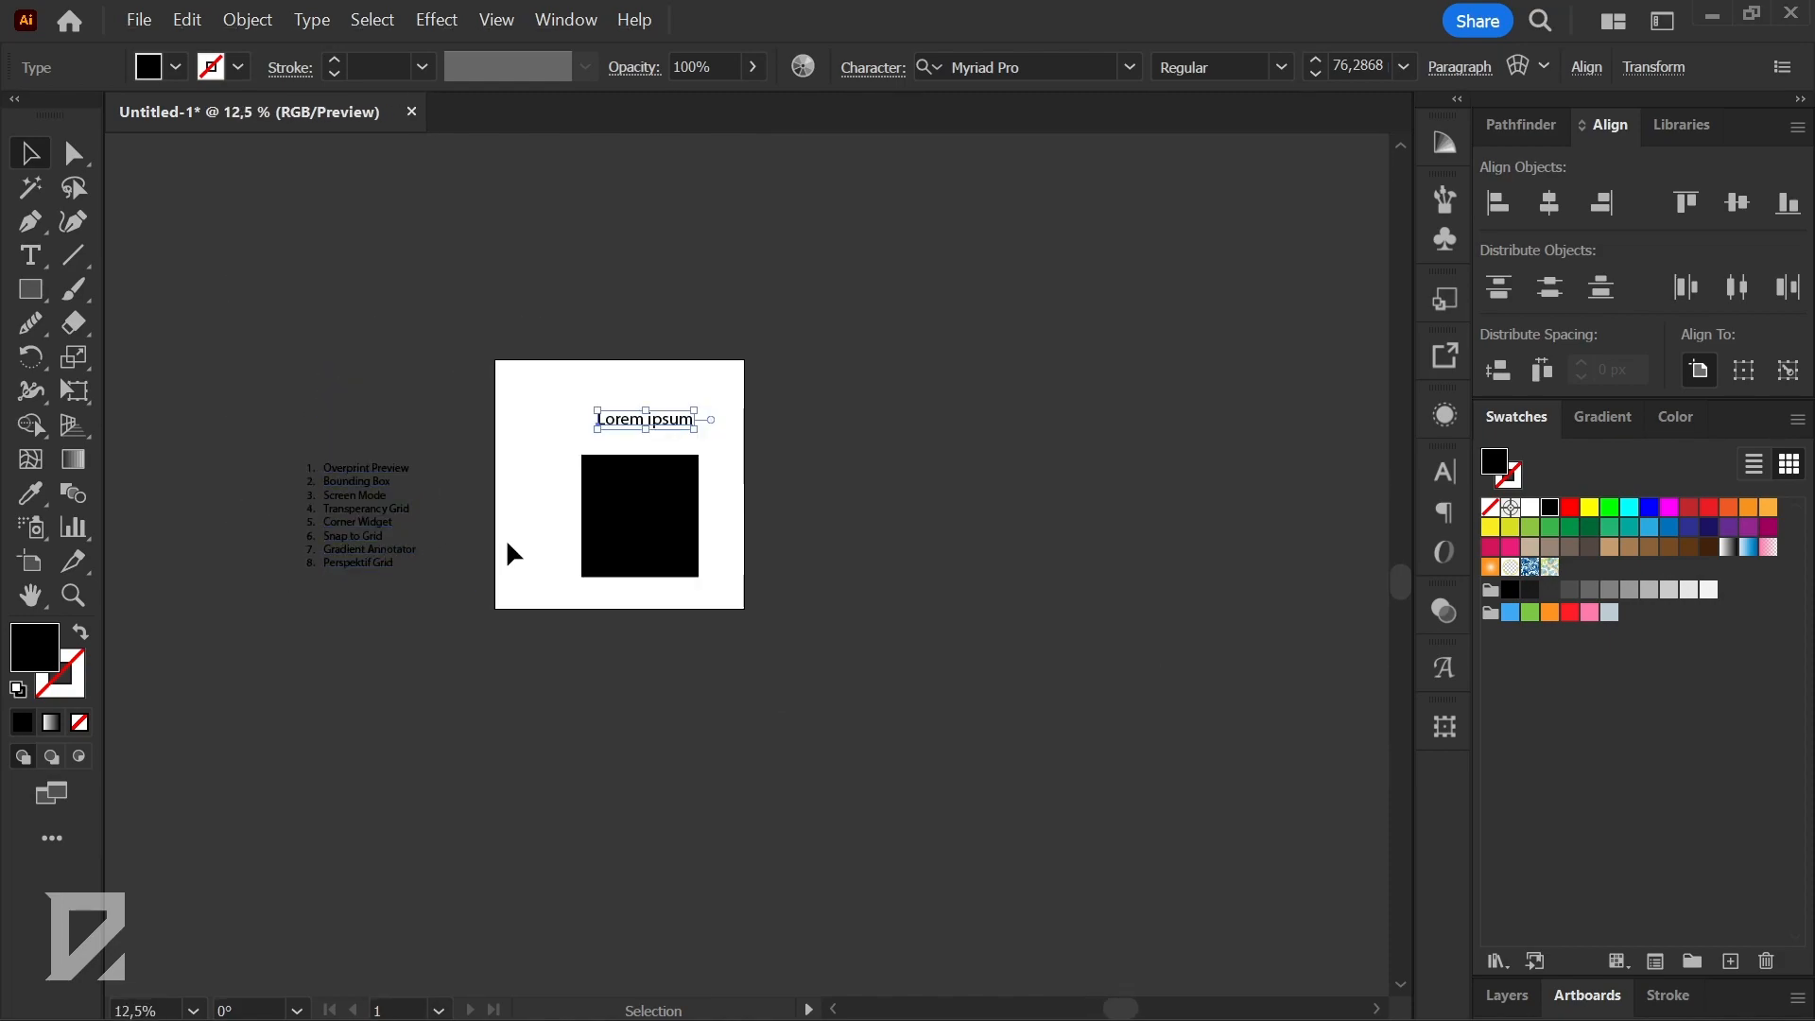
{"action": "scroll", "coordinate": [510, 549], "scroll_direction": "up", "scroll_amount": 1}
{"action": "left_click_drag", "start_coordinate": [679, 409], "coordinate": [914, 348]}
{"action": "scroll", "coordinate": [1035, 385], "scroll_direction": "down", "scroll_amount": 1}
{"action": "left_click_drag", "start_coordinate": [766, 530], "coordinate": [1120, 463]}
- Draw a new black rectangle about 449 by 415 px in the middle of the artboard
{"action": "scroll", "coordinate": [1040, 463], "scroll_direction": "down", "scroll_amount": 2}
{"action": "scroll", "coordinate": [700, 539], "scroll_direction": "up", "scroll_amount": 1}
{"action": "scroll", "coordinate": [693, 551], "scroll_direction": "up", "scroll_amount": 1}
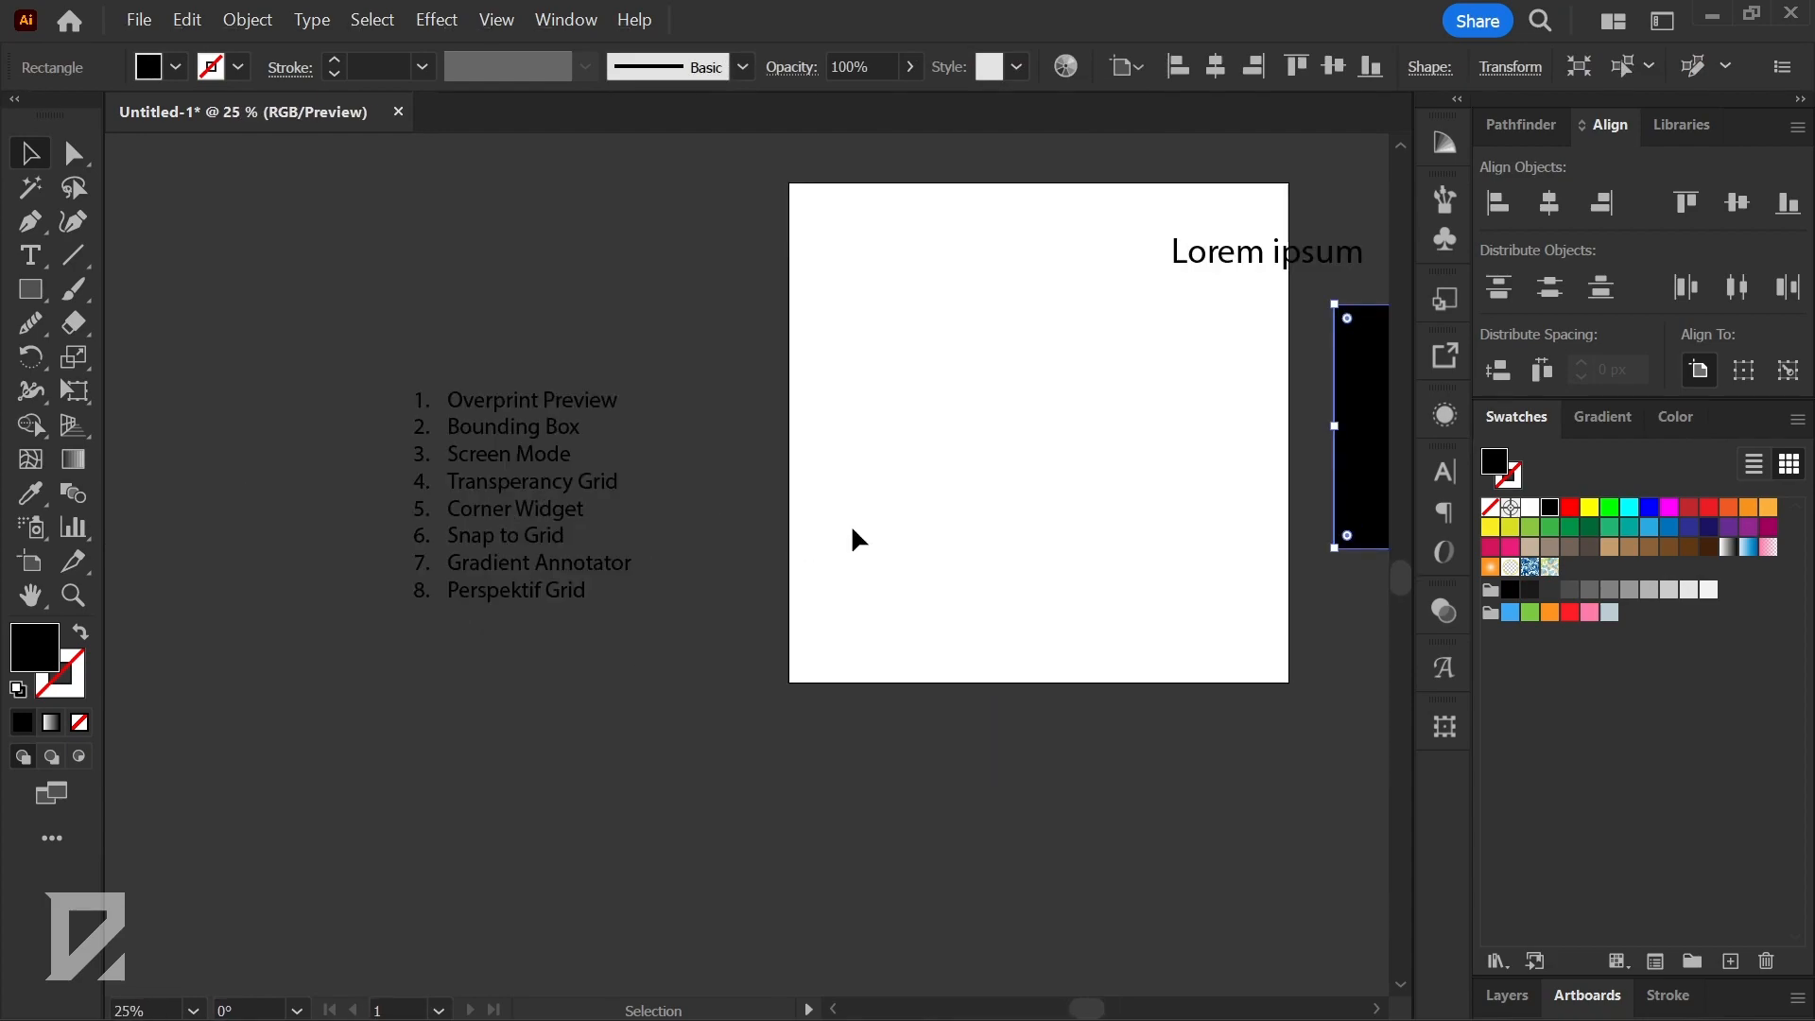
{"action": "scroll", "coordinate": [1285, 251], "scroll_direction": "up", "scroll_amount": 2}
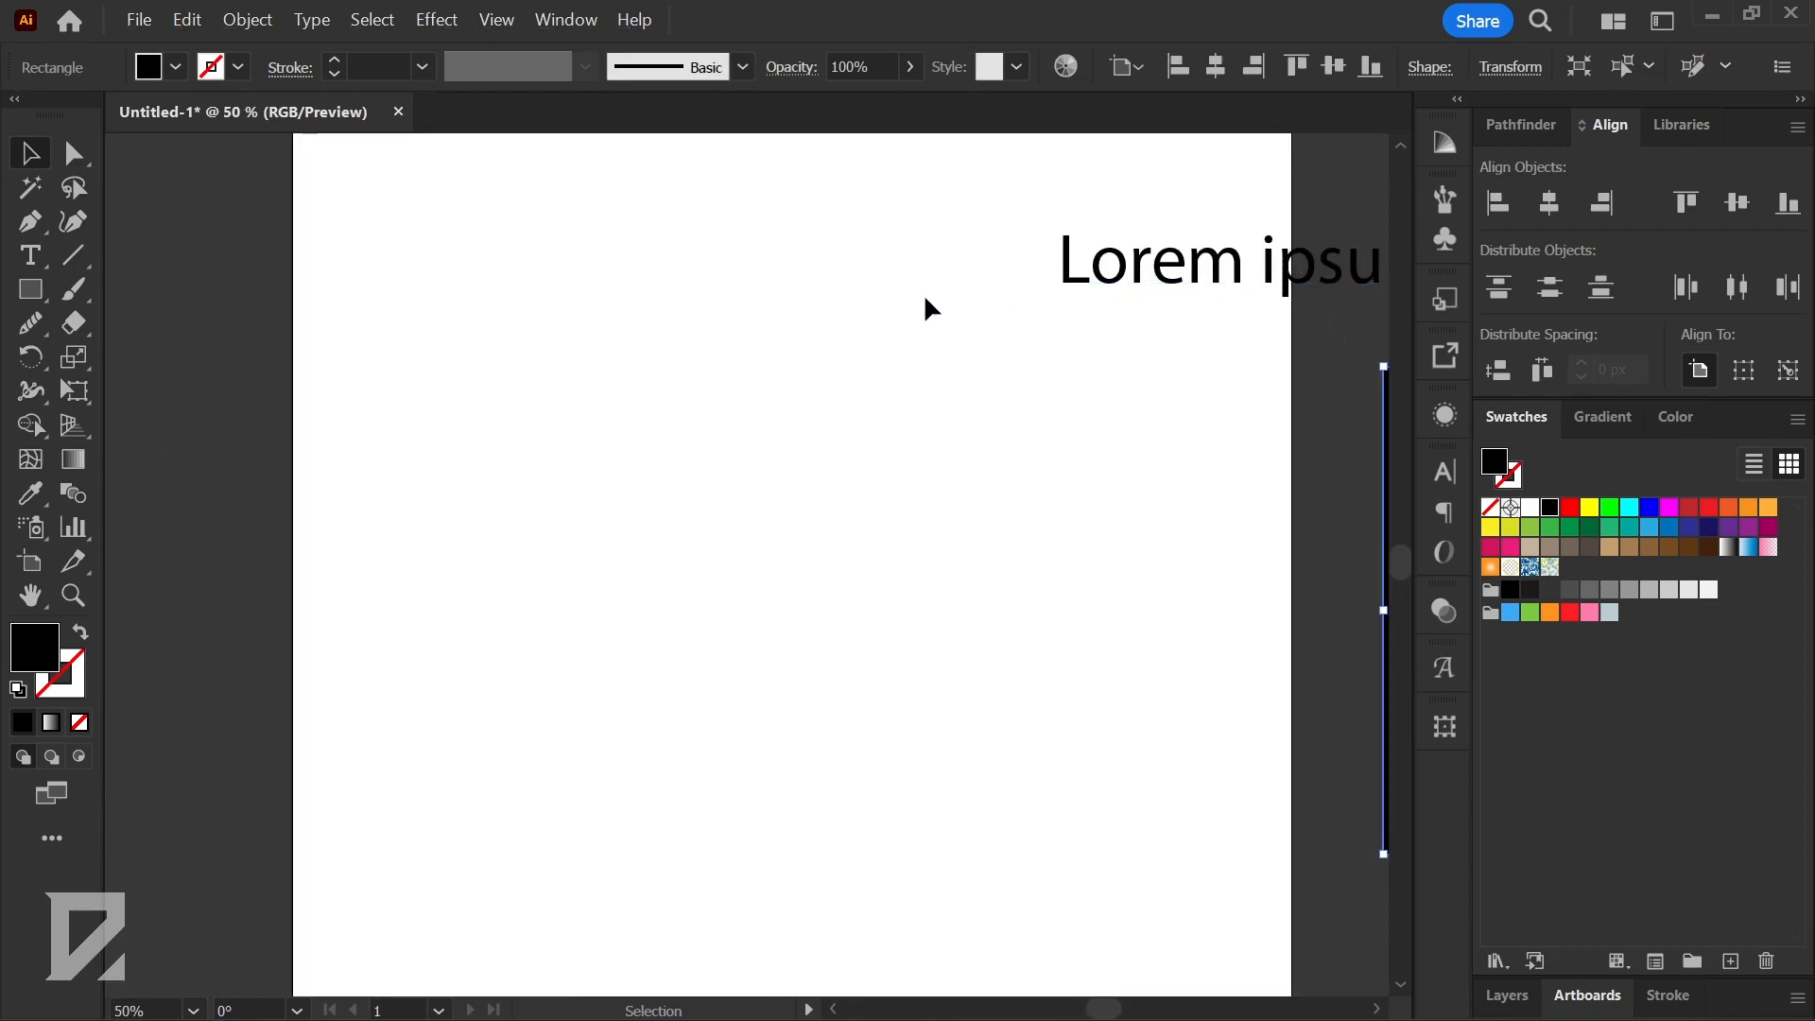
{"action": "scroll", "coordinate": [700, 312], "scroll_direction": "down", "scroll_amount": 1}
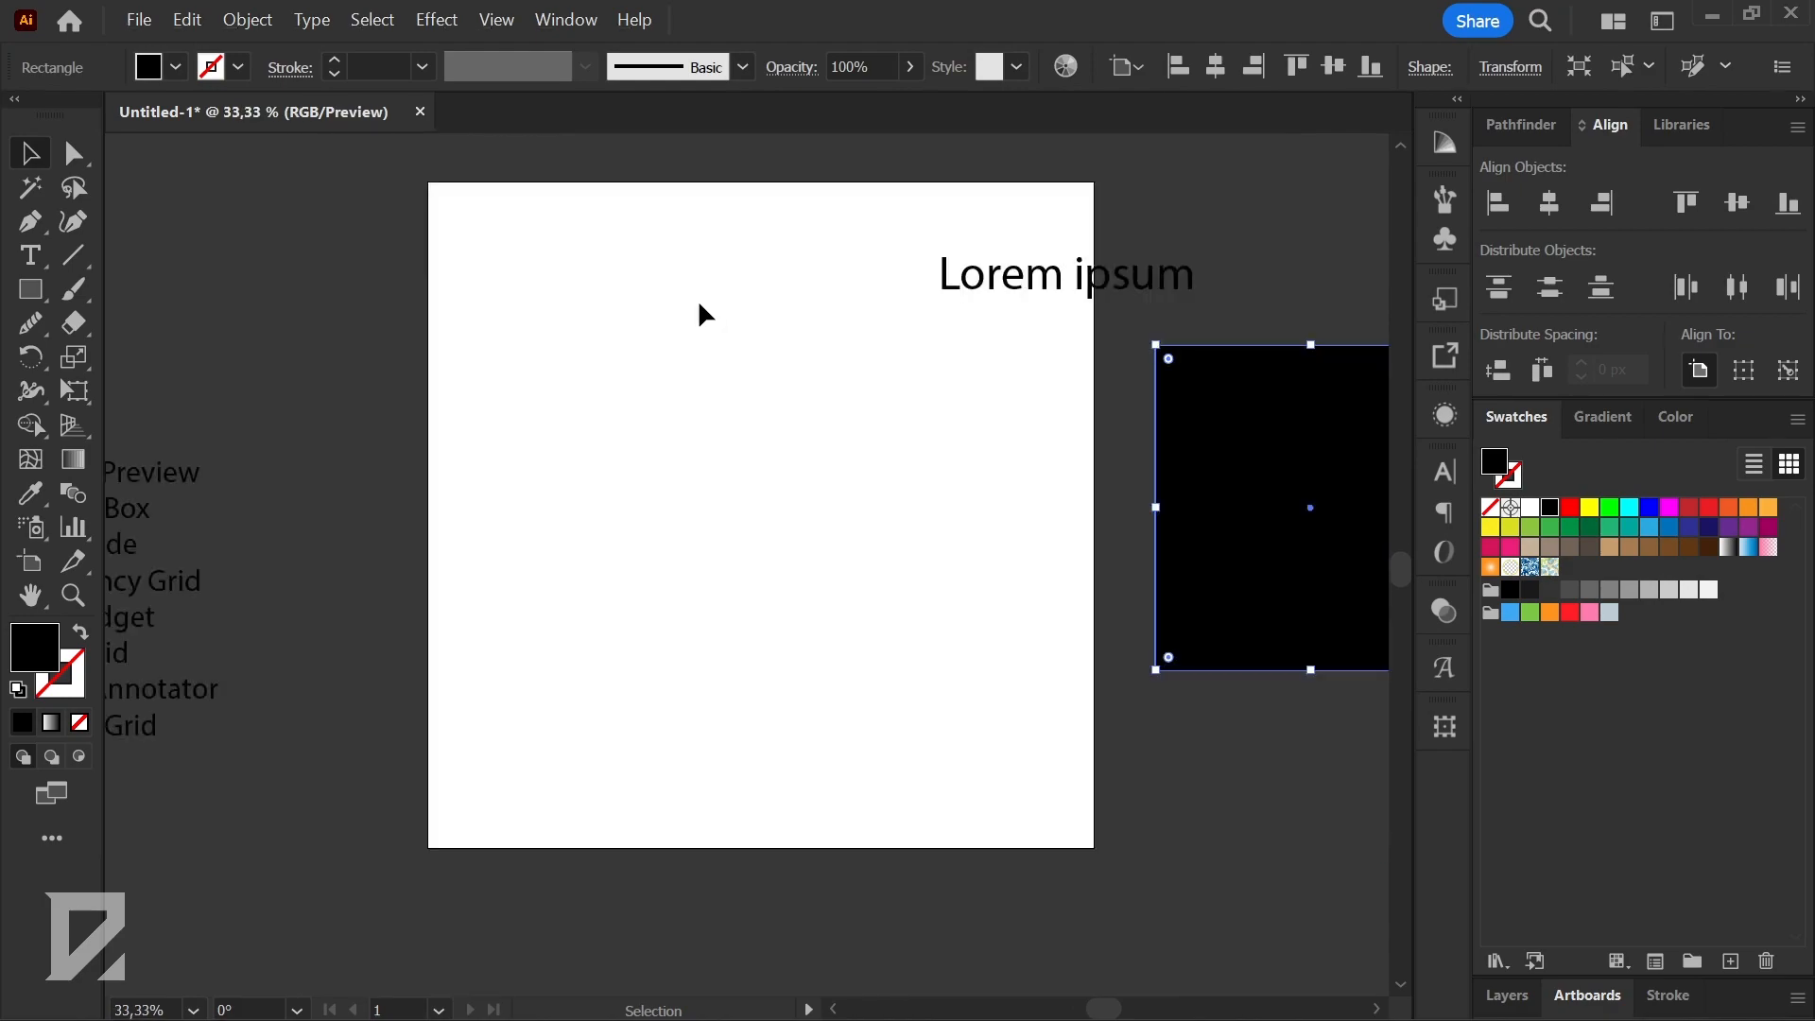
{"action": "scroll", "coordinate": [803, 438], "scroll_direction": "down", "scroll_amount": 1}
{"action": "scroll", "coordinate": [604, 594], "scroll_direction": "down", "scroll_amount": 1}
{"action": "scroll", "coordinate": [603, 594], "scroll_direction": "up", "scroll_amount": 2}
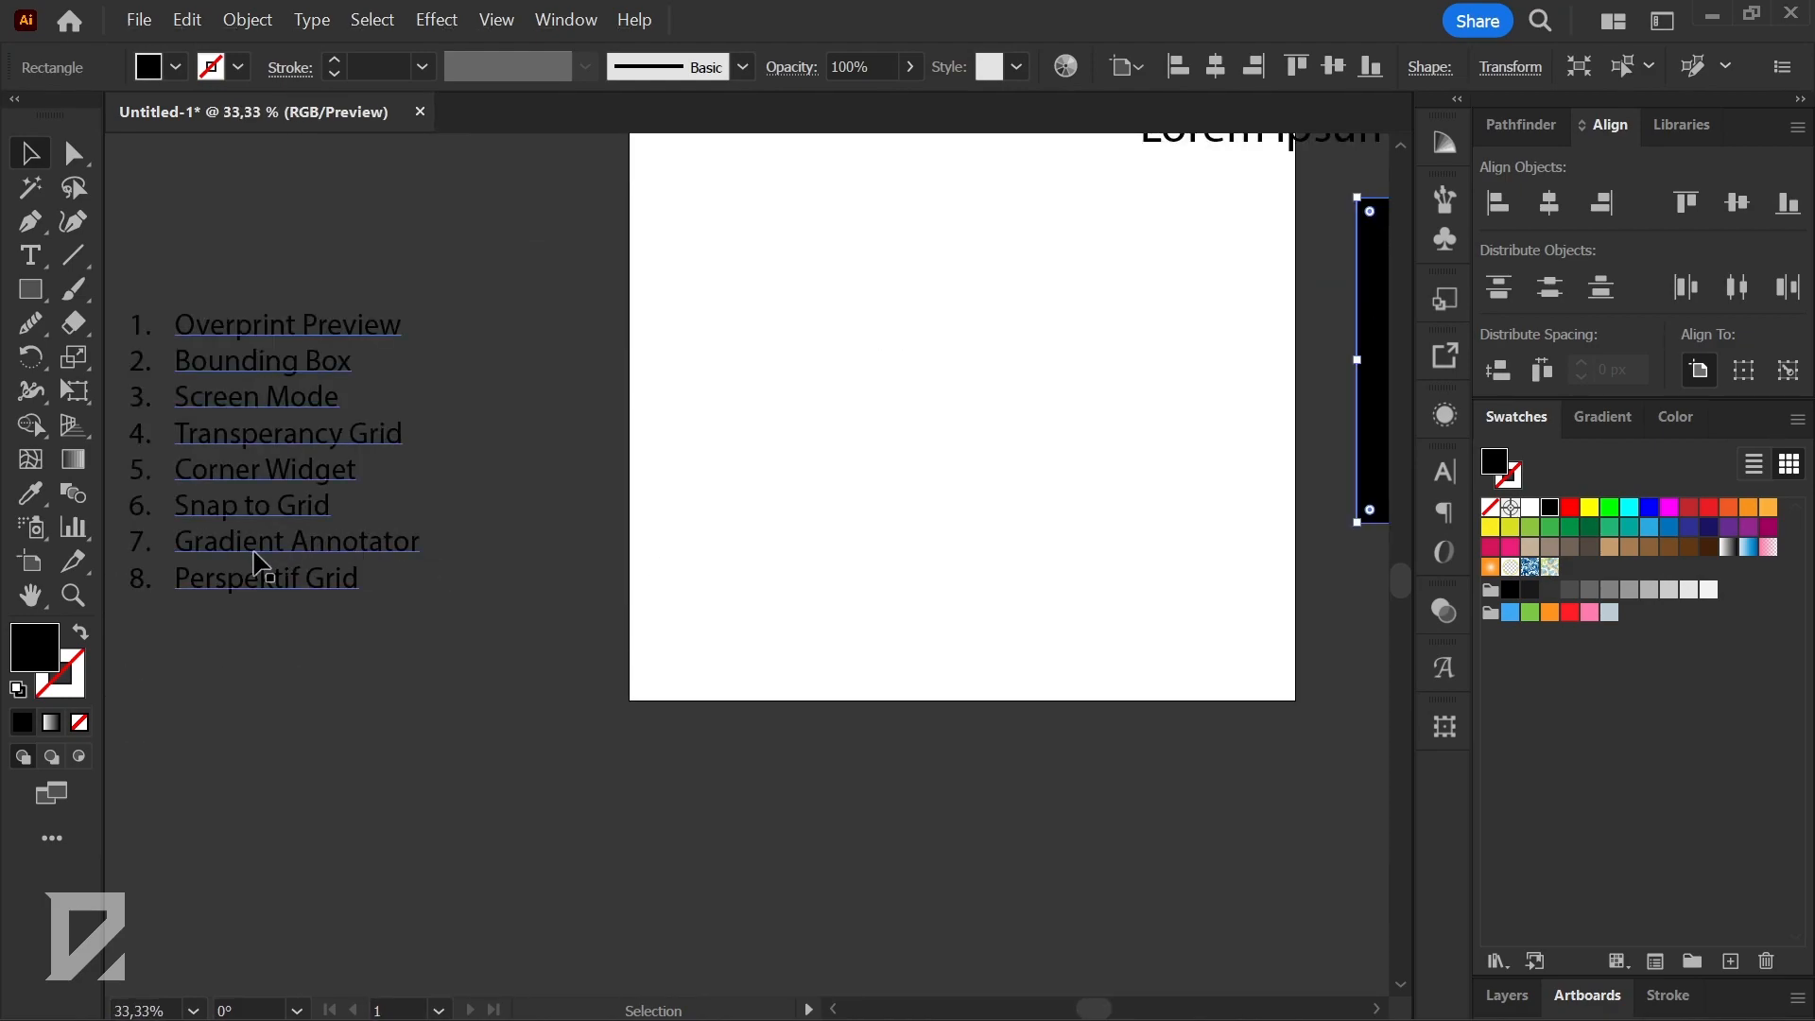
{"action": "left_click", "coordinate": [23, 294]}
{"action": "left_click_drag", "start_coordinate": [792, 272], "coordinate": [1070, 527]}
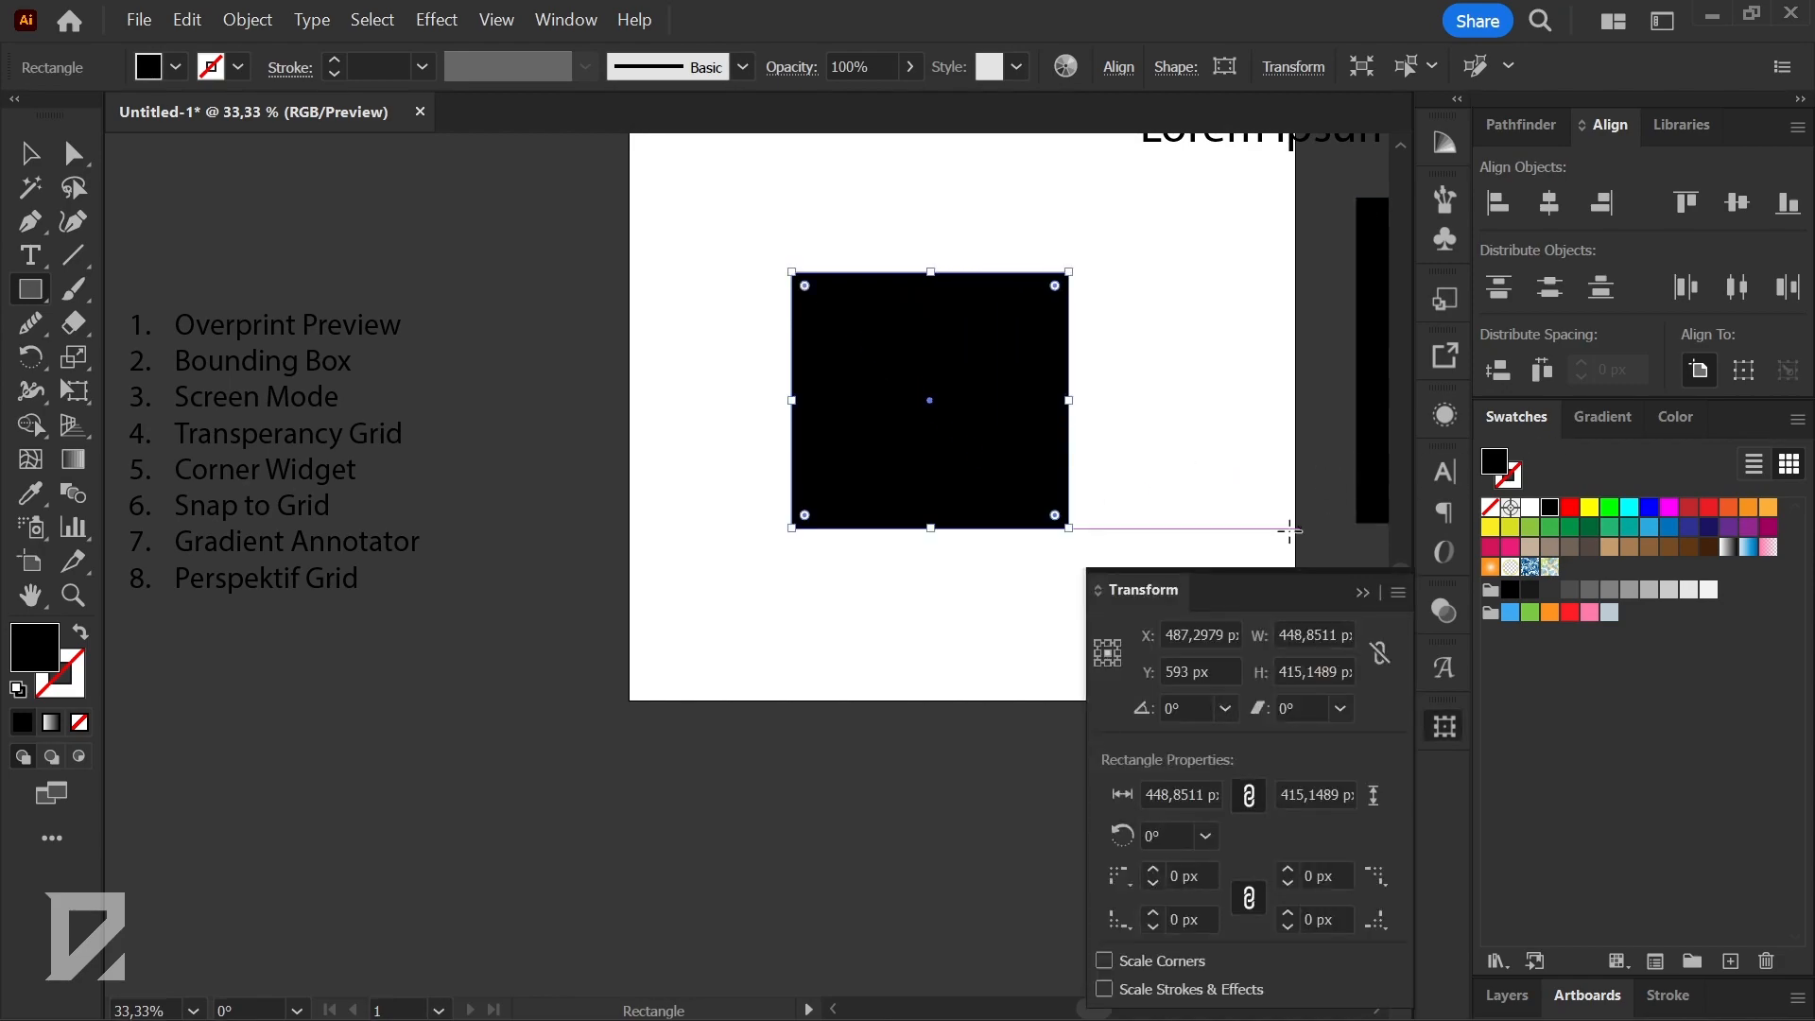
{"action": "left_click", "coordinate": [1362, 596]}
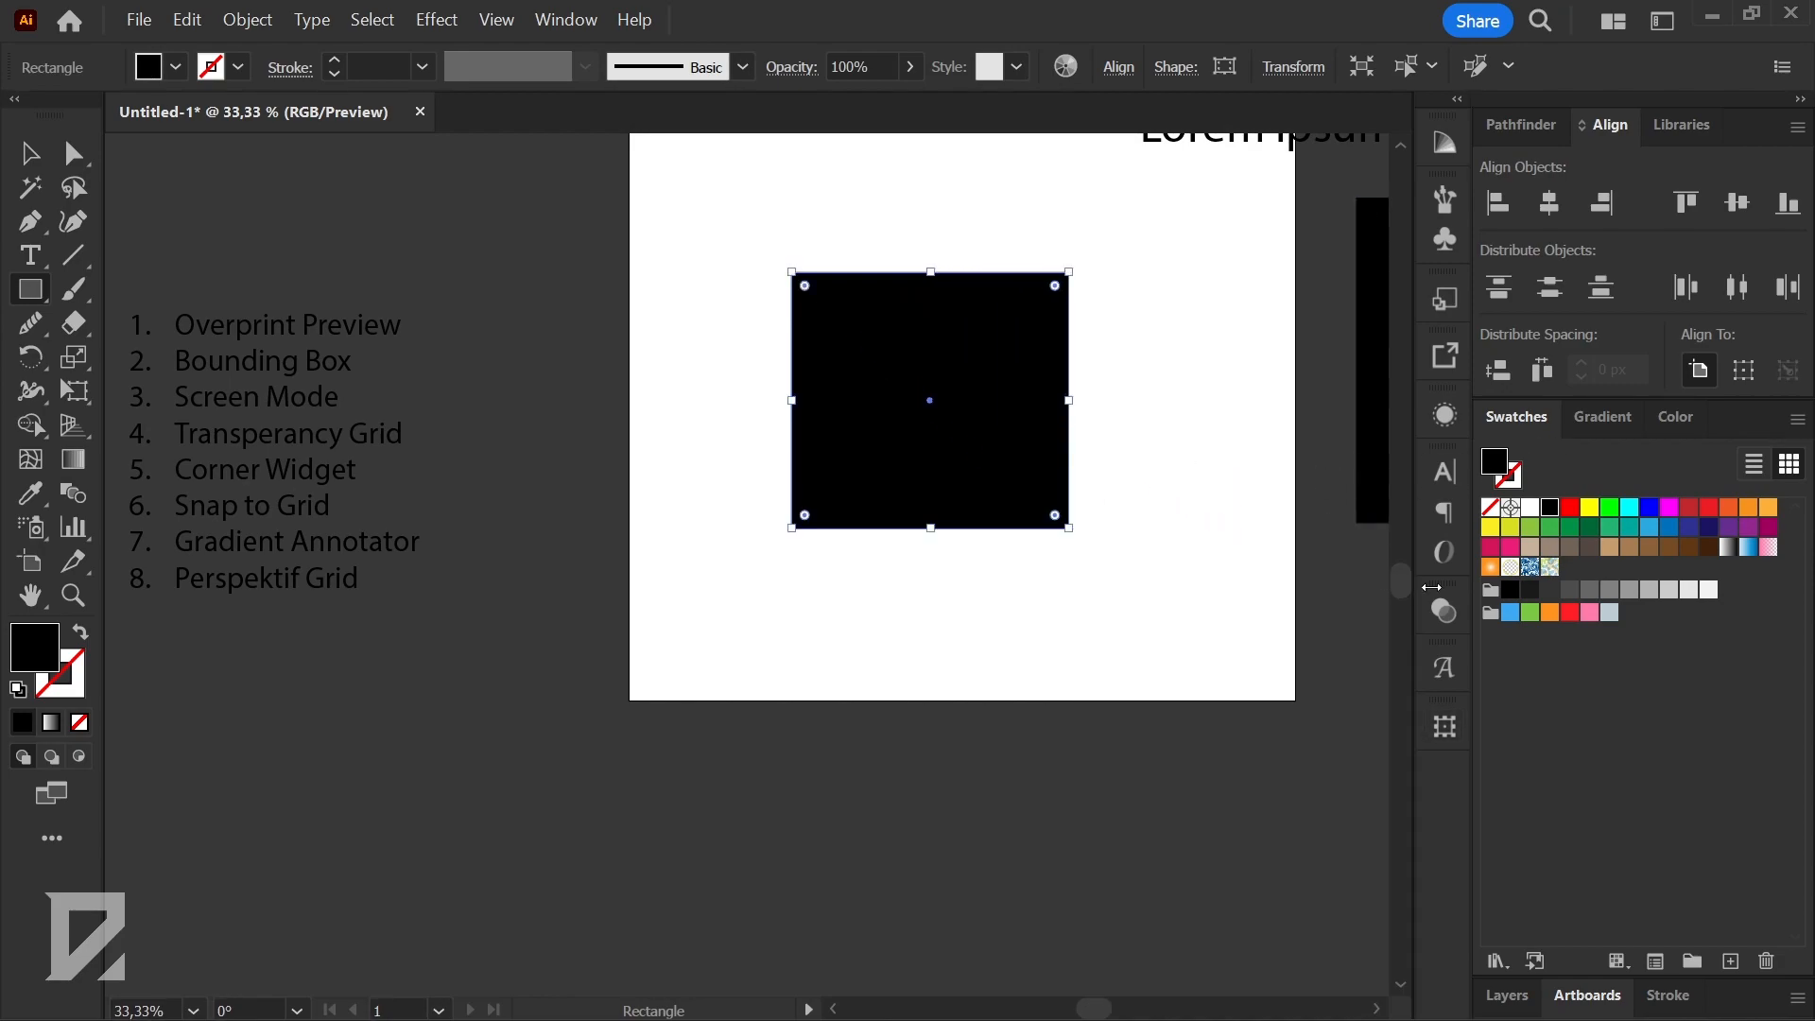
- Fill the new rectangle with a linear white-to-black gradient at 0°
{"action": "left_click", "coordinate": [1628, 419]}
{"action": "left_click", "coordinate": [1645, 643]}
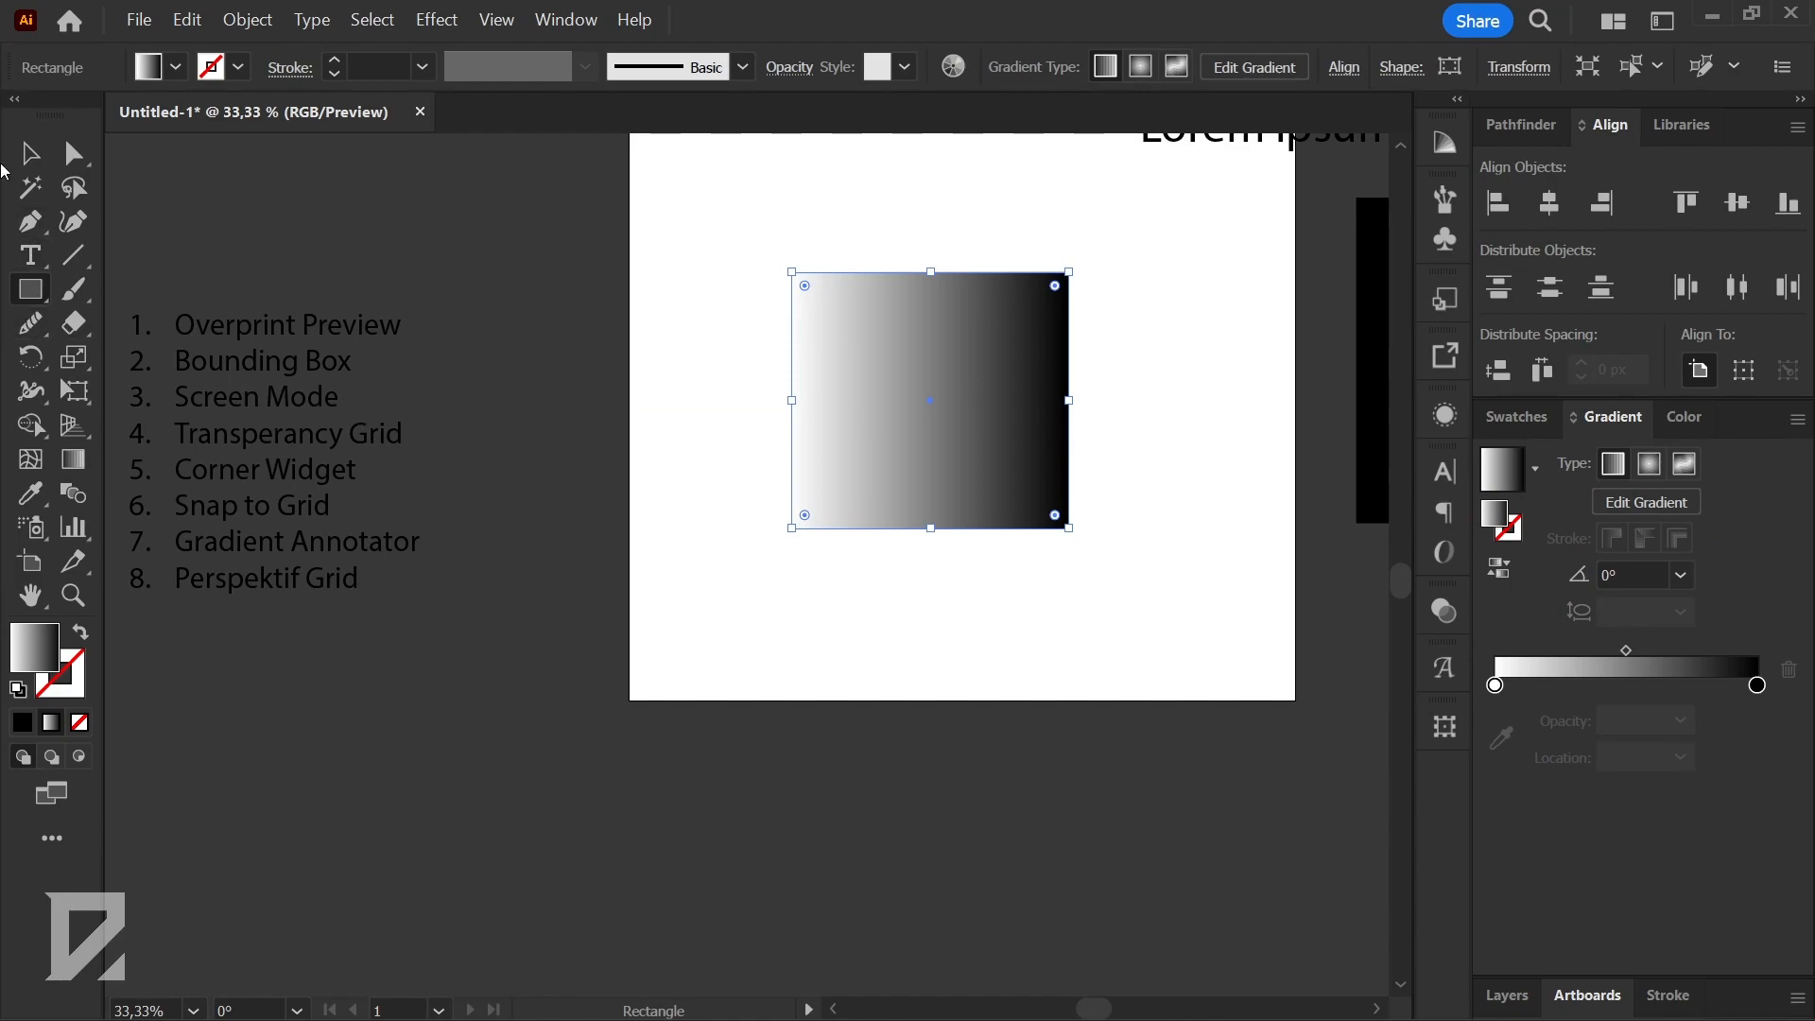
{"action": "left_click", "coordinate": [28, 153]}
{"action": "scroll", "coordinate": [1053, 388], "scroll_direction": "up", "scroll_amount": 1}
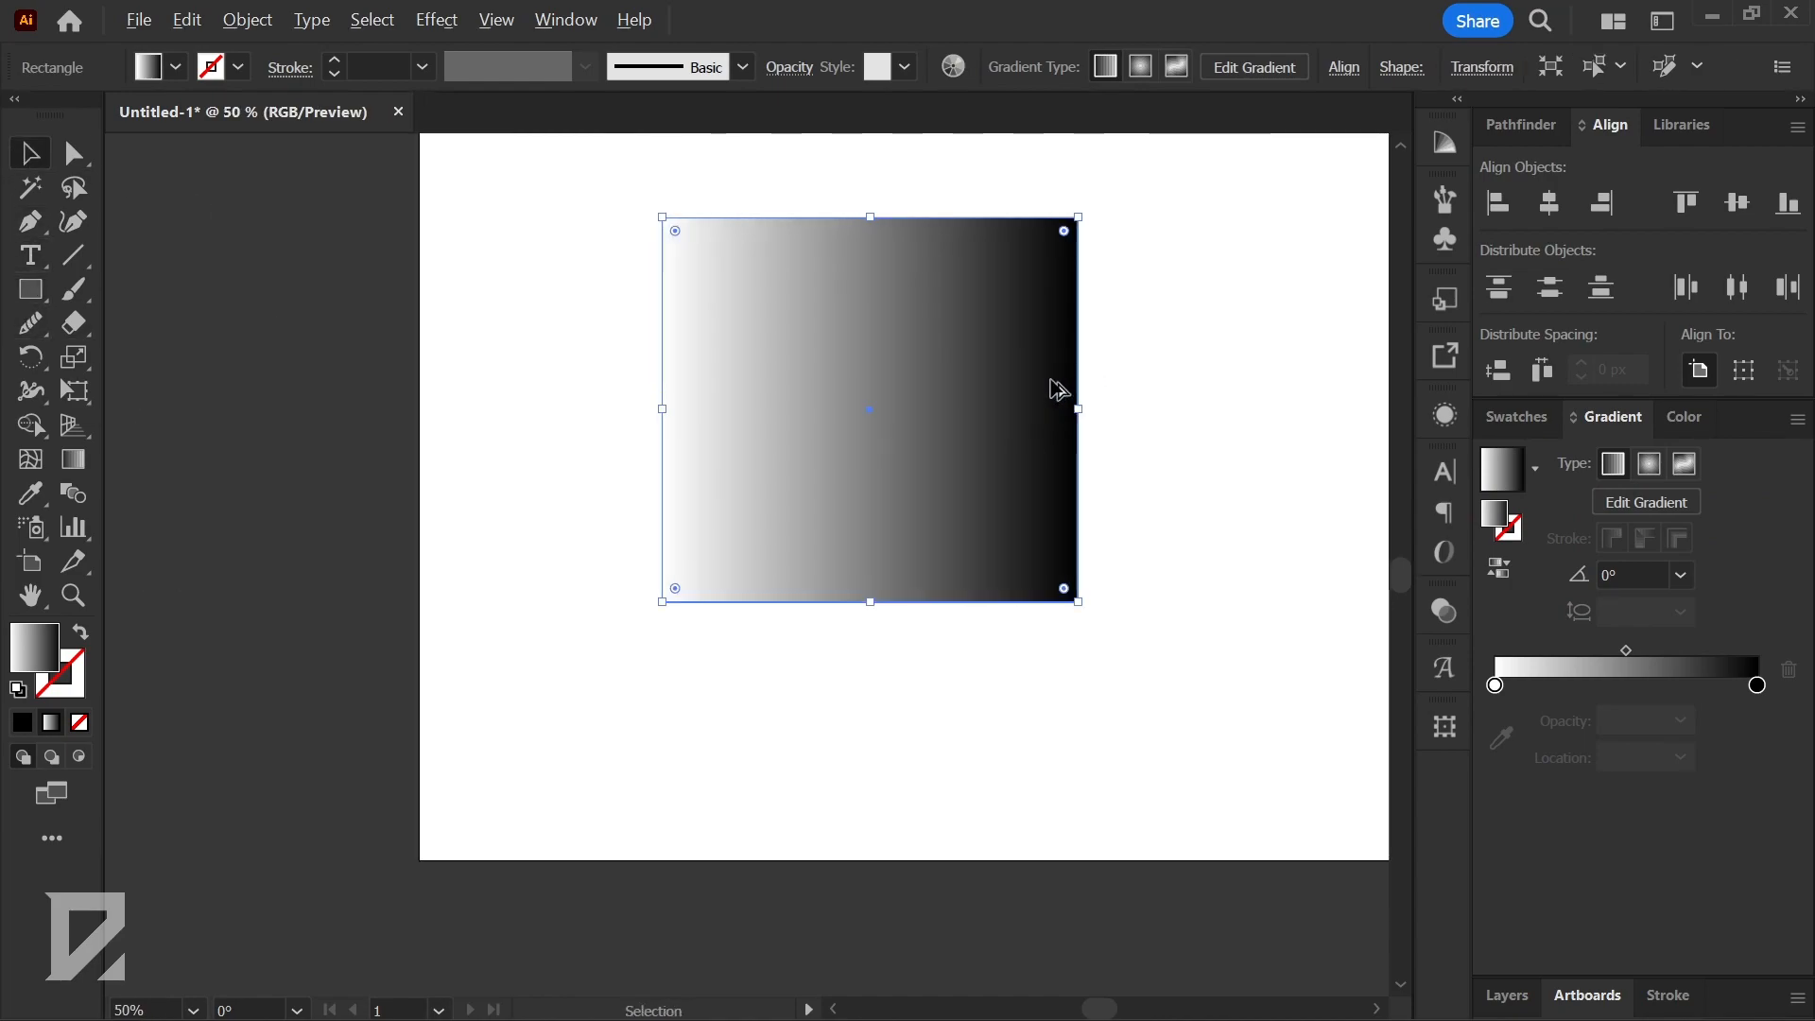
{"action": "scroll", "coordinate": [1107, 411], "scroll_direction": "up", "scroll_amount": 1}
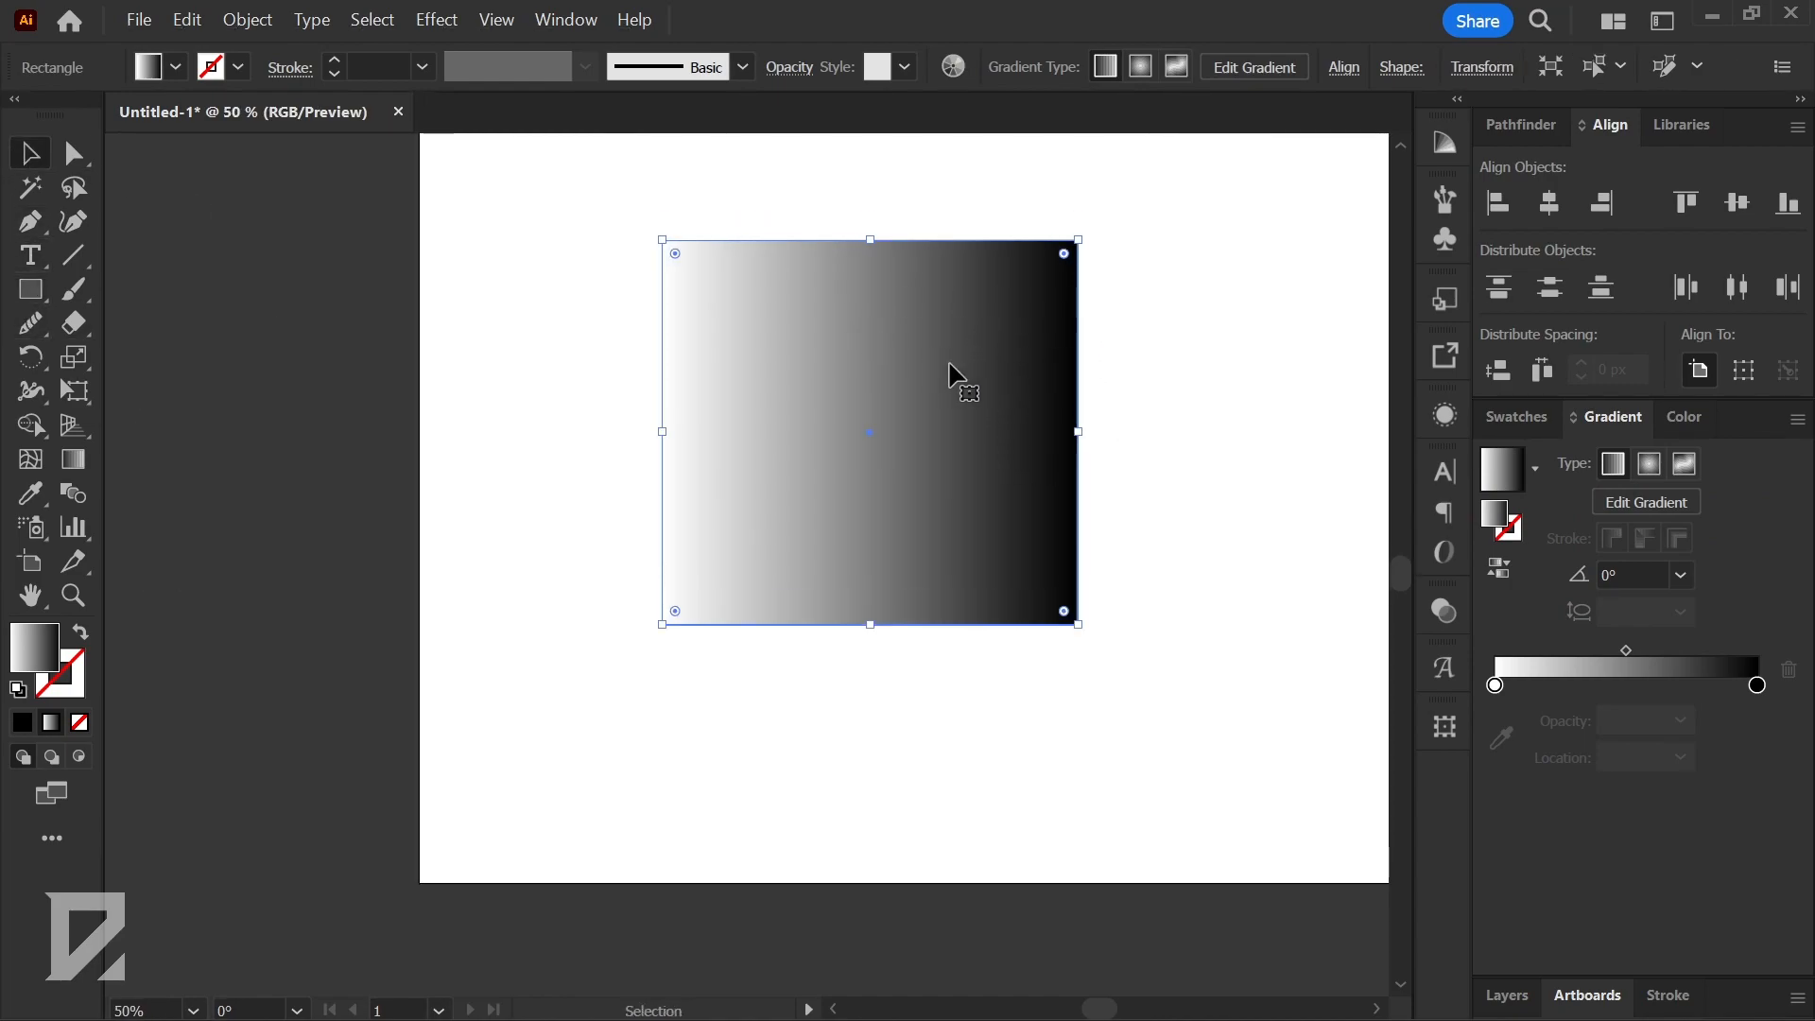
- Redraw the rectangle's gradient direction several times with the Gradient tool, ending near-vertical at about -95°
{"action": "key", "text": "g"}
{"action": "left_click_drag", "start_coordinate": [1009, 246], "coordinate": [762, 579]}
{"action": "left_click_drag", "start_coordinate": [791, 257], "coordinate": [982, 633]}
{"action": "left_click_drag", "start_coordinate": [983, 268], "coordinate": [745, 613]}
{"action": "left_click_drag", "start_coordinate": [794, 491], "coordinate": [851, 640]}
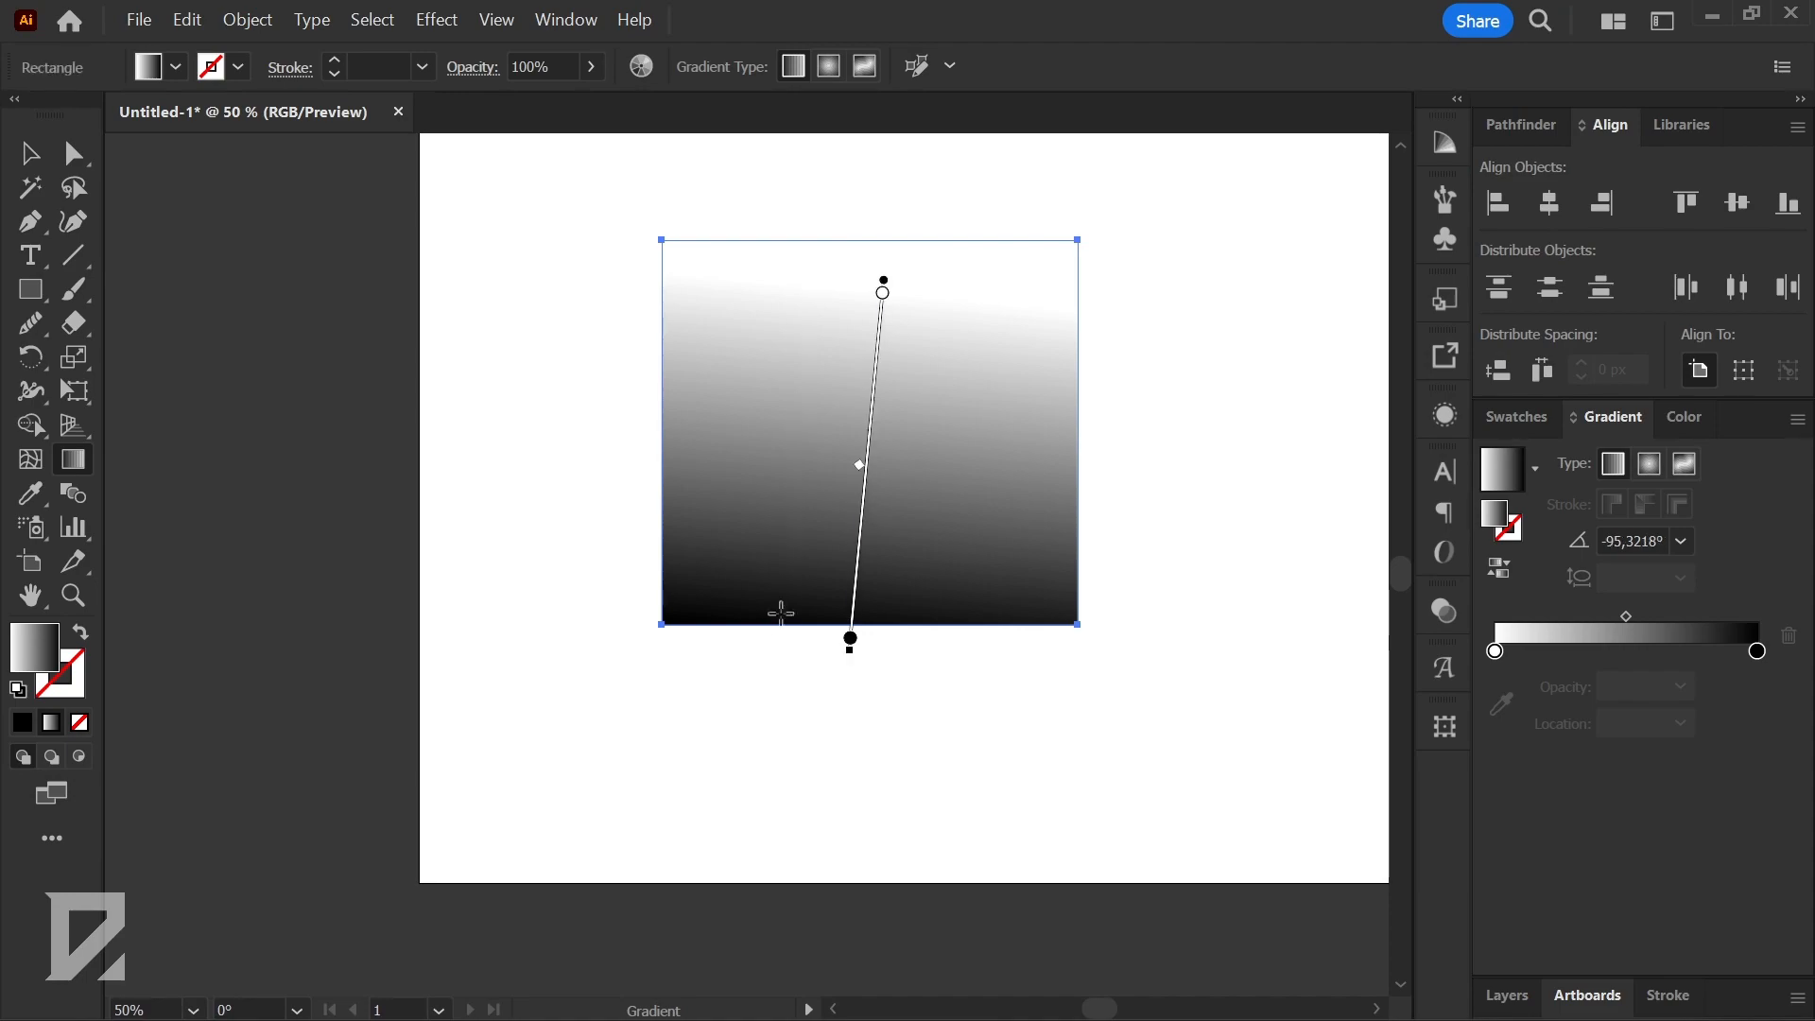
{"action": "key", "text": "v"}
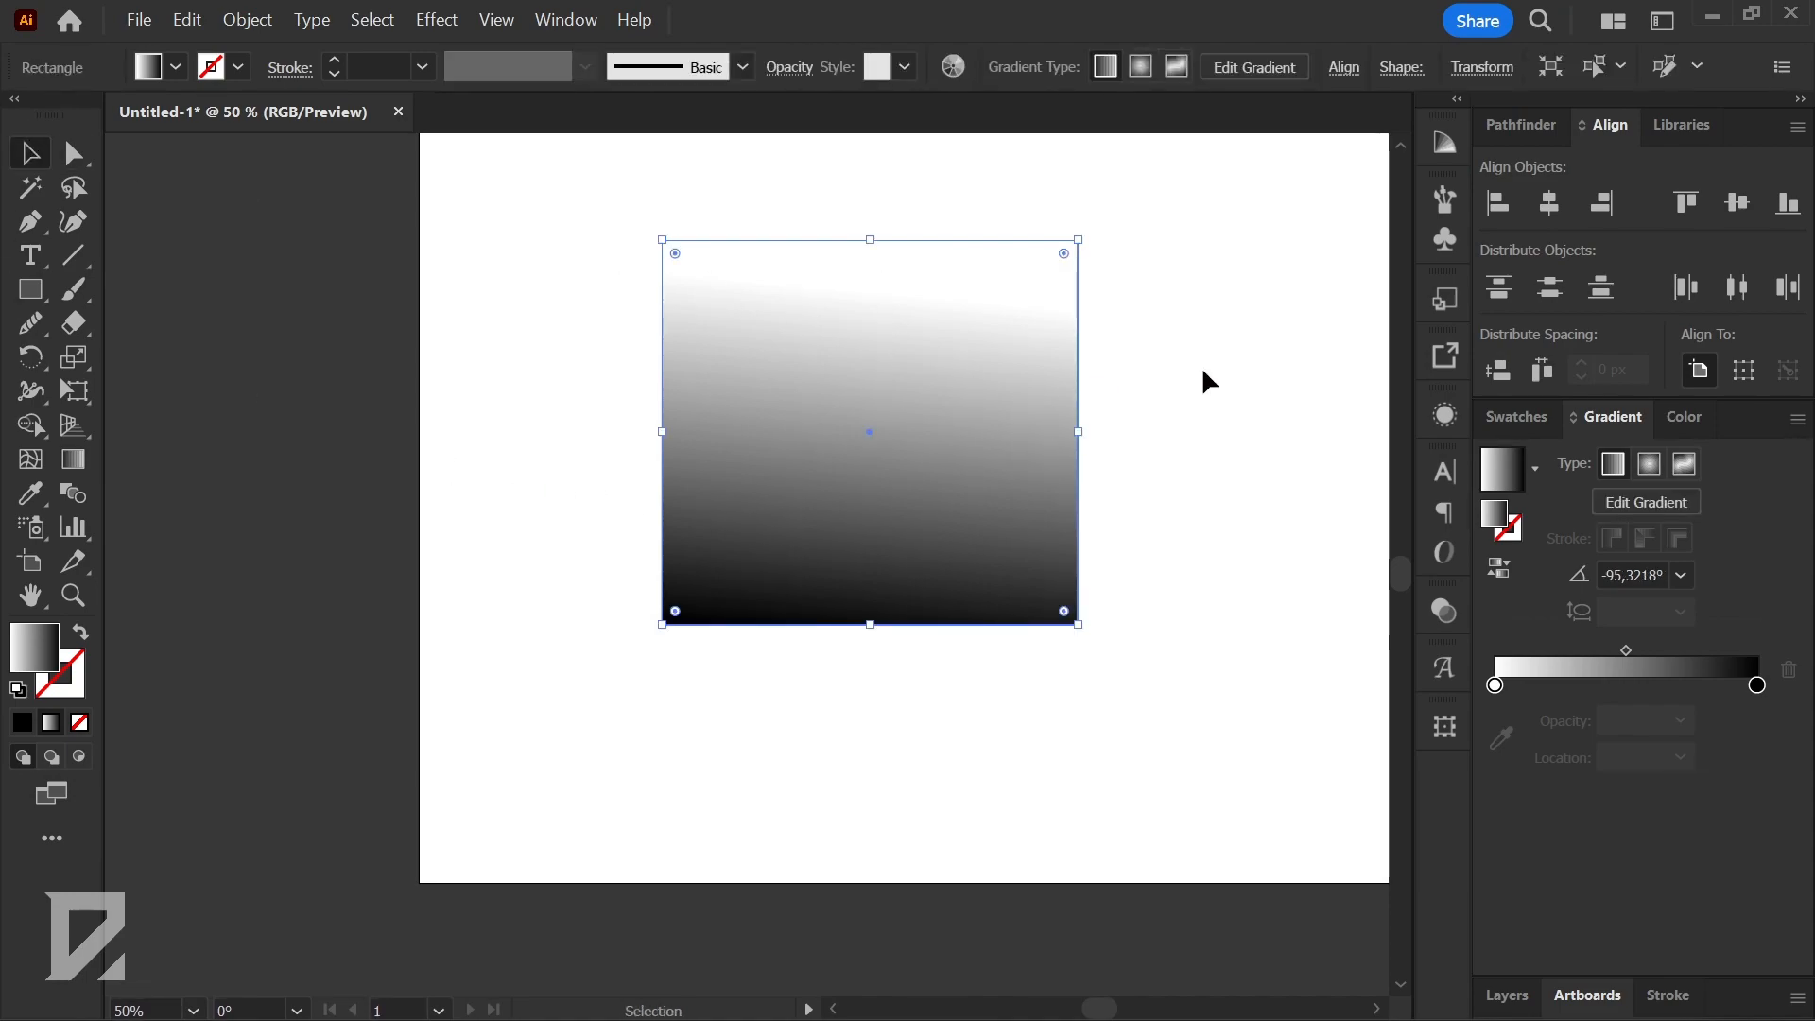
- Redirect the rectangle's gradient again using the visible annotator, ending diagonally at about -50°
{"action": "scroll", "coordinate": [1210, 367], "scroll_direction": "down", "scroll_amount": 2}
{"action": "scroll", "coordinate": [1167, 404], "scroll_direction": "up", "scroll_amount": 2}
{"action": "scroll", "coordinate": [960, 425], "scroll_direction": "up", "scroll_amount": 1}
{"action": "key", "text": "g"}
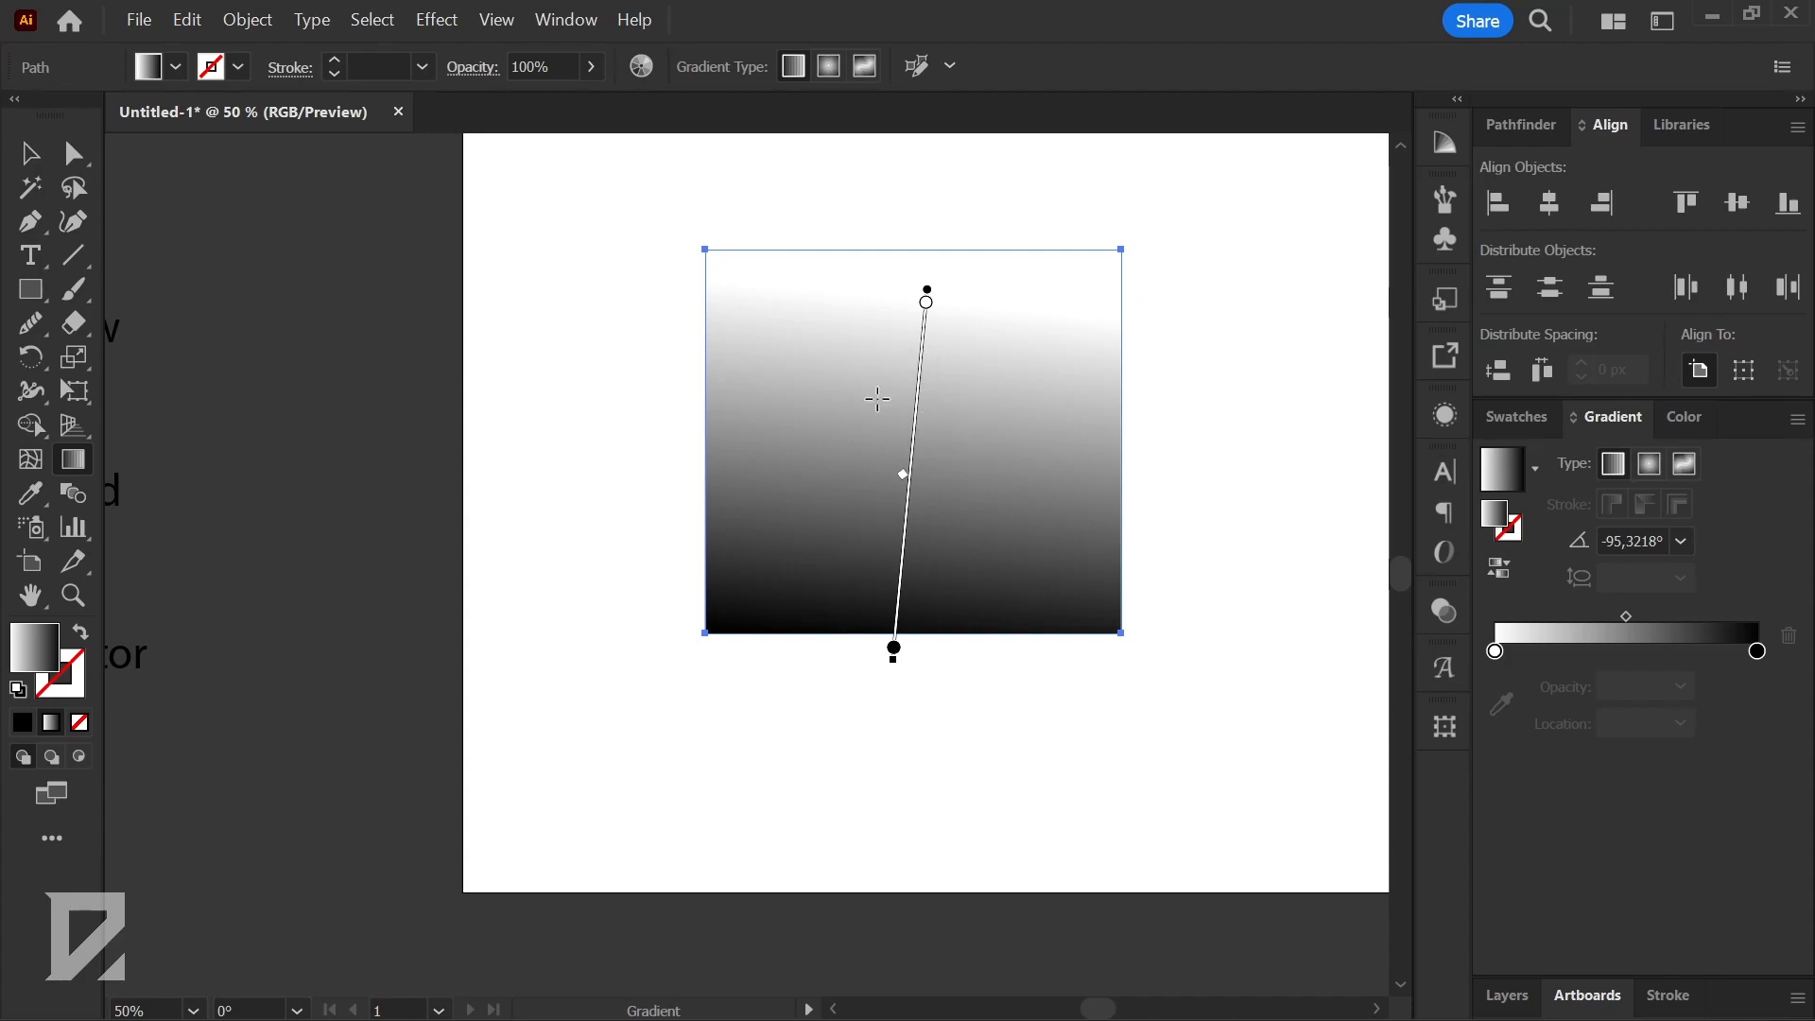
{"action": "left_click_drag", "start_coordinate": [824, 308], "coordinate": [877, 649]}
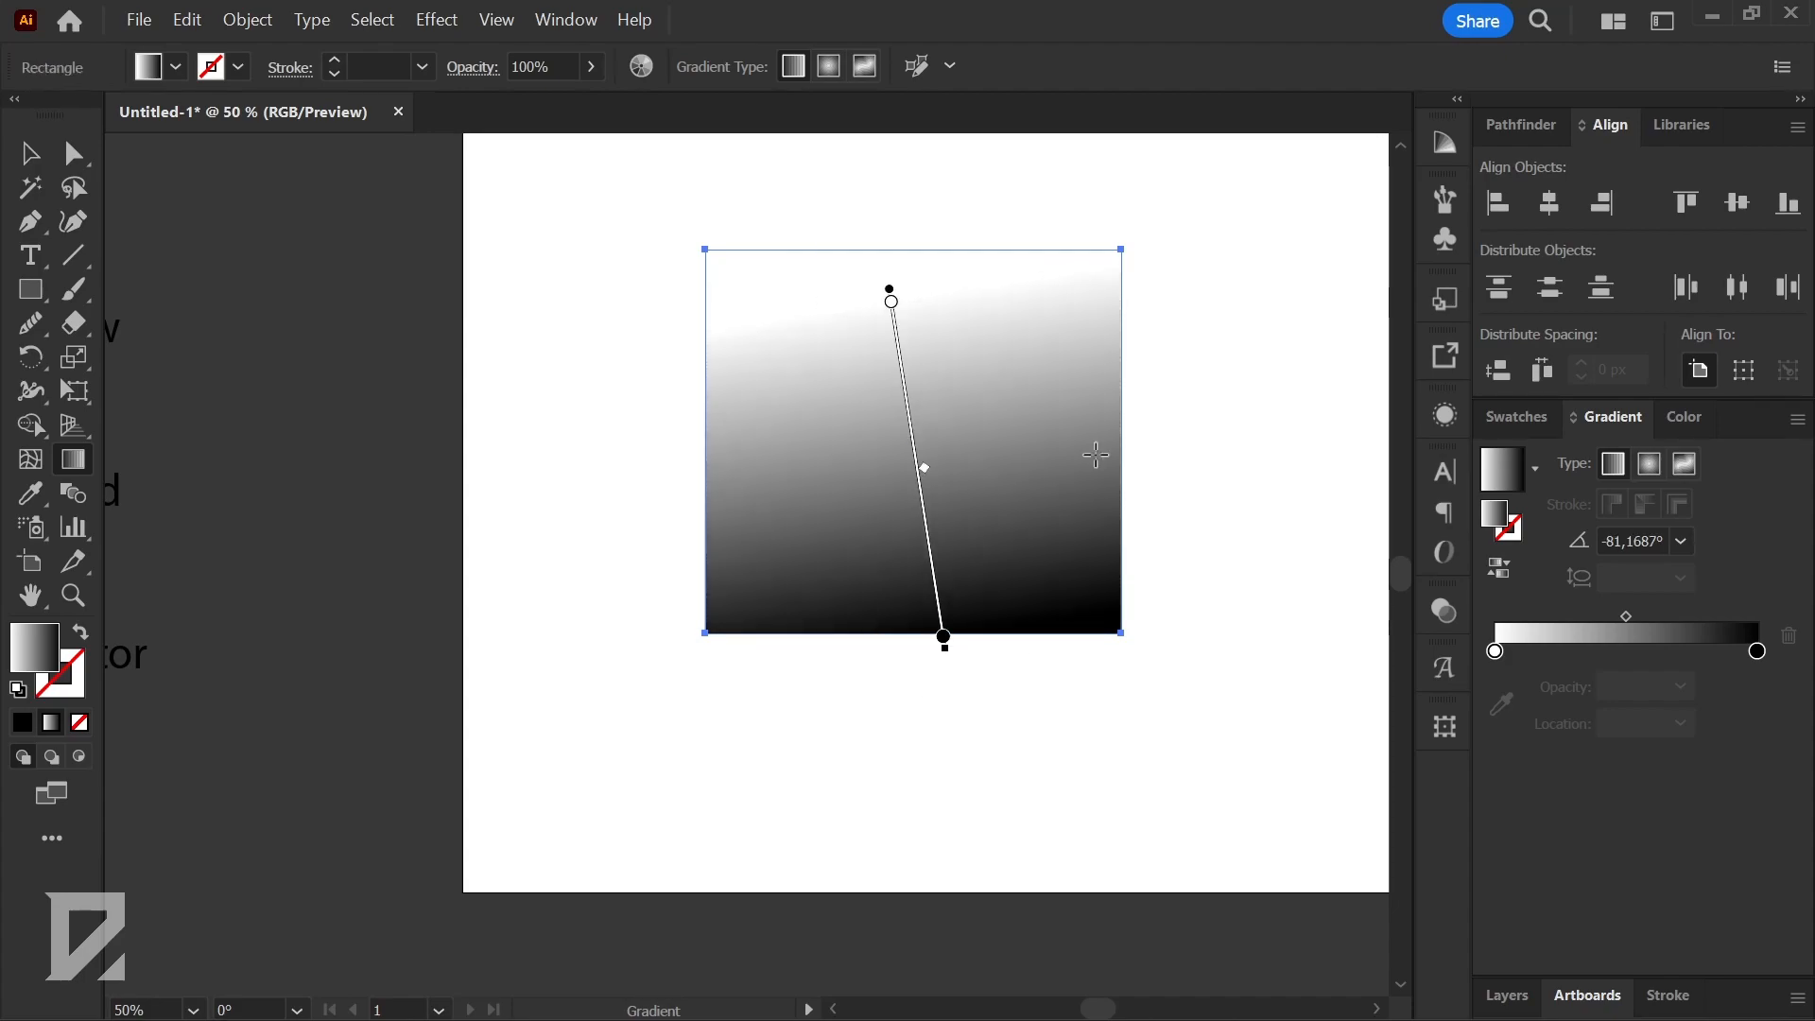
{"action": "left_click_drag", "start_coordinate": [1103, 295], "coordinate": [733, 643]}
{"action": "left_click_drag", "start_coordinate": [839, 352], "coordinate": [1079, 643]}
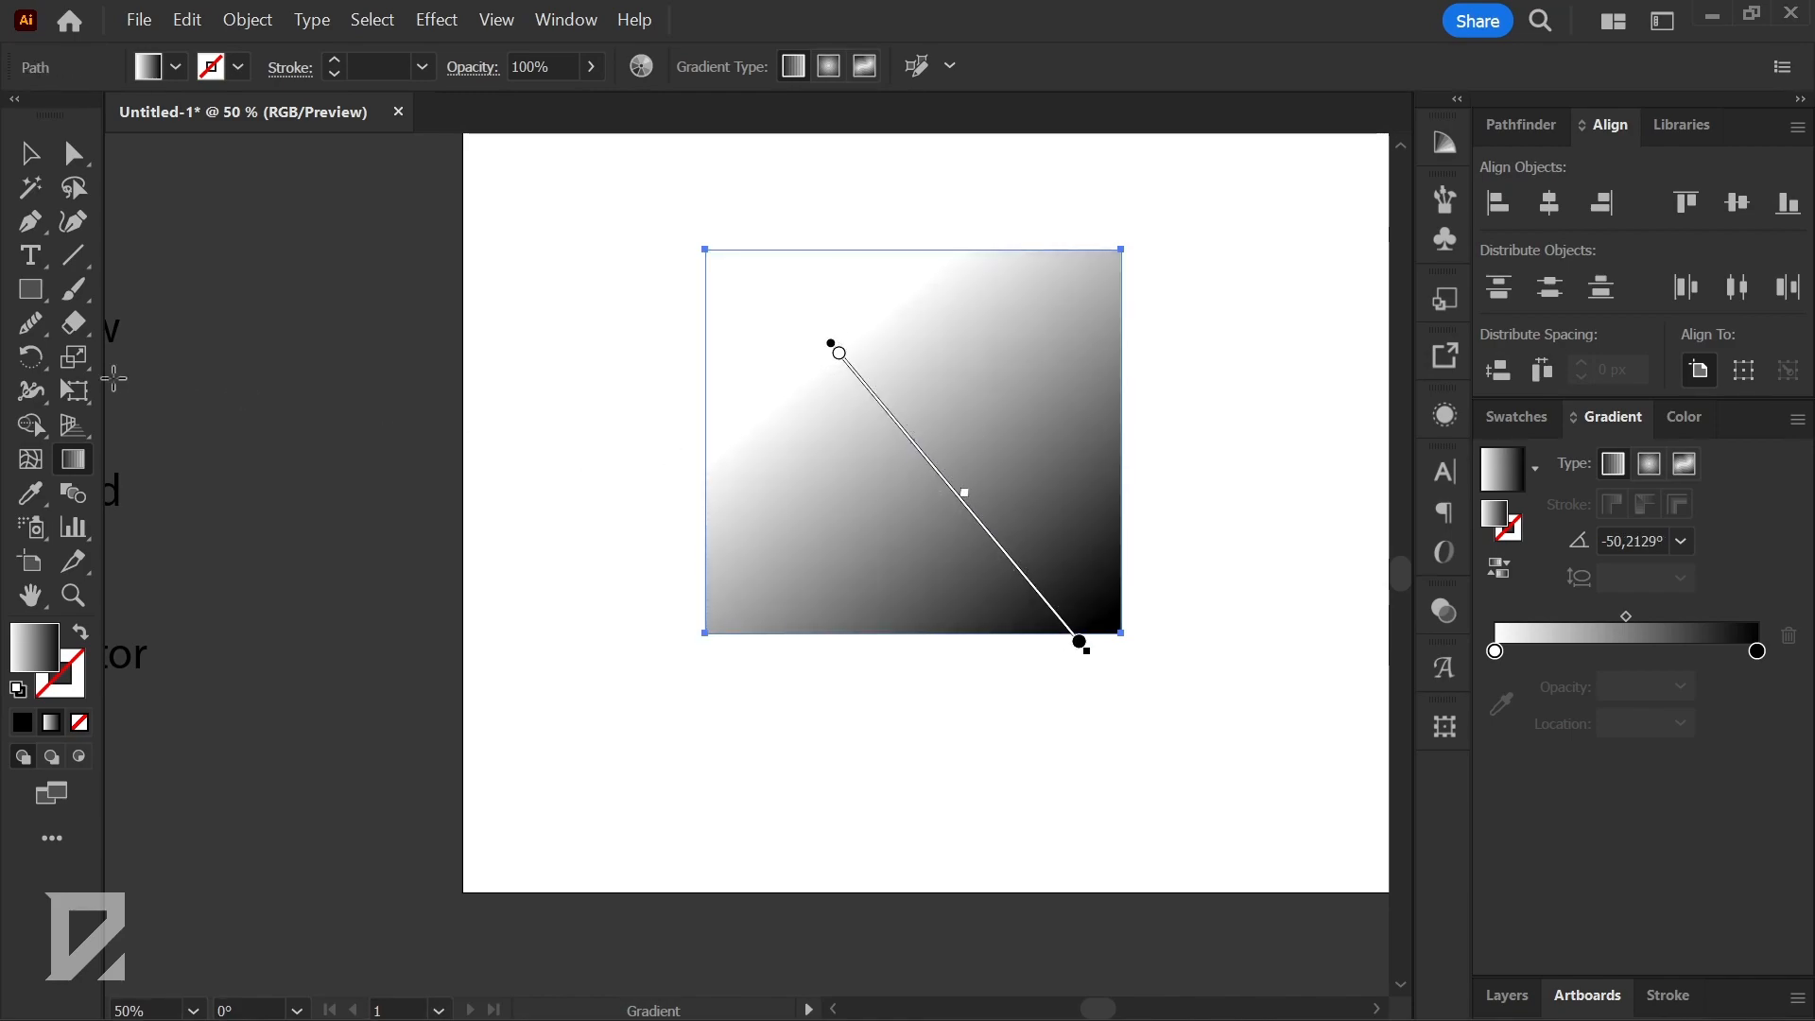
{"action": "left_click", "coordinate": [29, 152]}
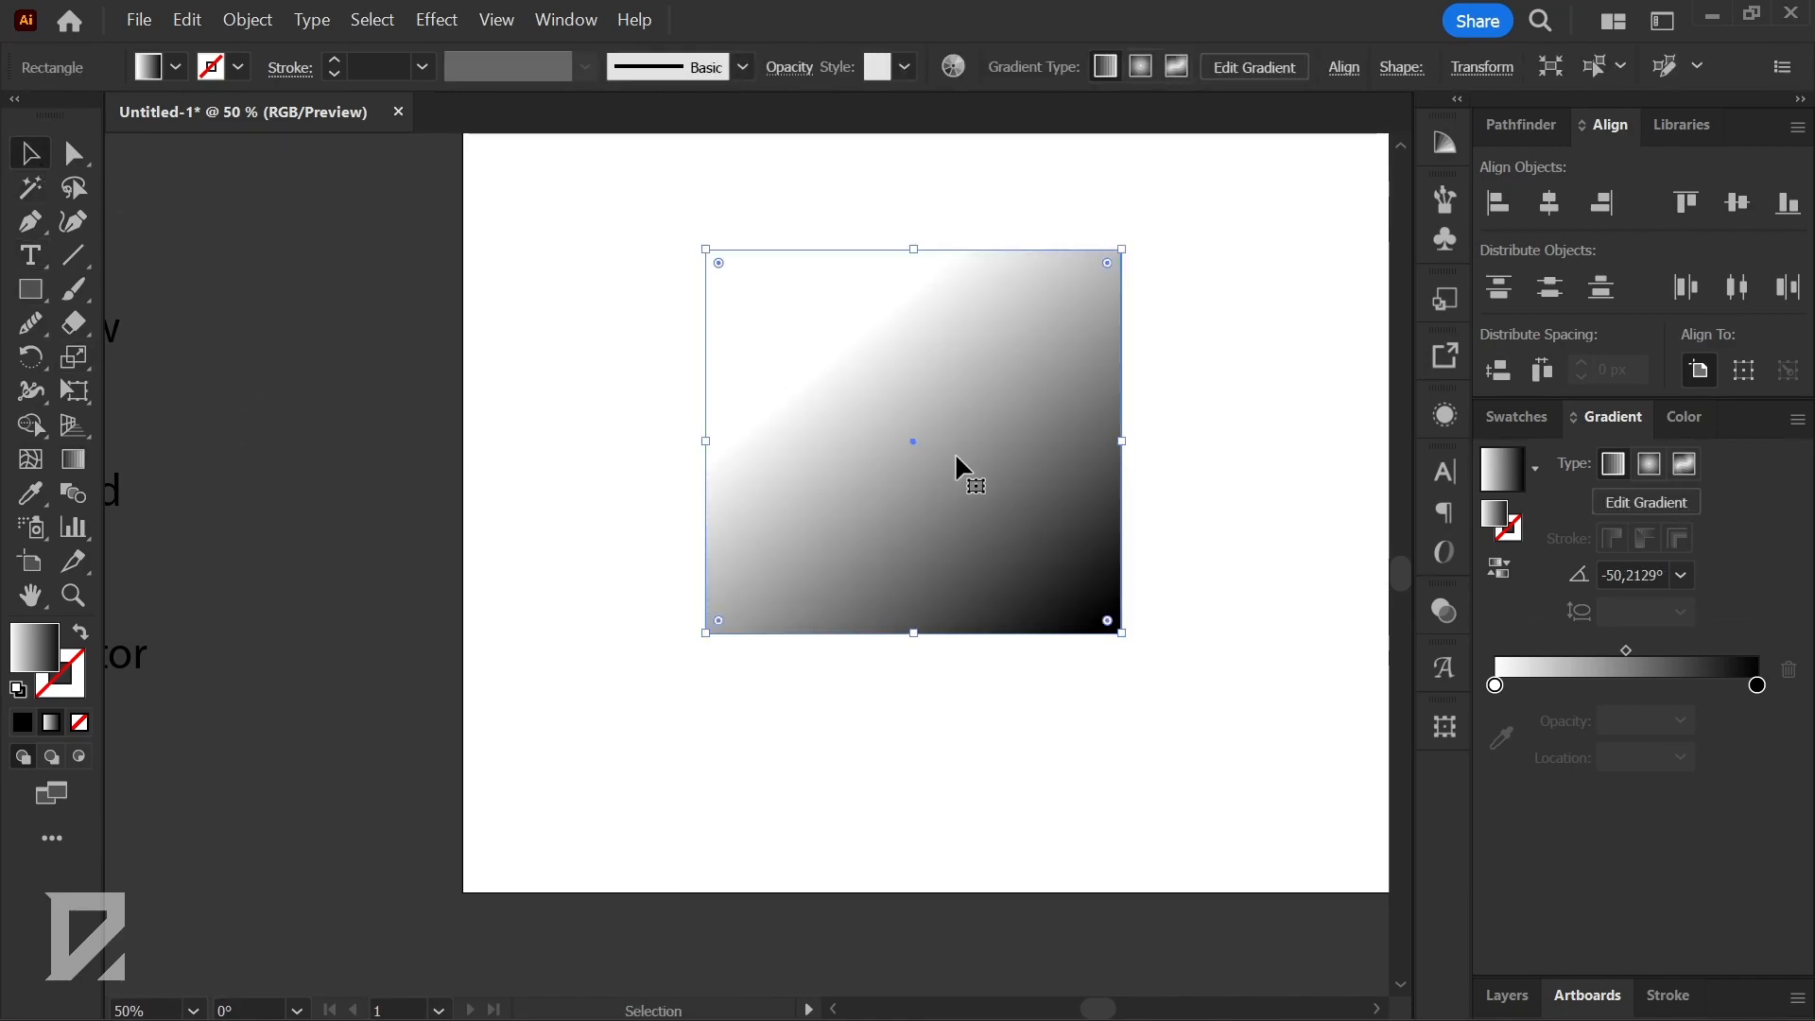
- Hide the Gradient Annotator
{"action": "scroll", "coordinate": [990, 390], "scroll_direction": "down", "scroll_amount": 1}
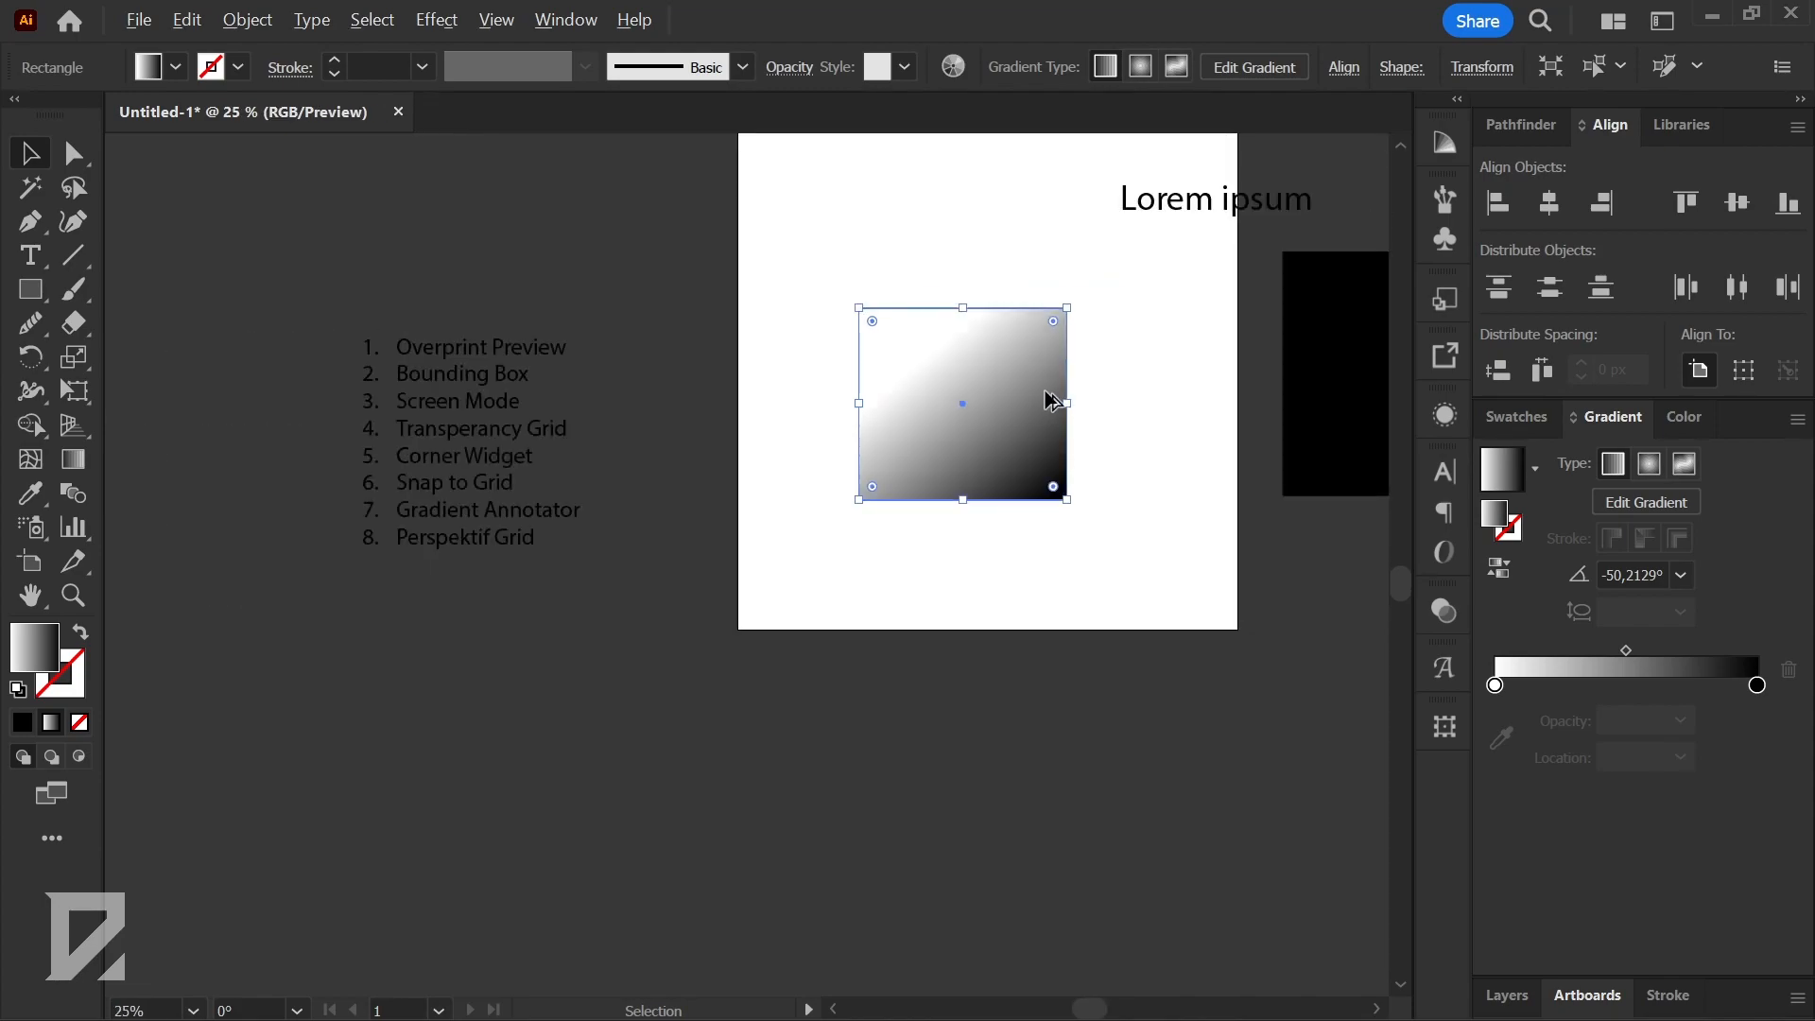
{"action": "left_click", "coordinate": [492, 22]}
{"action": "left_click", "coordinate": [1209, 450]}
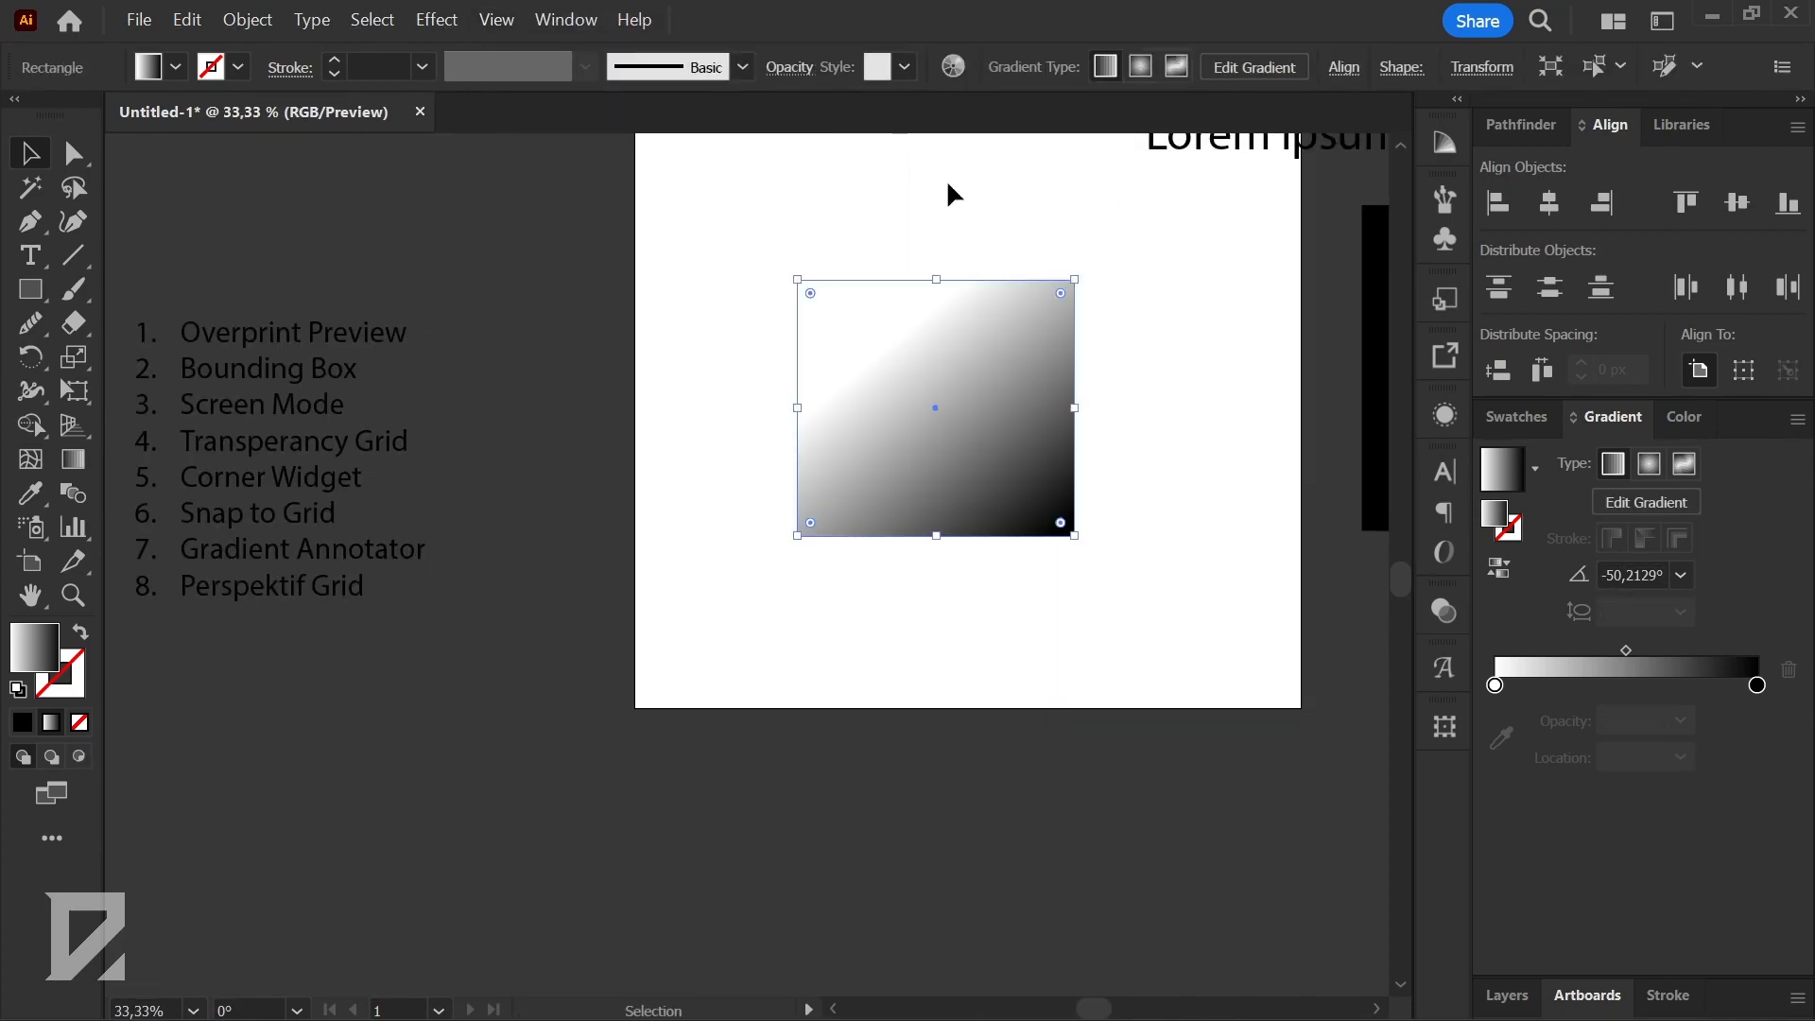
{"action": "left_click", "coordinate": [496, 21]}
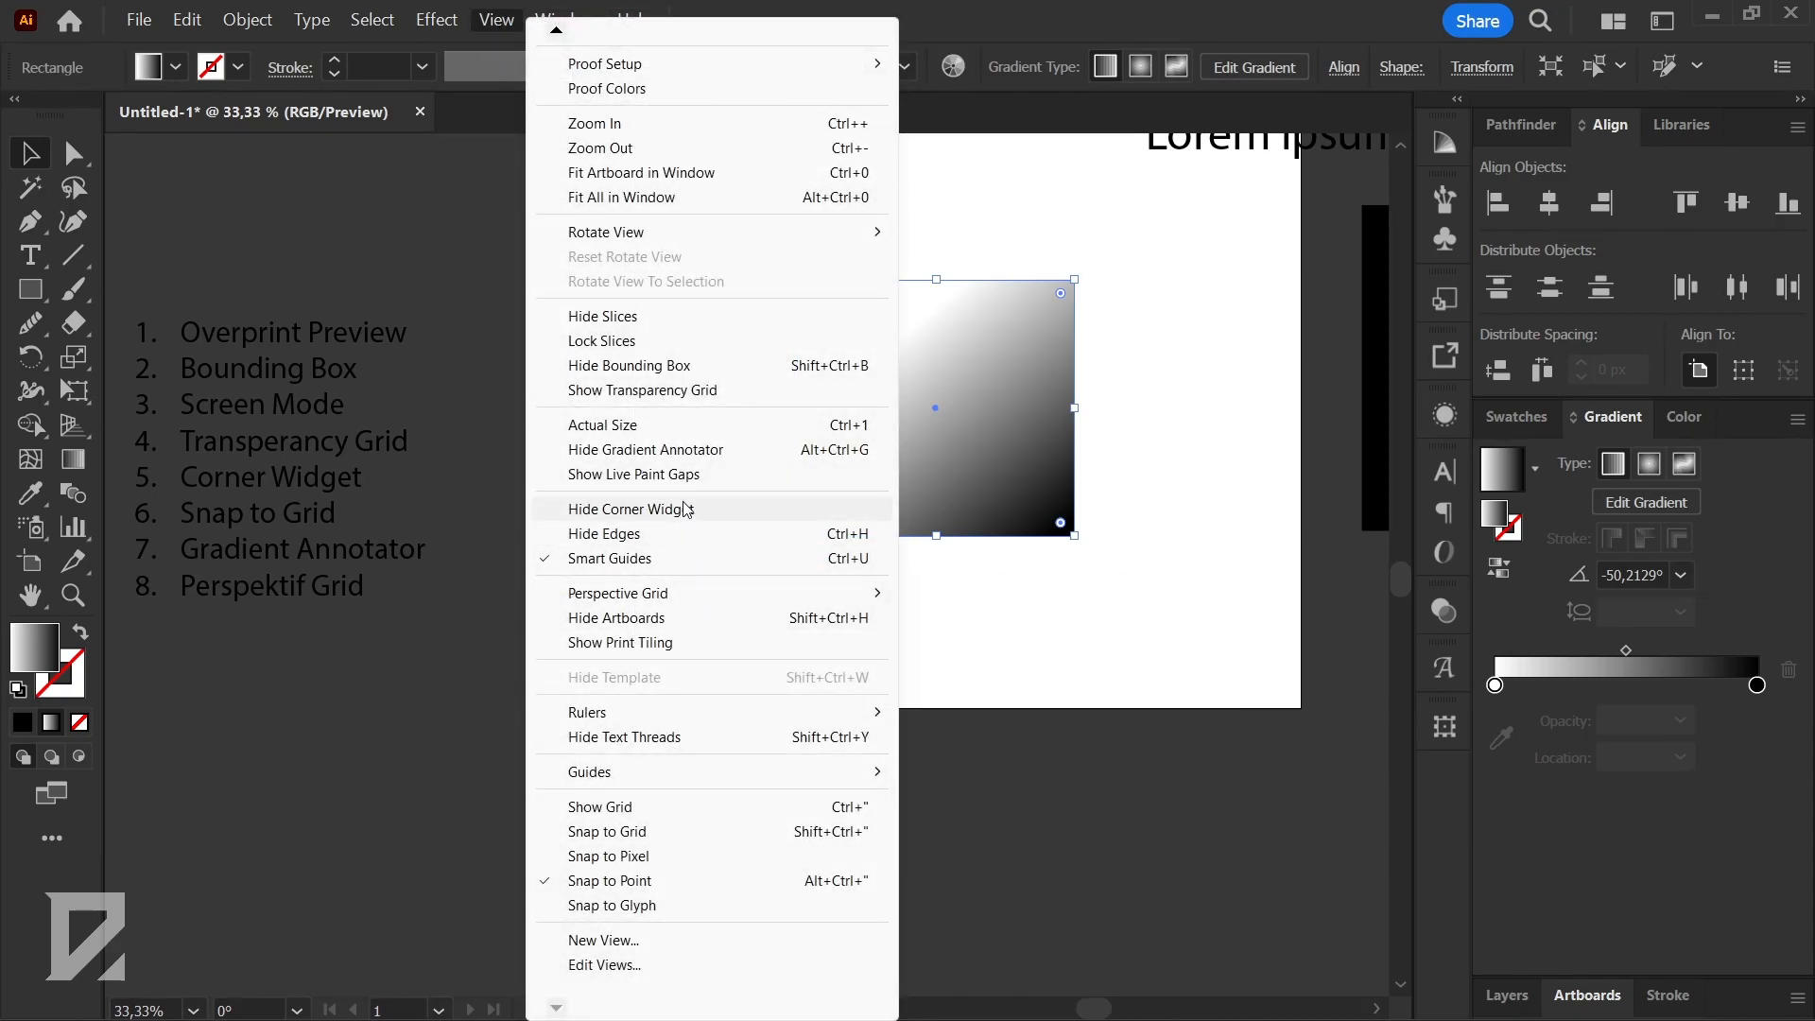
{"action": "left_click", "coordinate": [689, 451]}
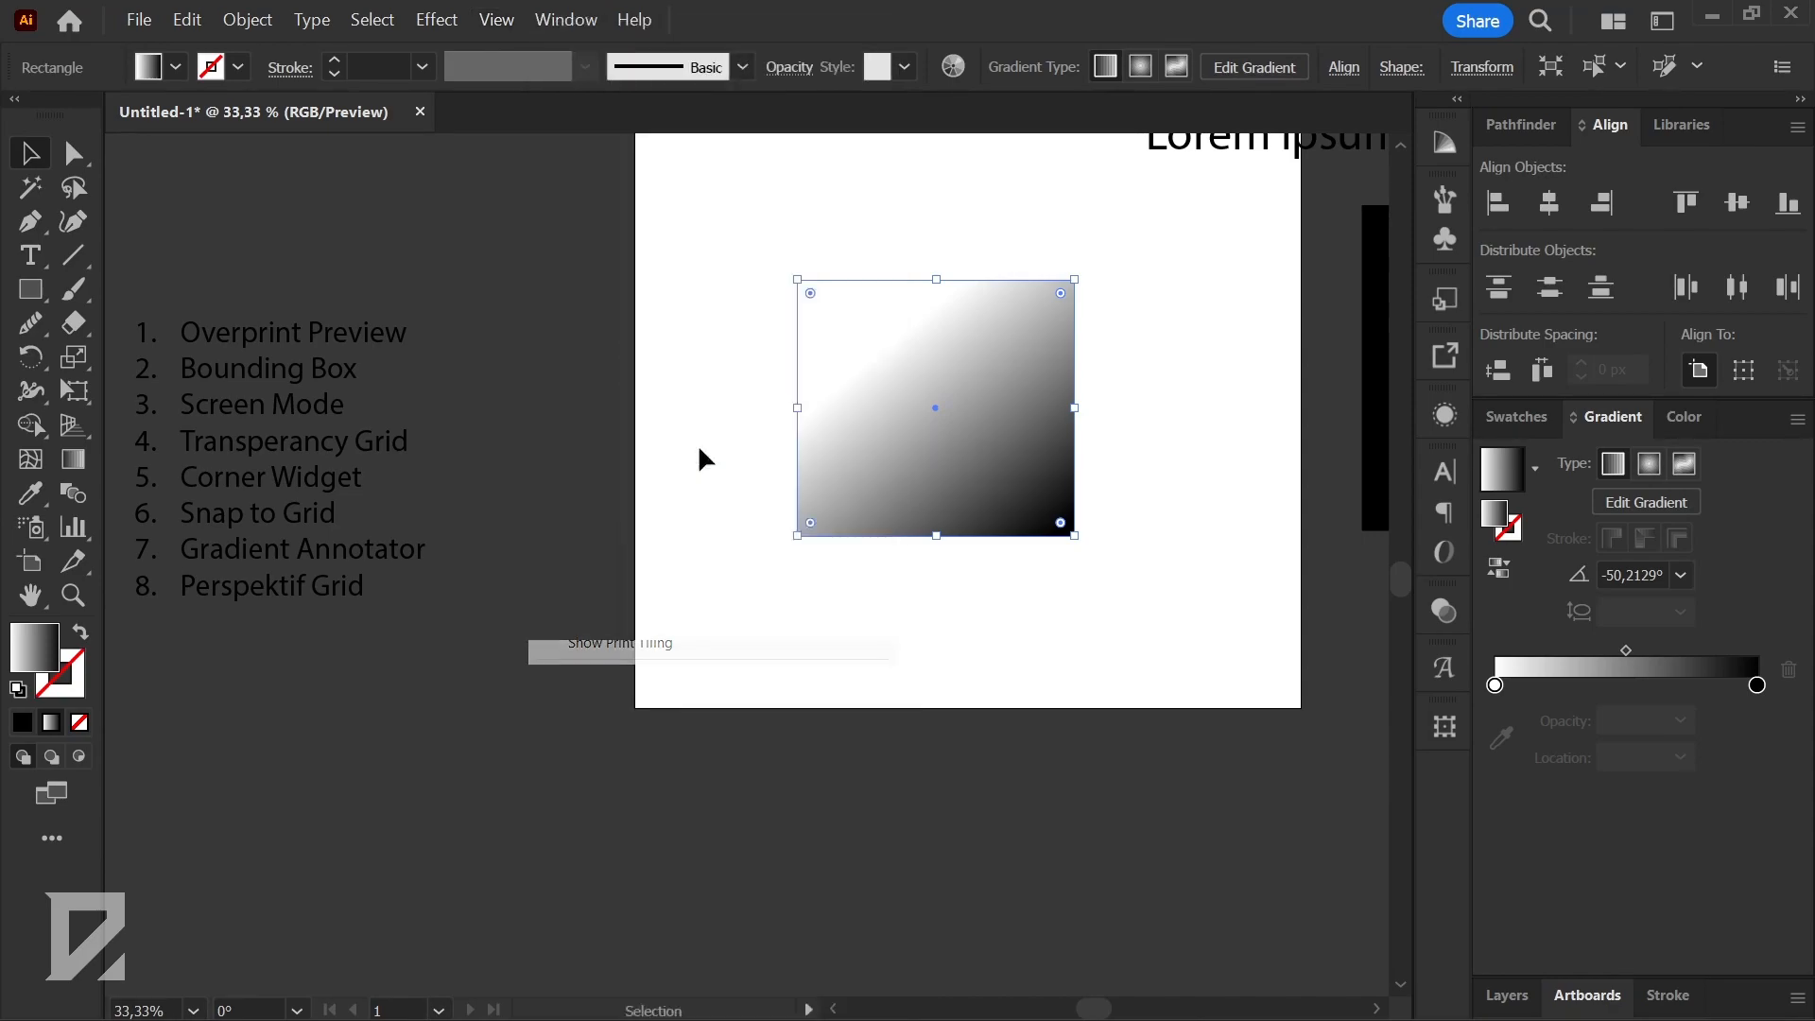
- With the annotator hidden, redraw the rectangle's gradient in several directions, ending at about -113°
{"action": "key", "text": "ctrl+plus"}
{"action": "key", "text": "ctrl+plus"}
{"action": "scroll", "coordinate": [885, 416], "scroll_direction": "up", "scroll_amount": 1}
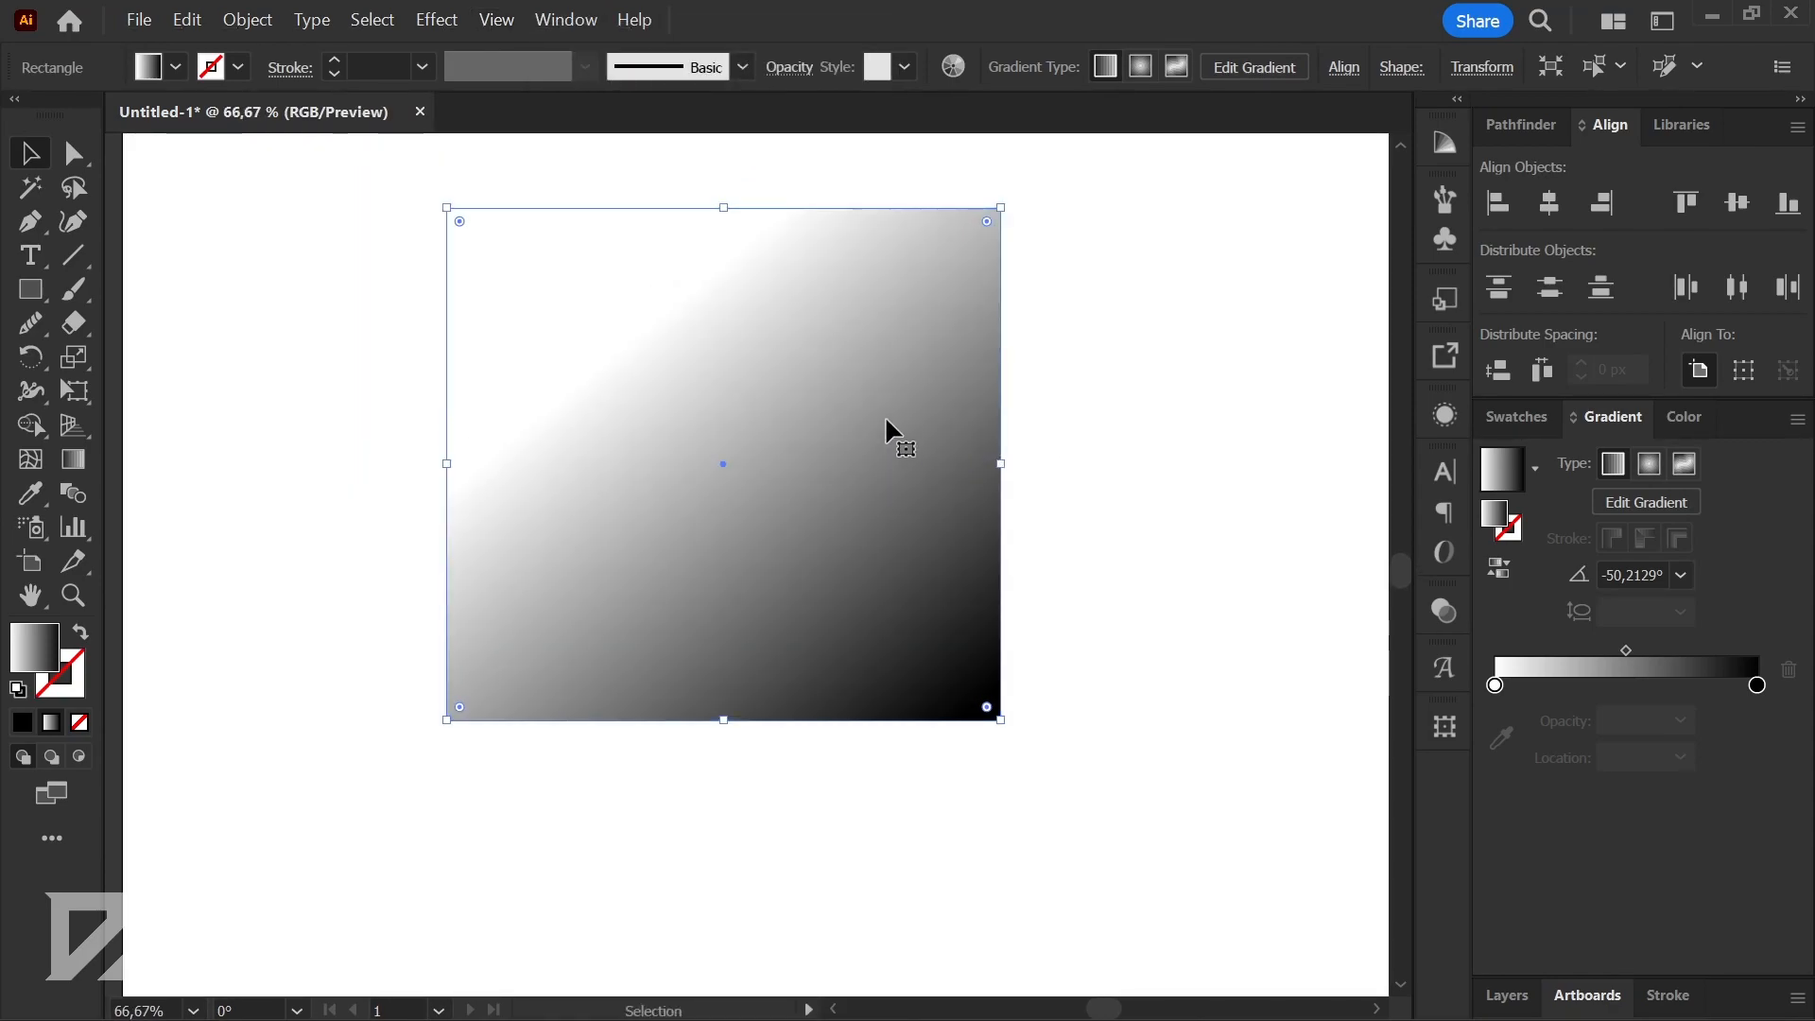
{"action": "key", "text": "g"}
{"action": "left_click_drag", "start_coordinate": [812, 356], "coordinate": [781, 611]}
{"action": "left_click_drag", "start_coordinate": [717, 214], "coordinate": [696, 639]}
{"action": "left_click_drag", "start_coordinate": [571, 308], "coordinate": [699, 715]}
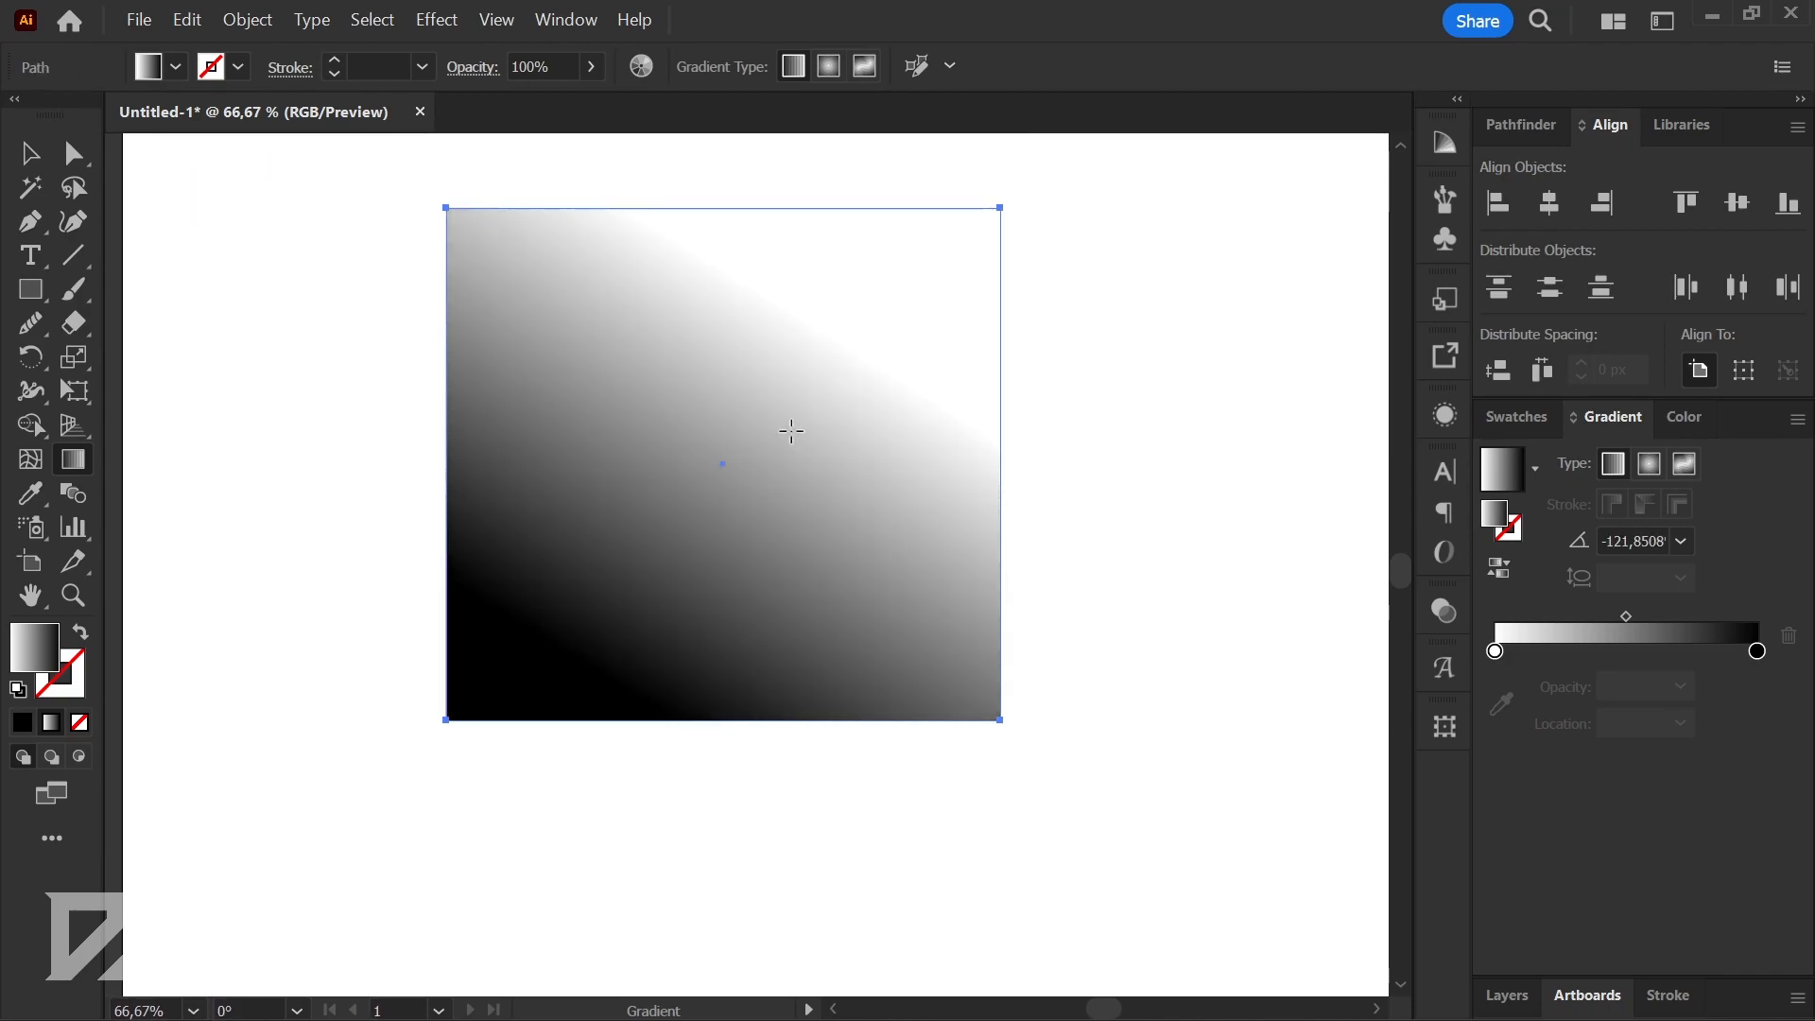
{"action": "left_click_drag", "start_coordinate": [764, 387], "coordinate": [604, 685]}
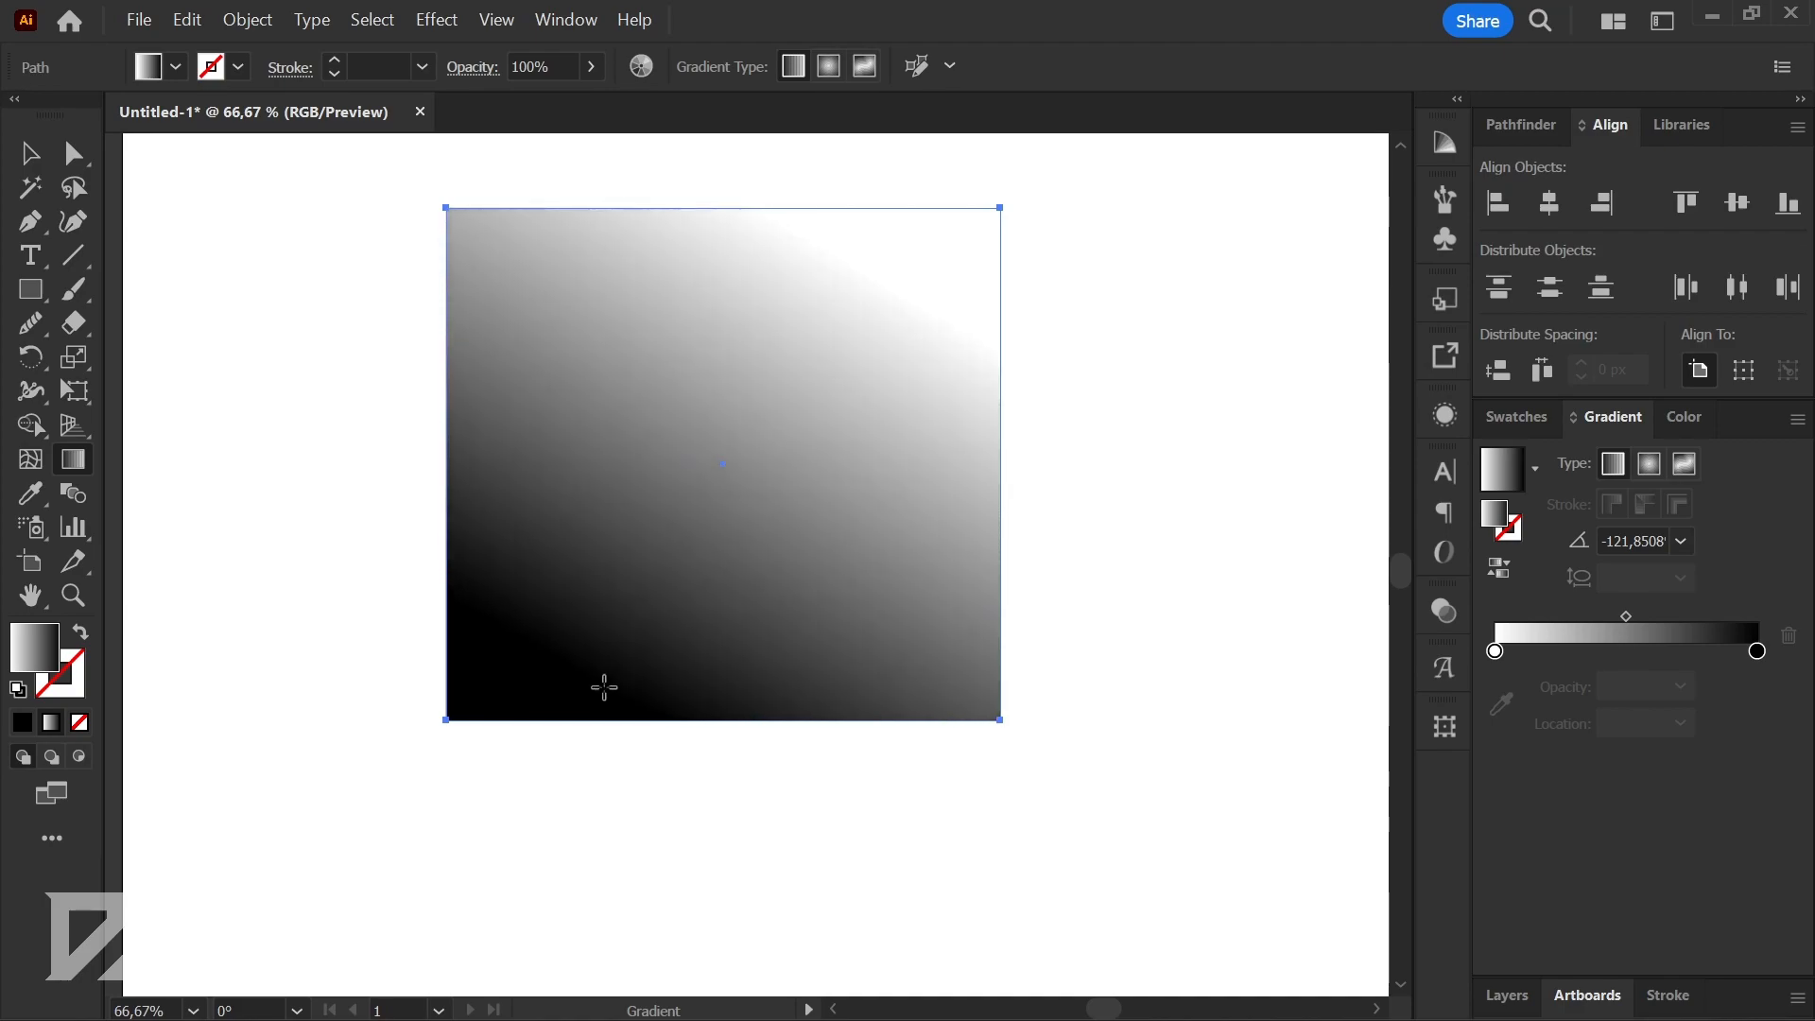
{"action": "left_click_drag", "start_coordinate": [617, 317], "coordinate": [661, 697]}
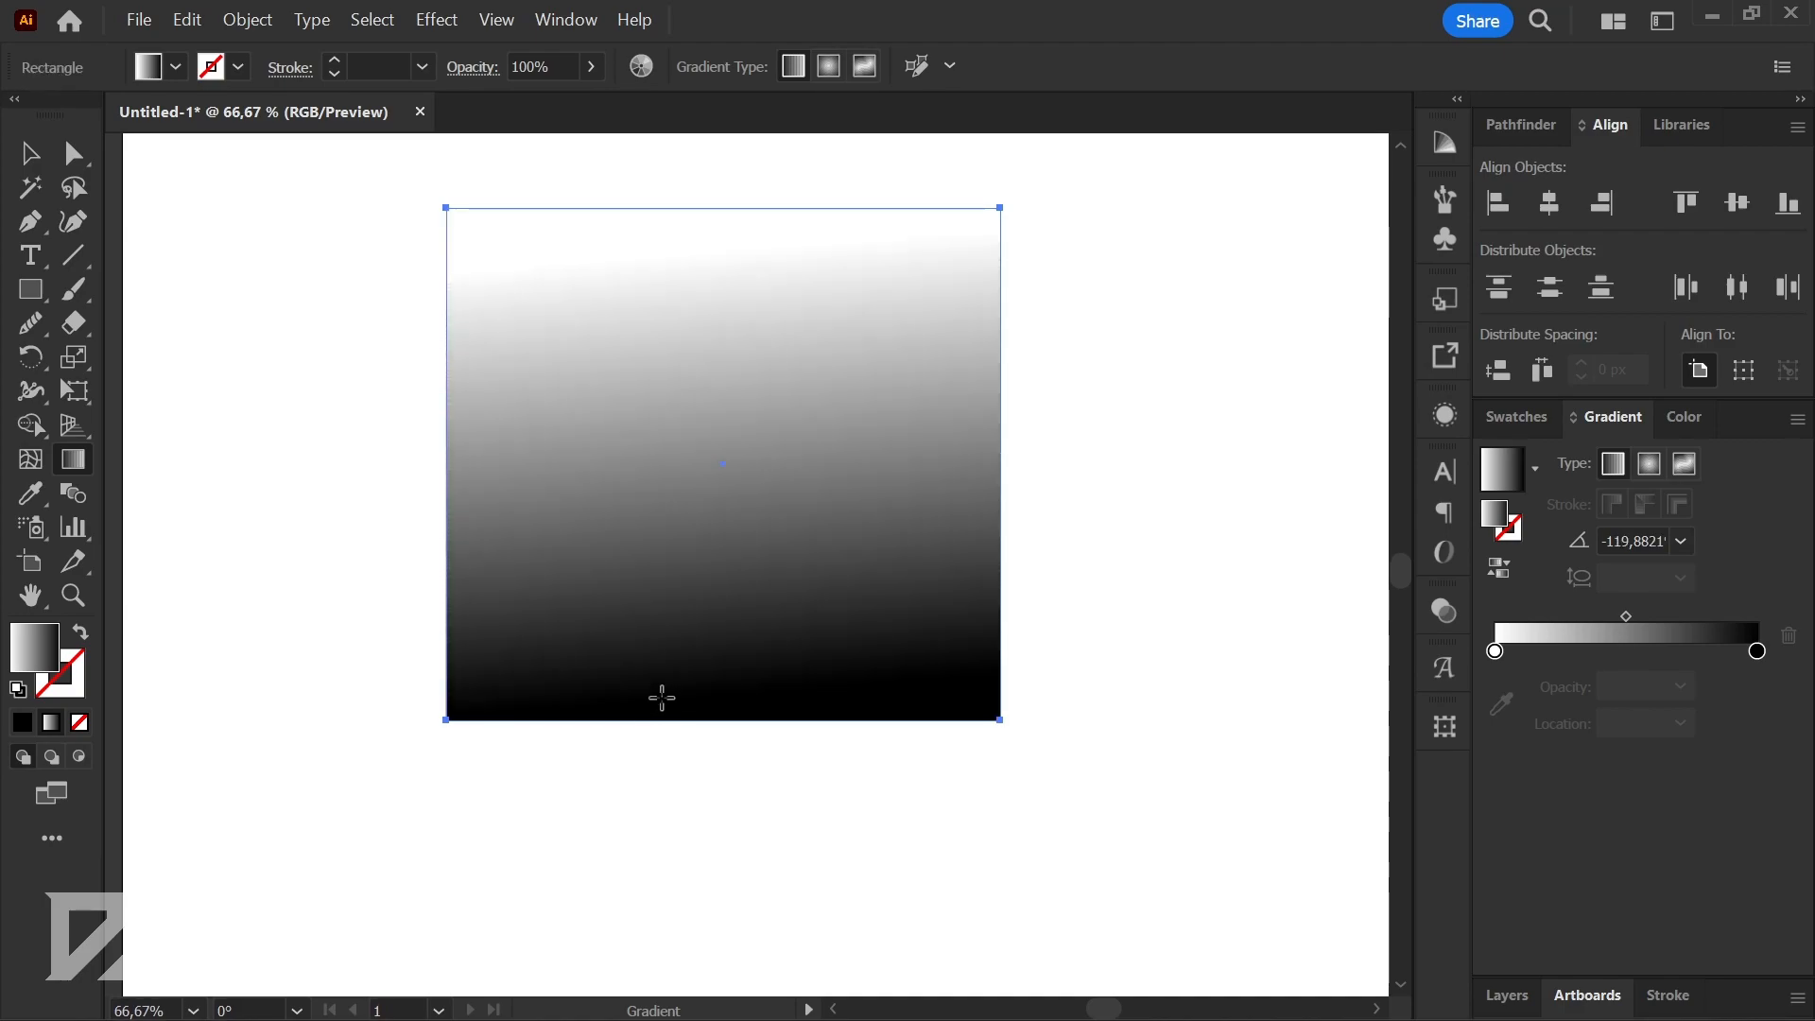
{"action": "left_click_drag", "start_coordinate": [413, 259], "coordinate": [697, 698]}
{"action": "left_click_drag", "start_coordinate": [814, 430], "coordinate": [718, 655]}
- Show the Gradient Annotator again
{"action": "scroll", "coordinate": [888, 571], "scroll_direction": "down", "scroll_amount": 3}
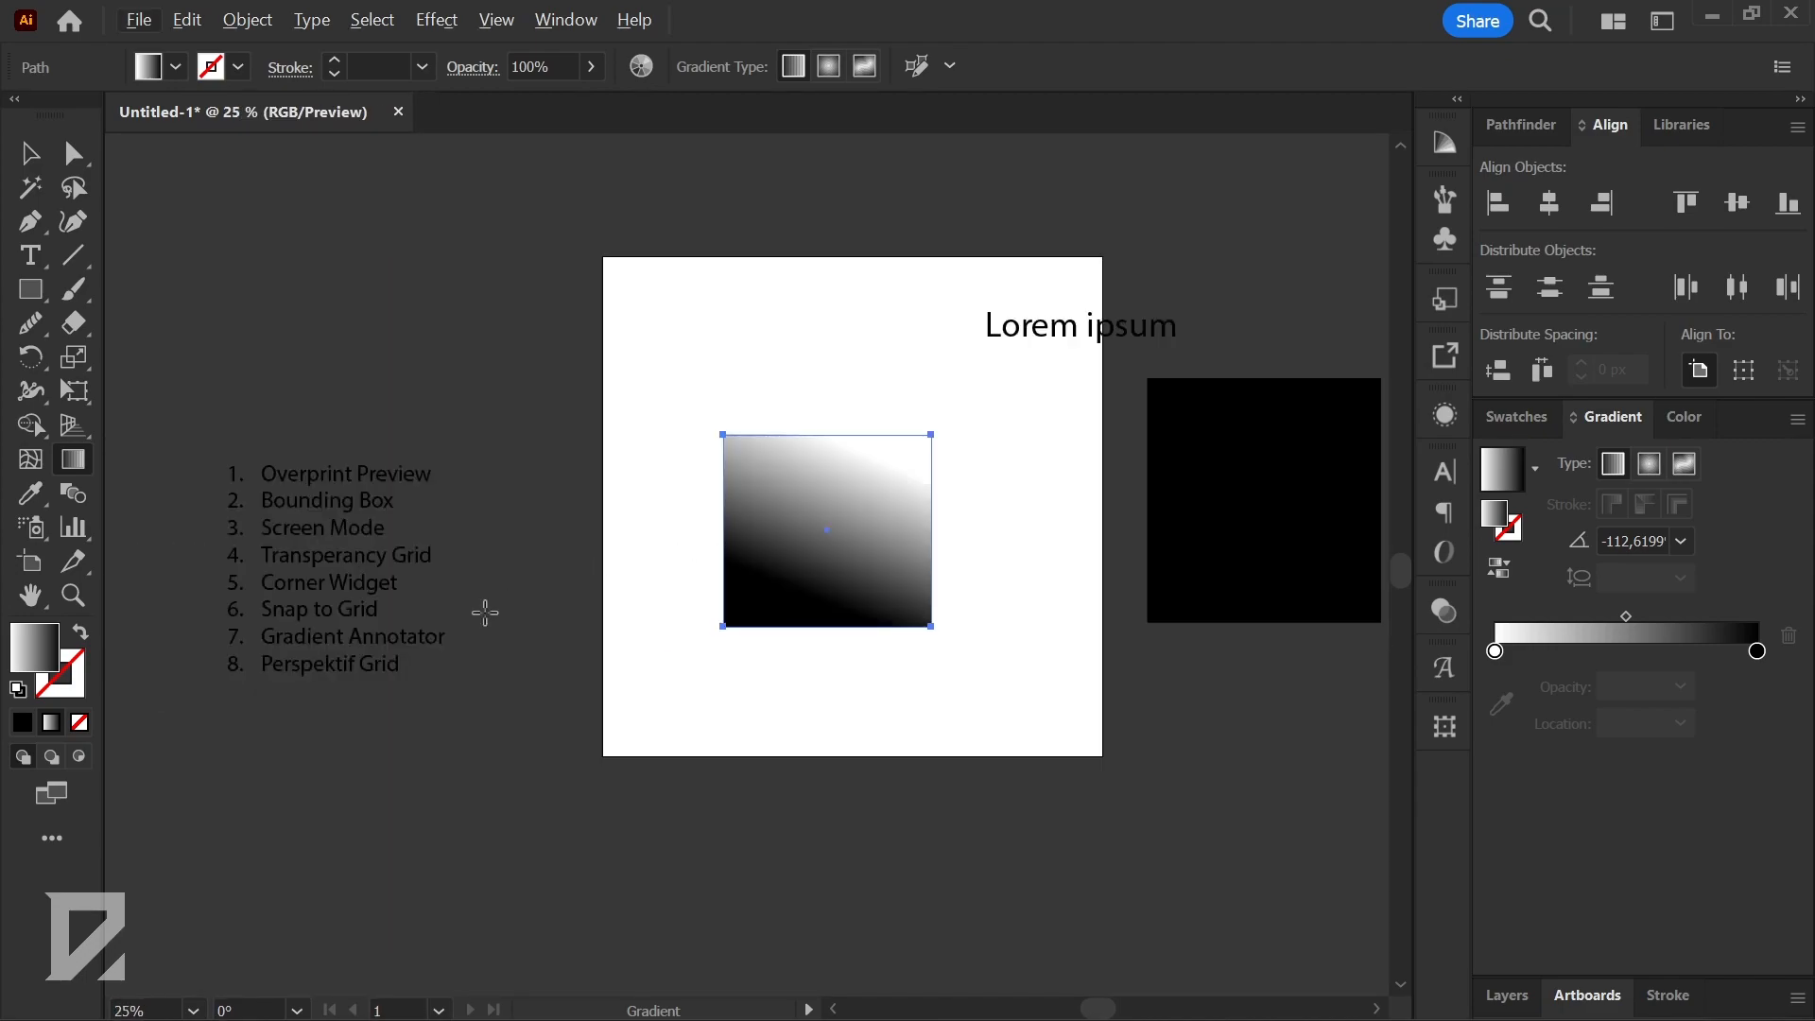
{"action": "scroll", "coordinate": [772, 590], "scroll_direction": "up", "scroll_amount": 2}
{"action": "scroll", "coordinate": [772, 590], "scroll_direction": "up", "scroll_amount": 2}
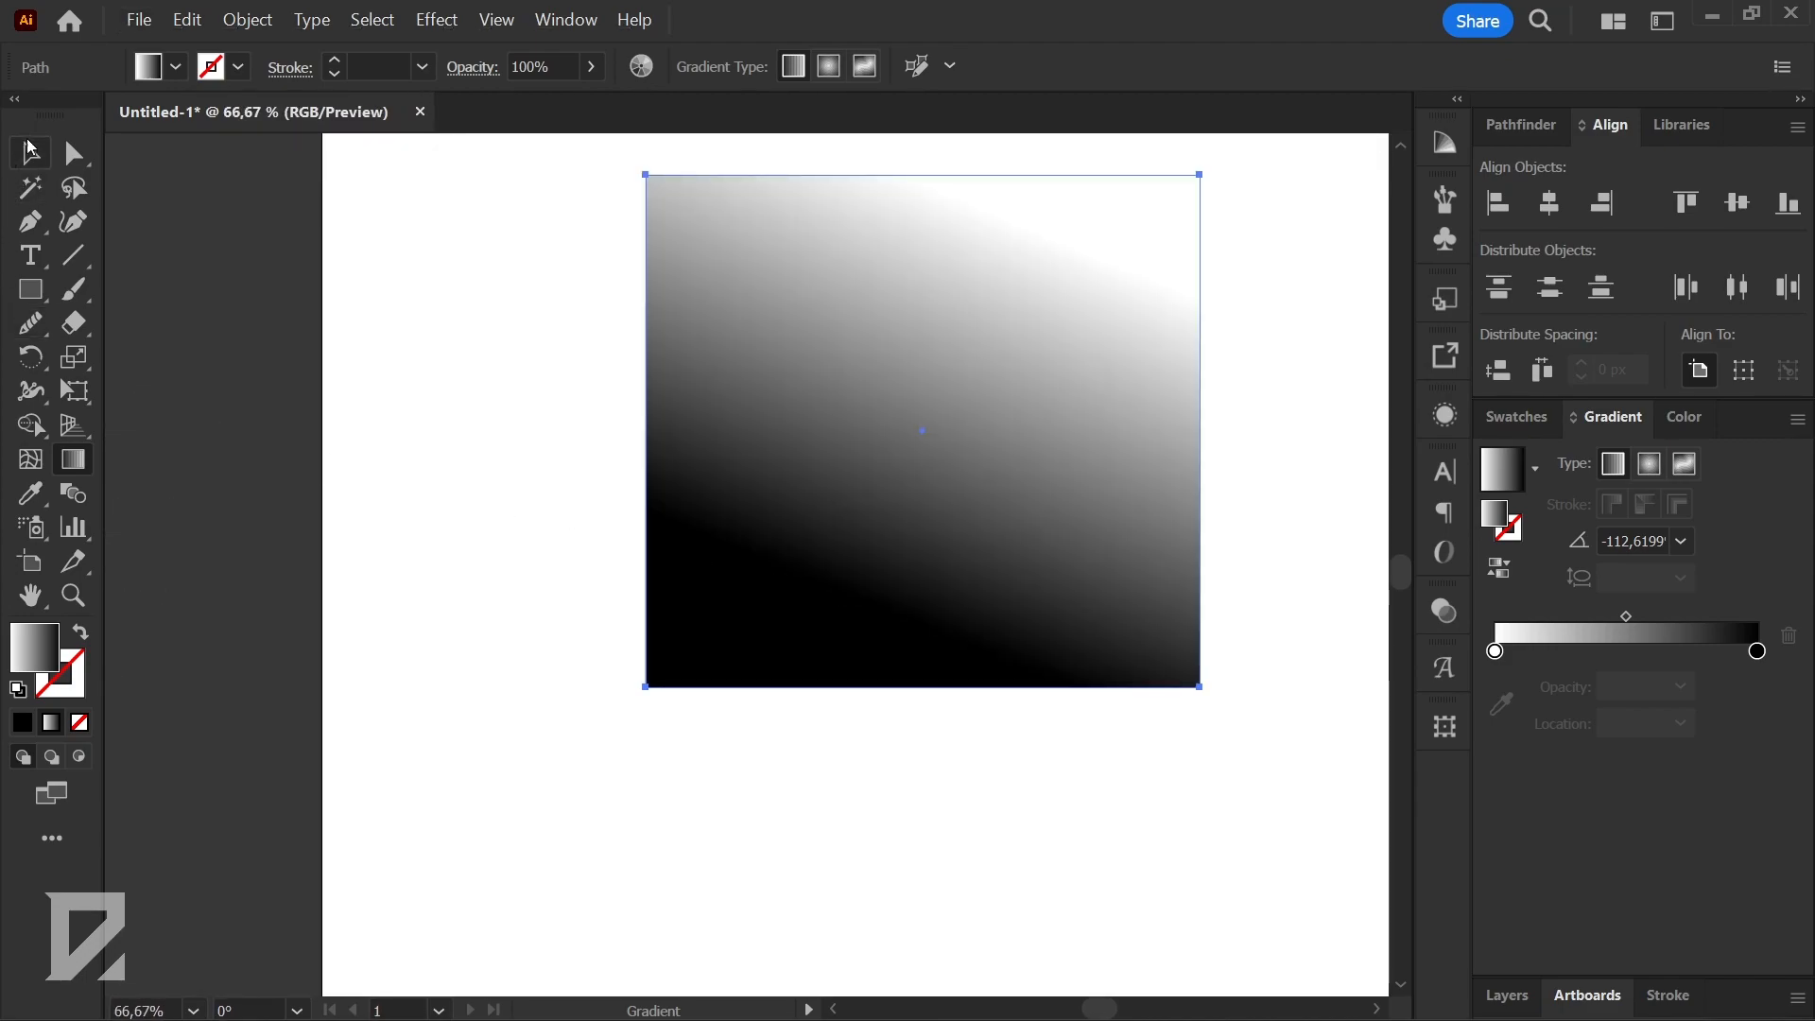
{"action": "left_click", "coordinate": [29, 154]}
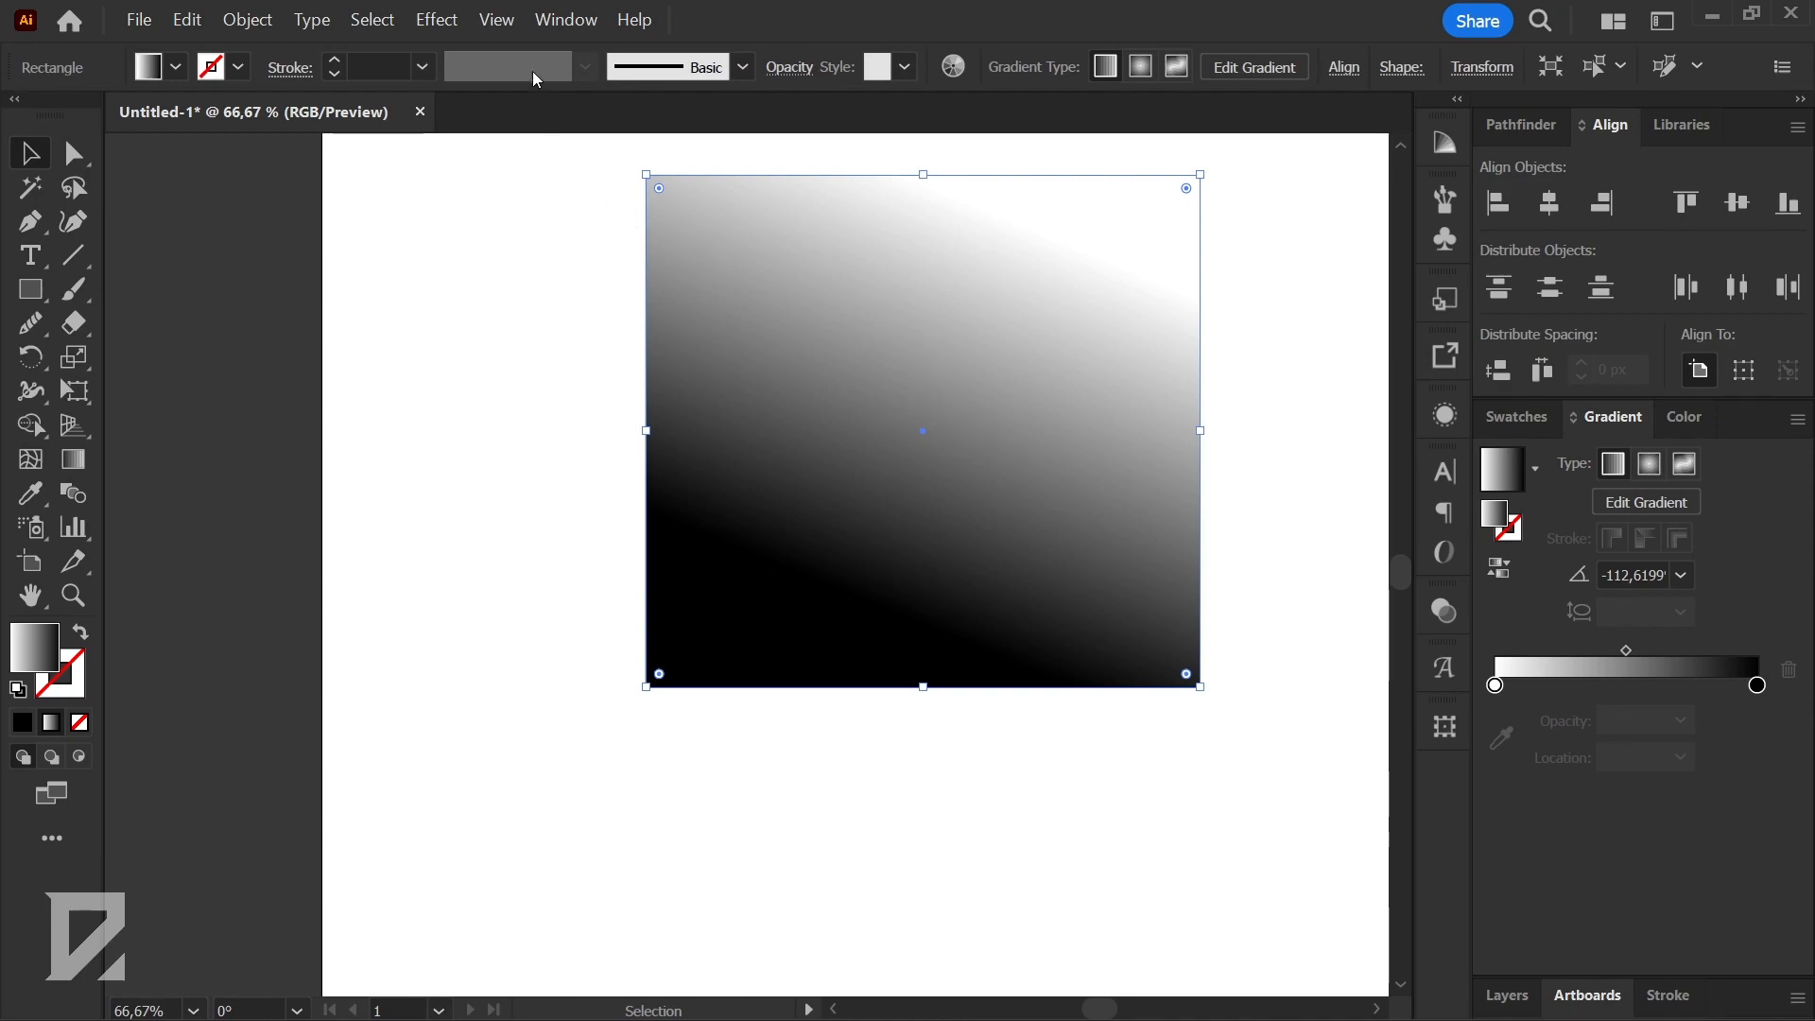
{"action": "left_click", "coordinate": [505, 28]}
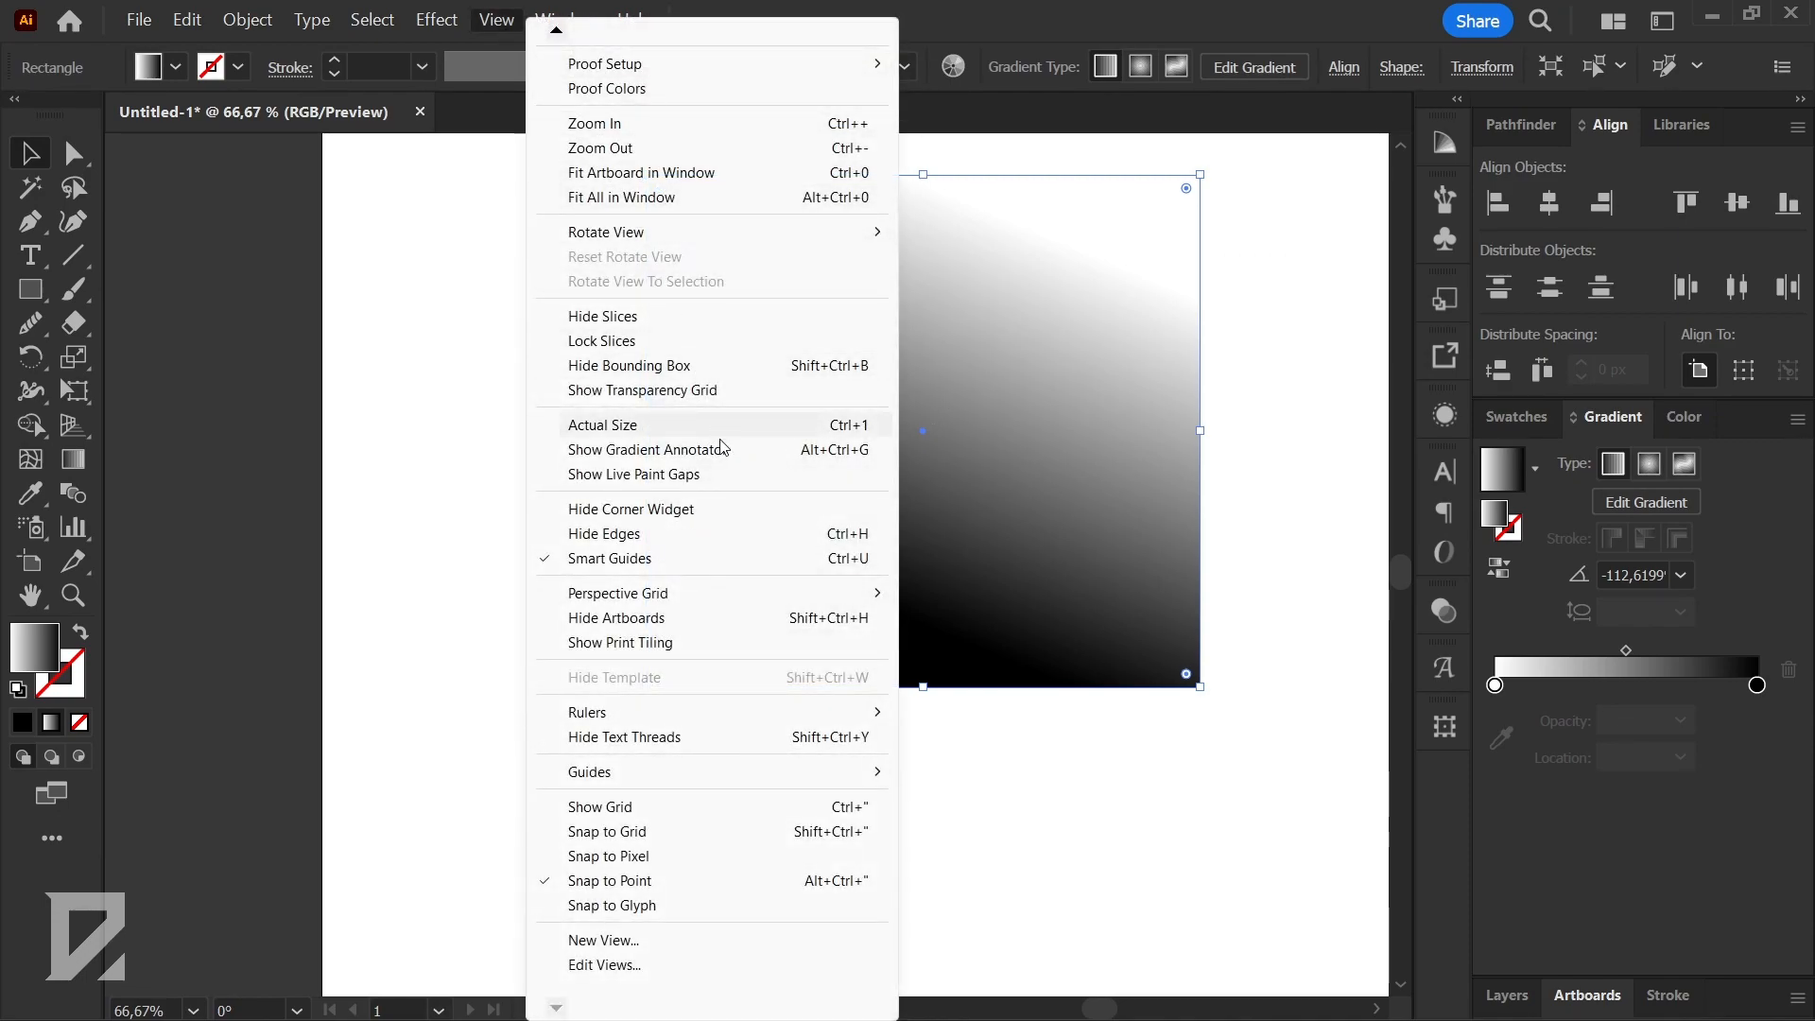
{"action": "left_click", "coordinate": [623, 450]}
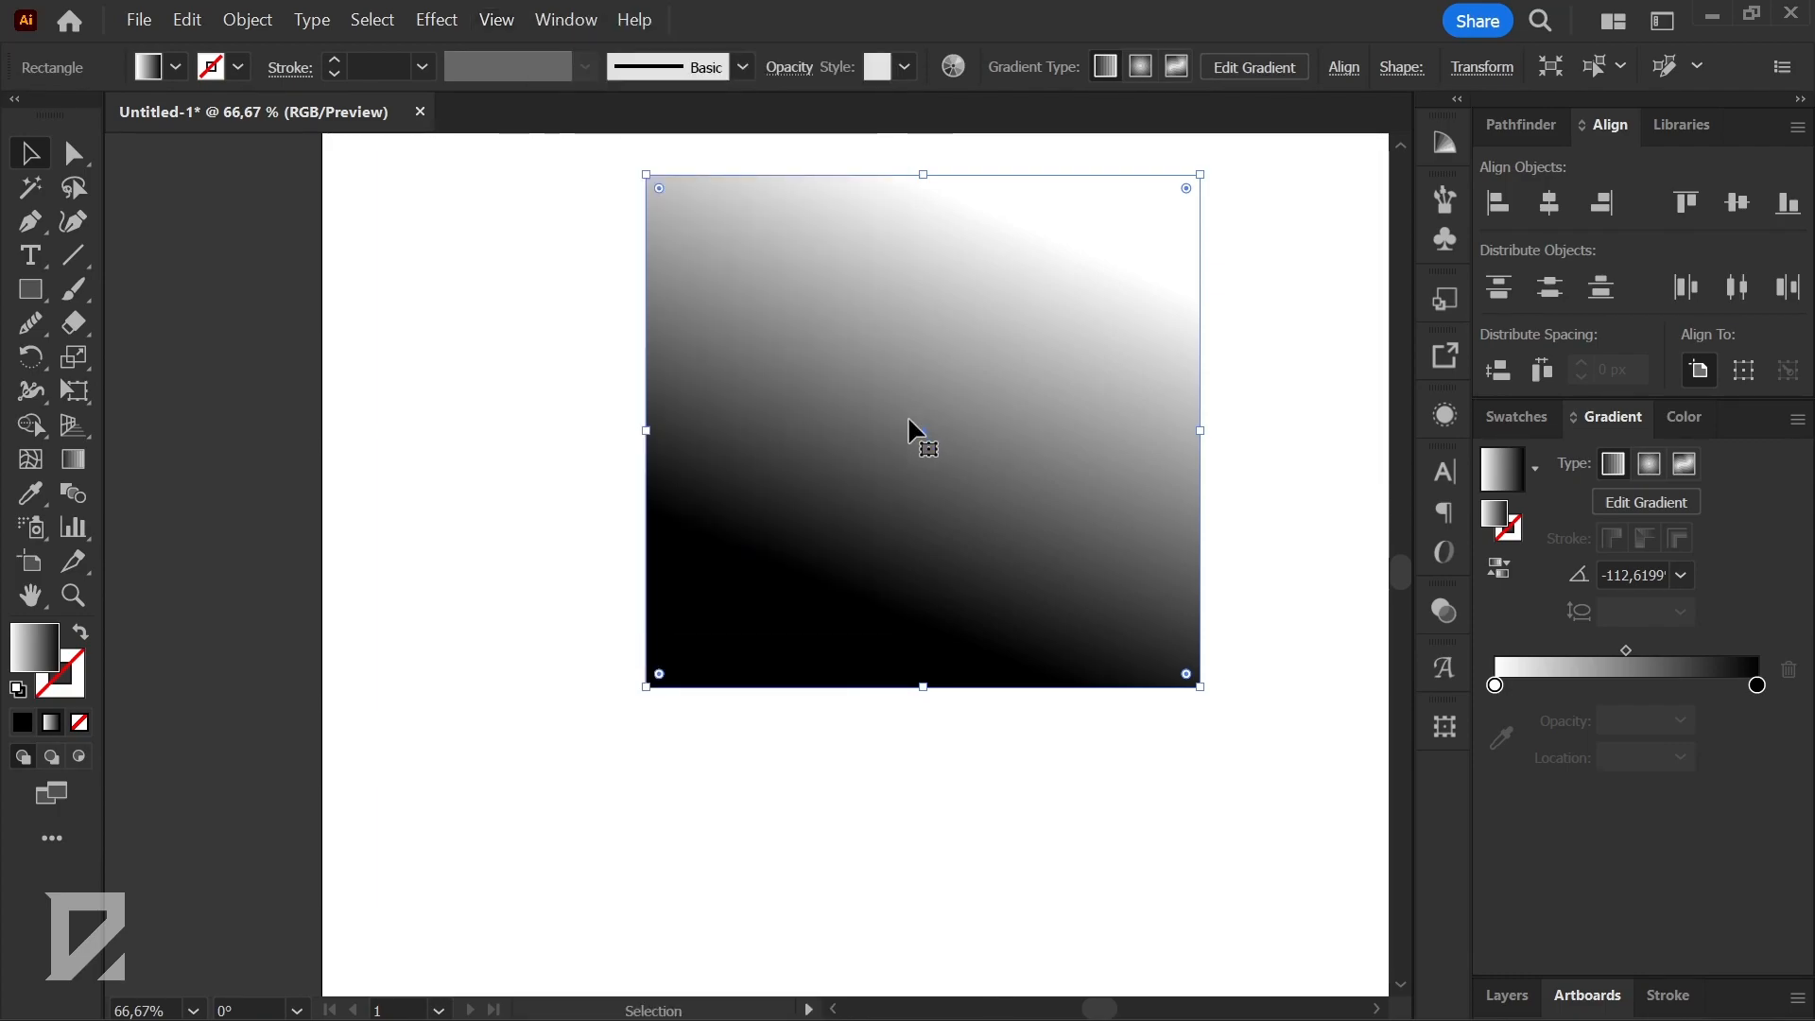
- Redraw the rectangle's gradient from its upper edge to its lower edge at about -83° with the annotator shown
{"action": "key", "text": "g"}
{"action": "left_click_drag", "start_coordinate": [830, 241], "coordinate": [958, 701]}
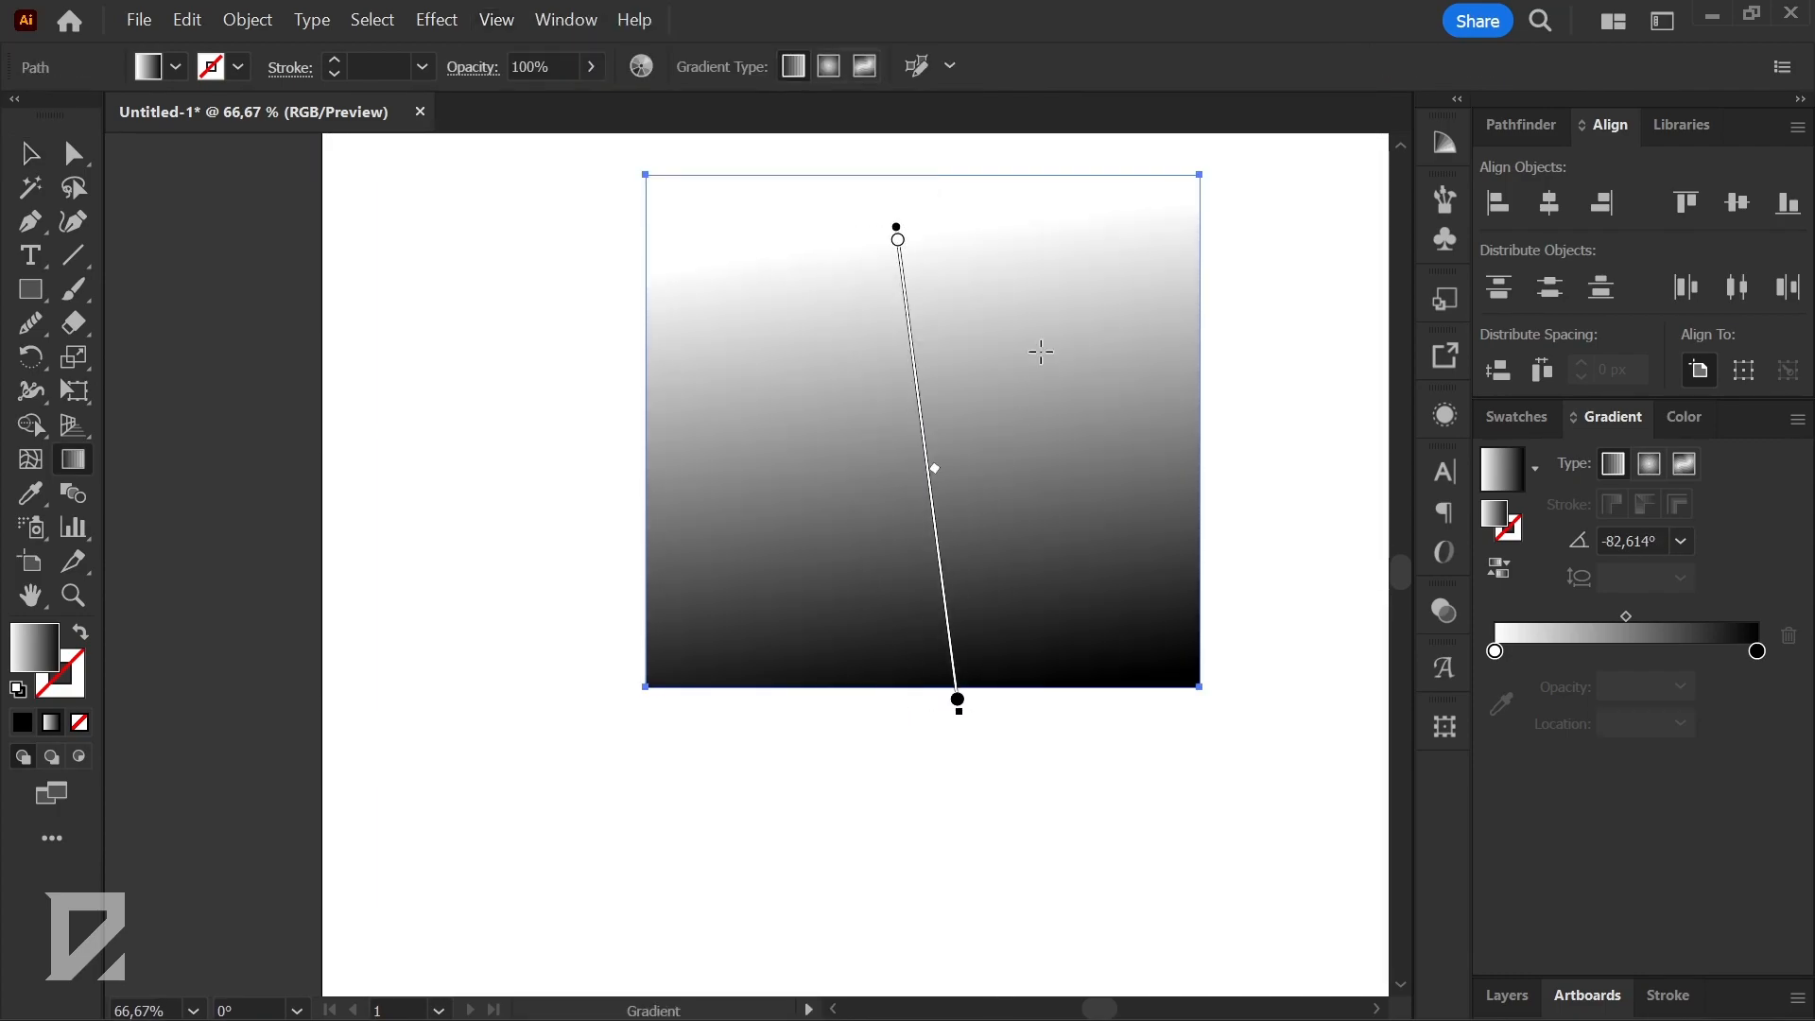
{"action": "left_click", "coordinate": [30, 154]}
{"action": "scroll", "coordinate": [828, 401], "scroll_direction": "down", "scroll_amount": 3}
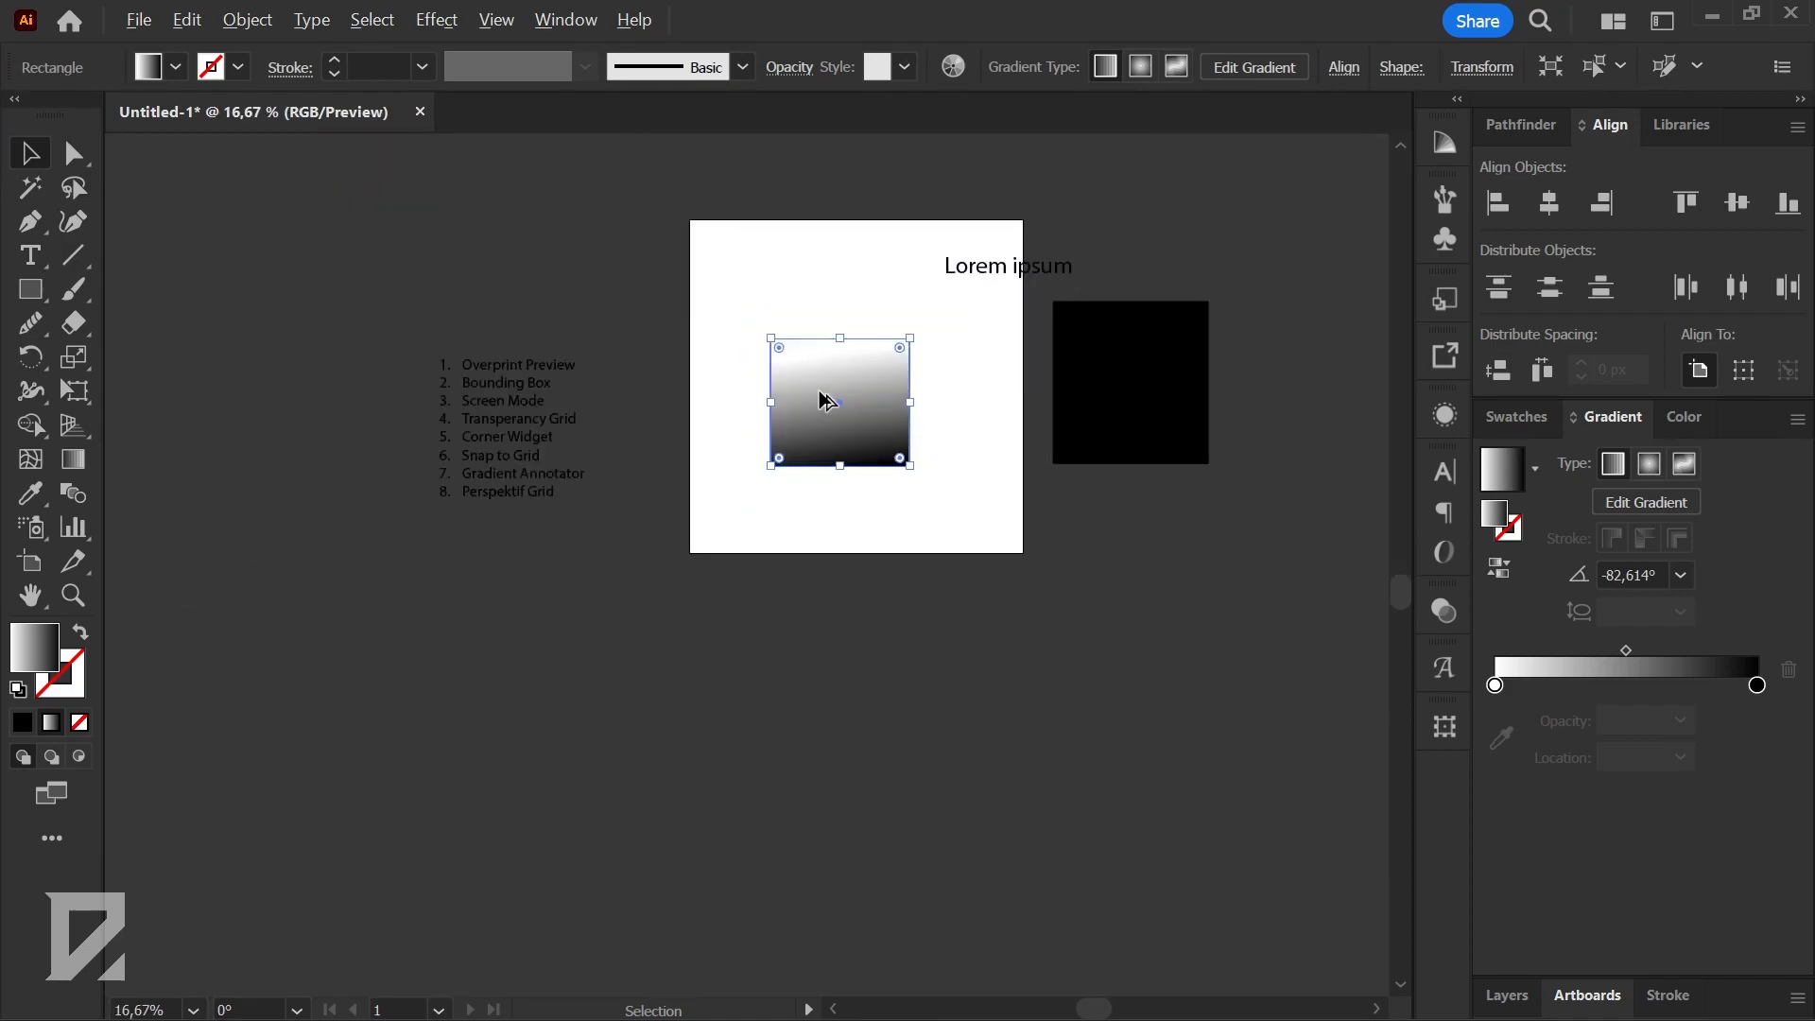
- Examine the gradient rectangle up close and review the numbered list's last entry, Perspektif Grid
{"action": "scroll", "coordinate": [827, 397], "scroll_direction": "up", "scroll_amount": 2}
{"action": "scroll", "coordinate": [848, 371], "scroll_direction": "up", "scroll_amount": 2}
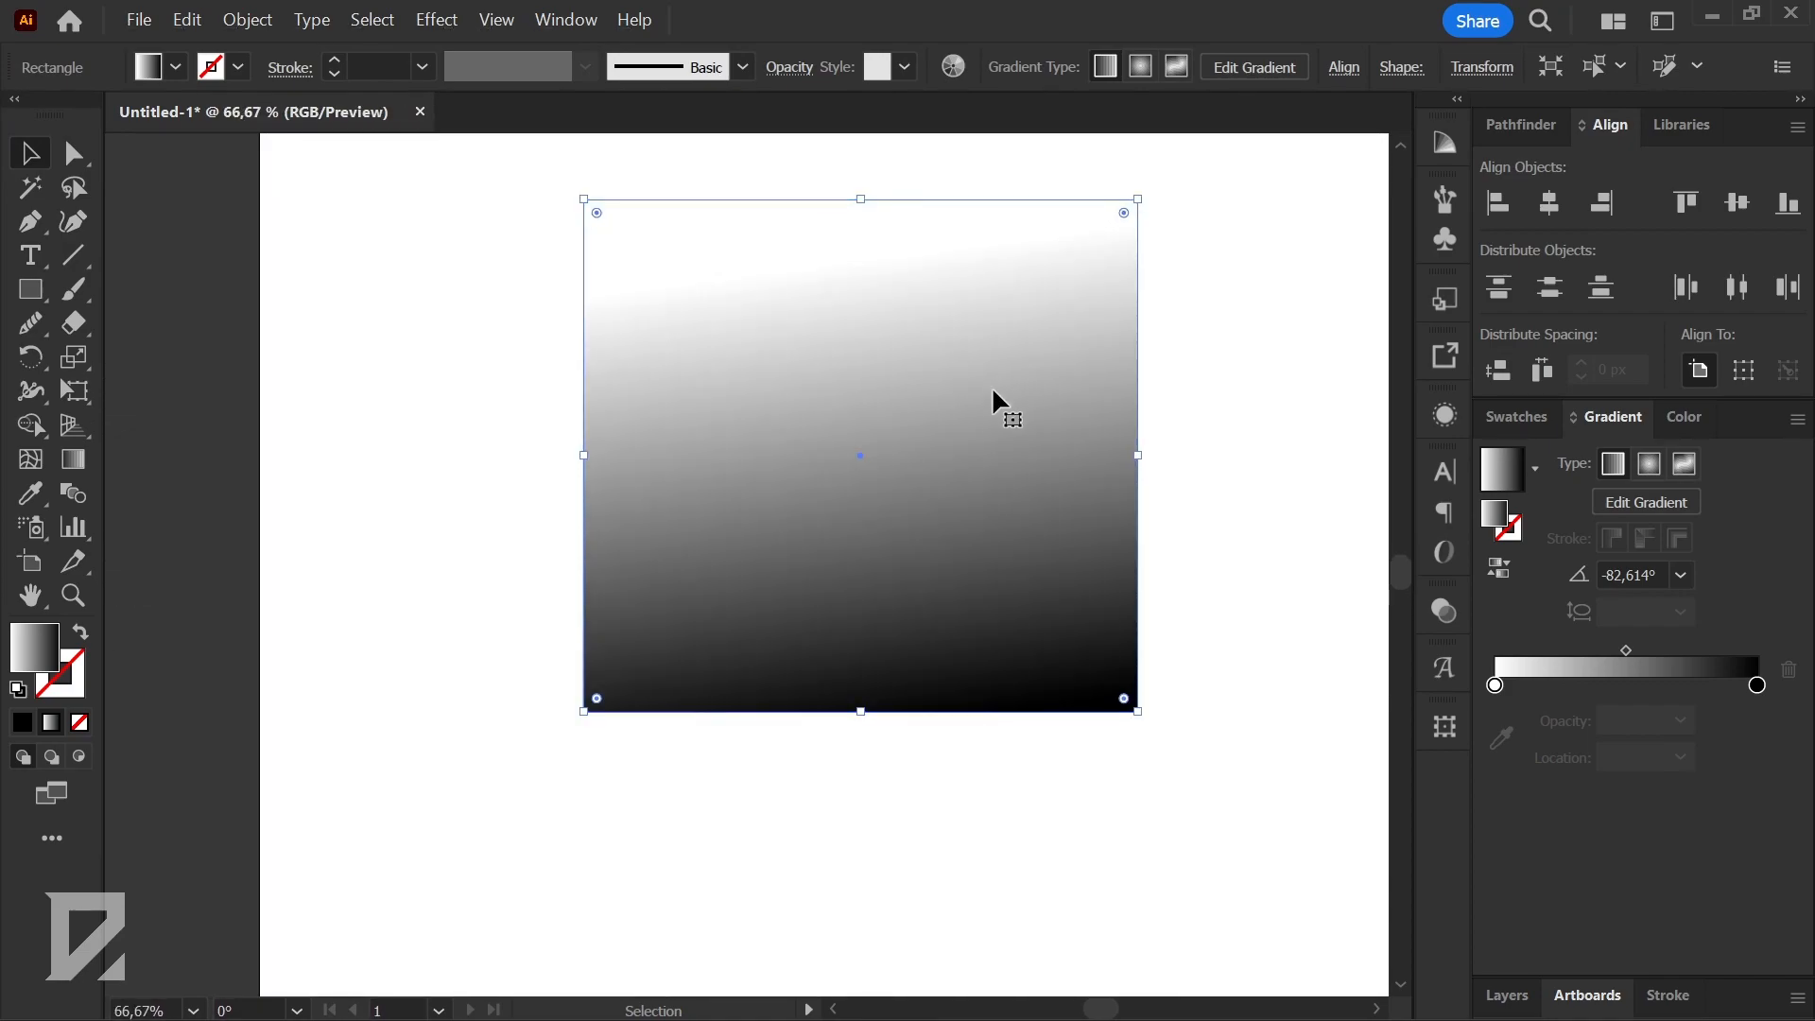
{"action": "scroll", "coordinate": [982, 378], "scroll_direction": "down", "scroll_amount": 2}
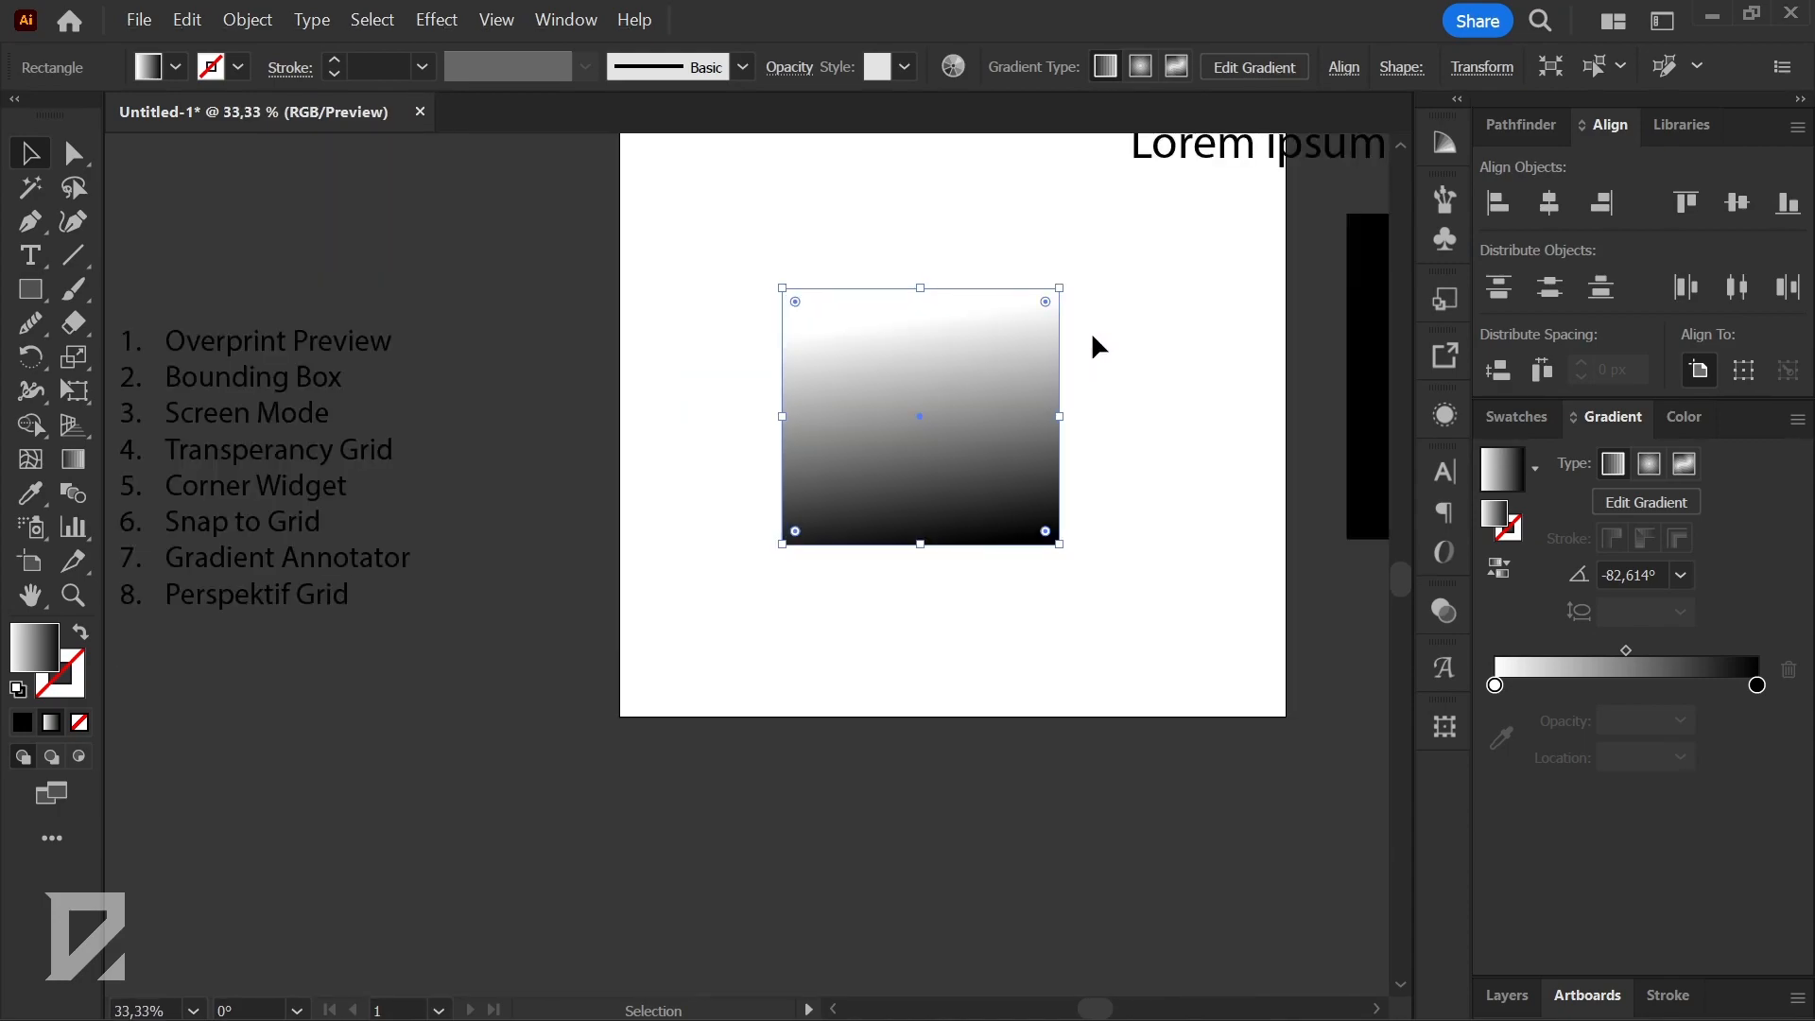
{"action": "scroll", "coordinate": [895, 367], "scroll_direction": "down", "scroll_amount": 1}
{"action": "scroll", "coordinate": [898, 373], "scroll_direction": "up", "scroll_amount": 1}
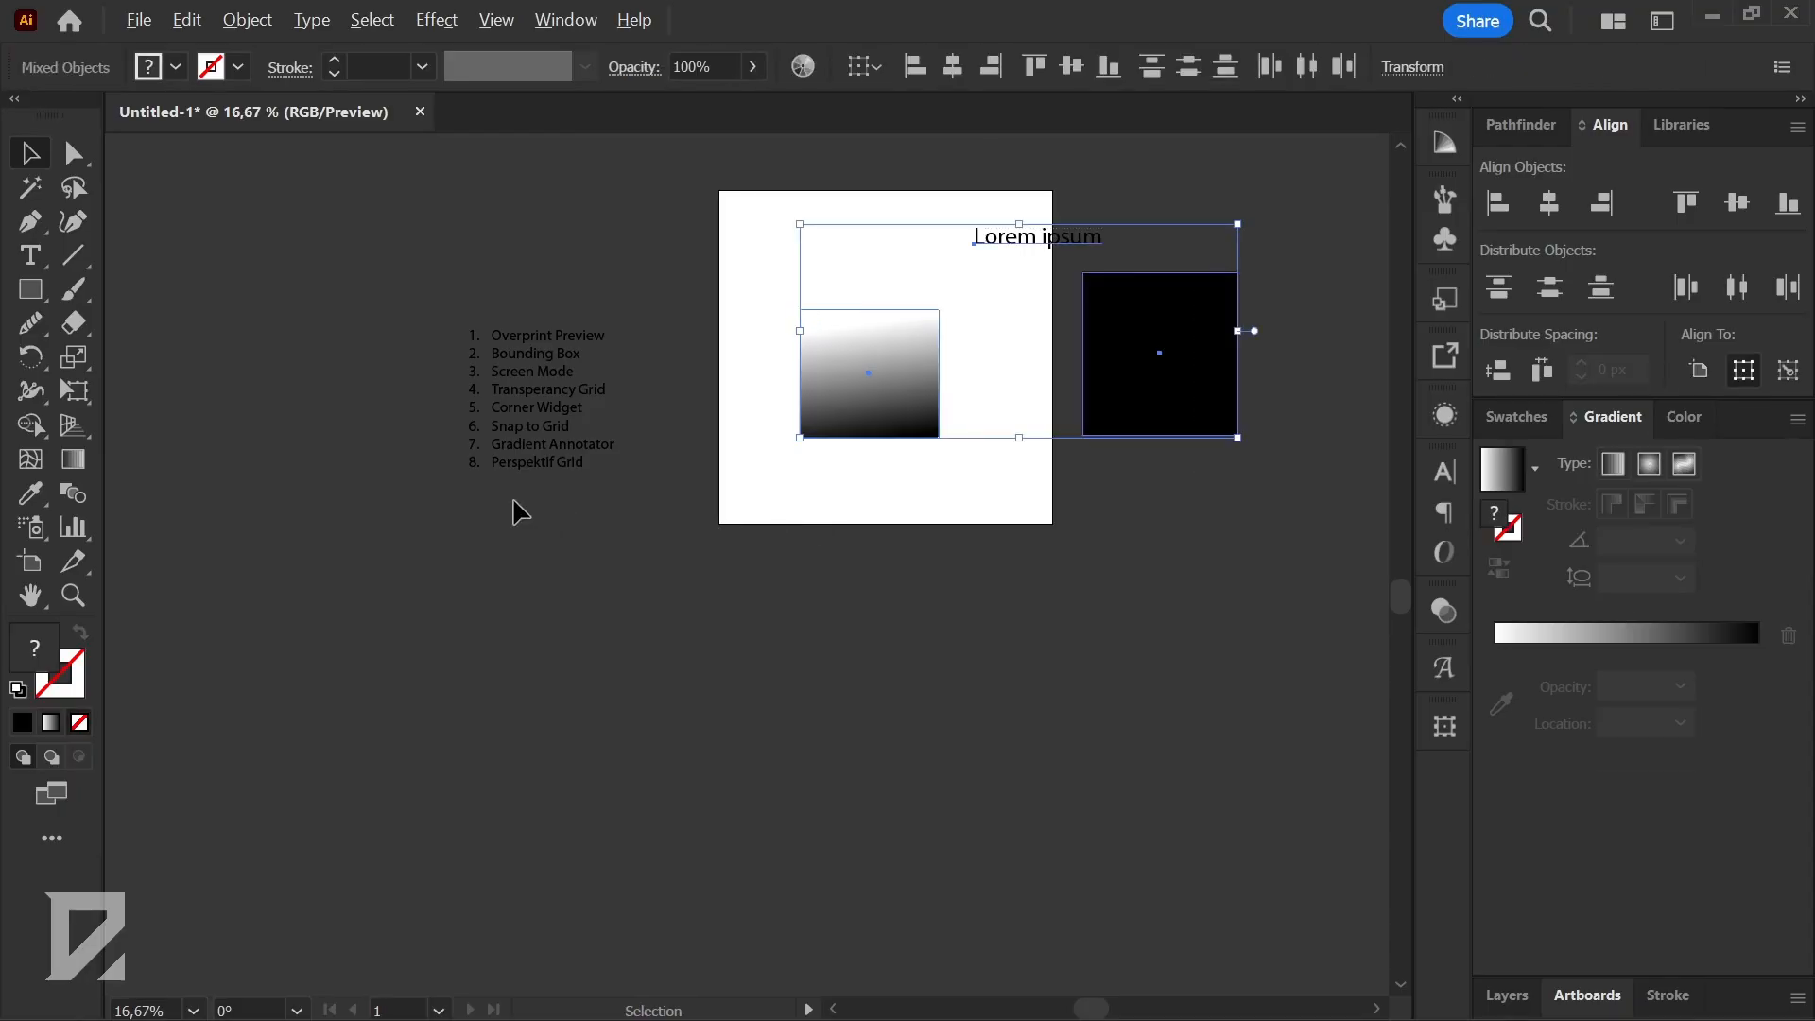
{"action": "scroll", "coordinate": [558, 445], "scroll_direction": "up", "scroll_amount": 1}
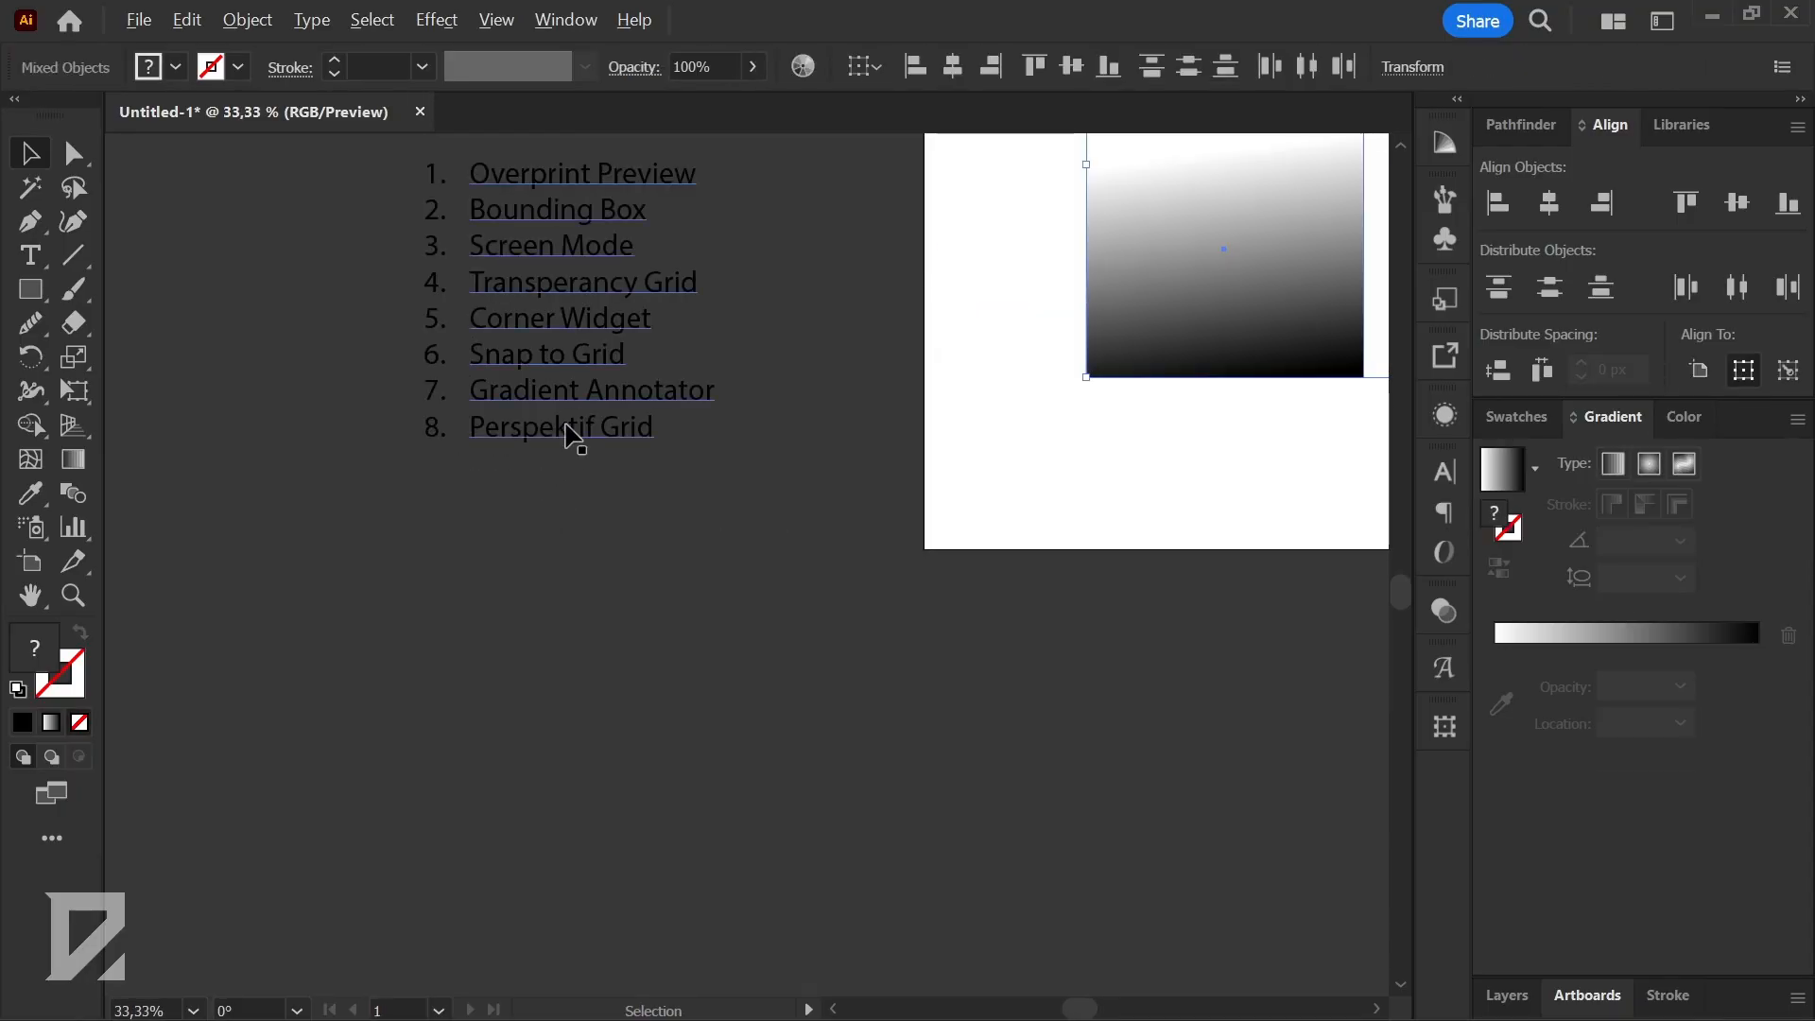
{"action": "scroll", "coordinate": [534, 452], "scroll_direction": "up", "scroll_amount": 1}
{"action": "scroll", "coordinate": [662, 491], "scroll_direction": "down", "scroll_amount": 1}
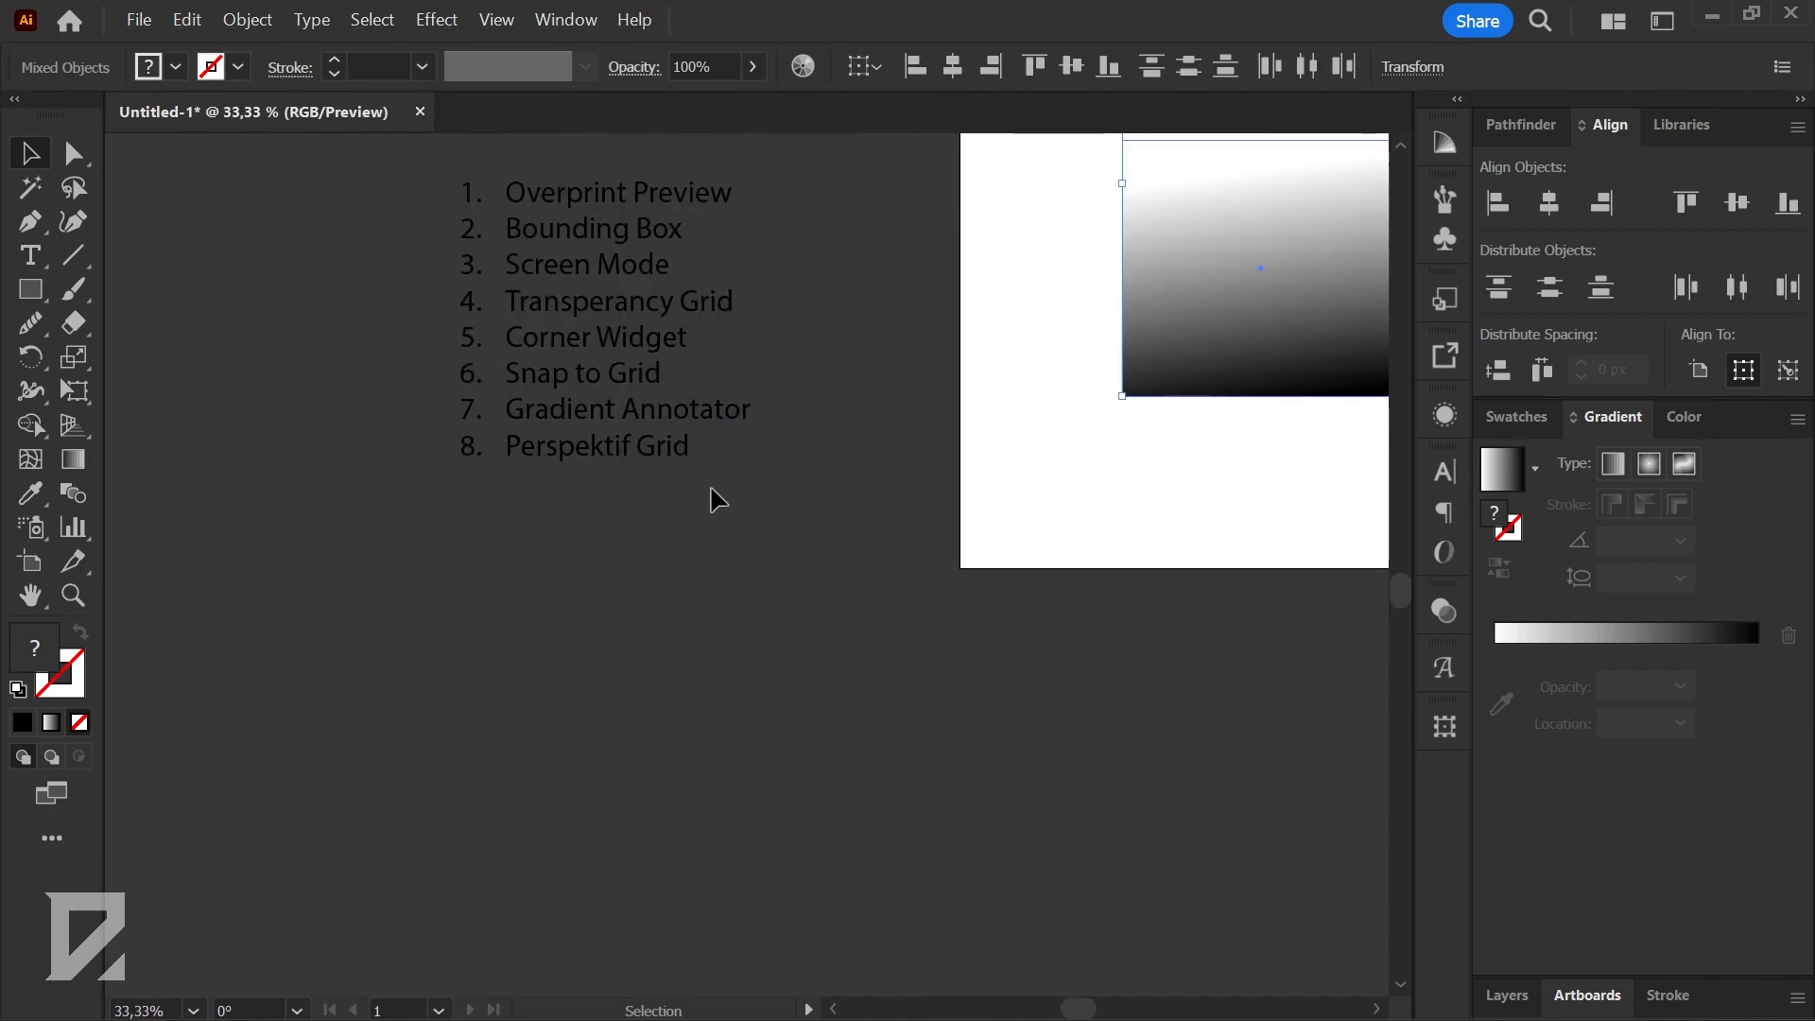
- Display the perspective grid on the artboard with the Perspective Grid tool
{"action": "left_click", "coordinate": [497, 20]}
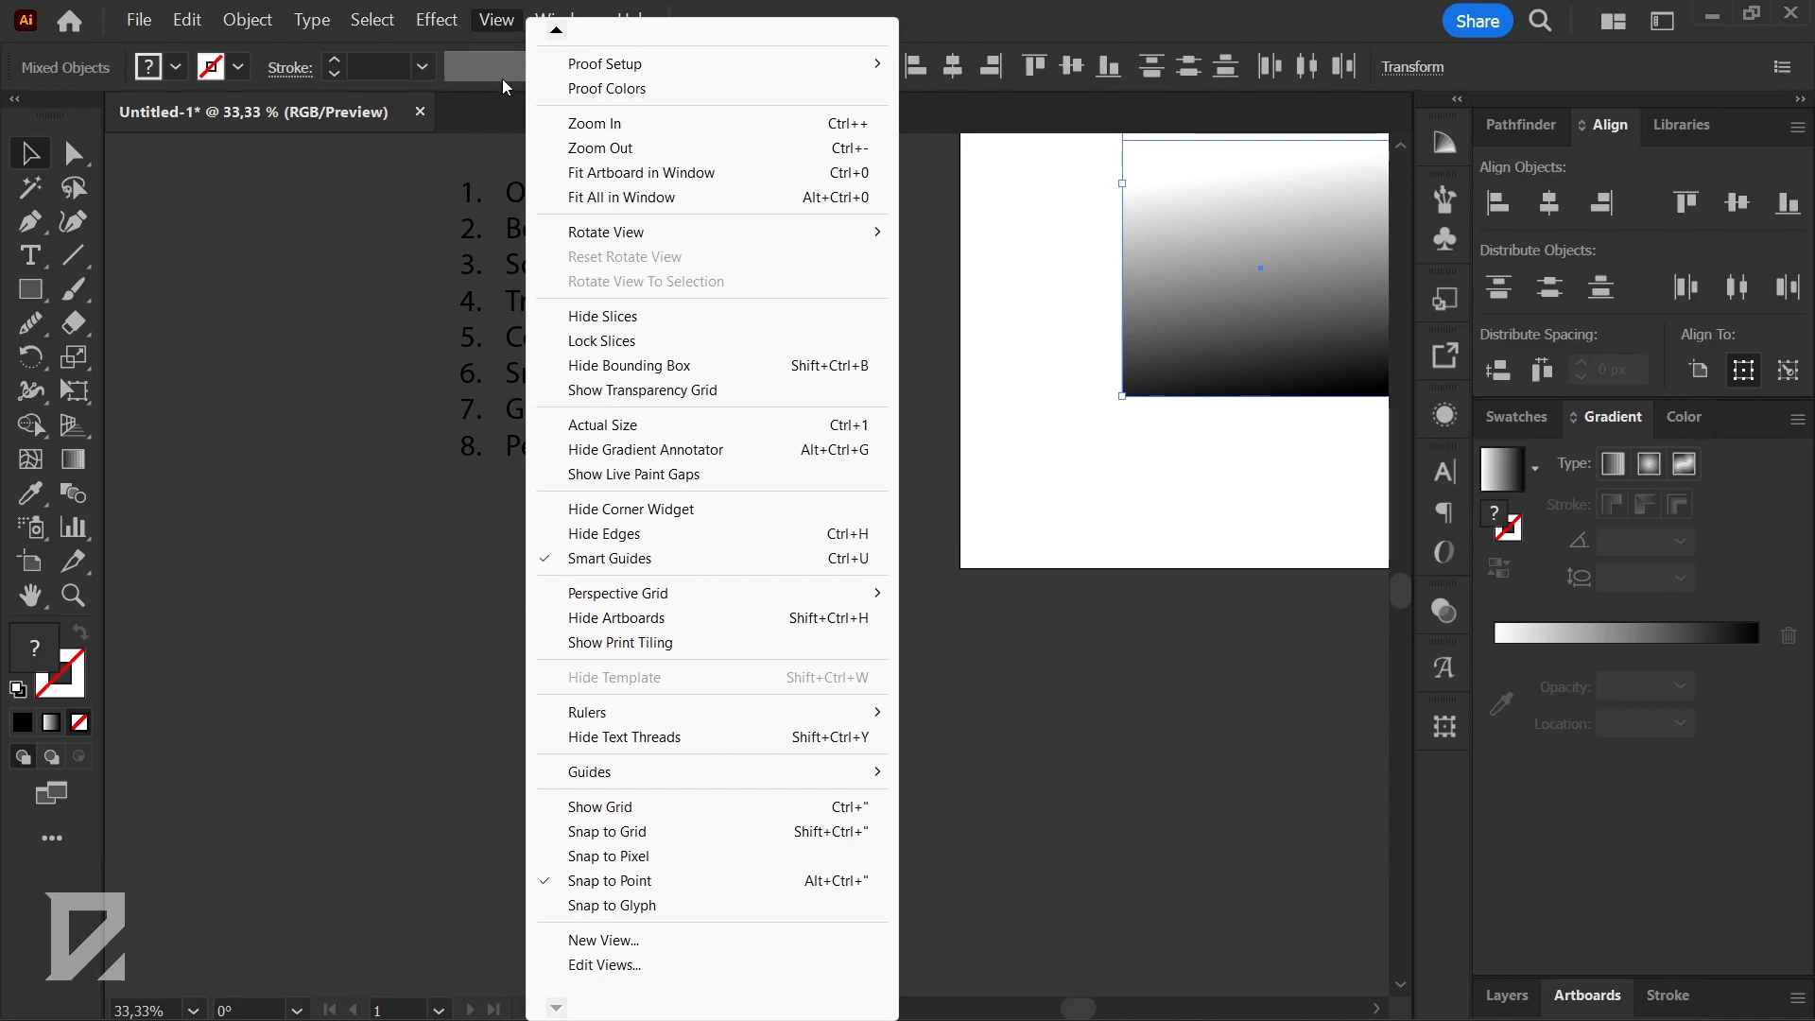
{"action": "left_click", "coordinate": [953, 323]}
{"action": "left_click", "coordinate": [529, 452]}
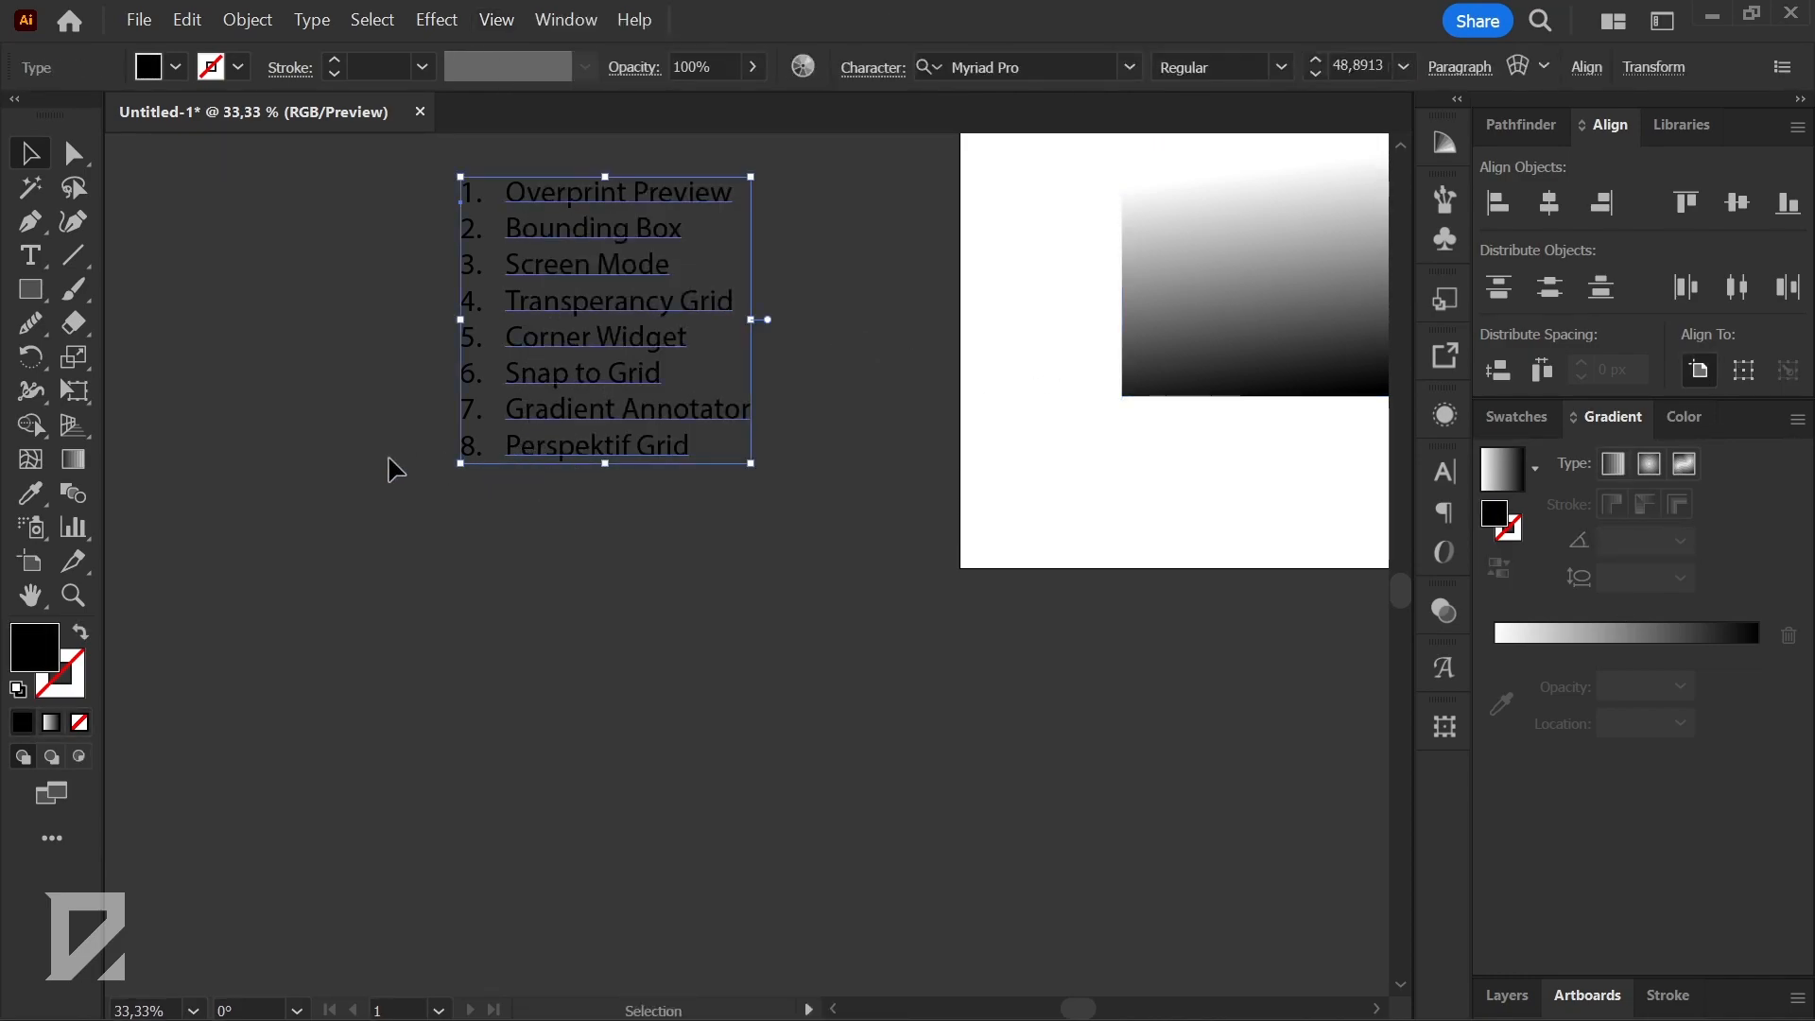
{"action": "left_click", "coordinate": [73, 424]}
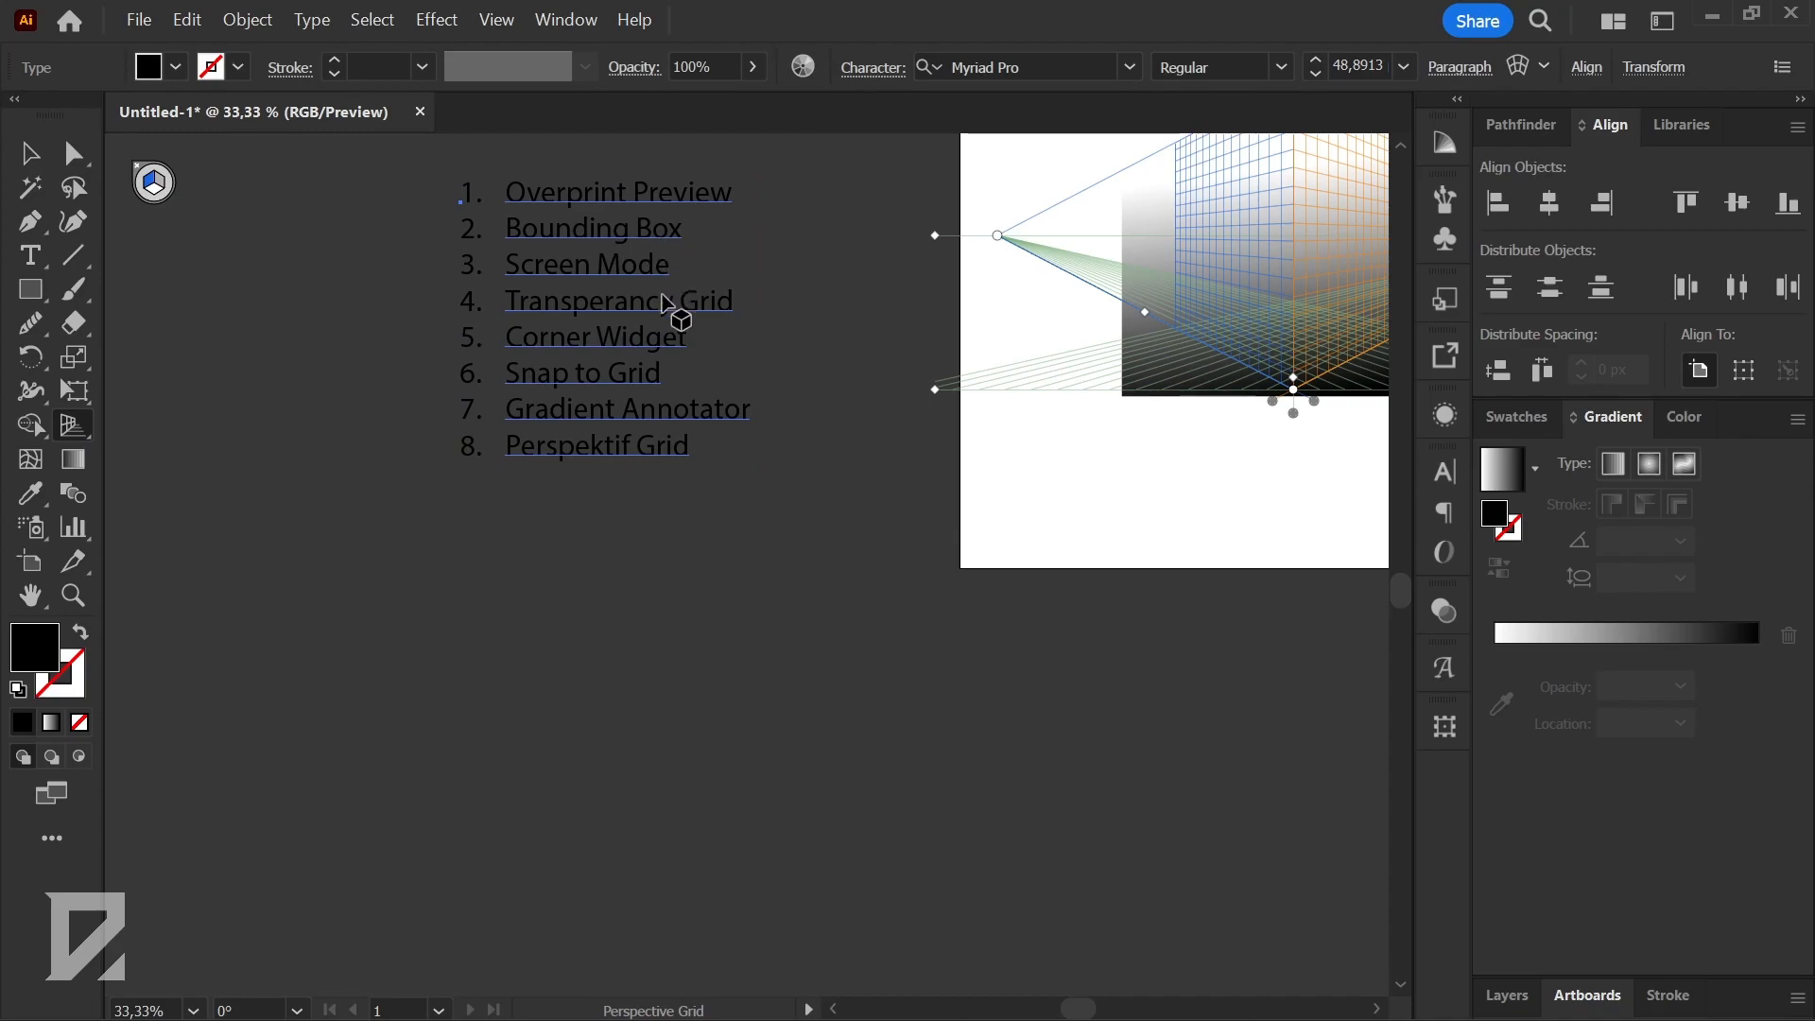
{"action": "key", "text": "ctrl+minus"}
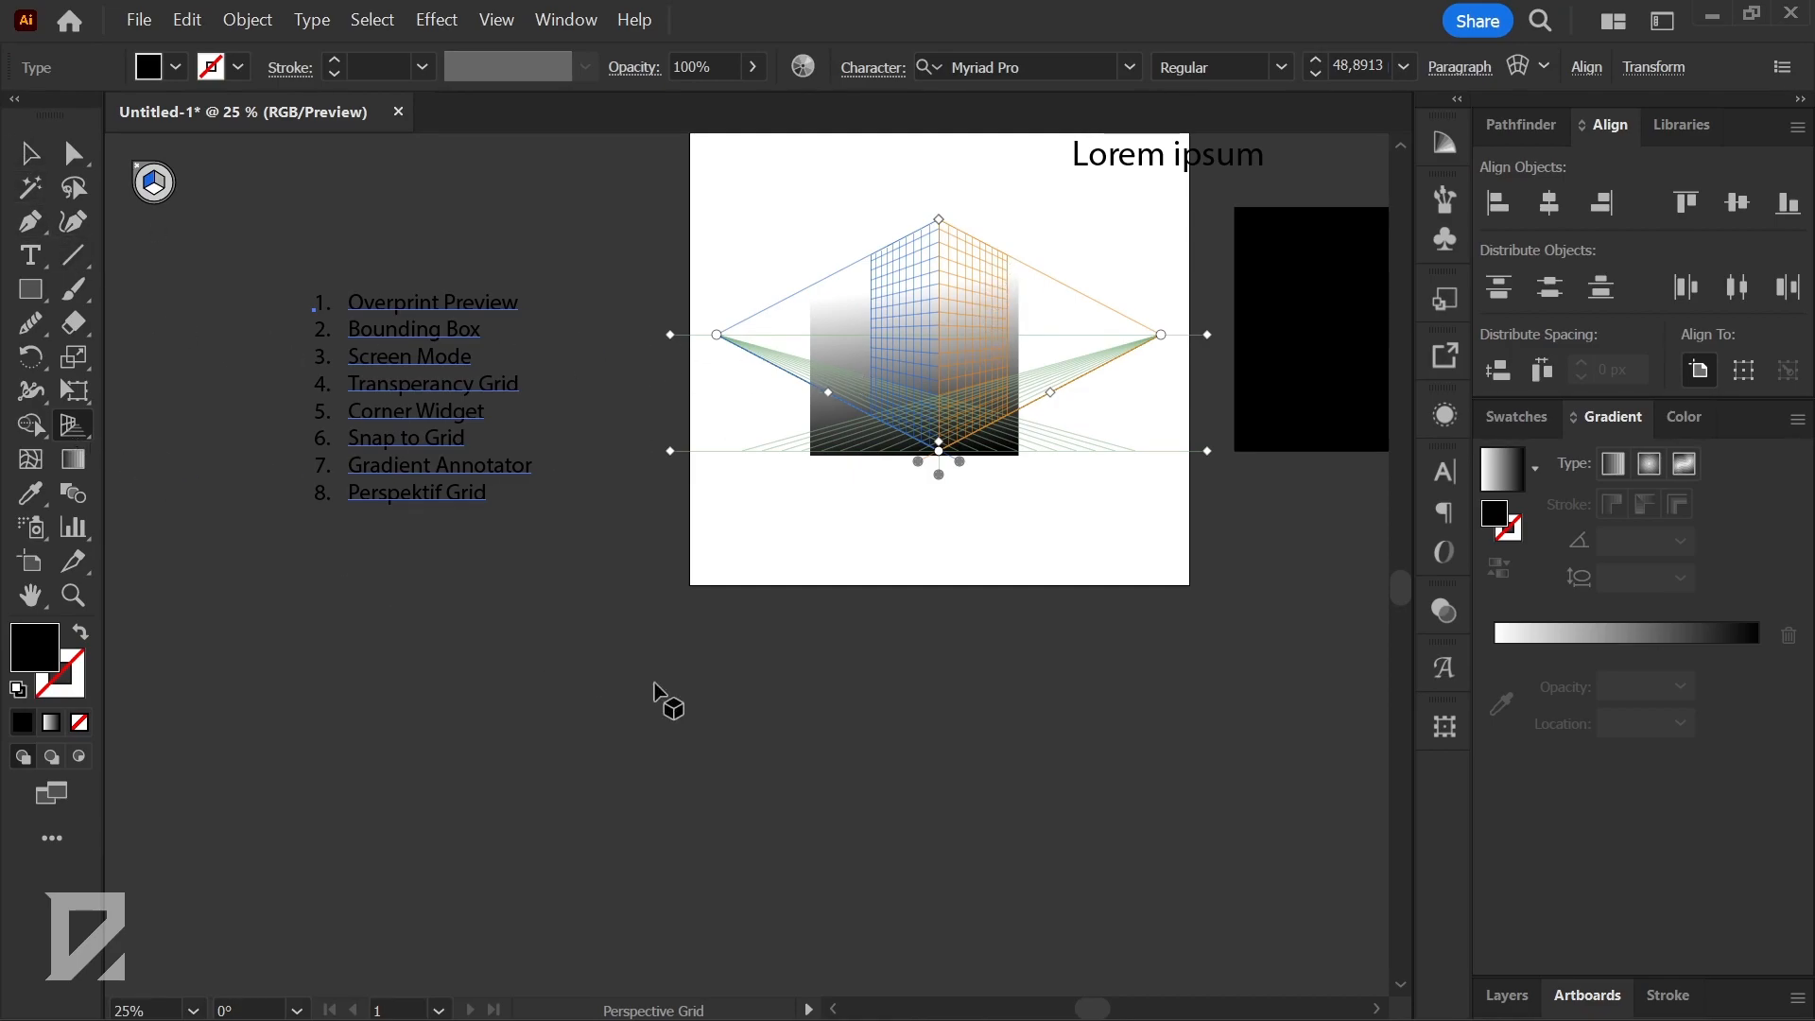
- Move the gradient rectangle off the perspective grid to the artboard's lower-left corner and deselect it
{"action": "left_click", "coordinate": [31, 154]}
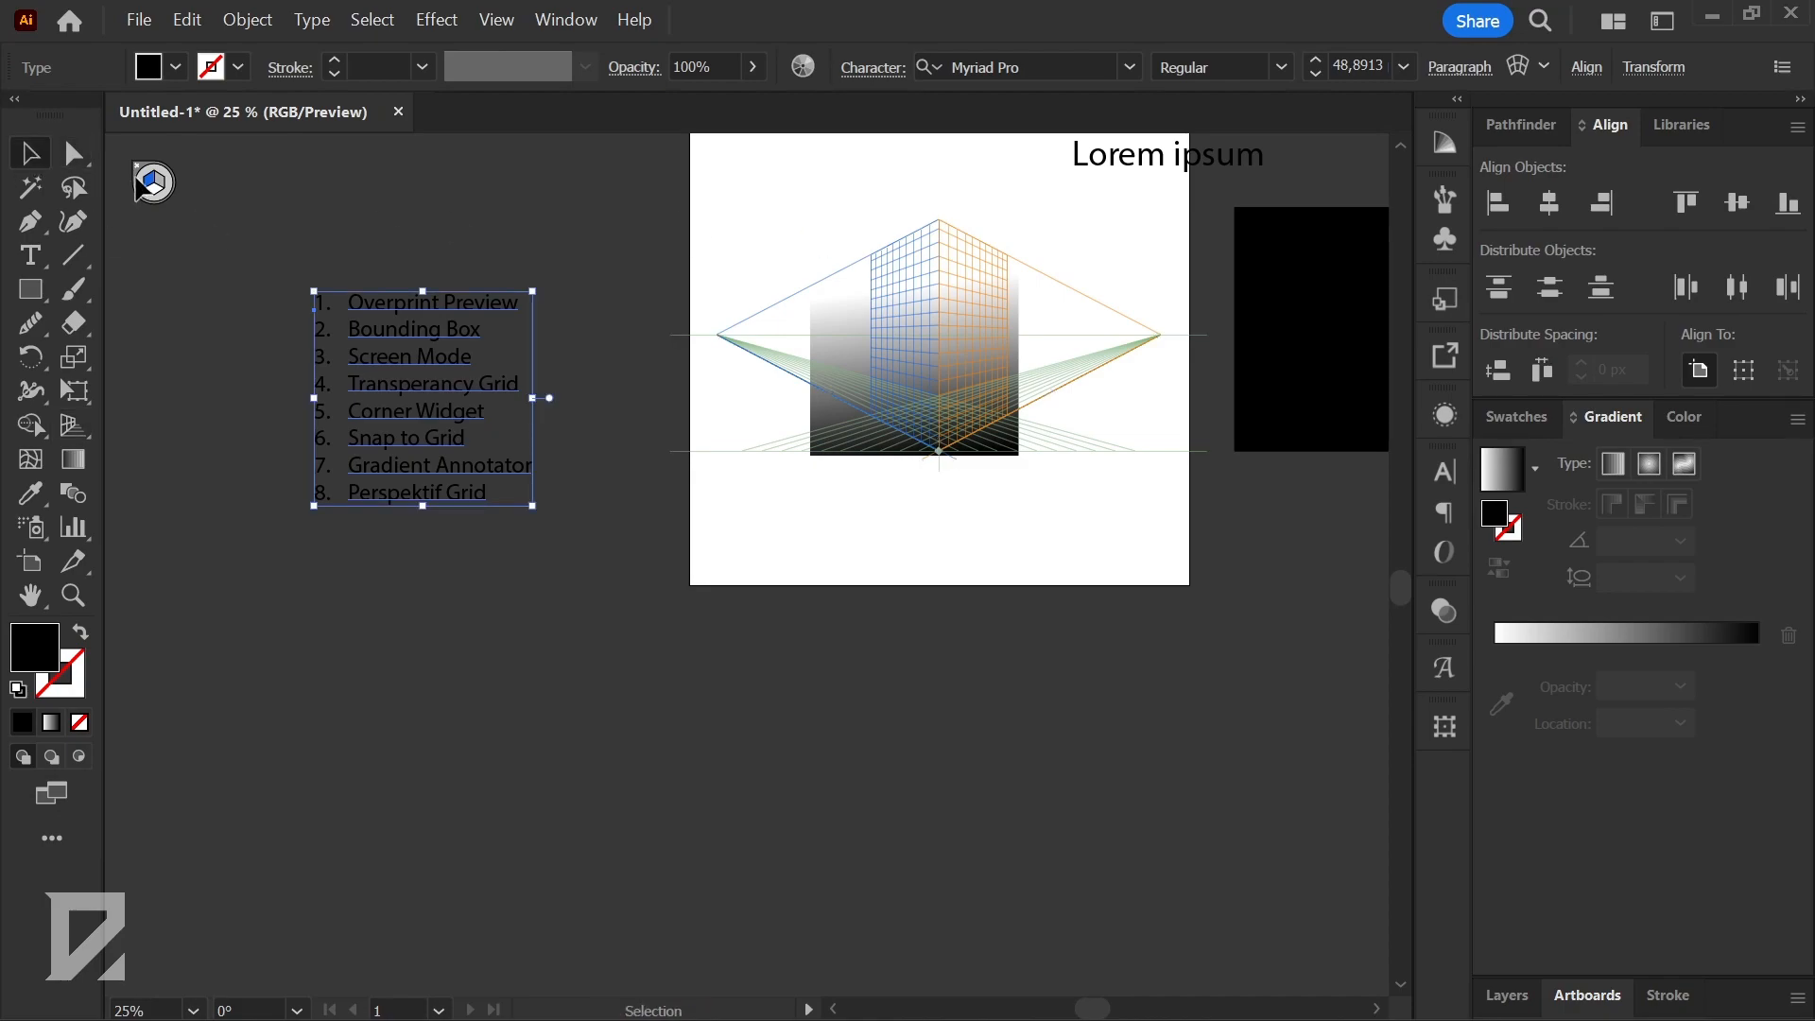
{"action": "left_click", "coordinate": [139, 186]}
{"action": "left_click_drag", "start_coordinate": [1087, 321], "coordinate": [749, 301]}
{"action": "left_click_drag", "start_coordinate": [938, 350], "coordinate": [797, 542]}
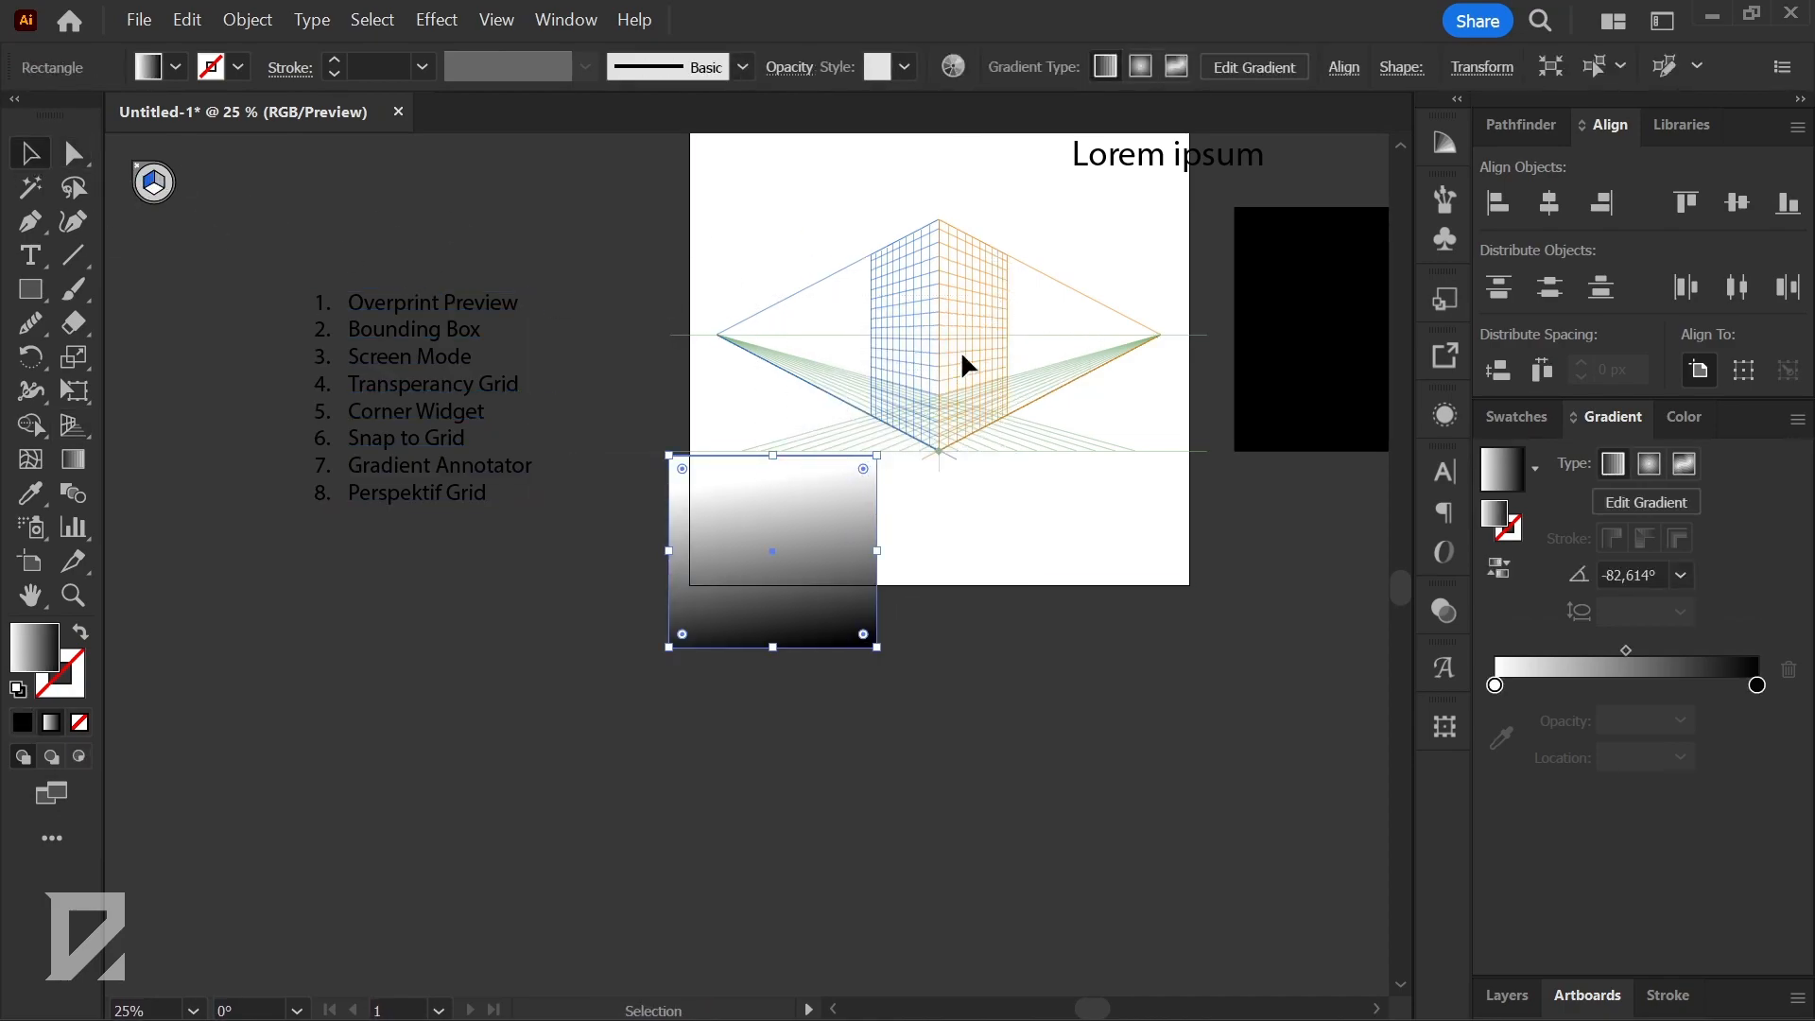
{"action": "left_click", "coordinate": [937, 374]}
{"action": "scroll", "coordinate": [1010, 275], "scroll_direction": "up", "scroll_amount": 4}
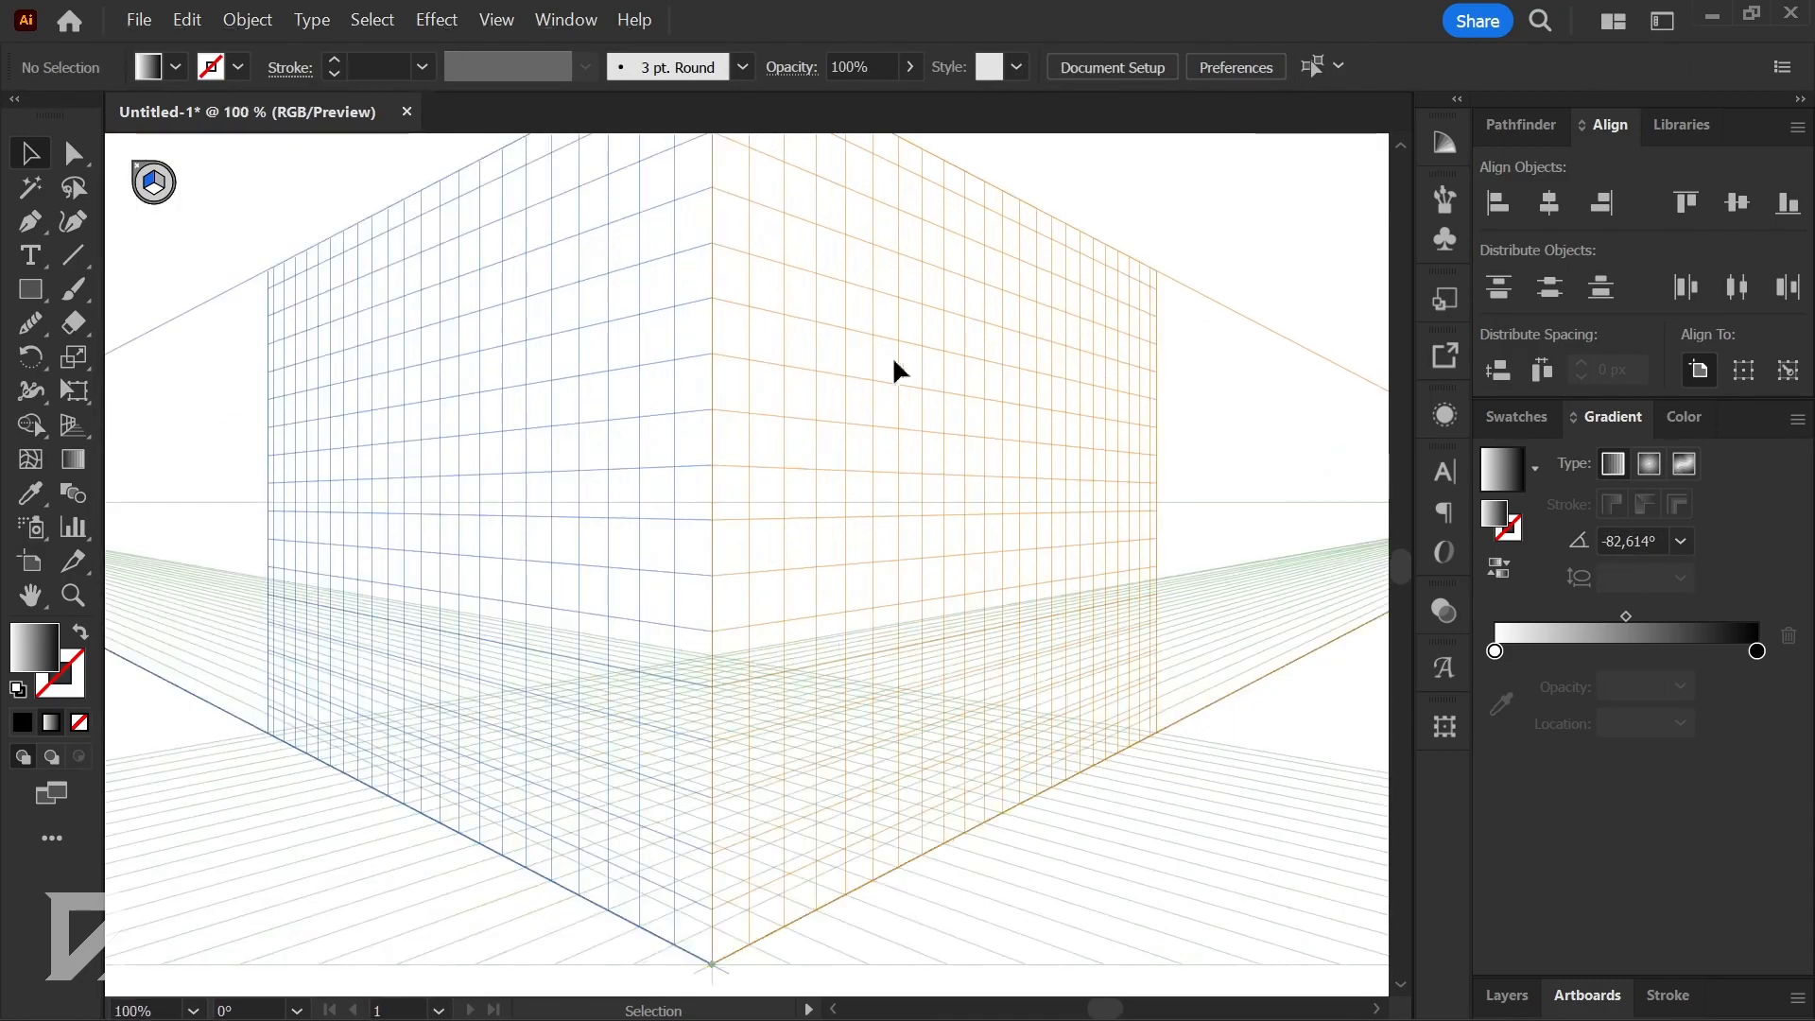
{"action": "scroll", "coordinate": [1134, 473], "scroll_direction": "down", "scroll_amount": 4}
{"action": "scroll", "coordinate": [1092, 454], "scroll_direction": "down", "scroll_amount": 1}
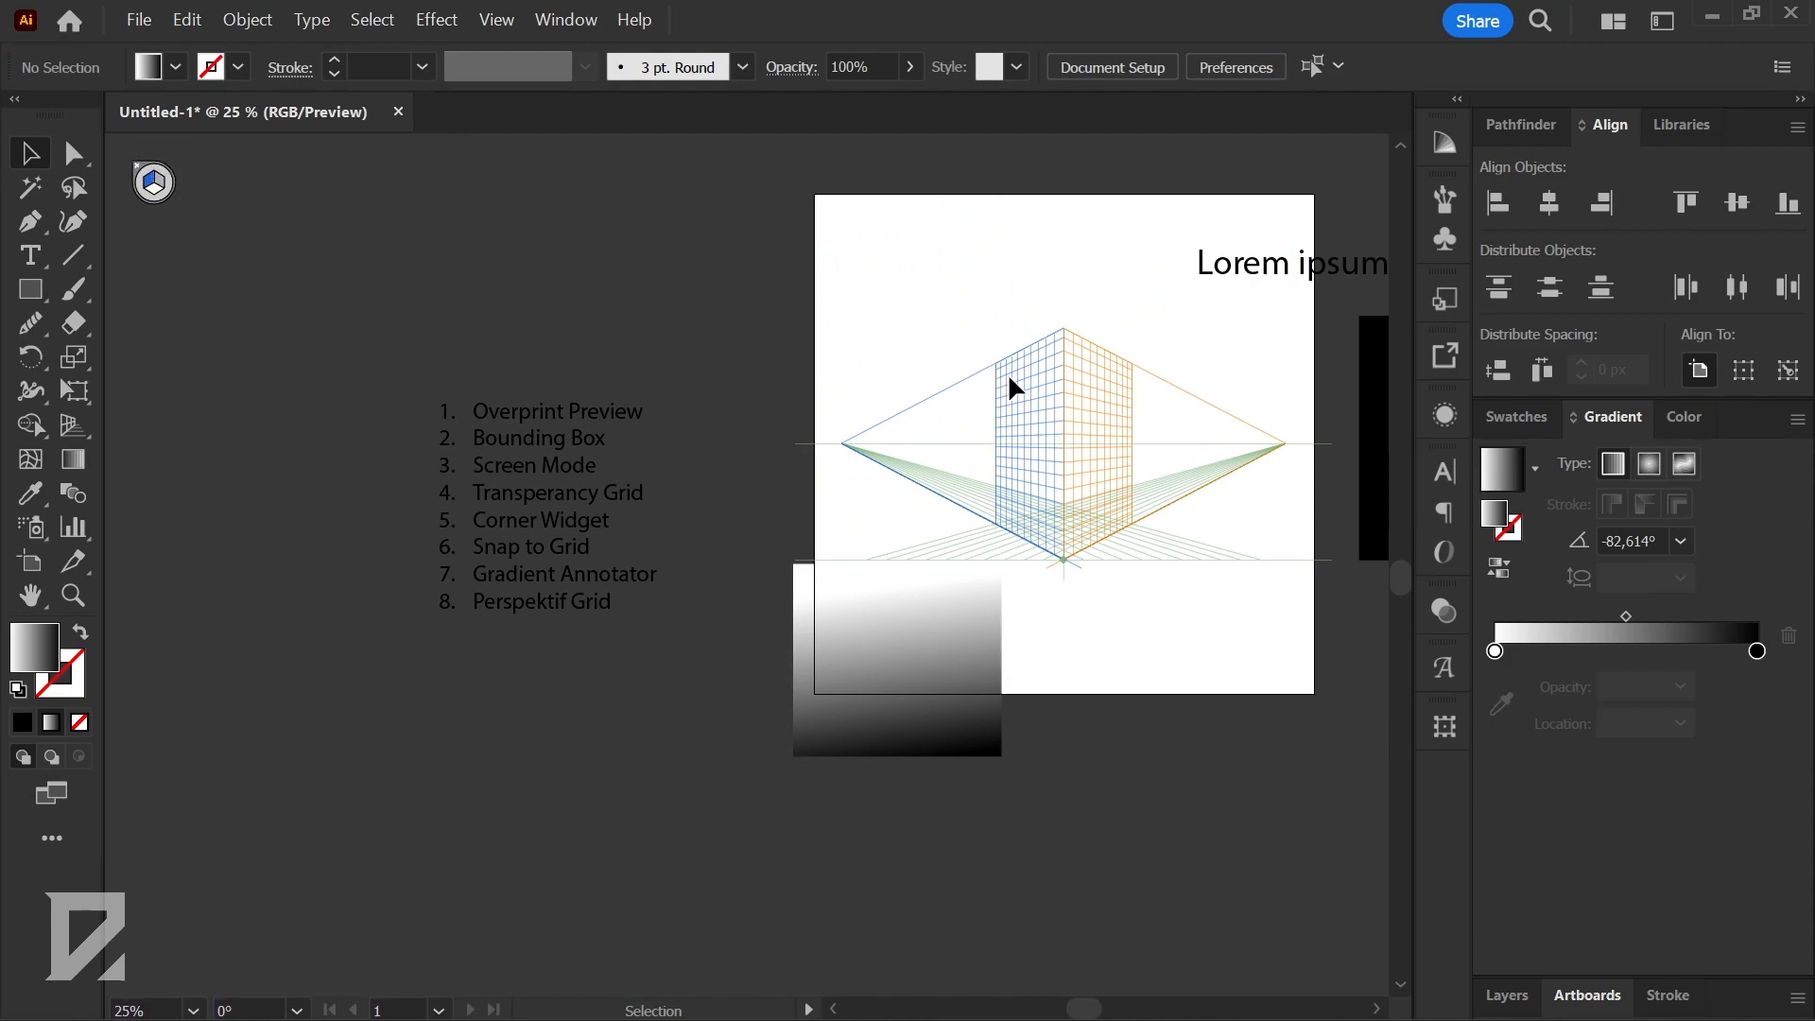
- Hide the perspective grid through its plane widget using the Perspective Selection tool, and return to the Selection tool
{"action": "left_click", "coordinate": [72, 433]}
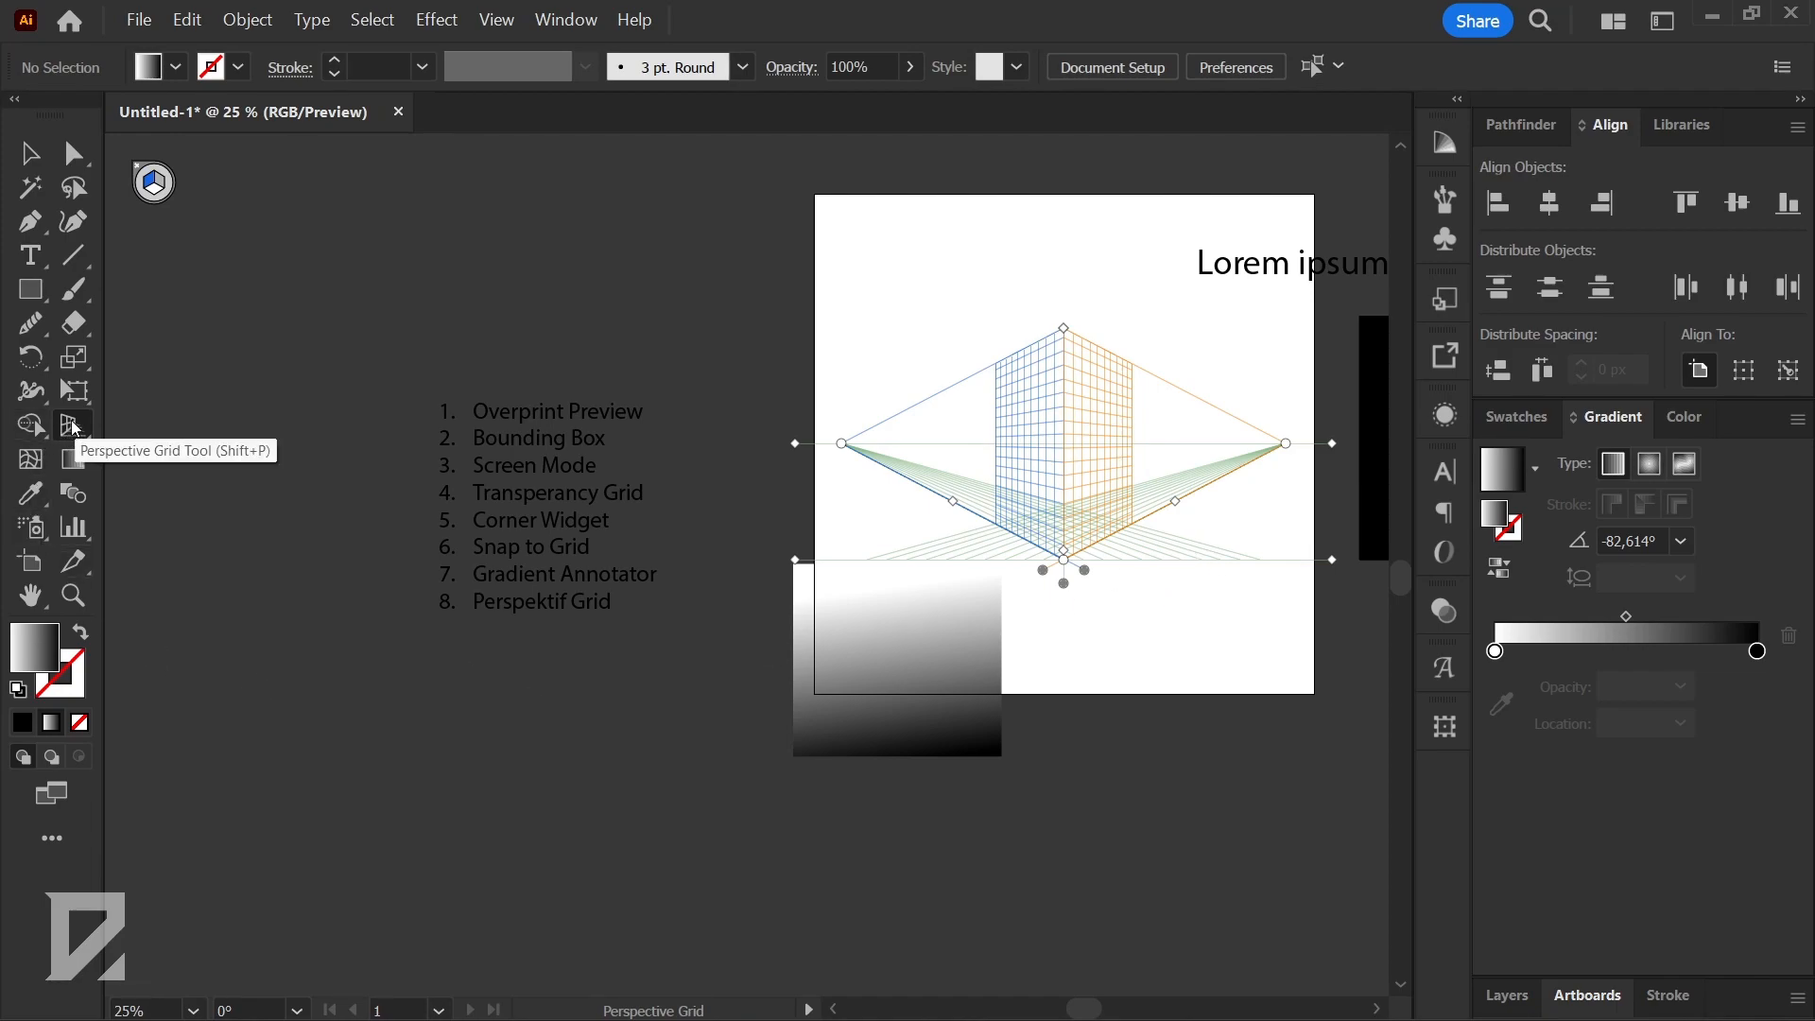
{"action": "key", "text": "shift+v"}
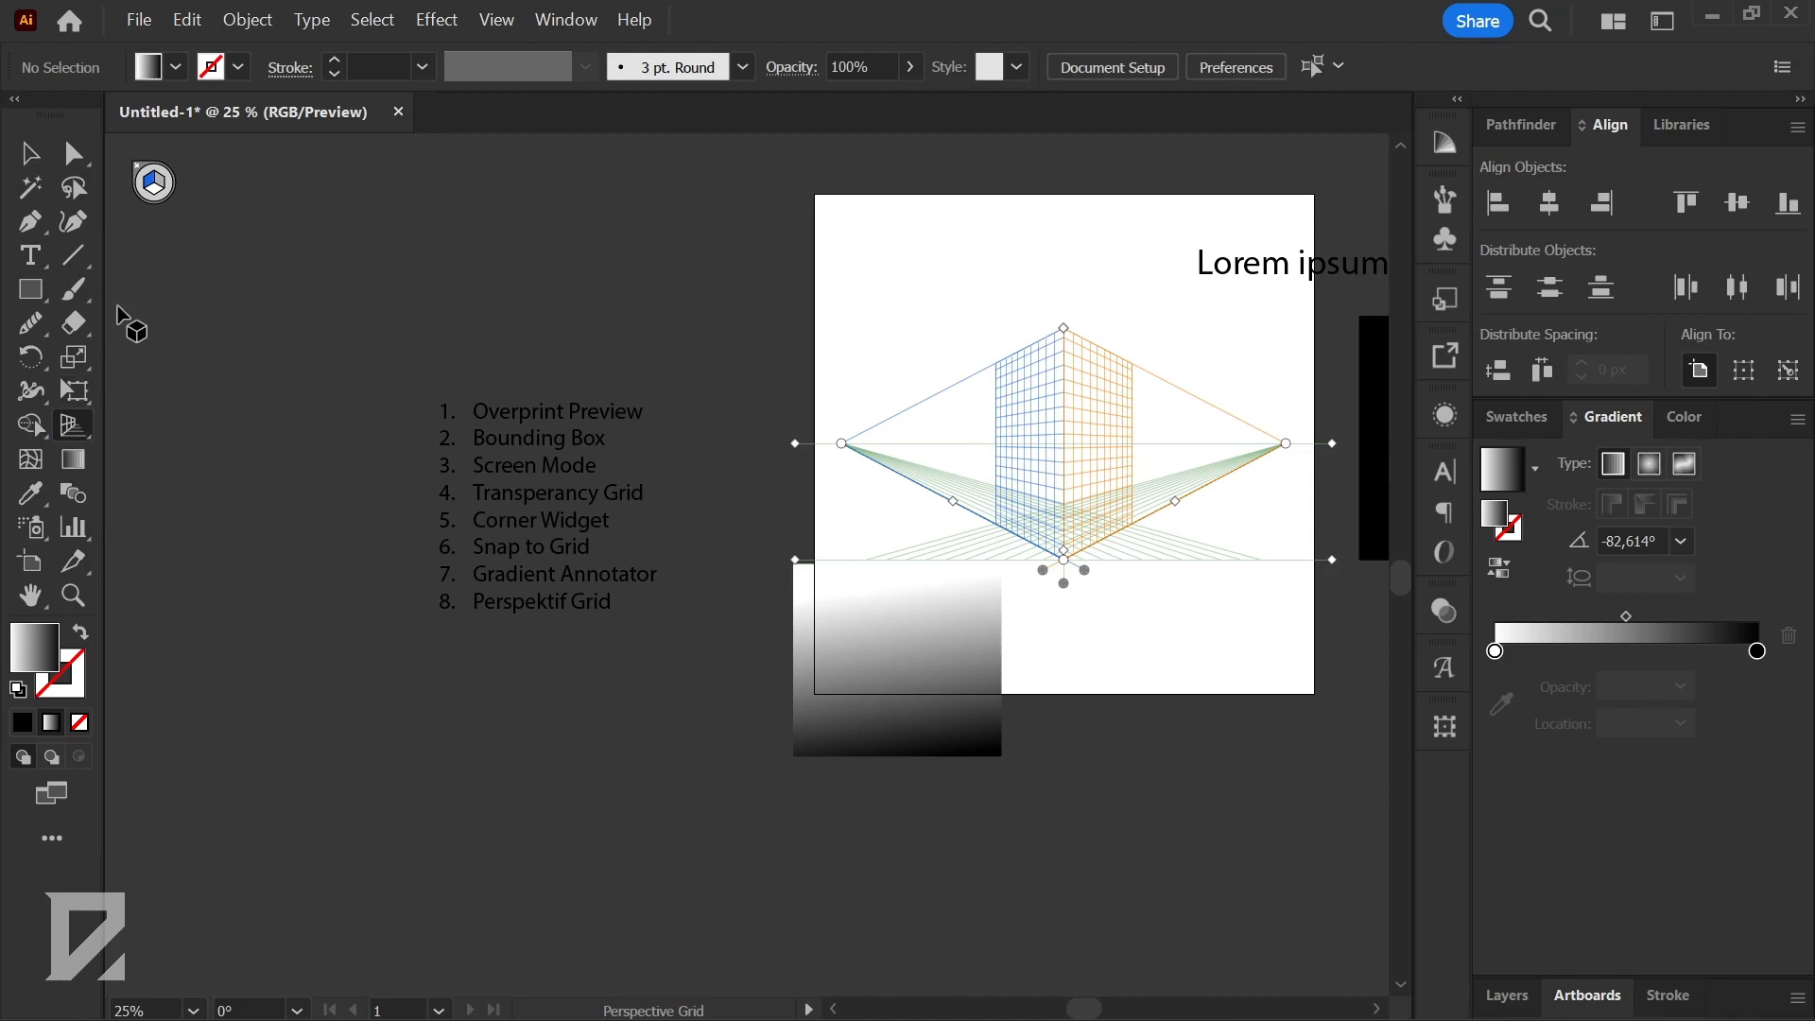
{"action": "key", "text": "shift+p"}
{"action": "key", "text": "shift+v"}
{"action": "left_click", "coordinate": [139, 175]}
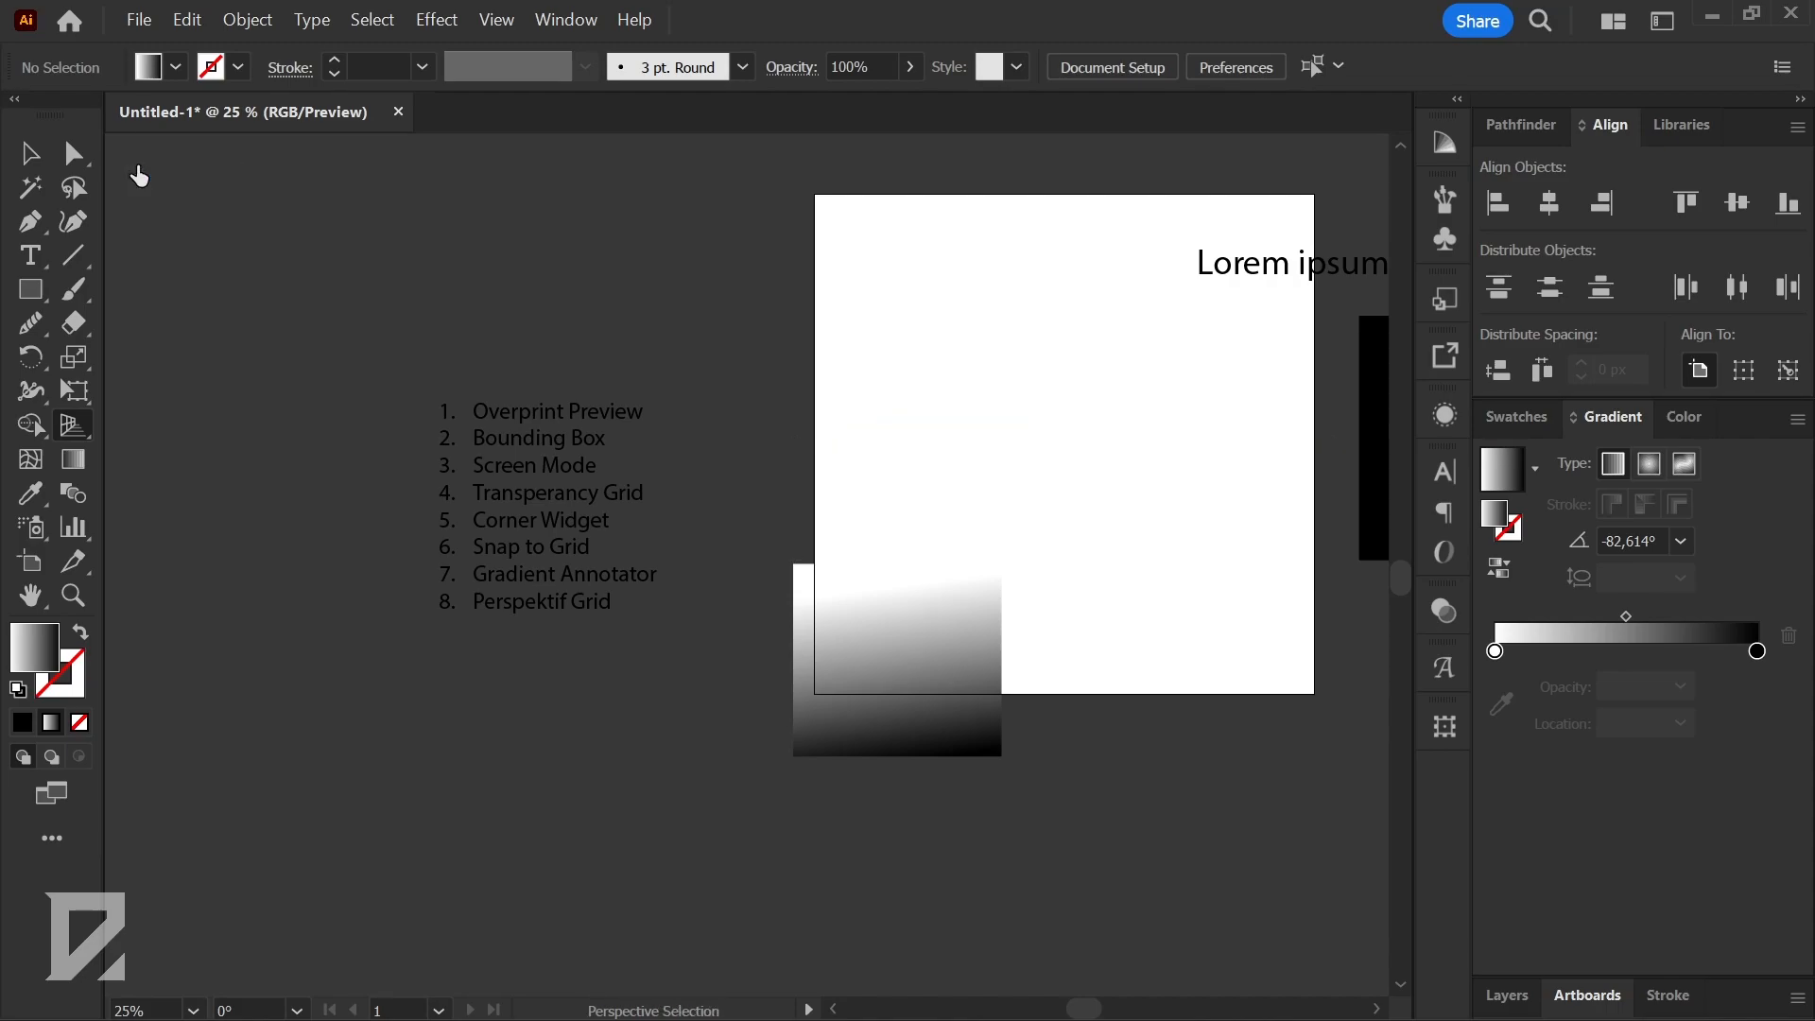
{"action": "key", "text": "shift+p"}
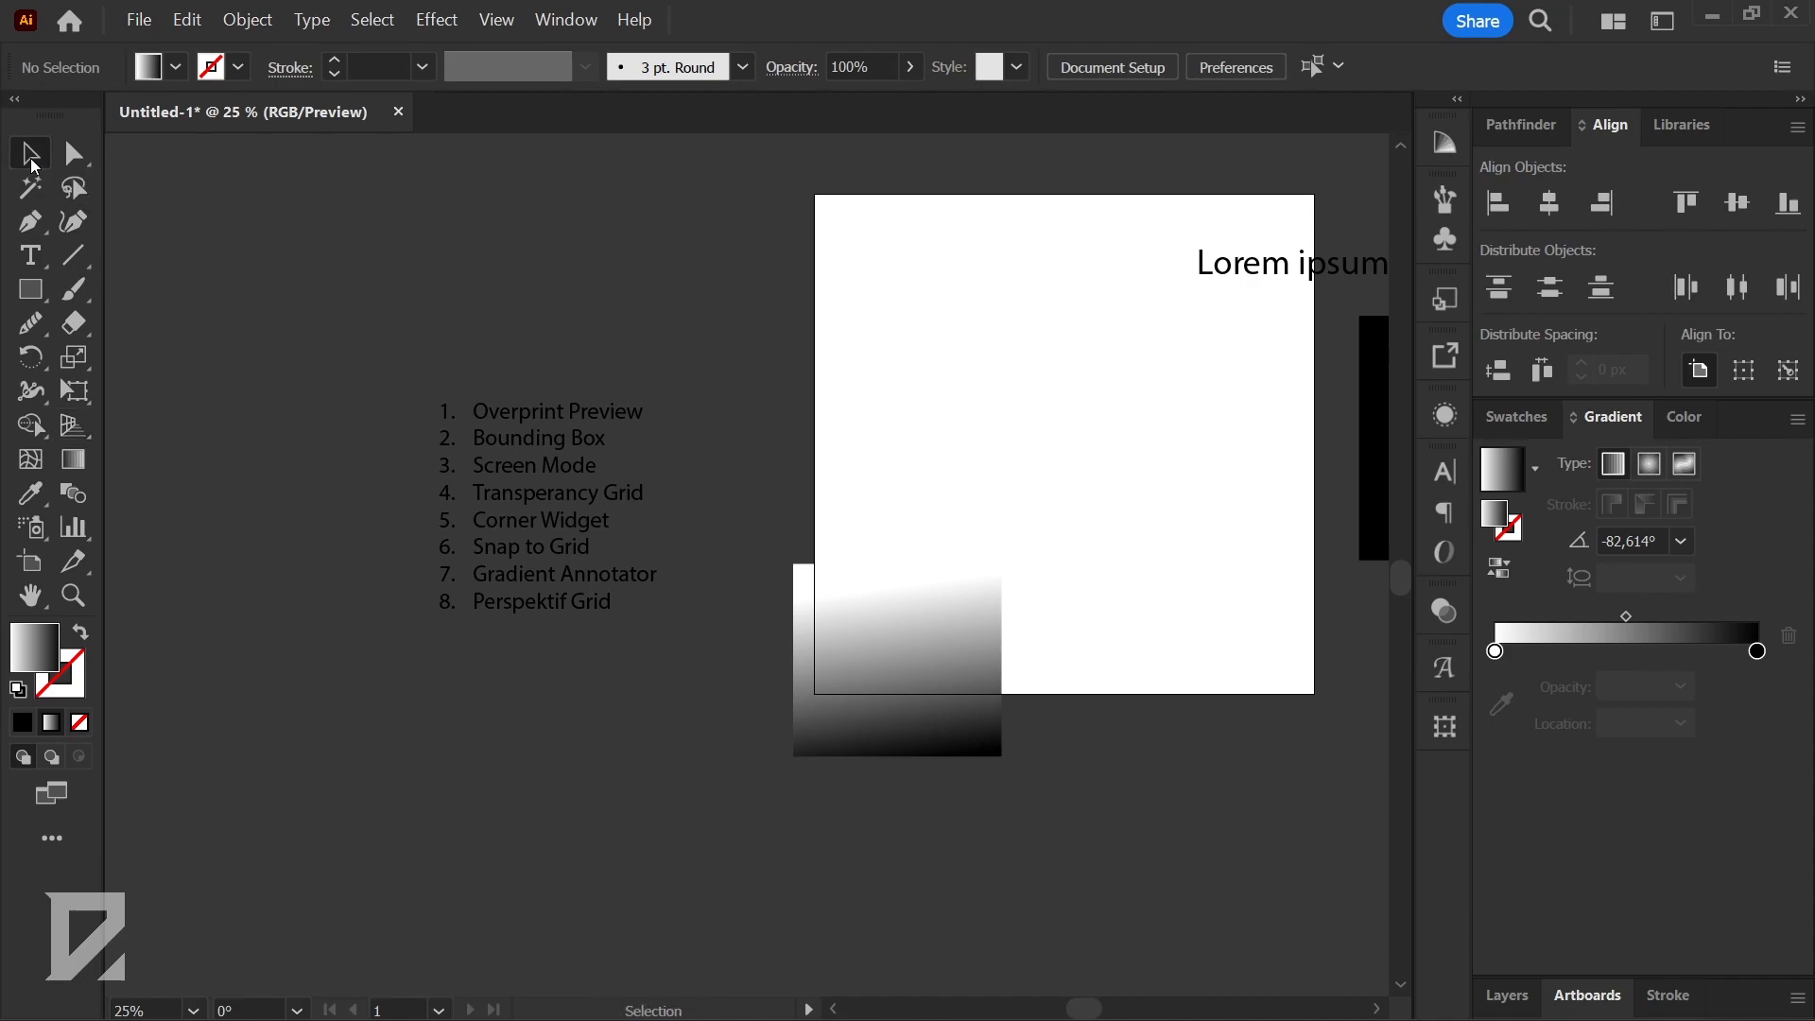
- Show the perspective grid again and make its adjustment handles active with the Perspective Grid tool
{"action": "left_click", "coordinate": [92, 434]}
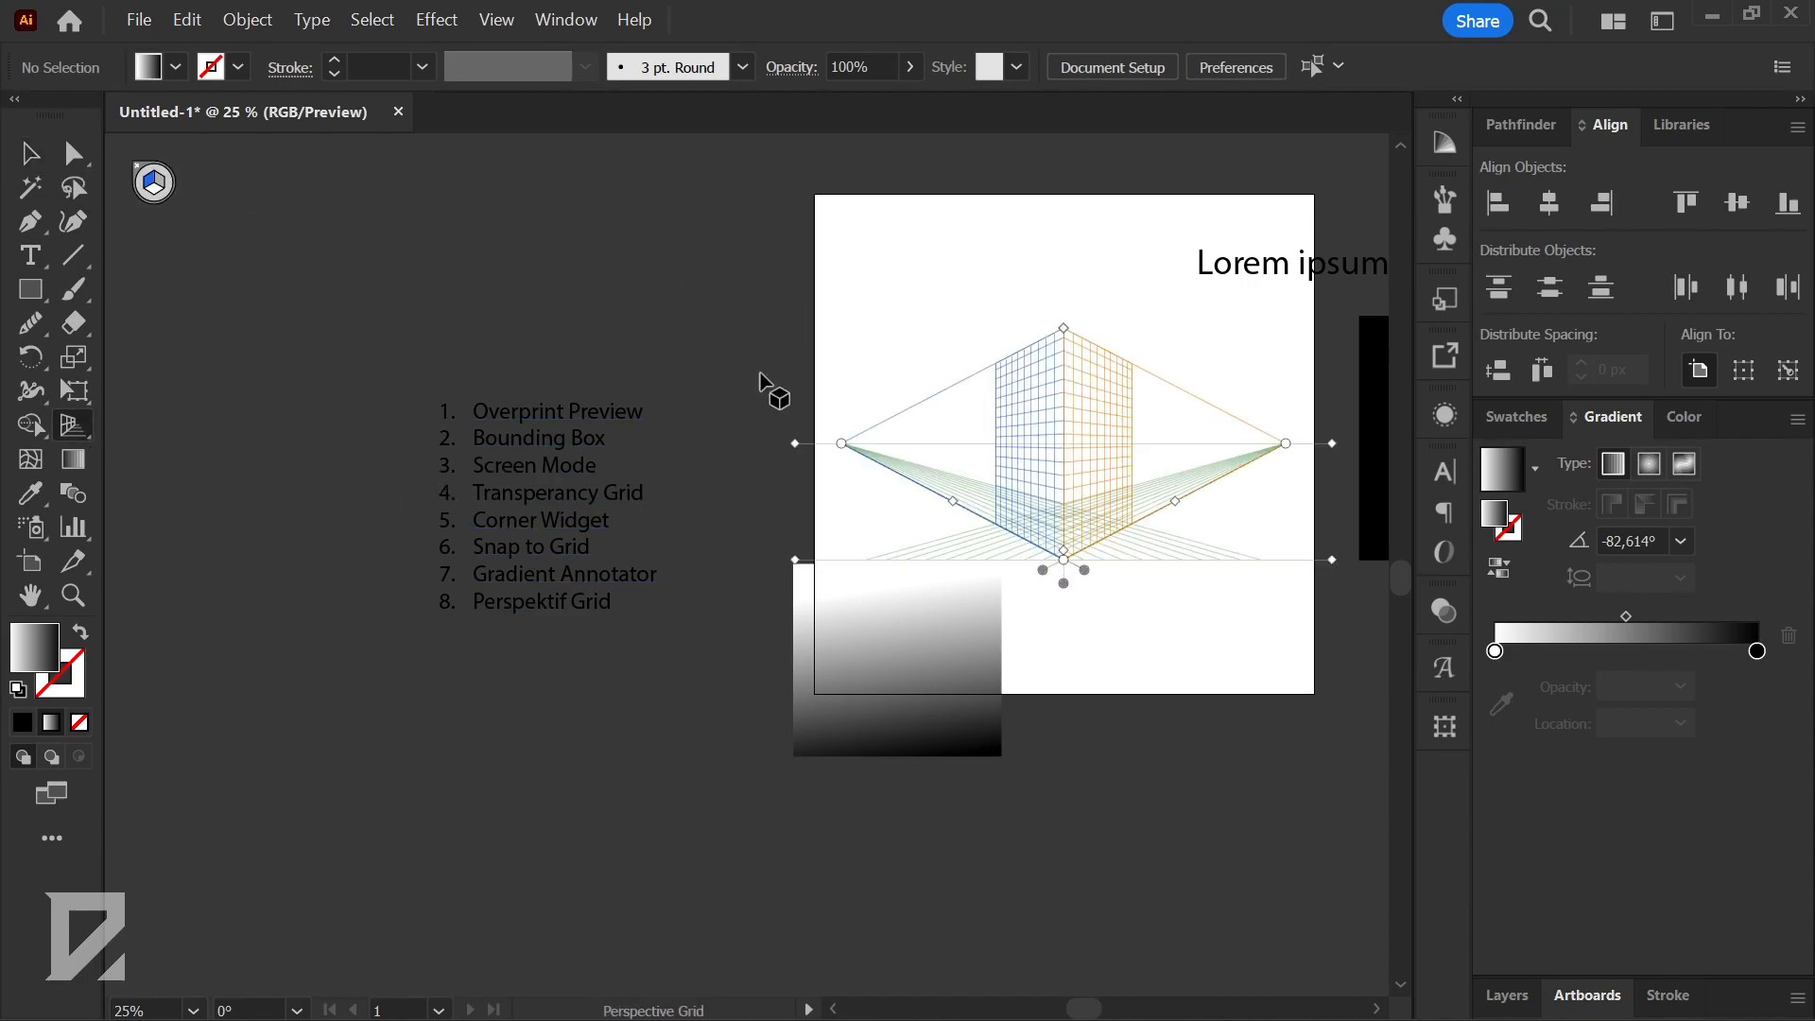
{"action": "left_click", "coordinate": [31, 155]}
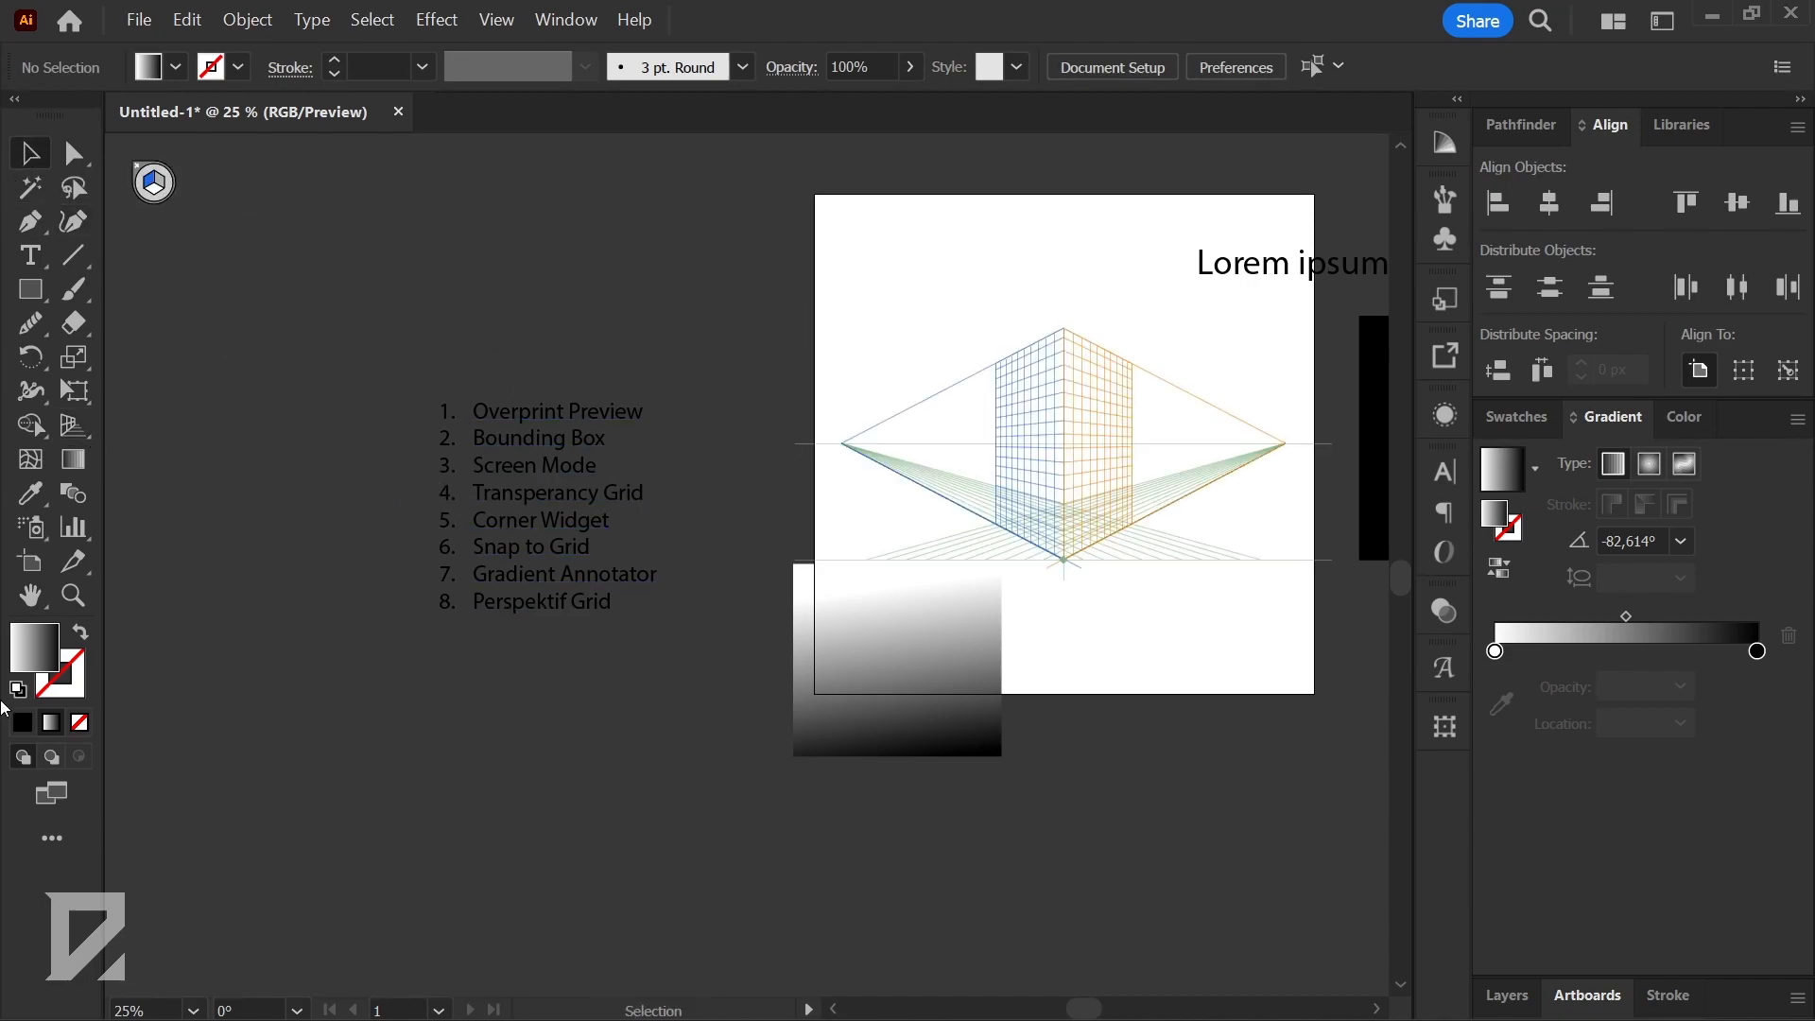
{"action": "left_click", "coordinate": [73, 427]}
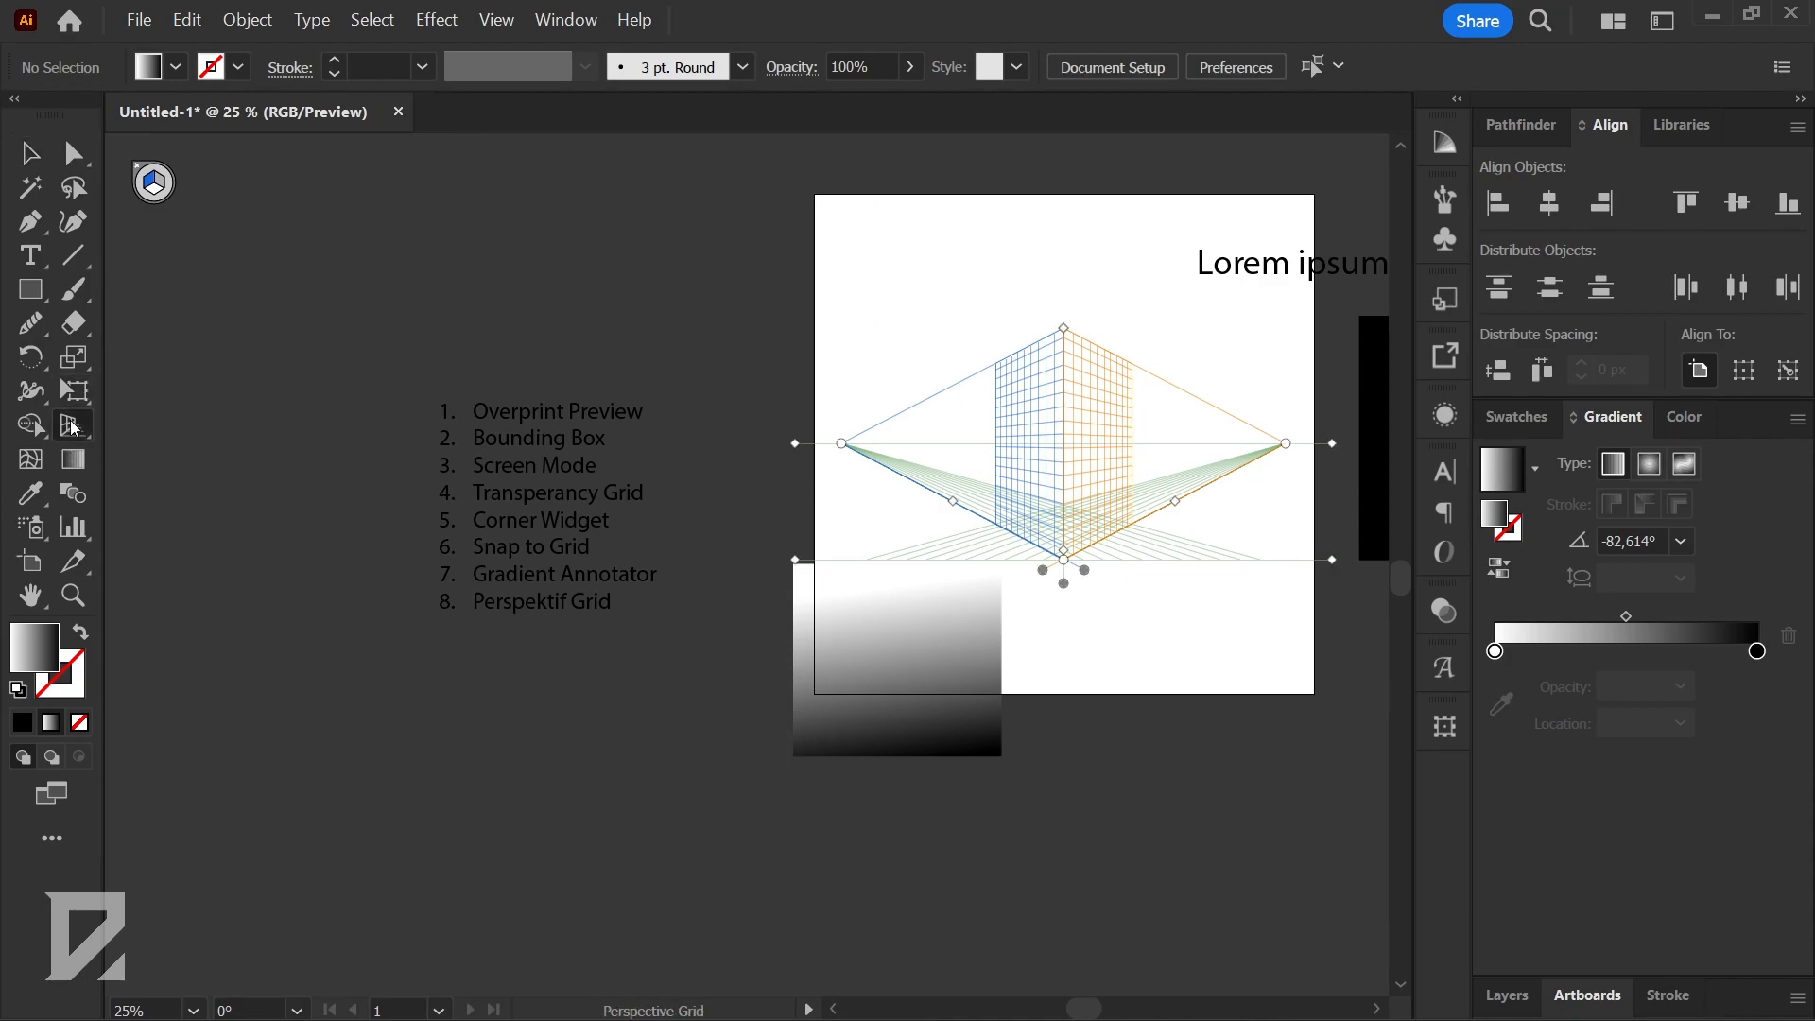
- Hide the perspective grid again with the Perspective Selection tool and switch back to the Selection tool
{"action": "left_click", "coordinate": [133, 179]}
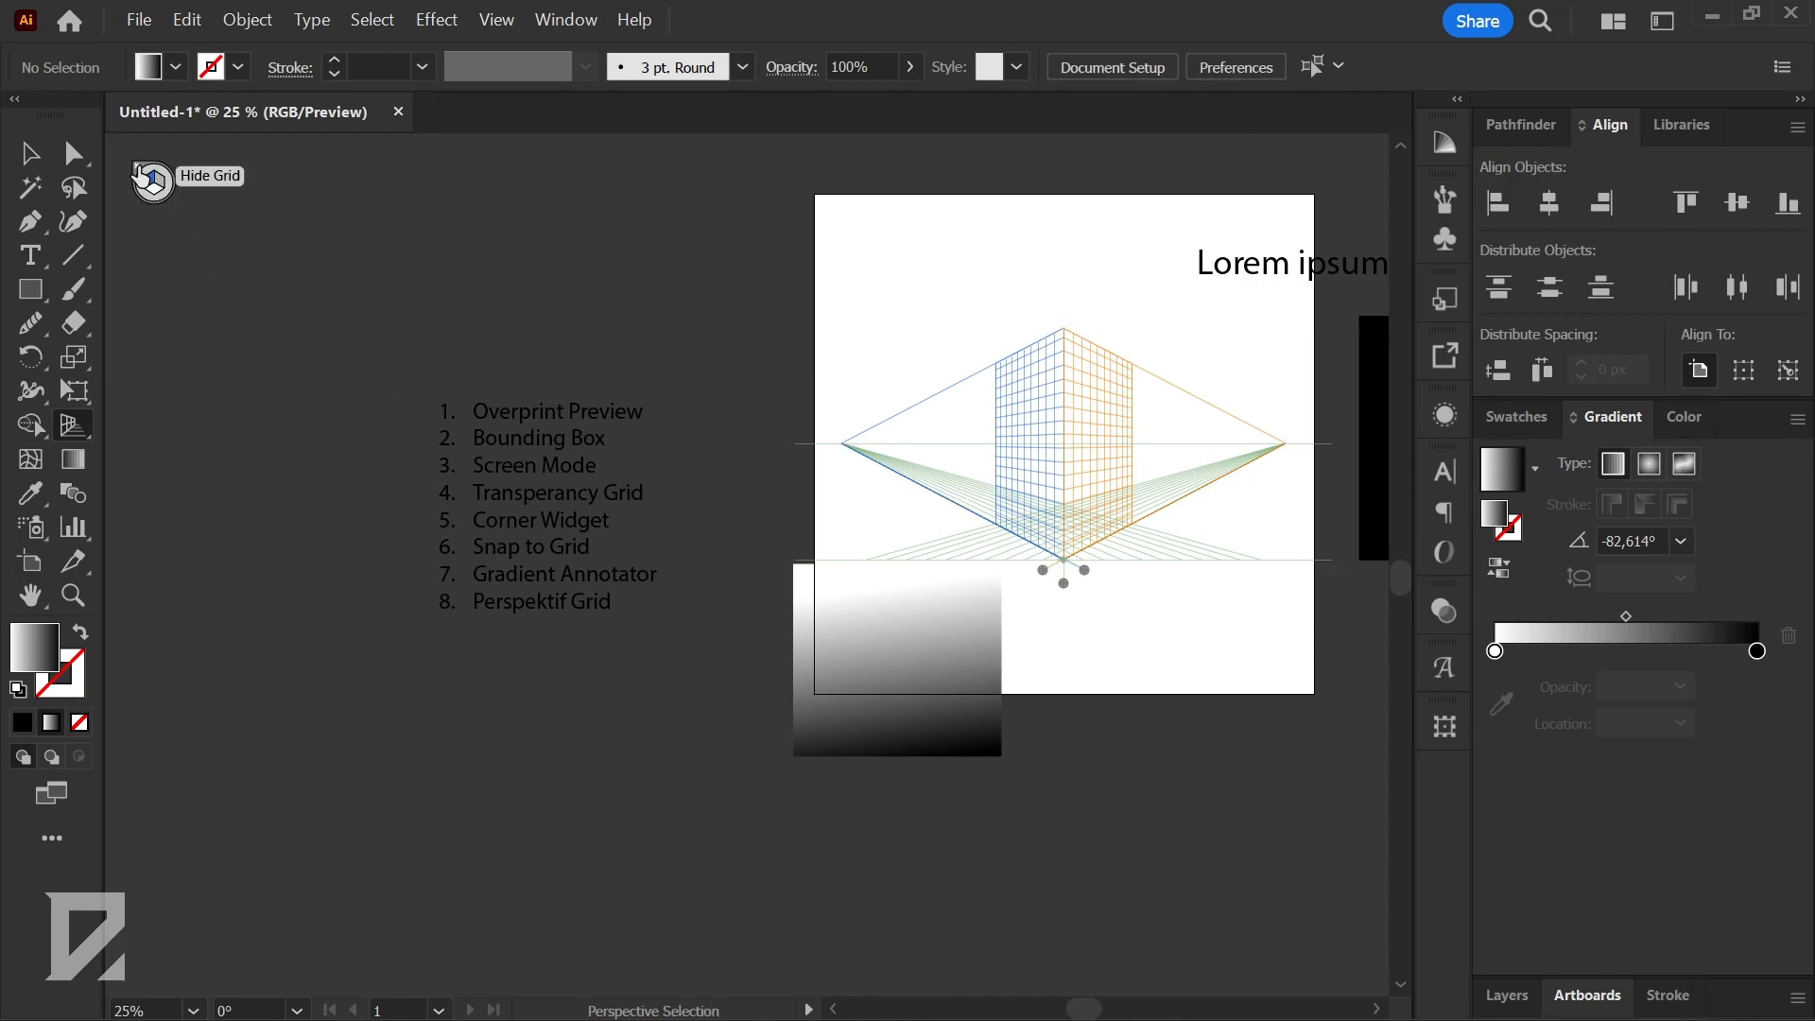
{"action": "left_click", "coordinate": [142, 177]}
{"action": "left_click", "coordinate": [29, 153]}
- Move the numbered list of view settings onto the upper-left part of the artboard
{"action": "scroll", "coordinate": [633, 605], "scroll_direction": "down", "scroll_amount": 5}
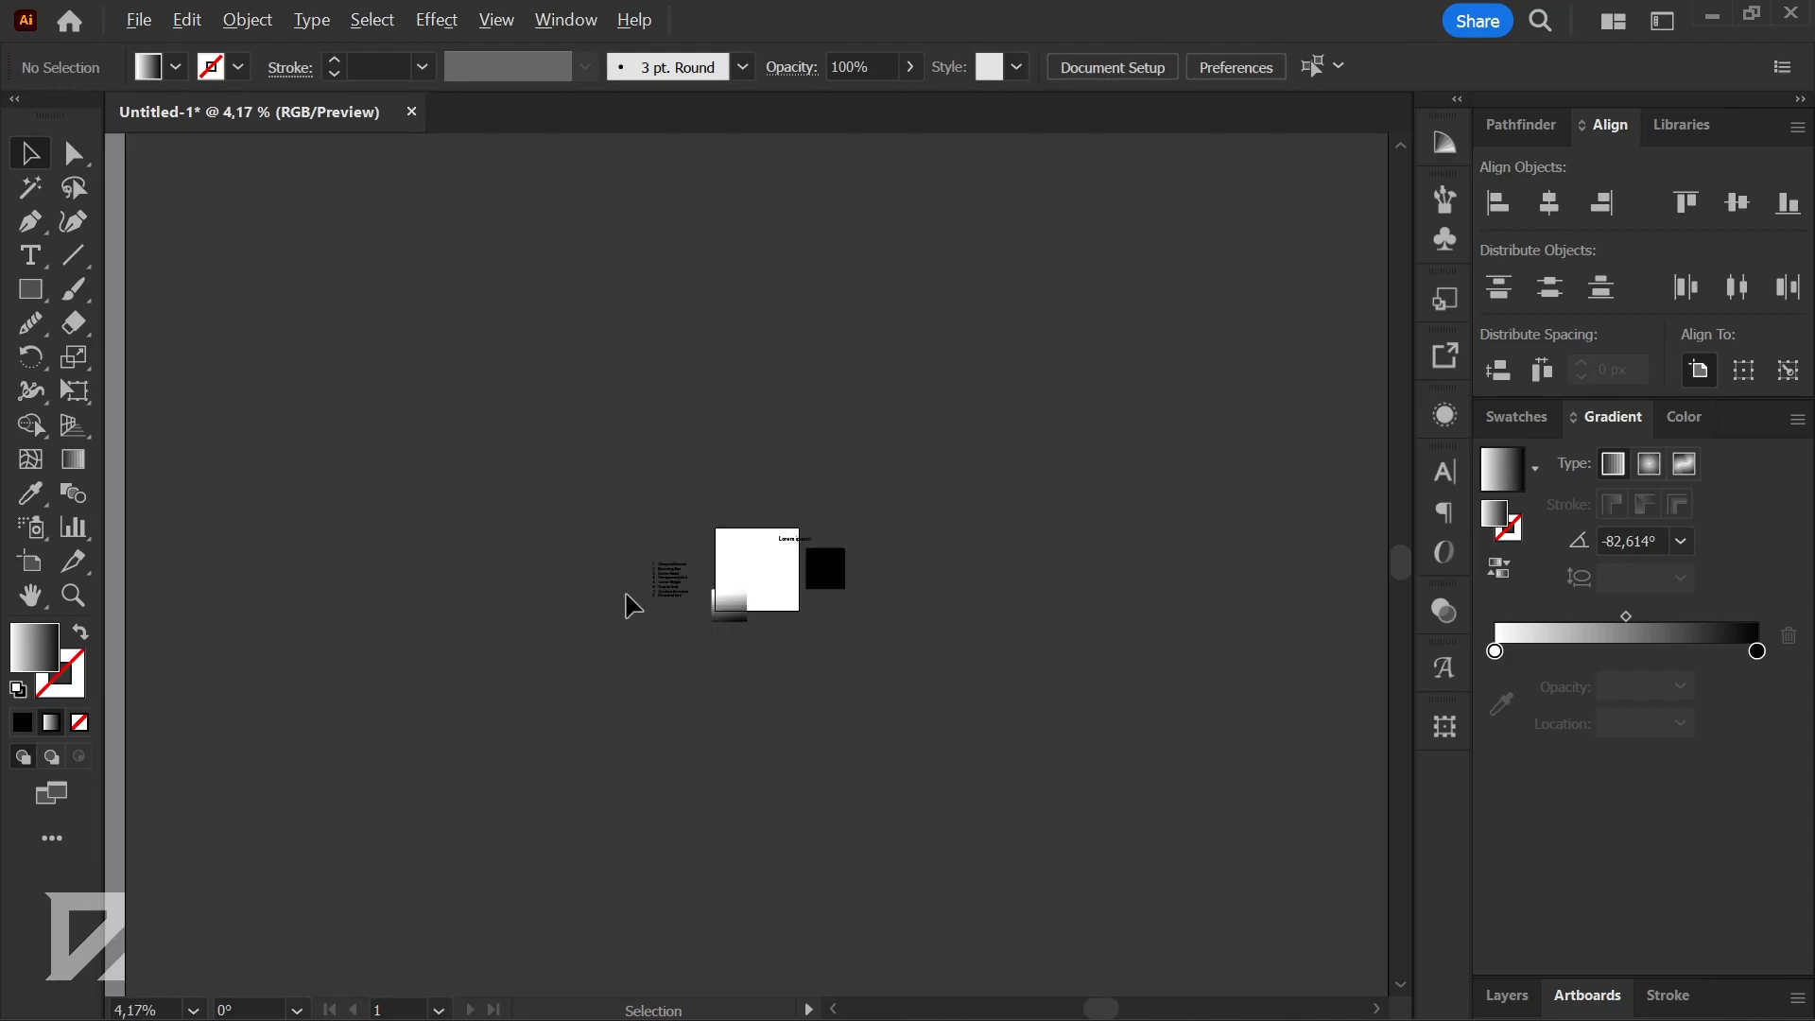
{"action": "scroll", "coordinate": [789, 560], "scroll_direction": "up", "scroll_amount": 4}
{"action": "left_click_drag", "start_coordinate": [1031, 408], "coordinate": [520, 815]}
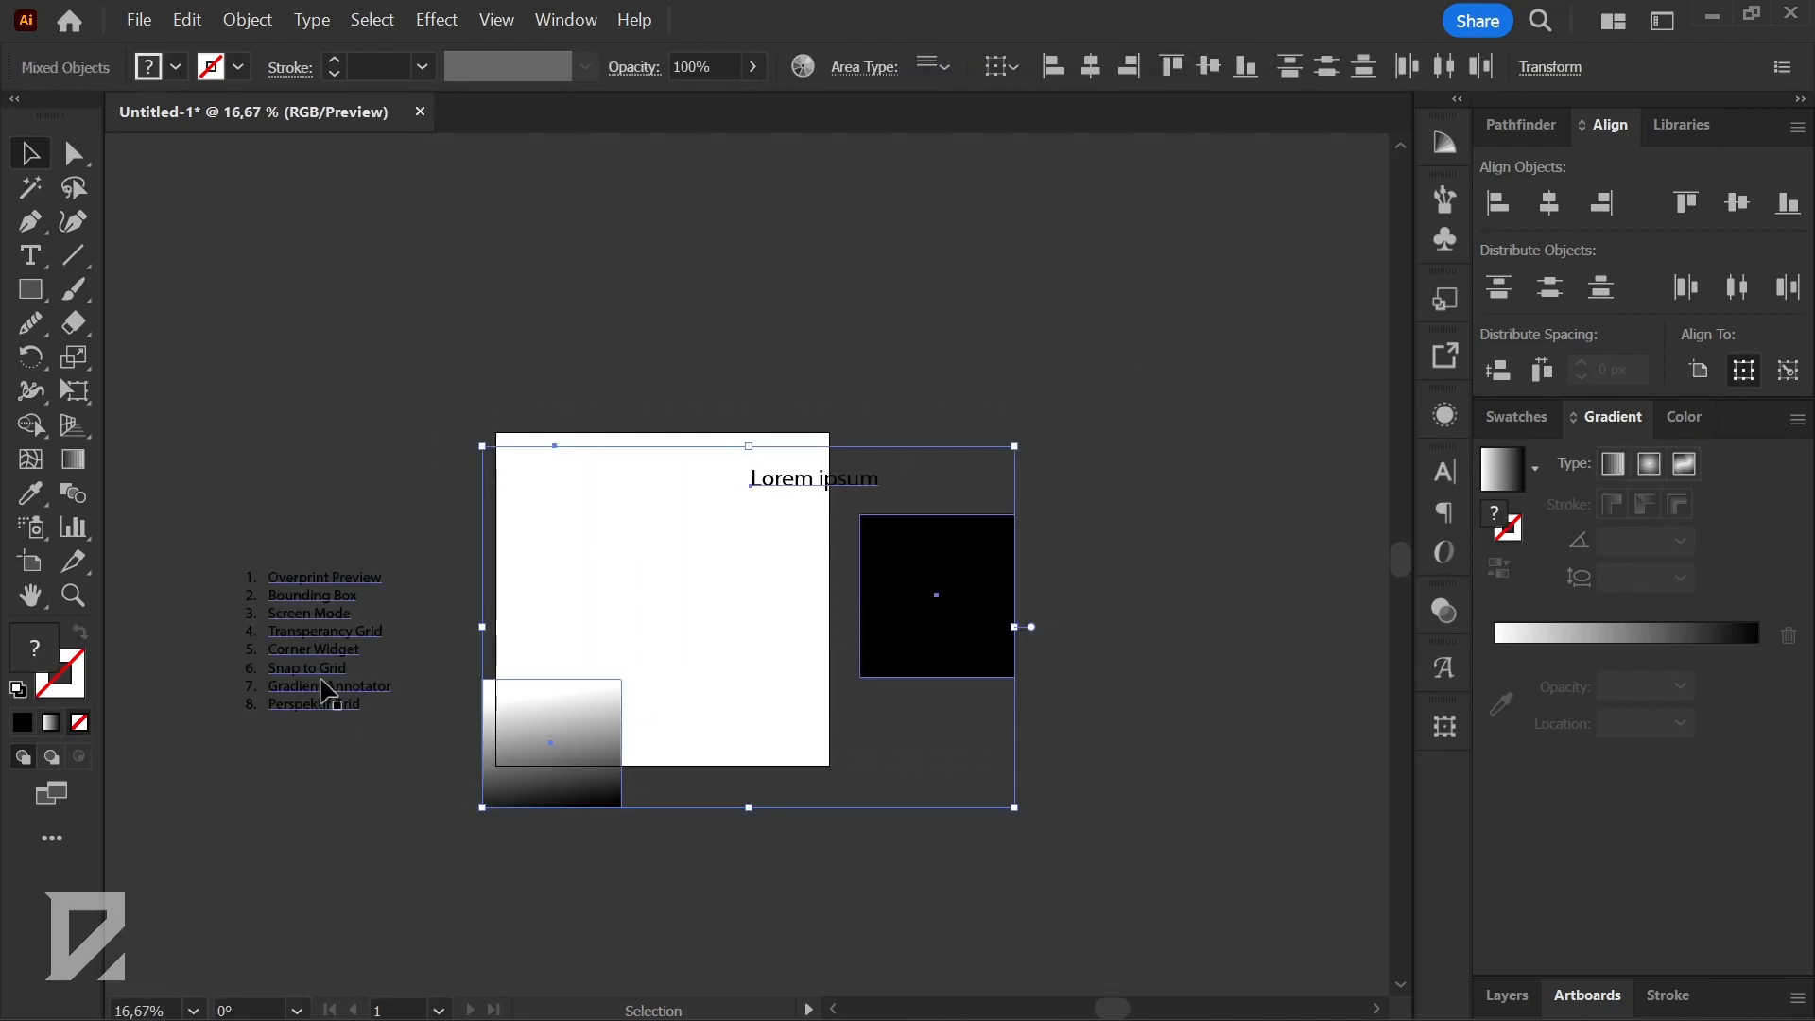
{"action": "left_click", "coordinate": [357, 648]}
{"action": "left_click_drag", "start_coordinate": [357, 648], "coordinate": [646, 566]}
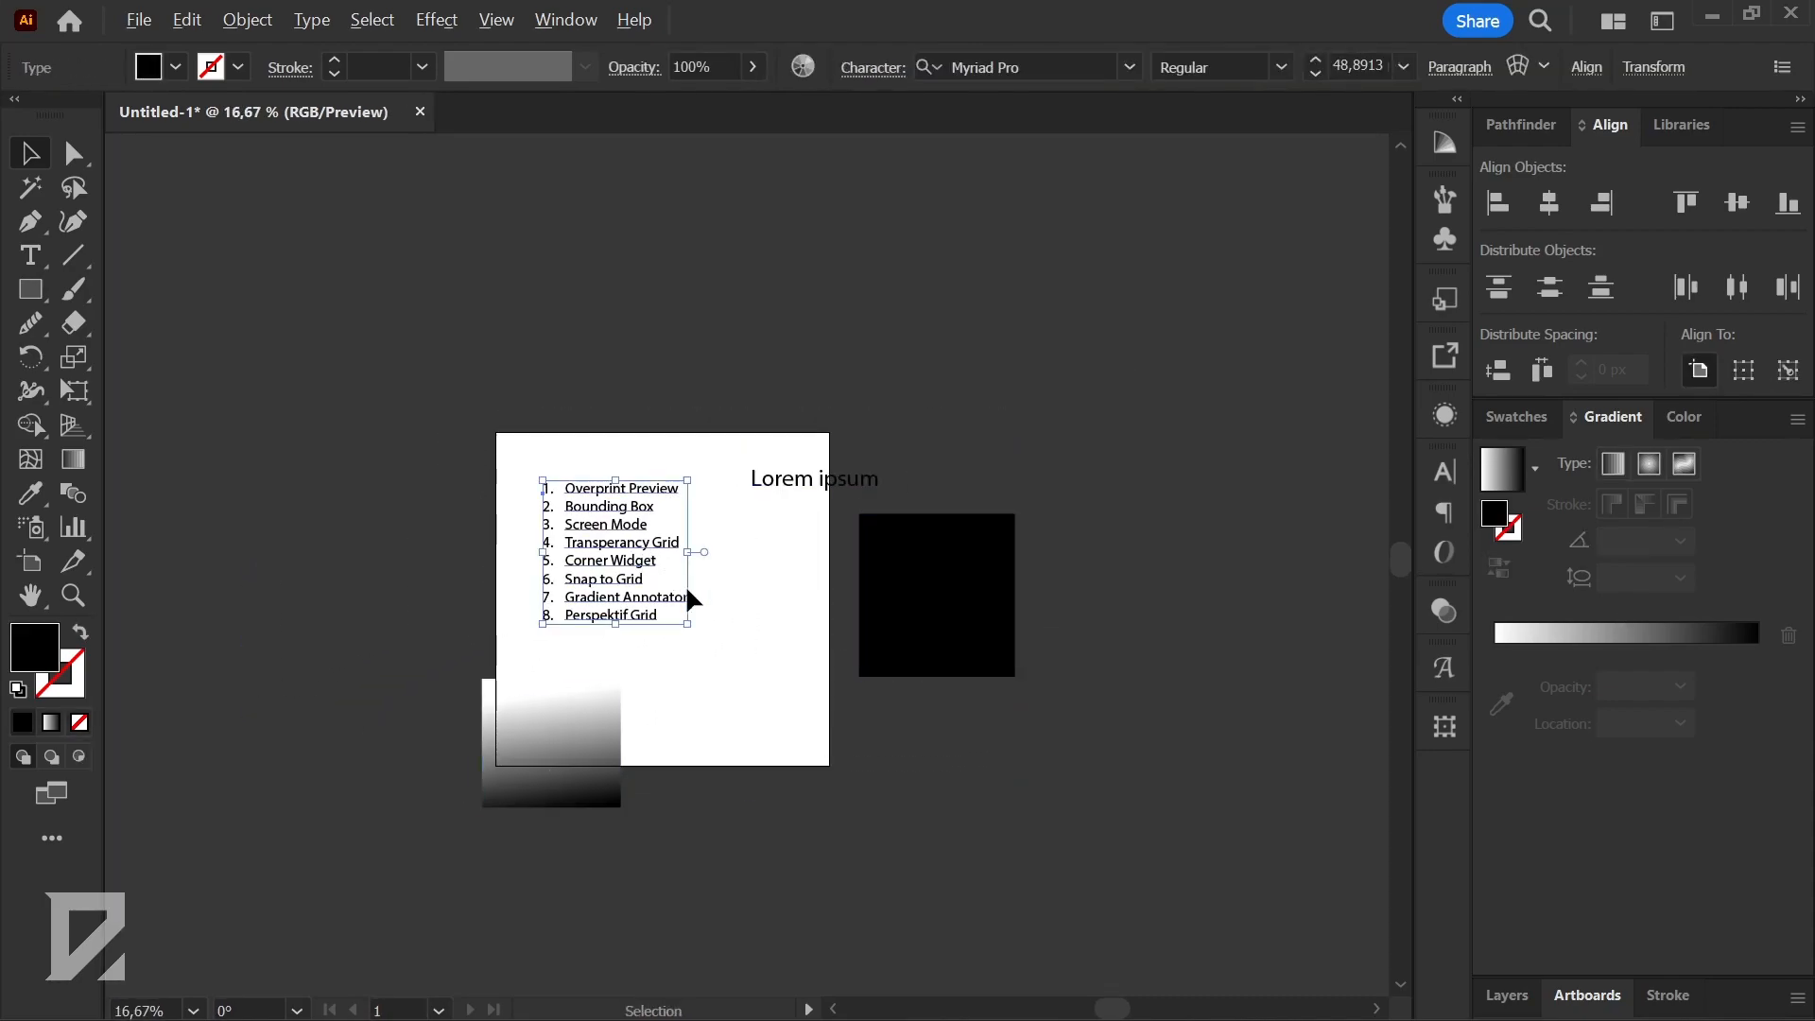
- Select the Lorem ipsum text and the black square together
{"action": "scroll", "coordinate": [687, 590], "scroll_direction": "up", "scroll_amount": 1}
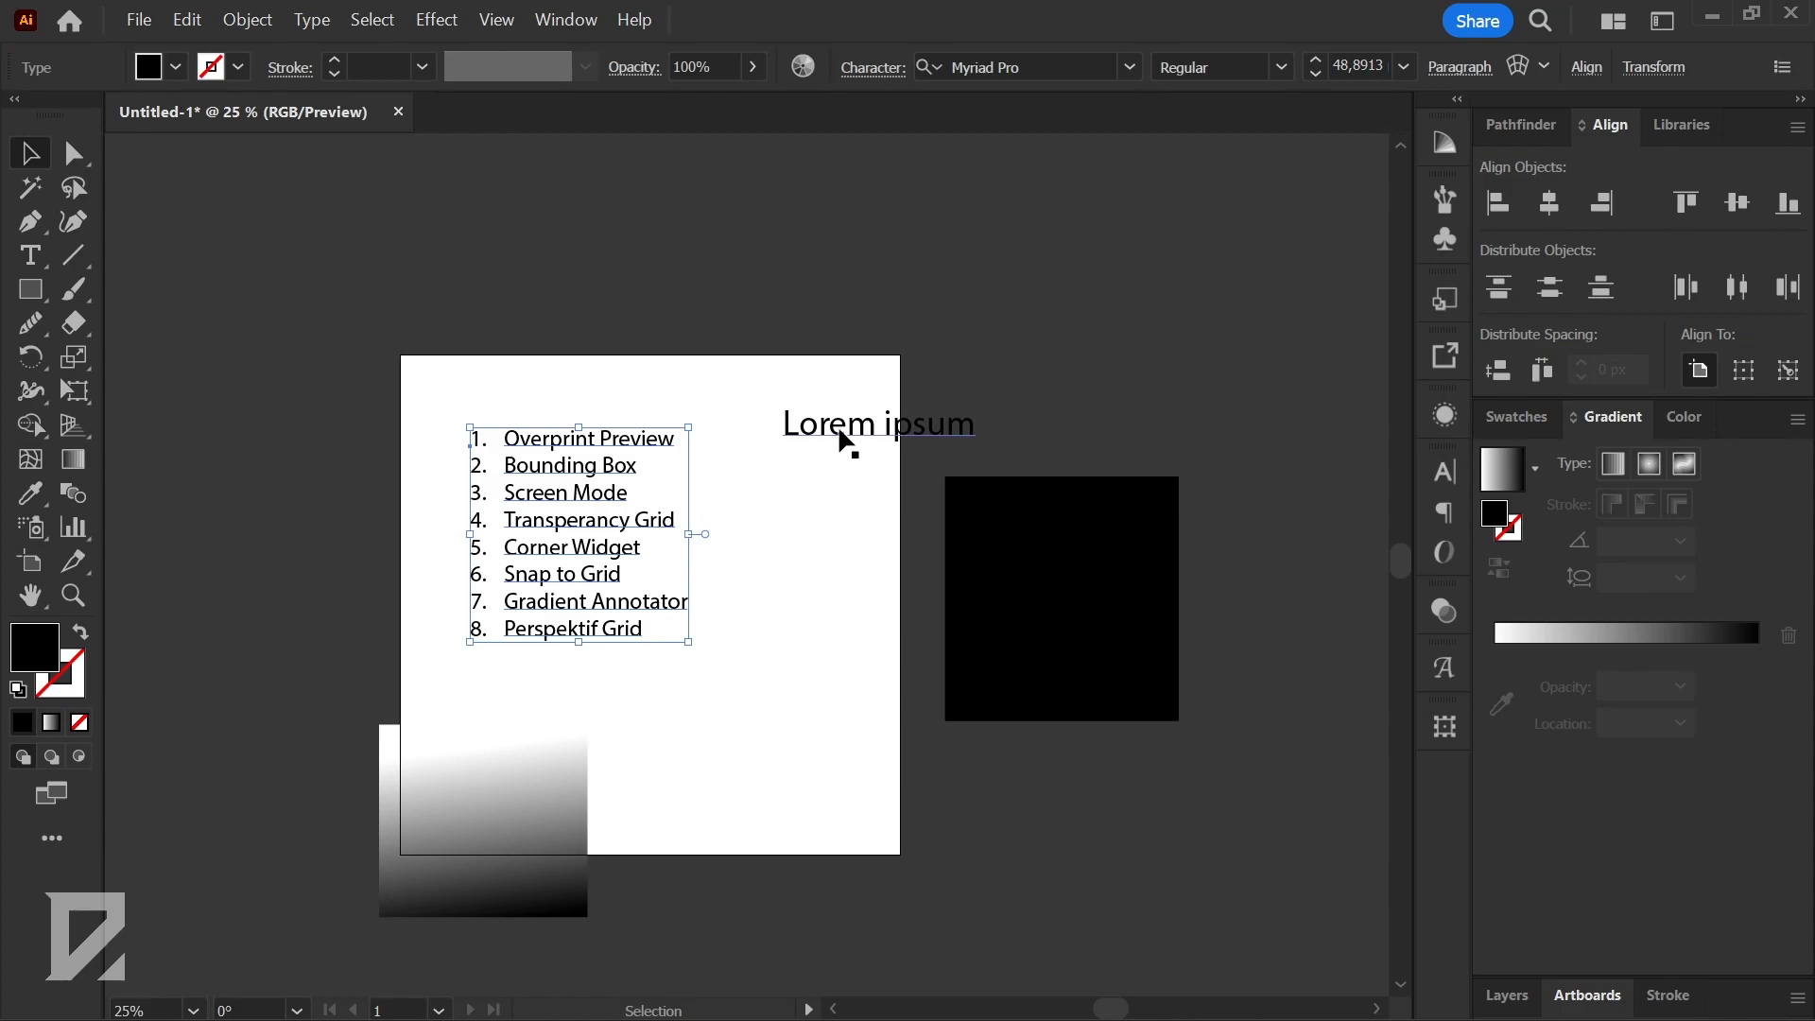
{"action": "left_click_drag", "start_coordinate": [818, 356], "coordinate": [1250, 764]}
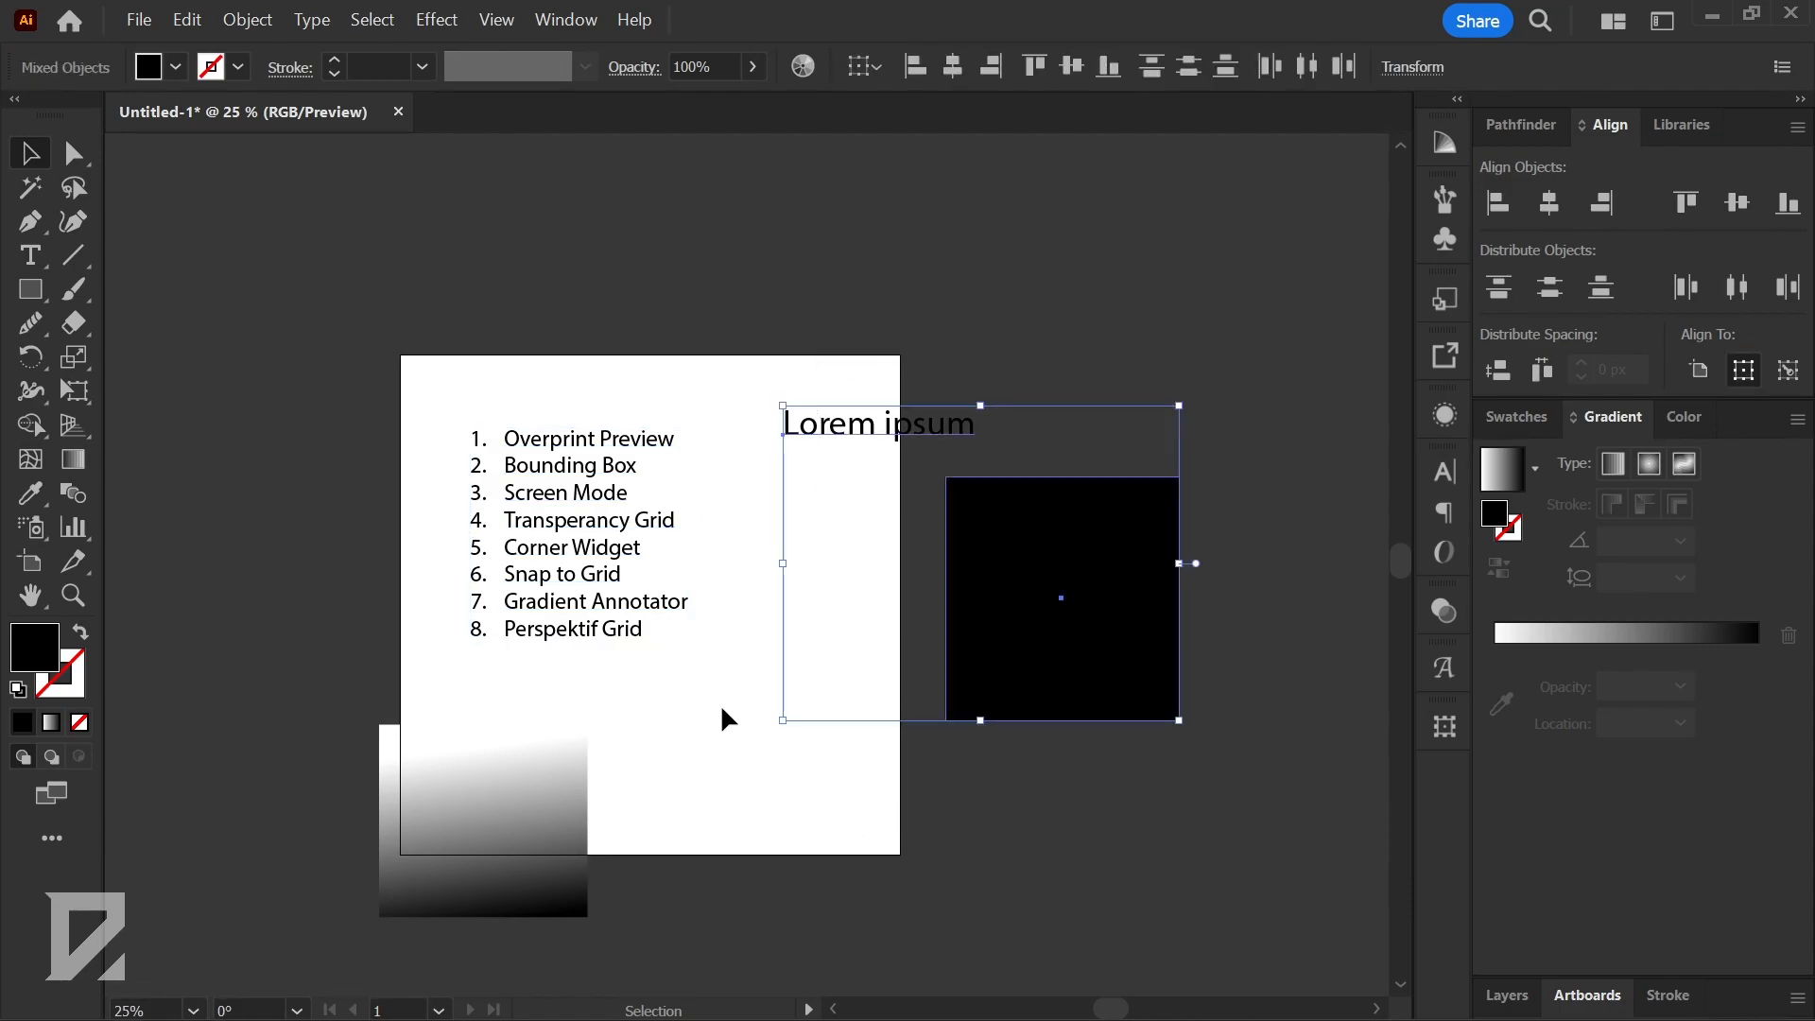